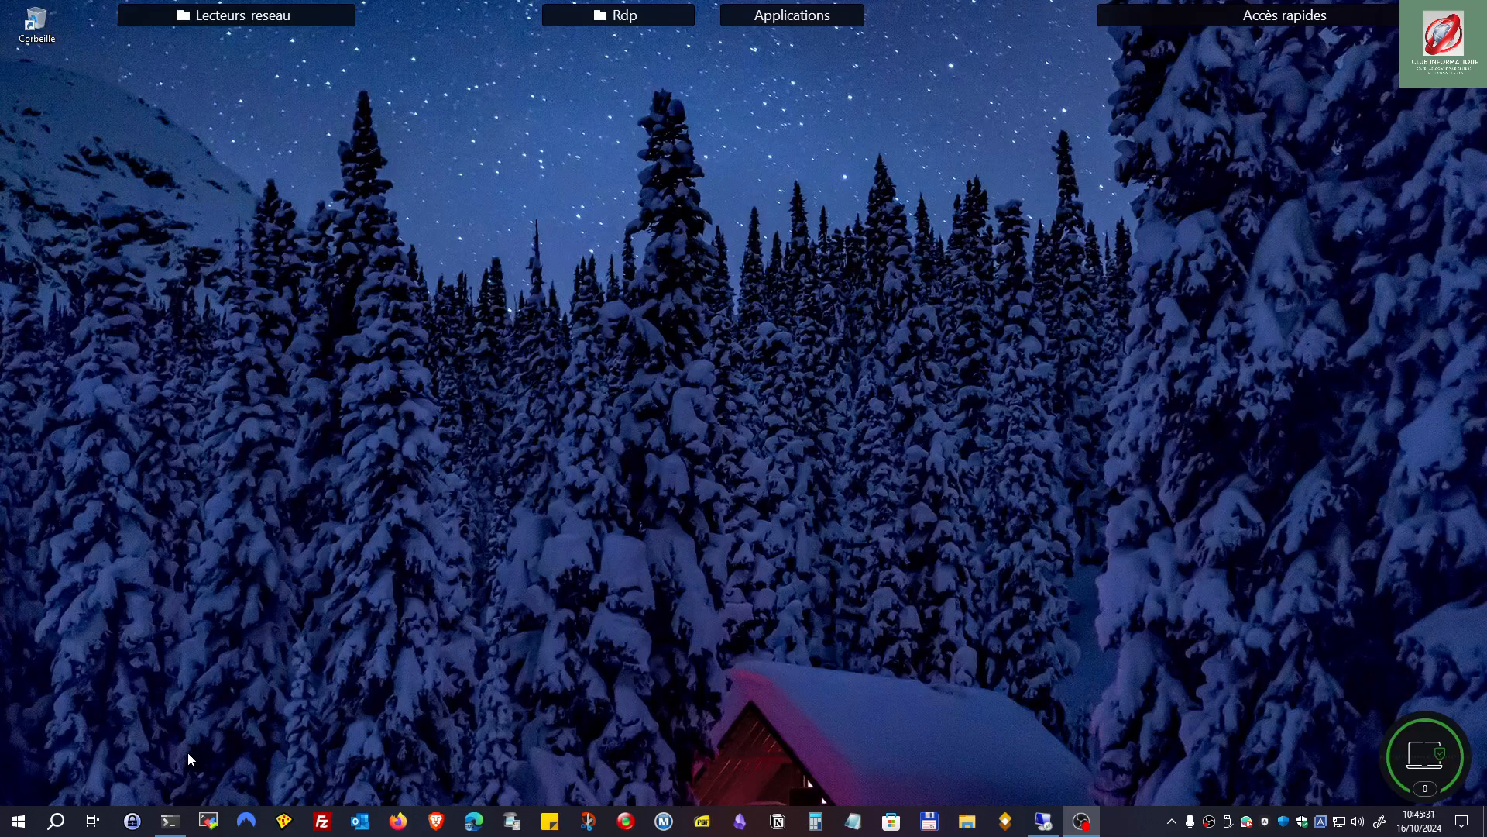
Step: Start DiskPart in the administrator PowerShell terminal after a mistyped 'dispart' attempt fails
click(170, 820)
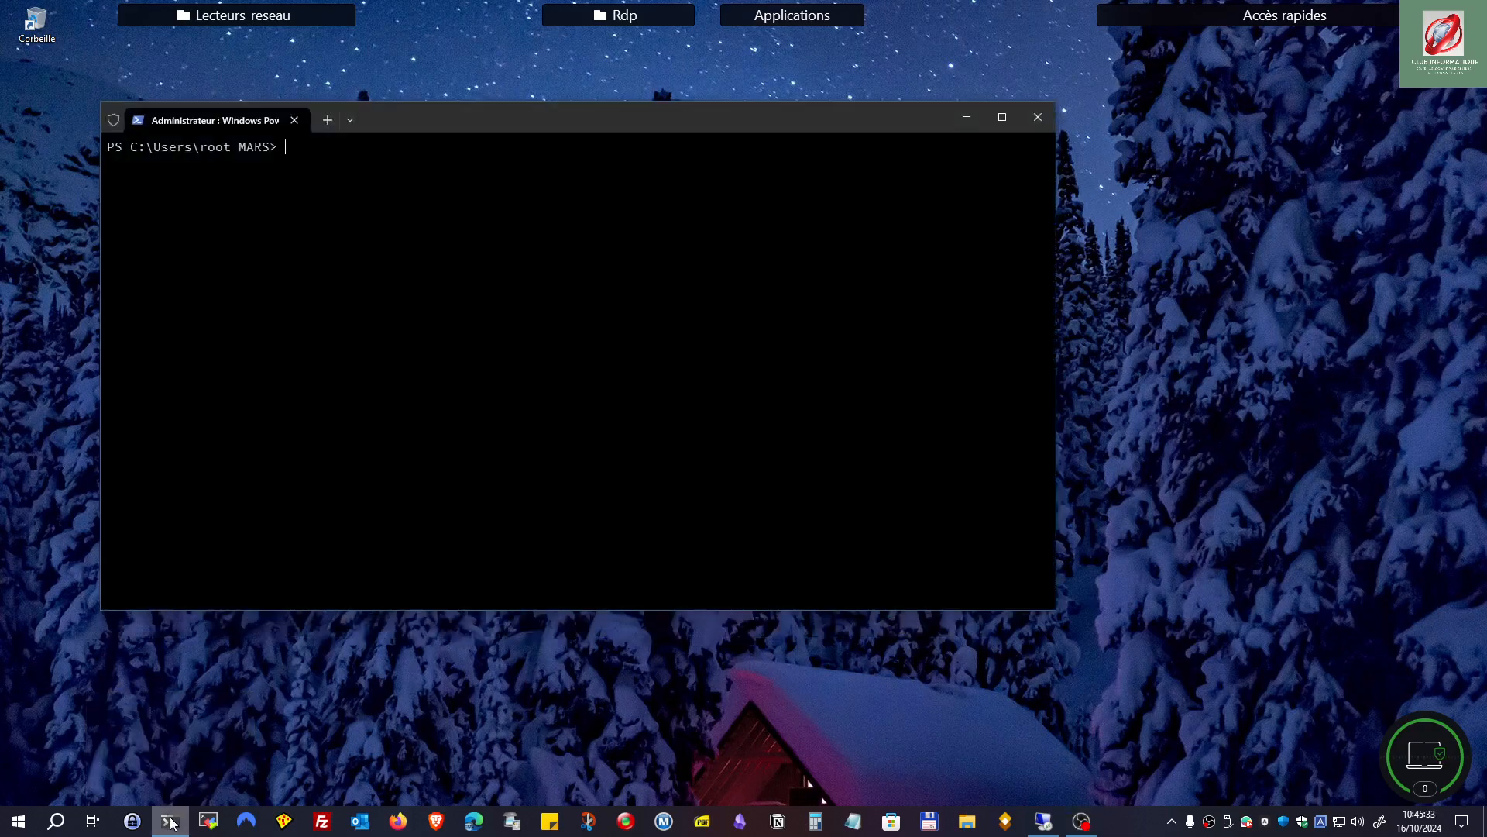
drag(541, 127, 740, 181)
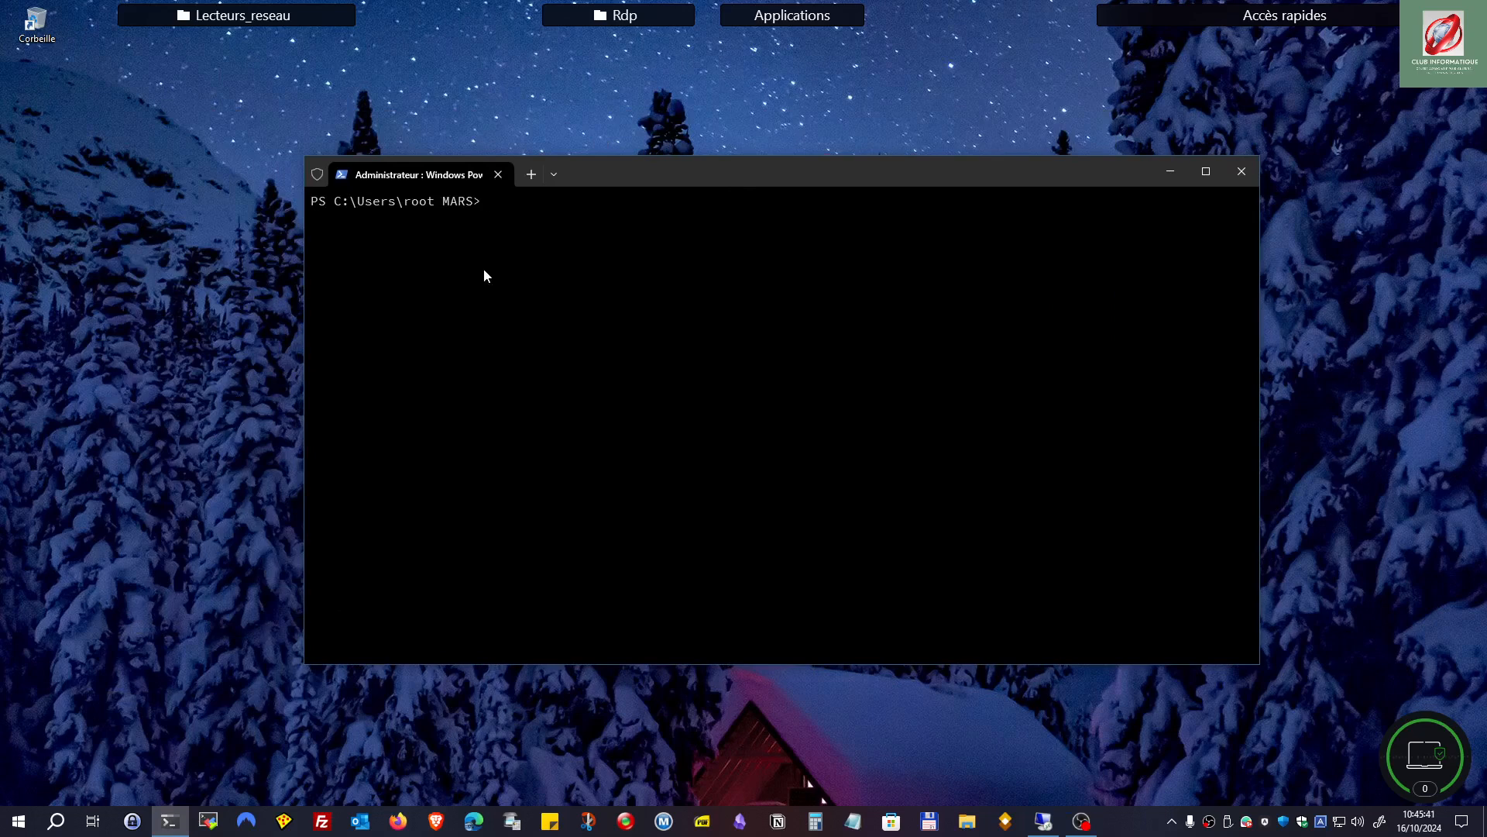
text(dispart)
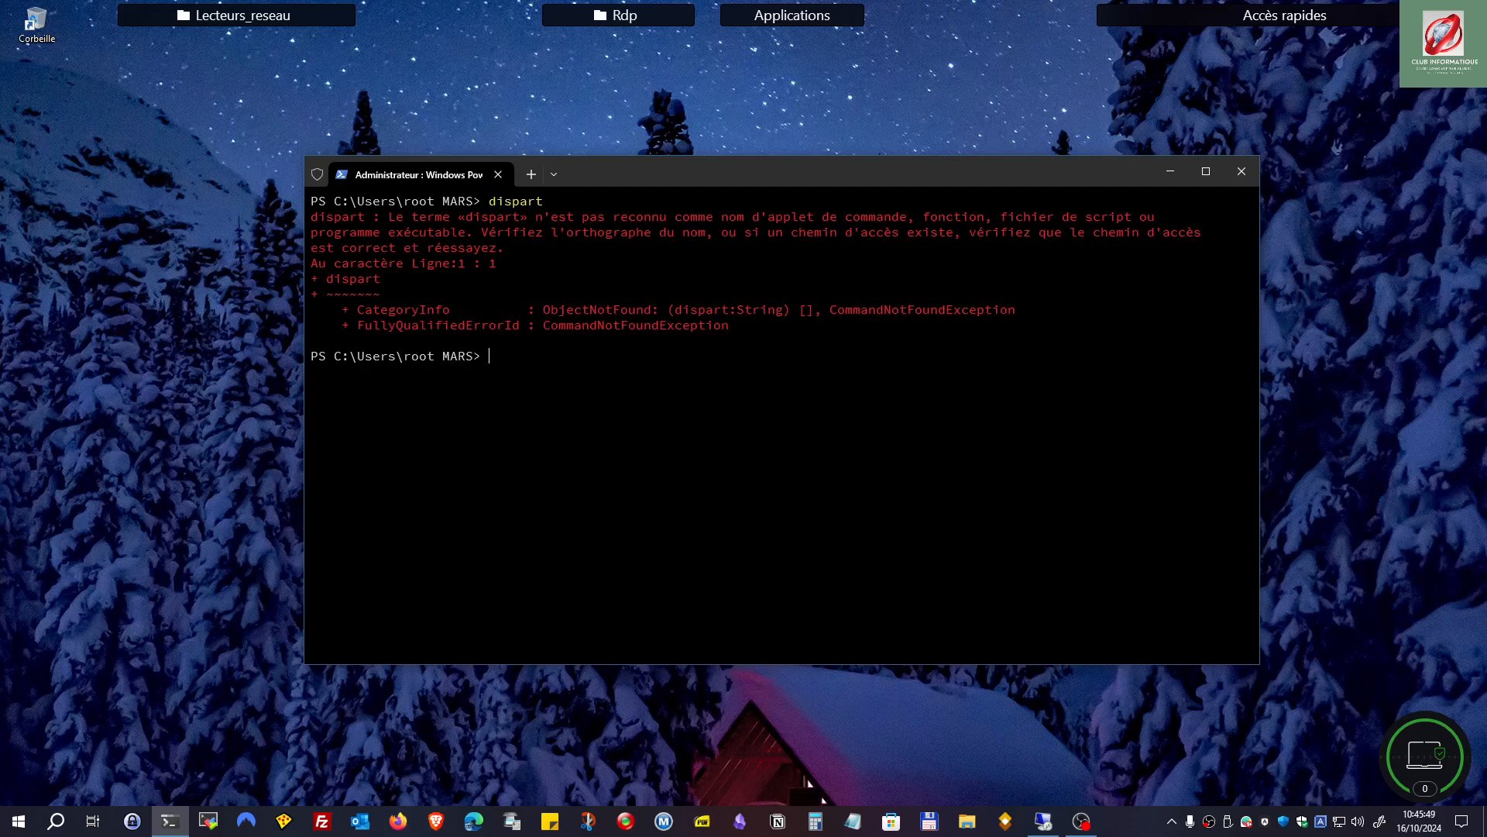
text(diskpart)
key(Return)
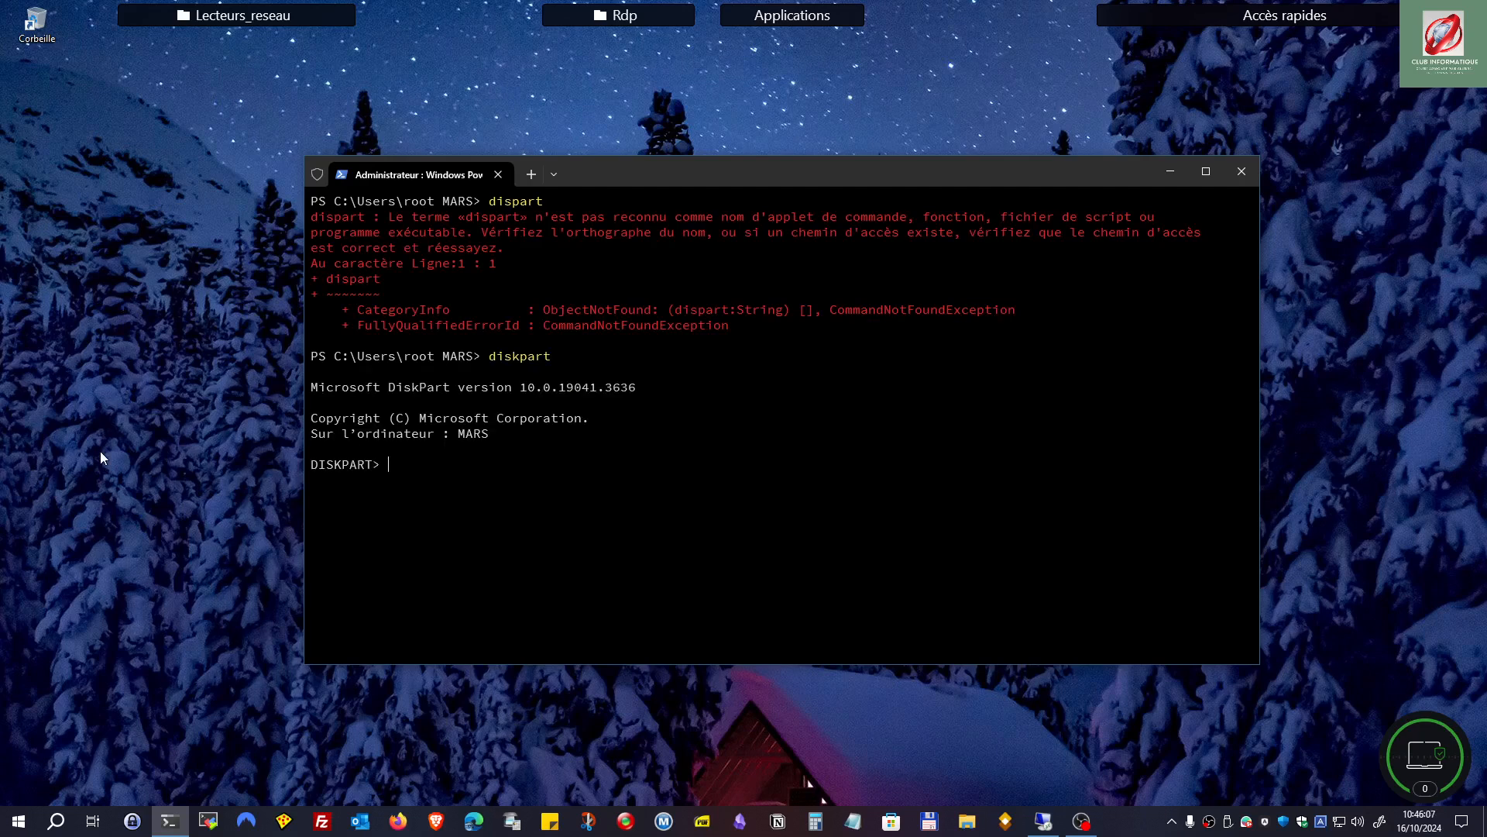
Step: Run /? in DiskPart and scroll through the command list from ACTIVE to UNIQUEID
text(/?)
key(Return)
scroll(439, 388, up, 14)
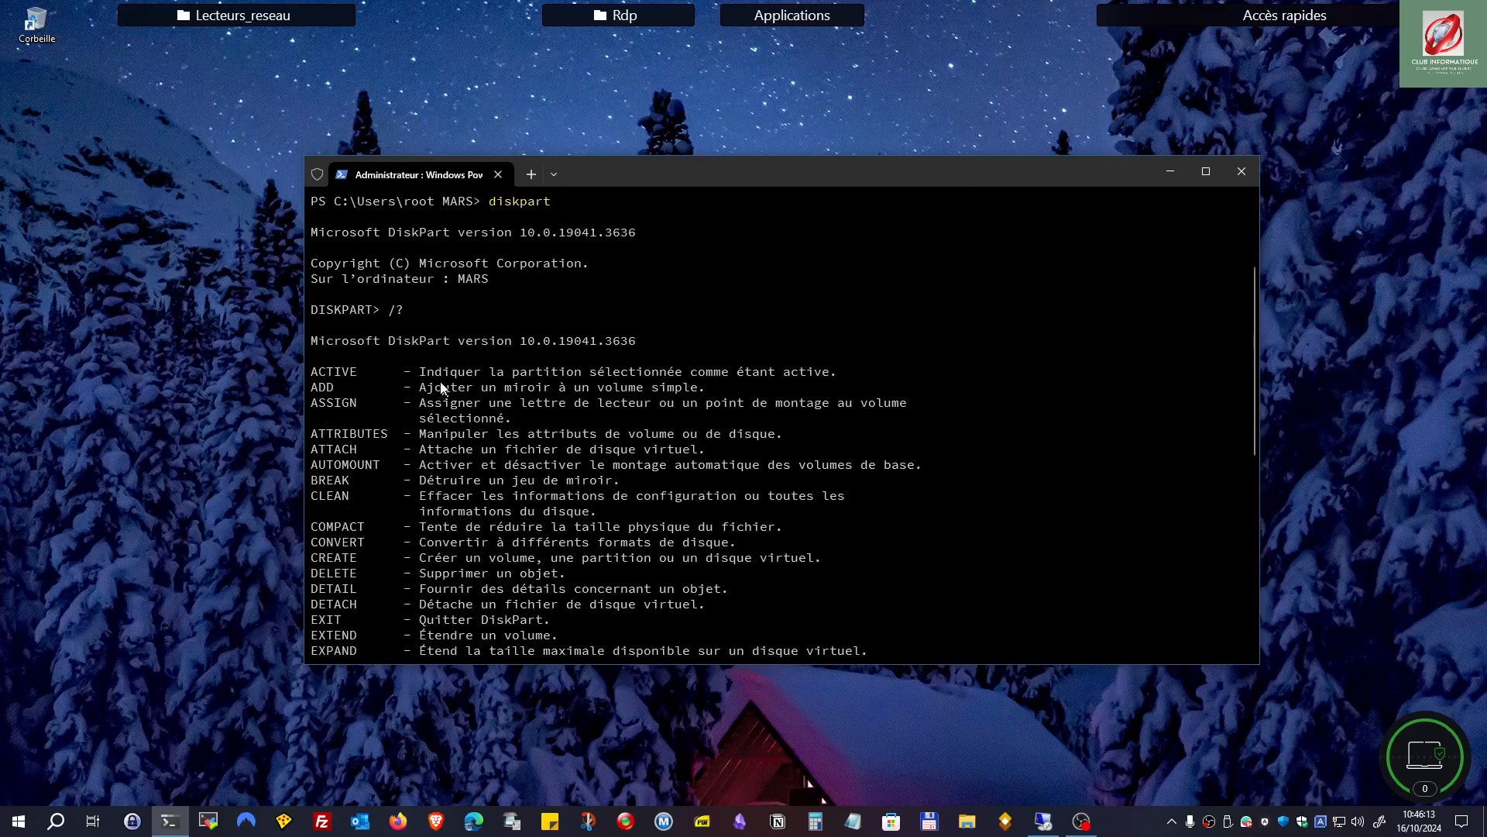
scroll(444, 401, down, 7)
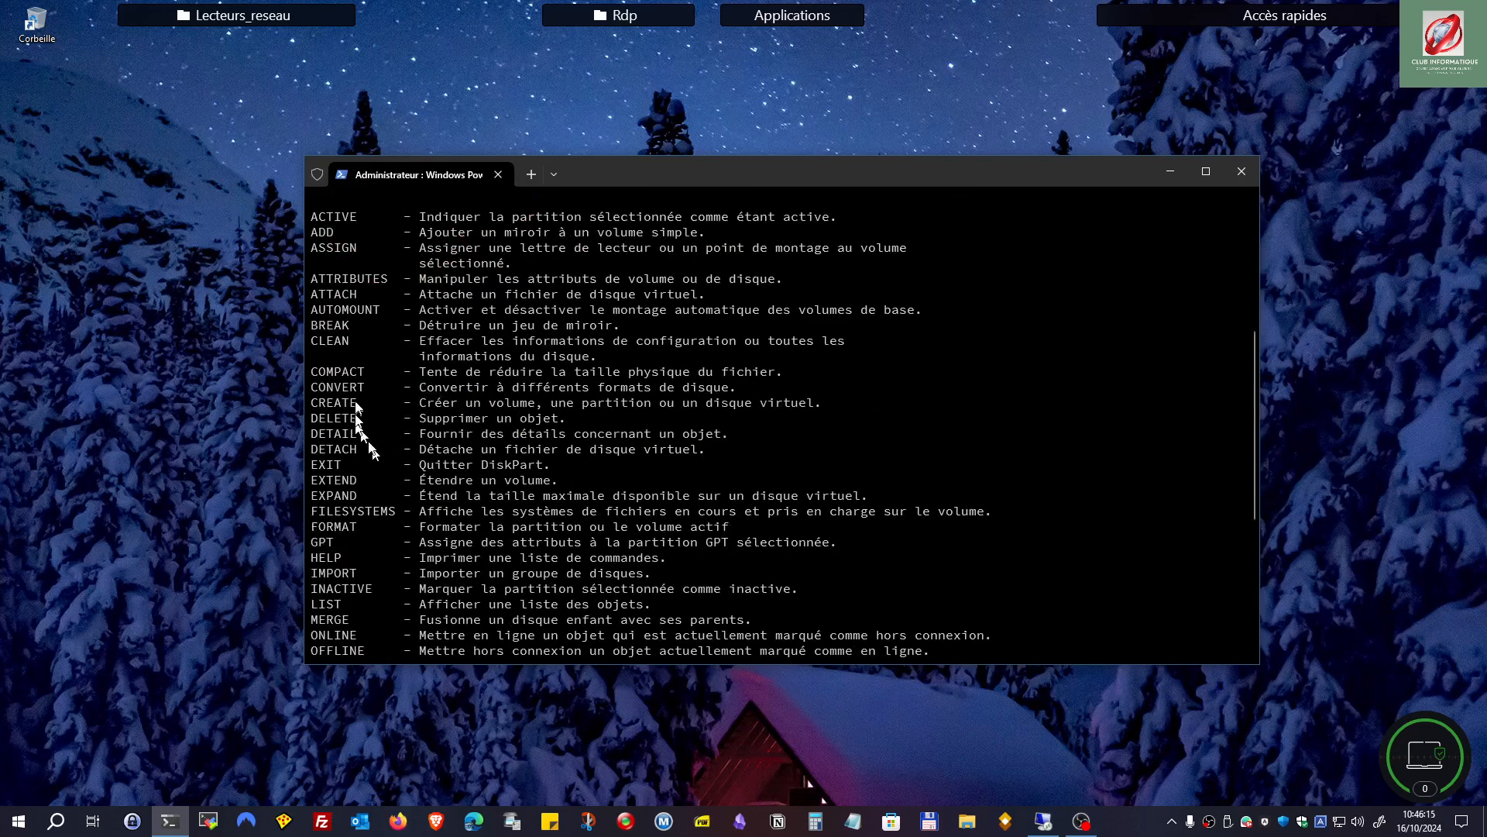
scroll(336, 375, up, 3)
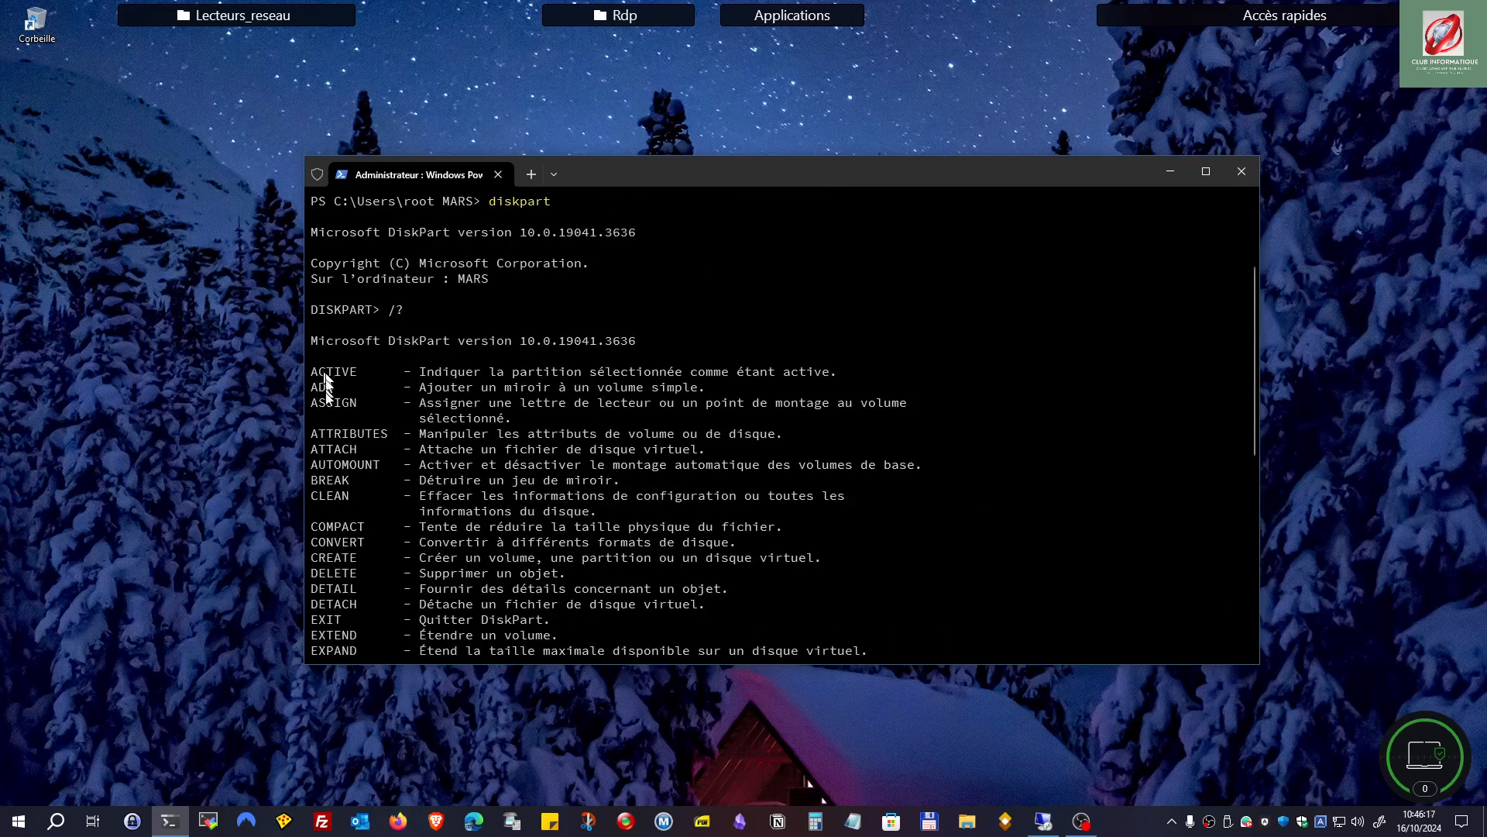
scroll(333, 388, down, 3)
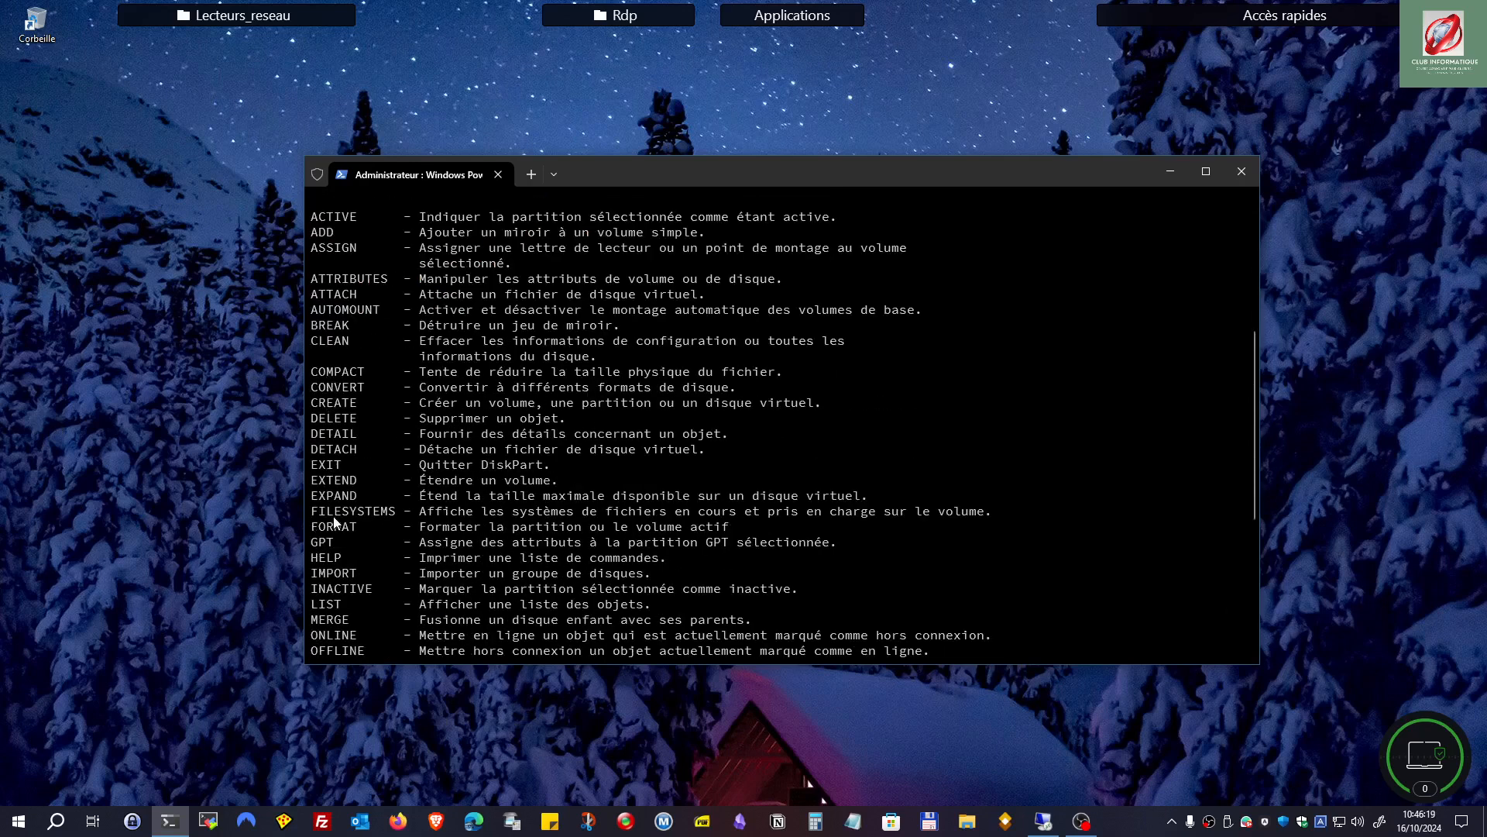
scroll(337, 526, down, 3)
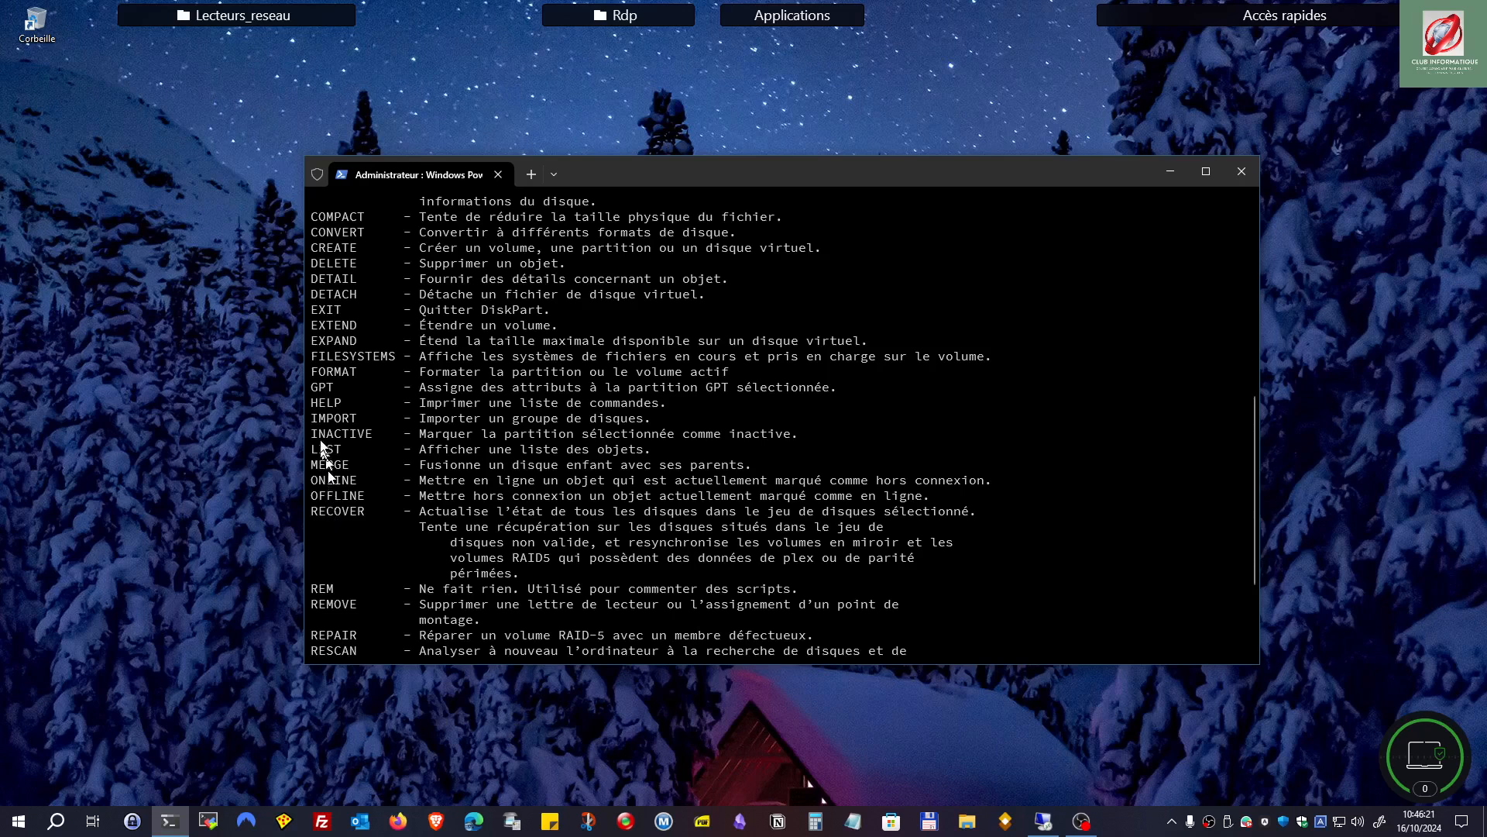
scroll(338, 511, down, 3)
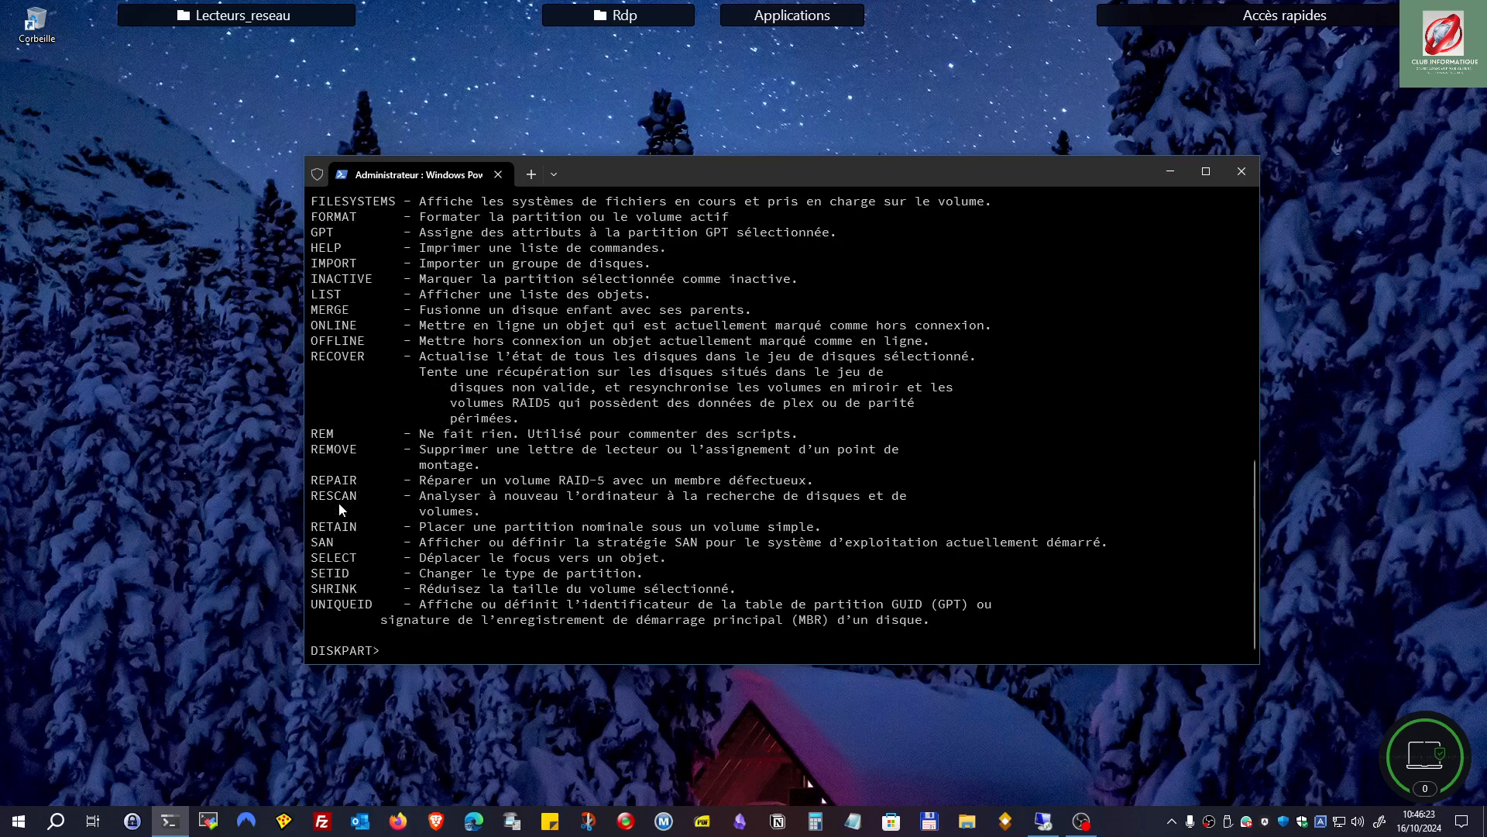
scroll(341, 527, up, 15)
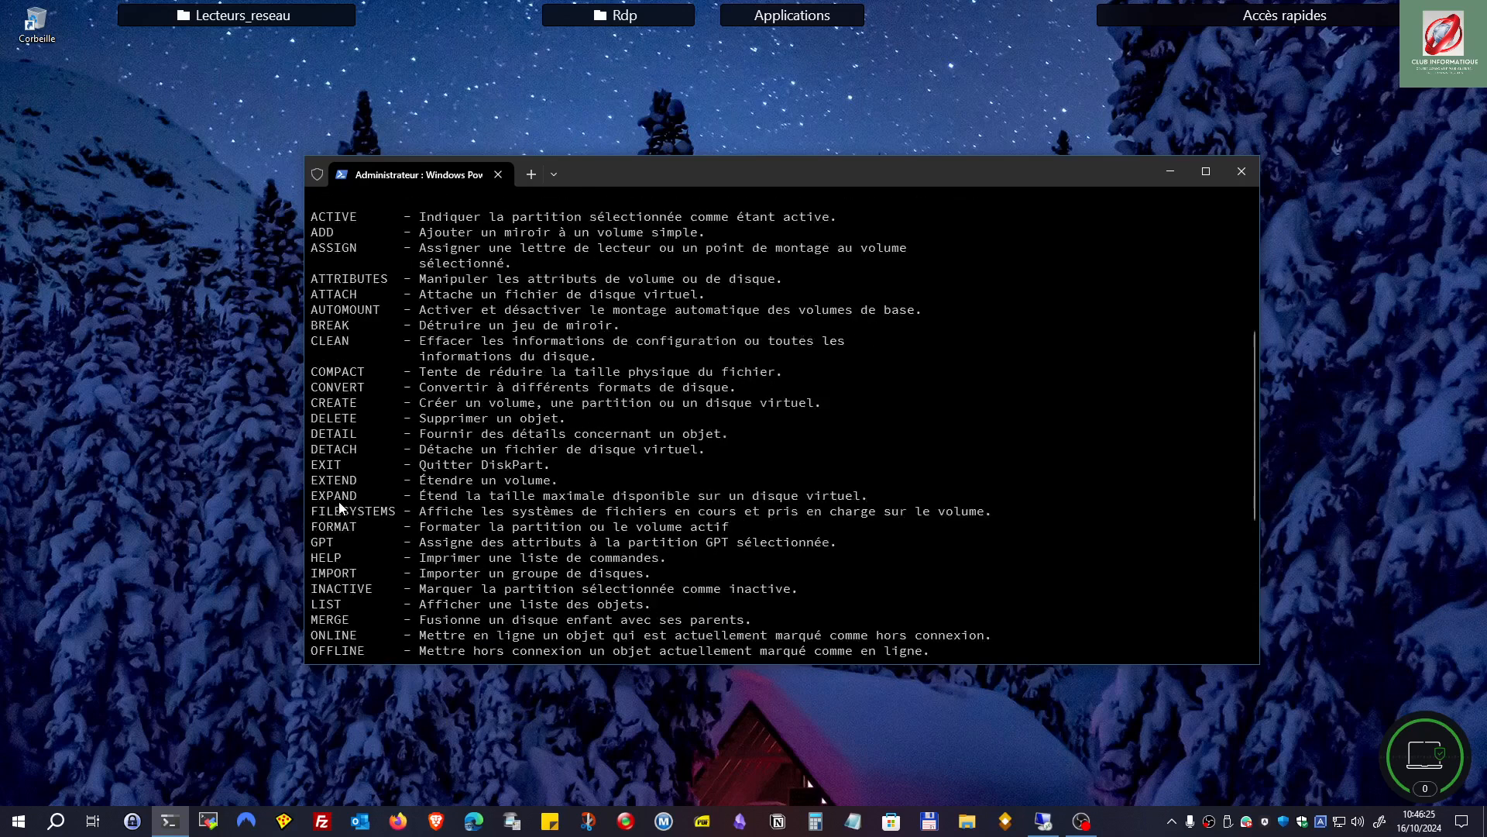
scroll(340, 508, down, 15)
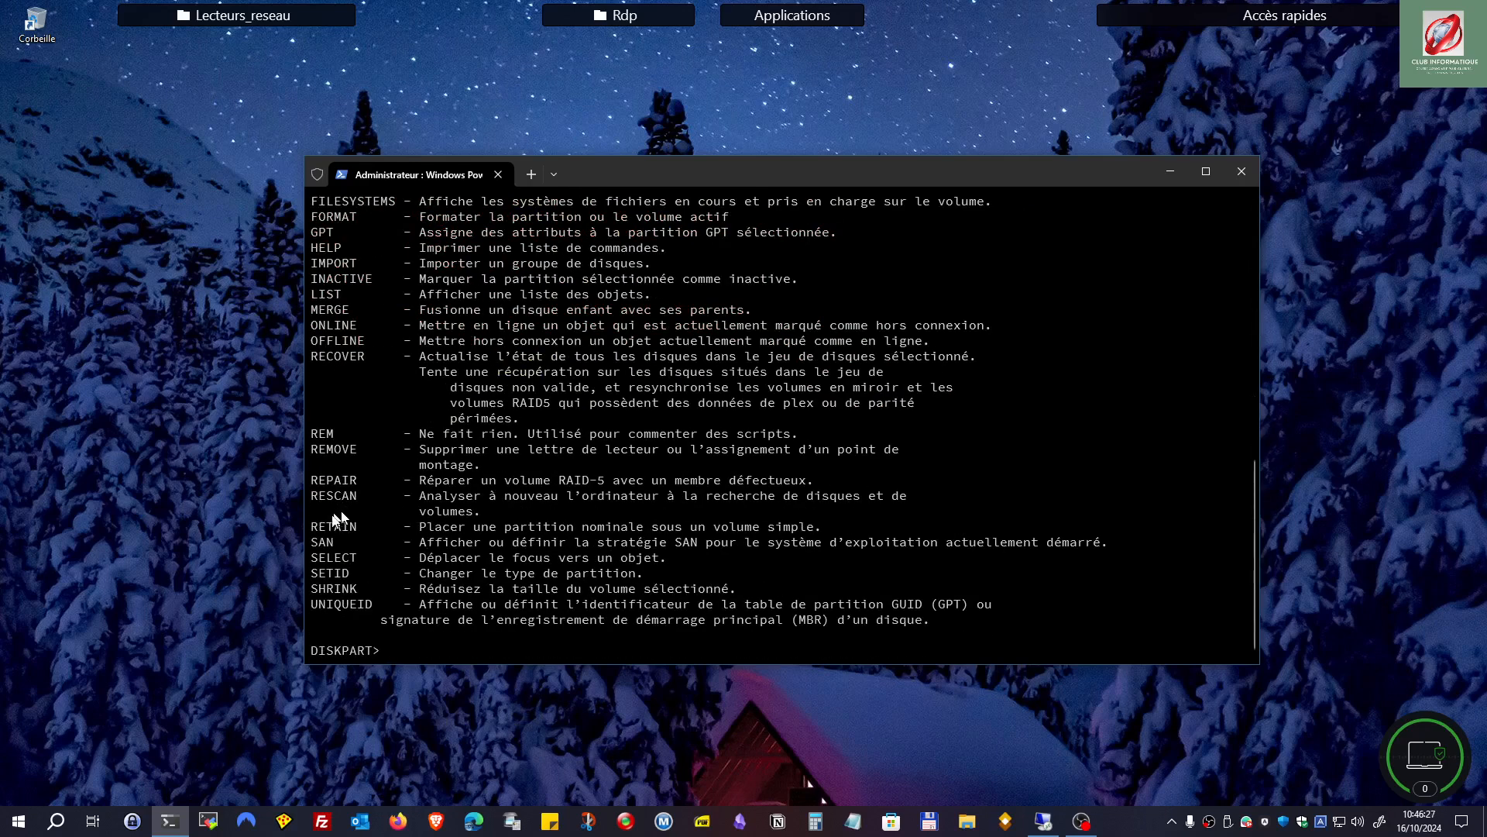
Step: Run list disk and list volume, finding Seagate Basic as volume 6 on K
text(list disk)
key(Return)
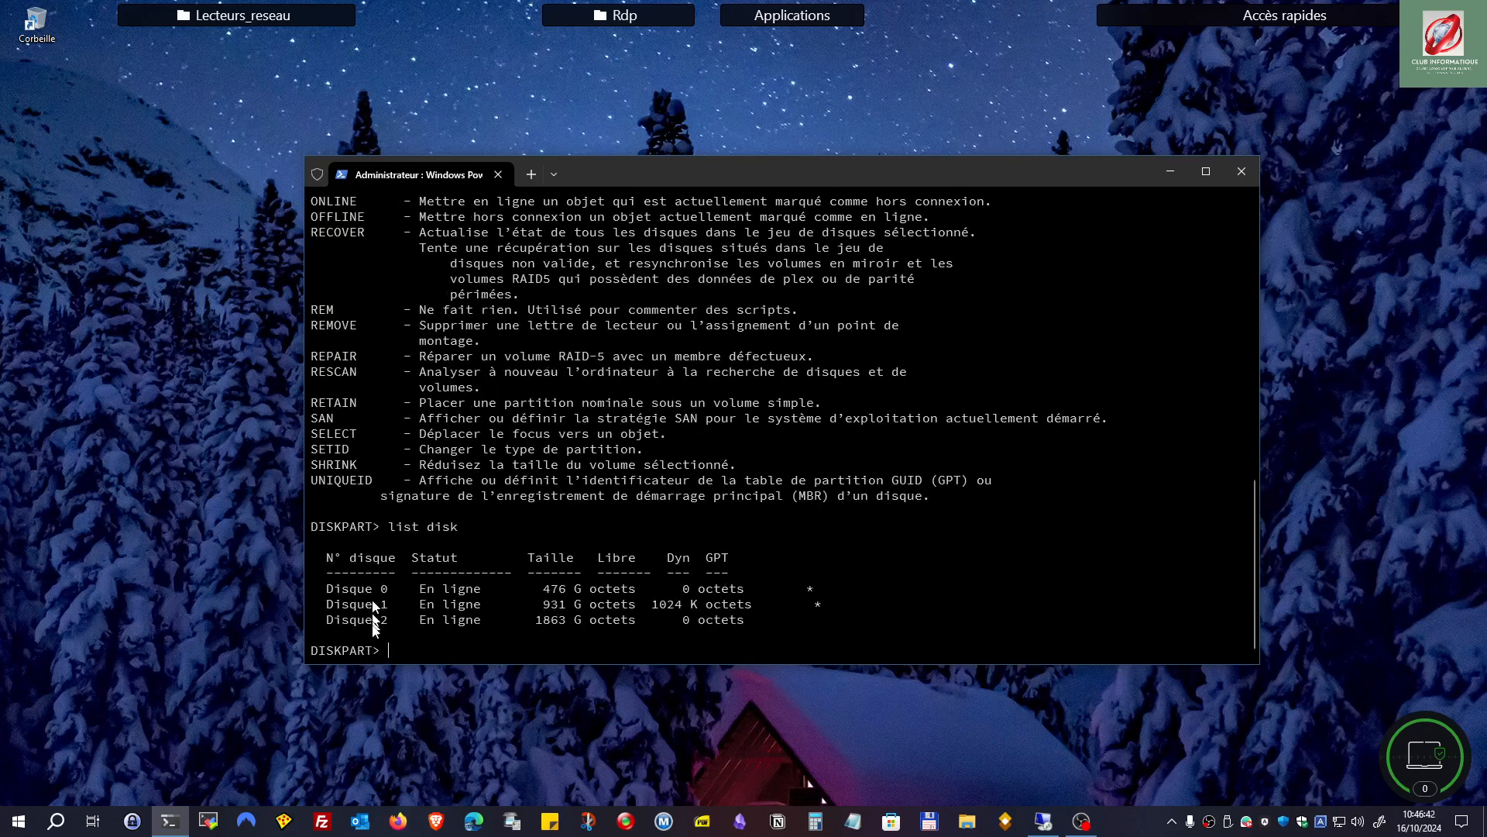
key(Up)
key(BackSpace)
key(BackSpace)
key(BackSpace)
key(BackSpace)
text(volume)
key(Return)
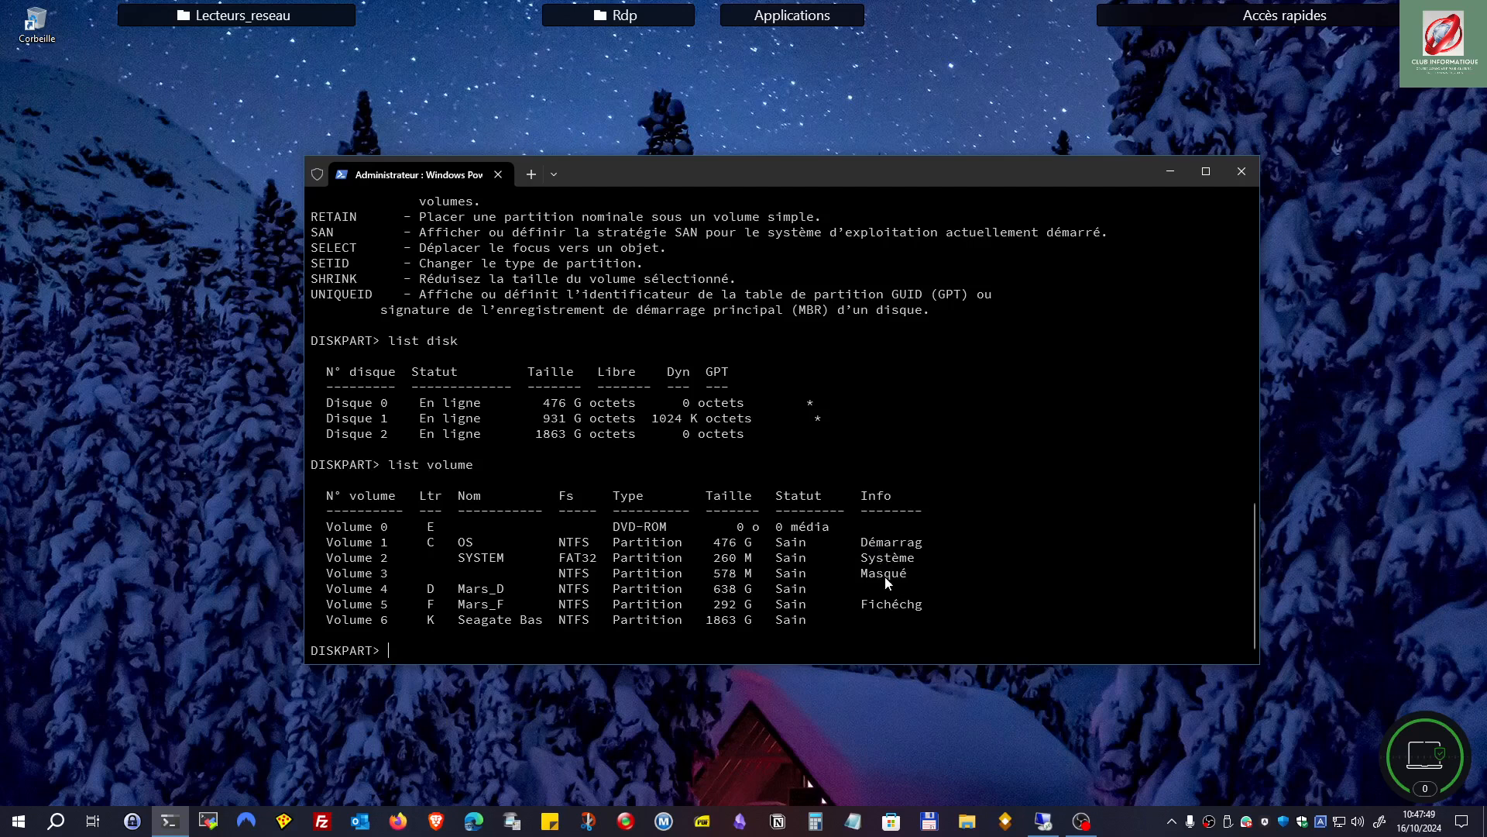
text(list disk)
key(Return)
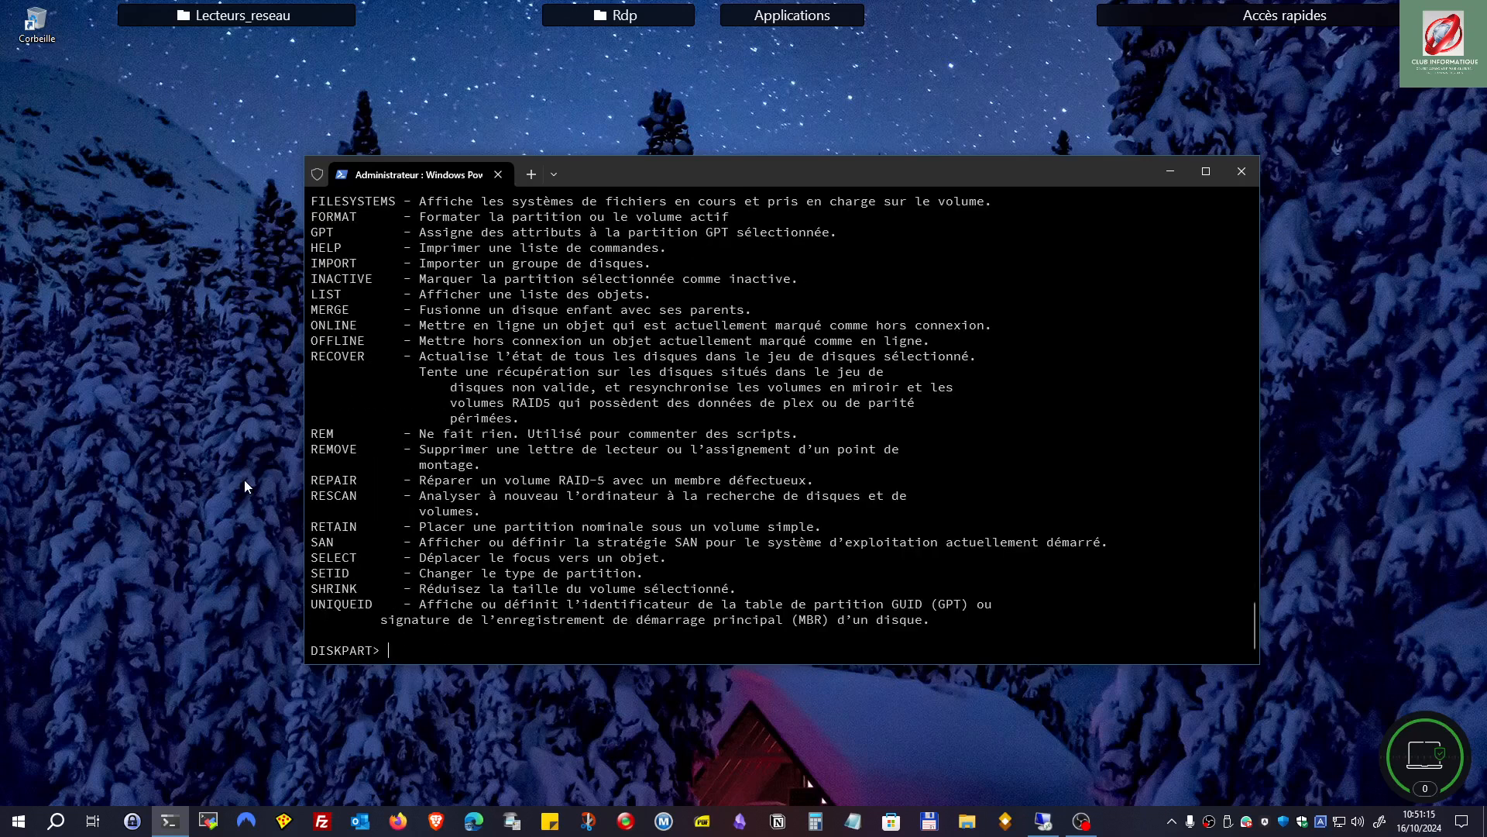
text(lis)
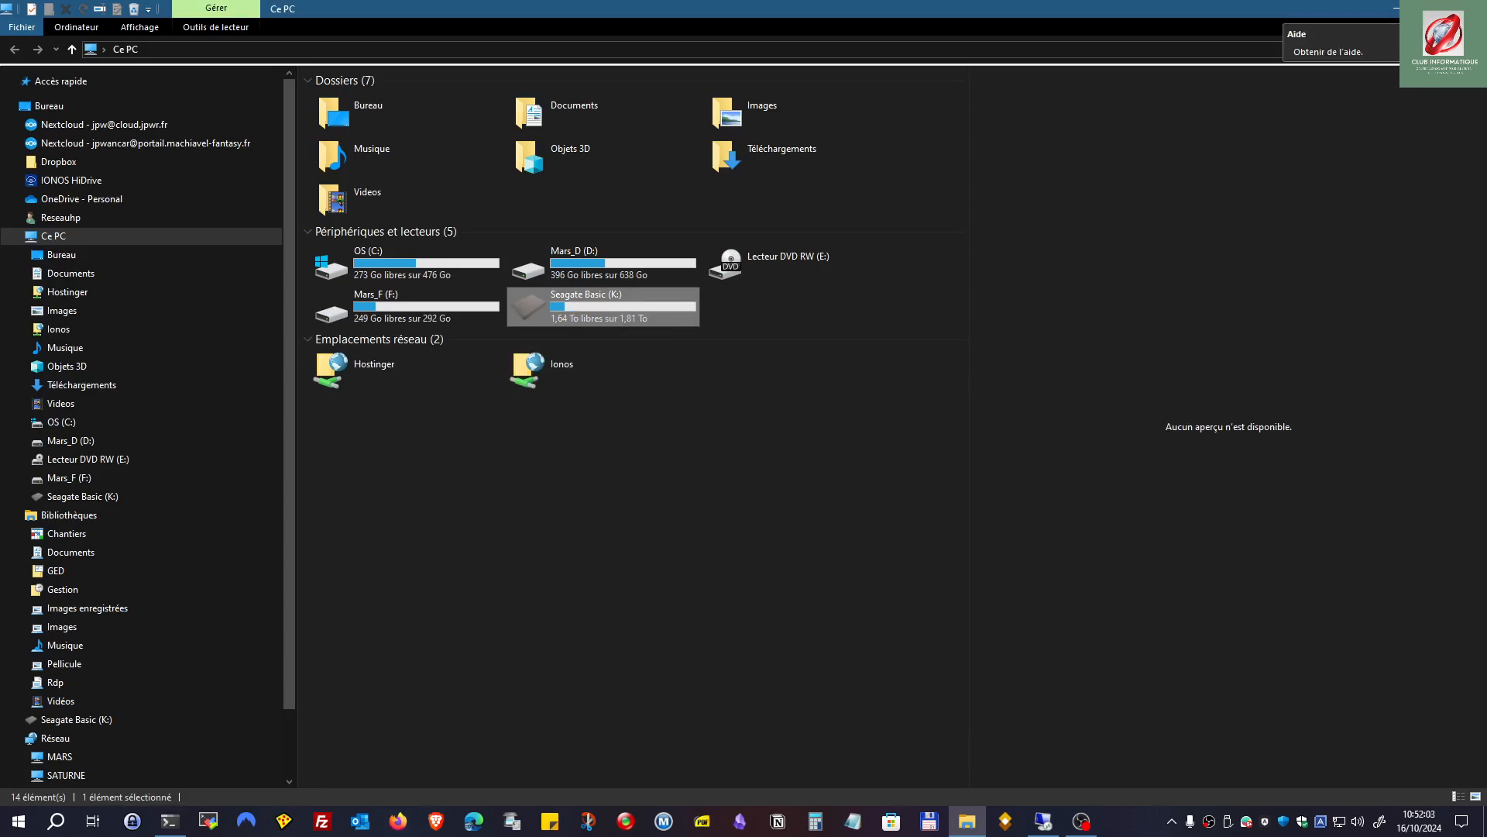
Step: Select volume 6 and assign it letter Z, confirming the new letter in Explorer
click(1396, 7)
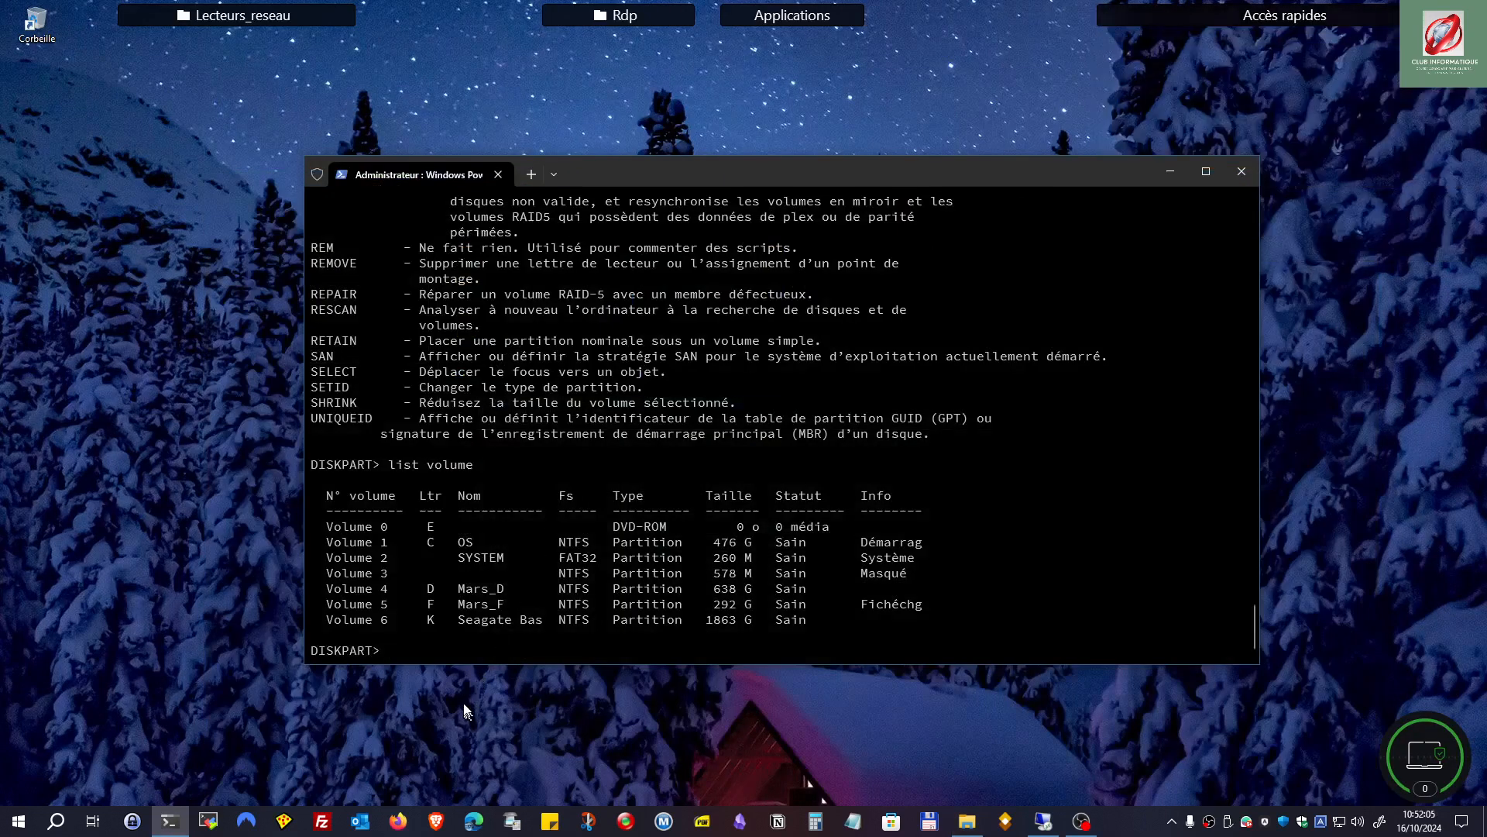
text(select volume 6)
key(Return)
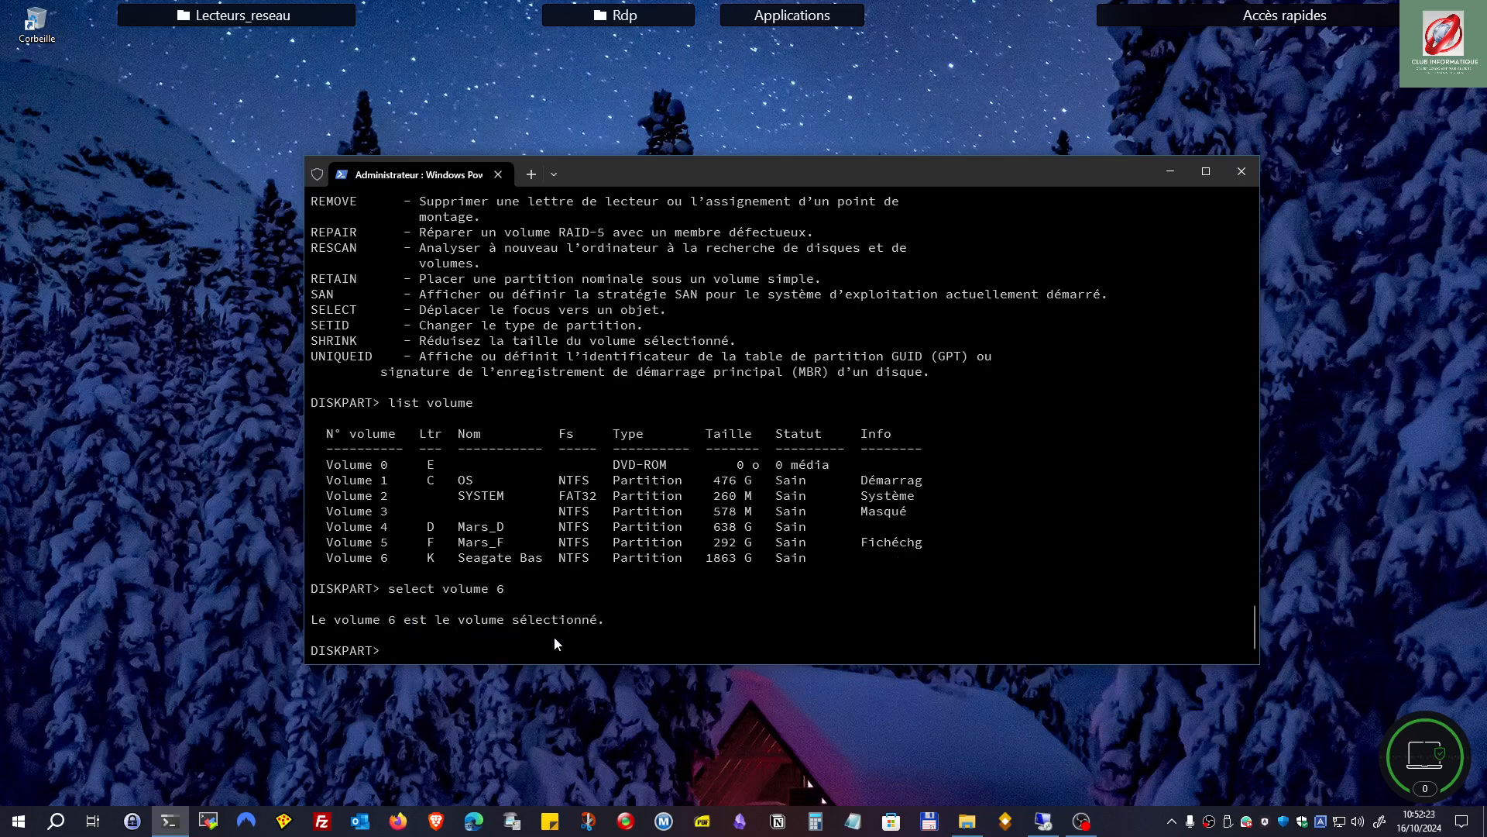
text(ASSIGN LETTER=Z)
key(Return)
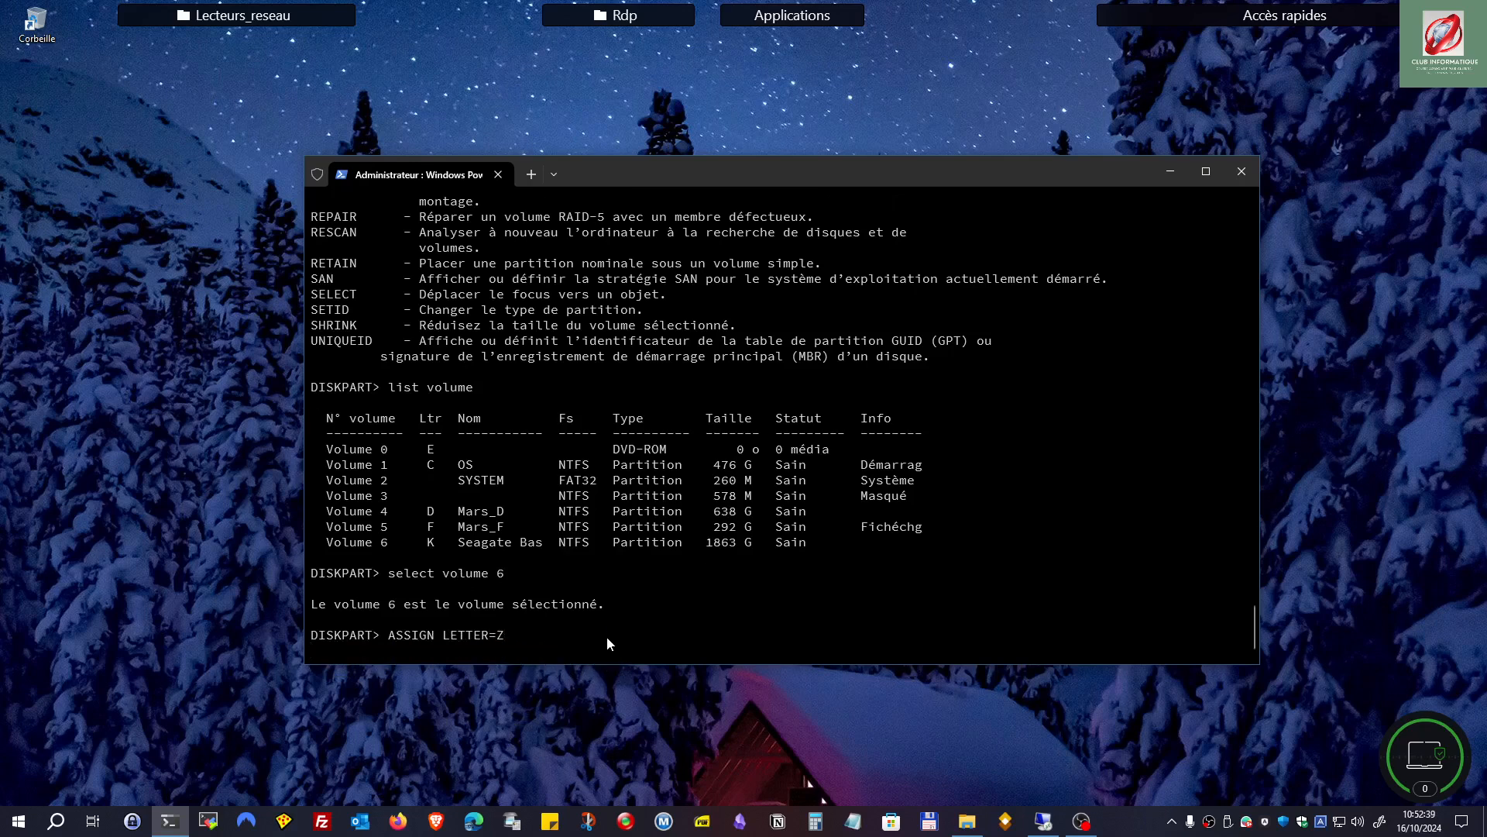
text(select disk 2)
key(Escape)
text(l)
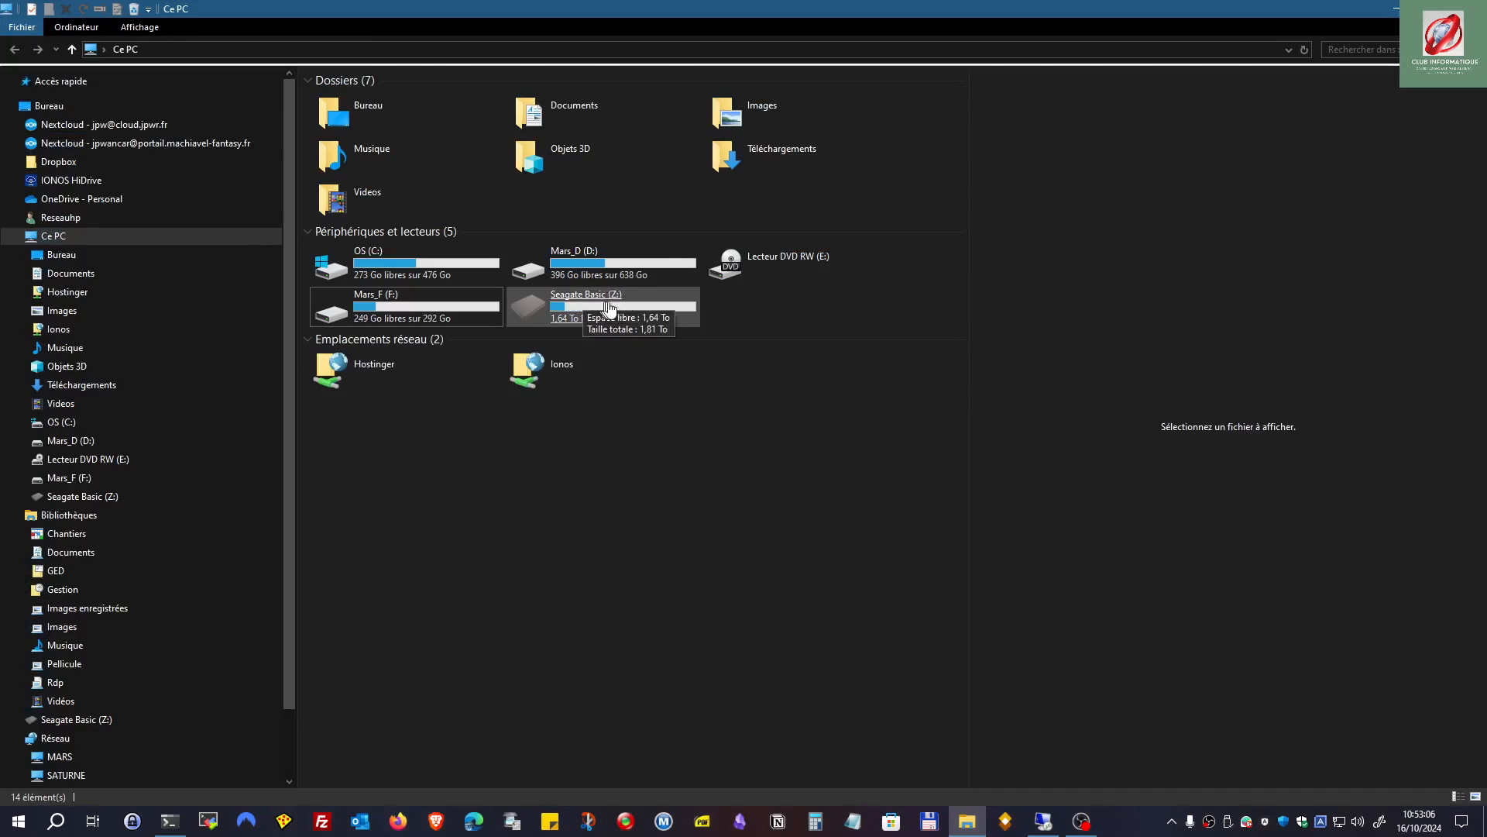
click(624, 305)
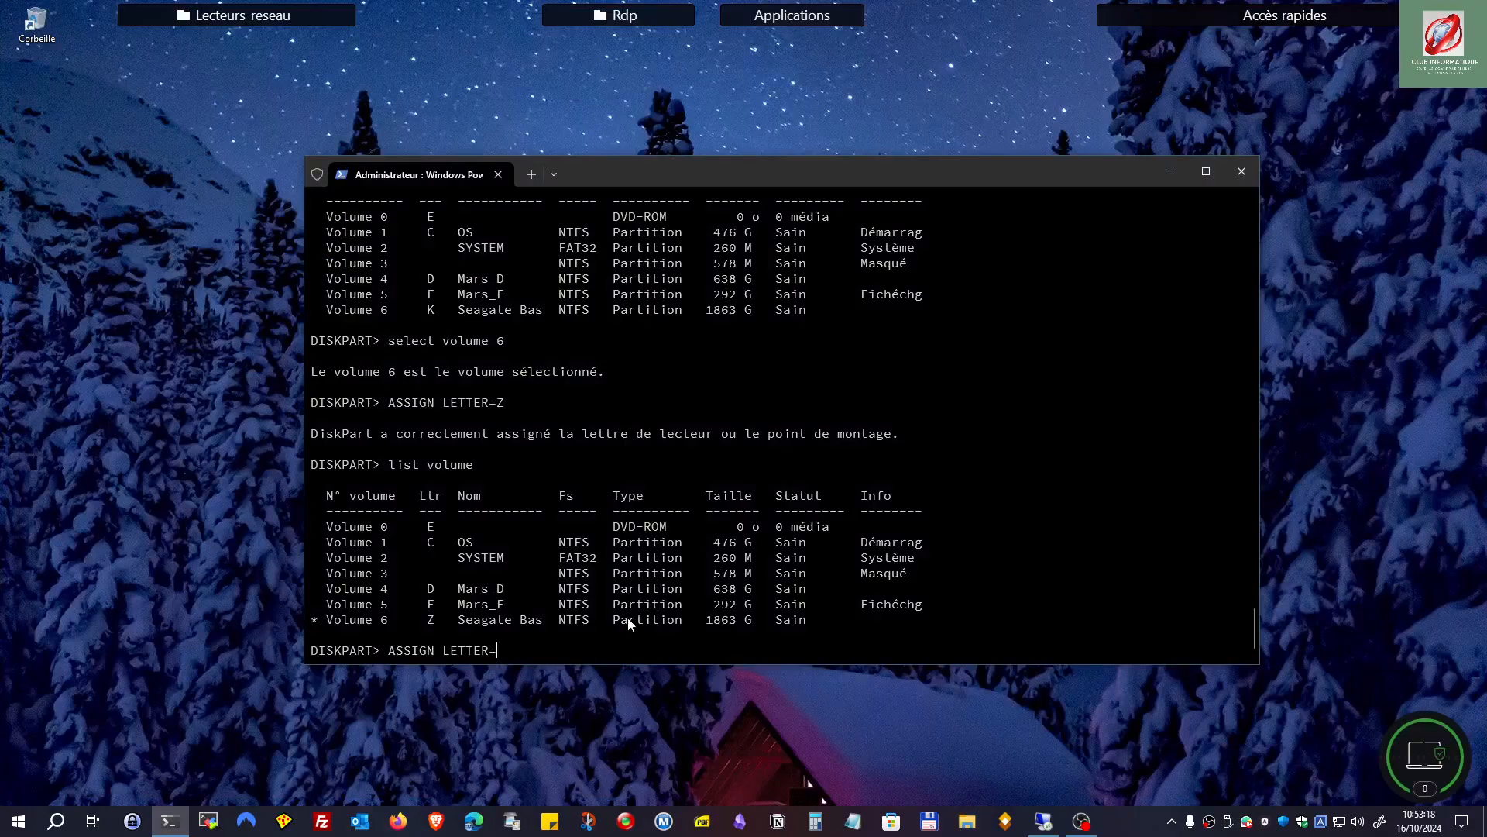
Step: Give the Seagate Basic volume letter K back and exit DiskPart
text(K)
key(Return)
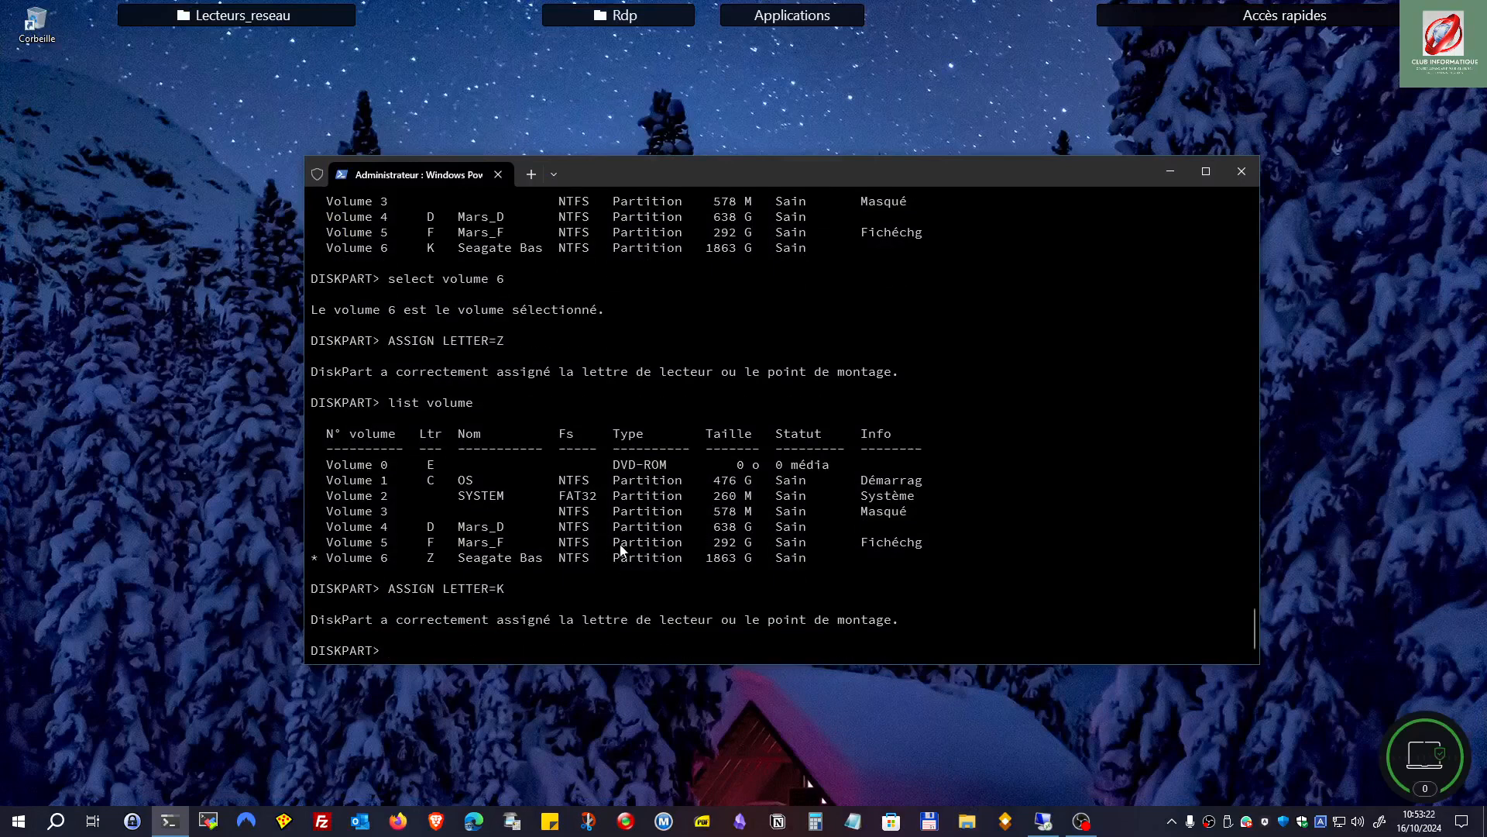
text(exit)
key(Return)
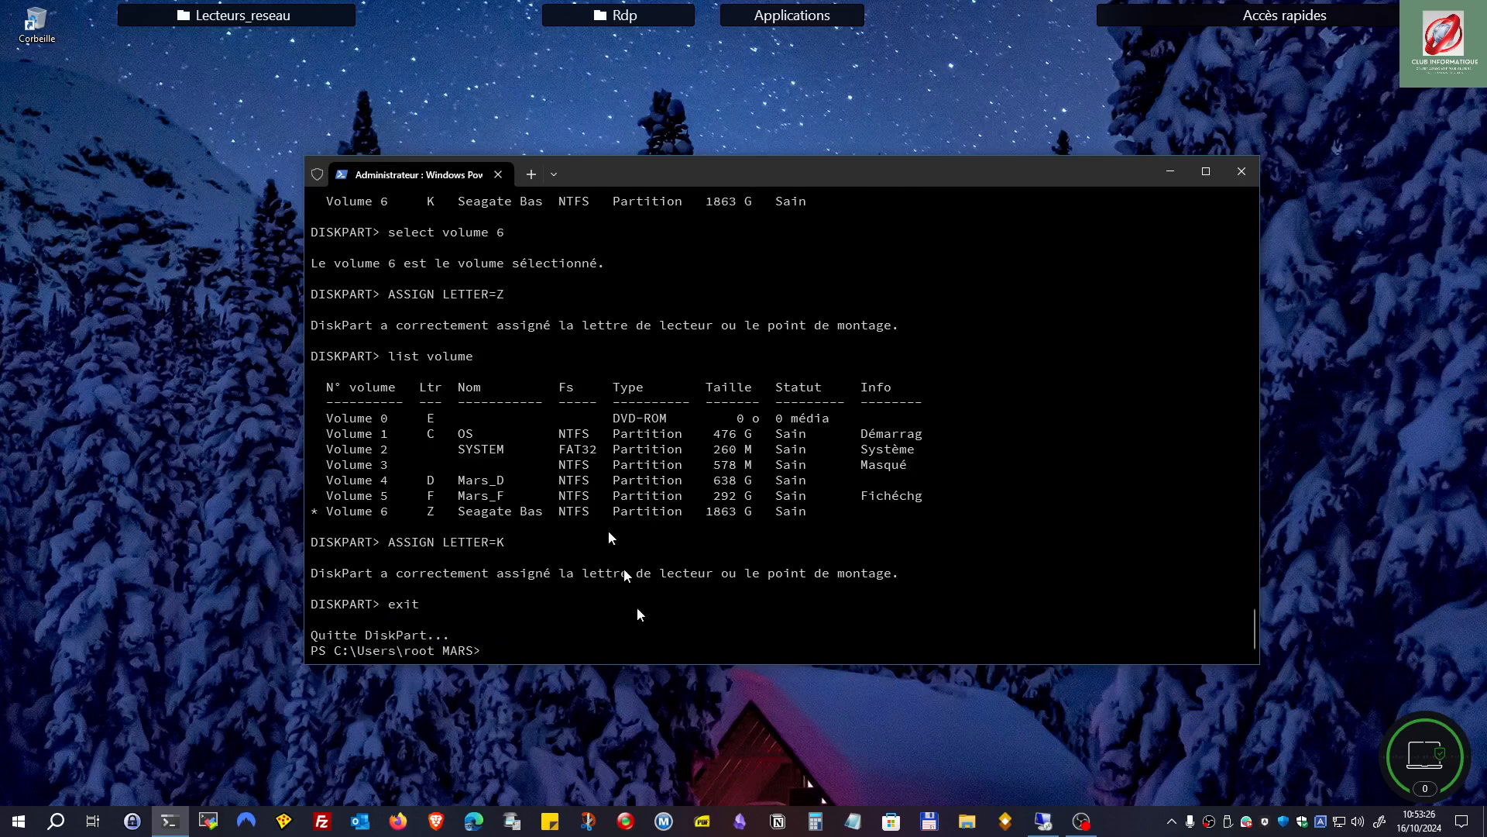
text(e)
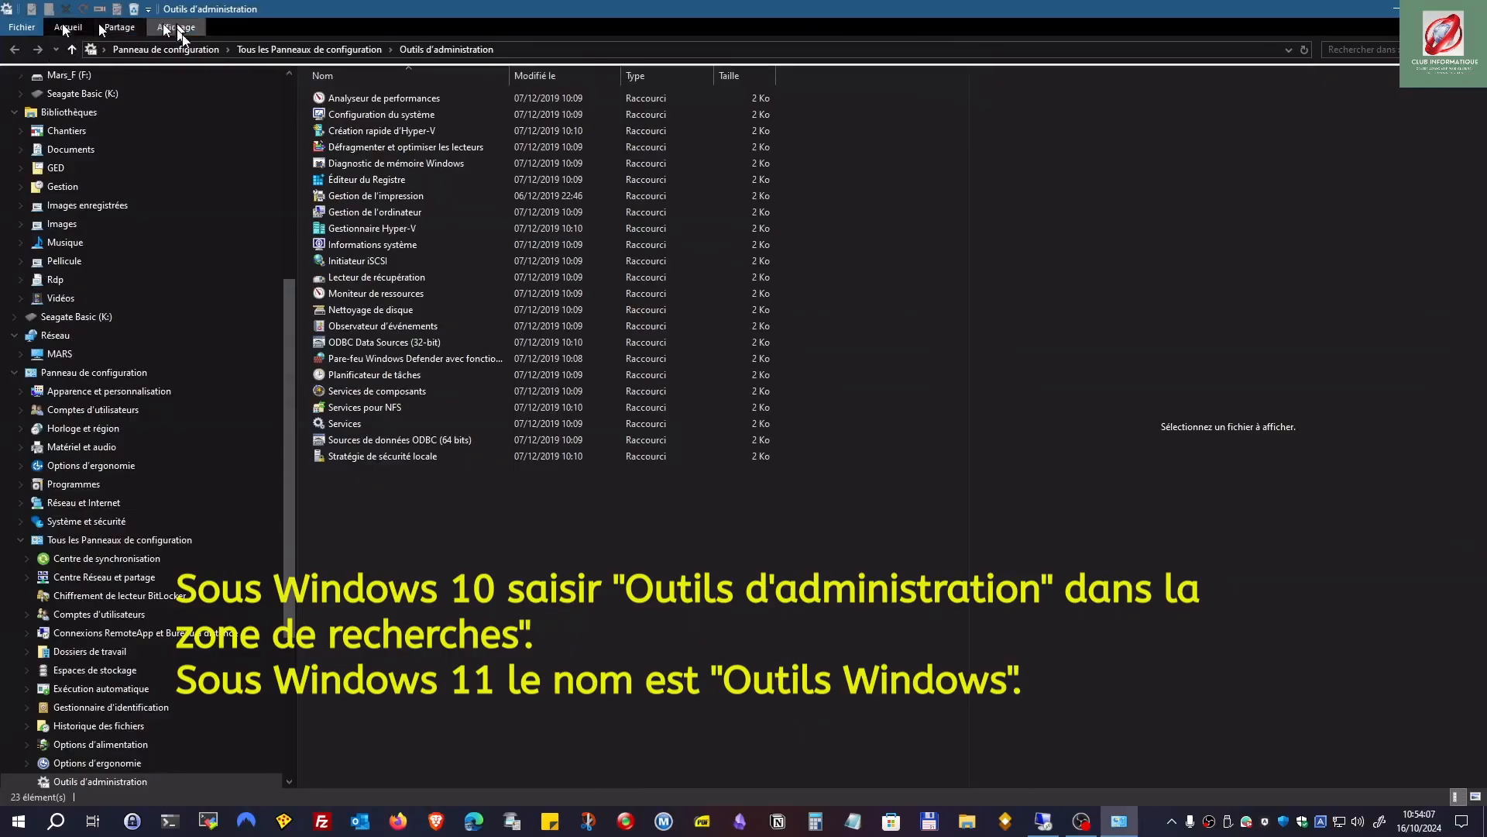
Step: Run Gestion de l'ordinateur as administrator from Outils d'administration
click(364, 183)
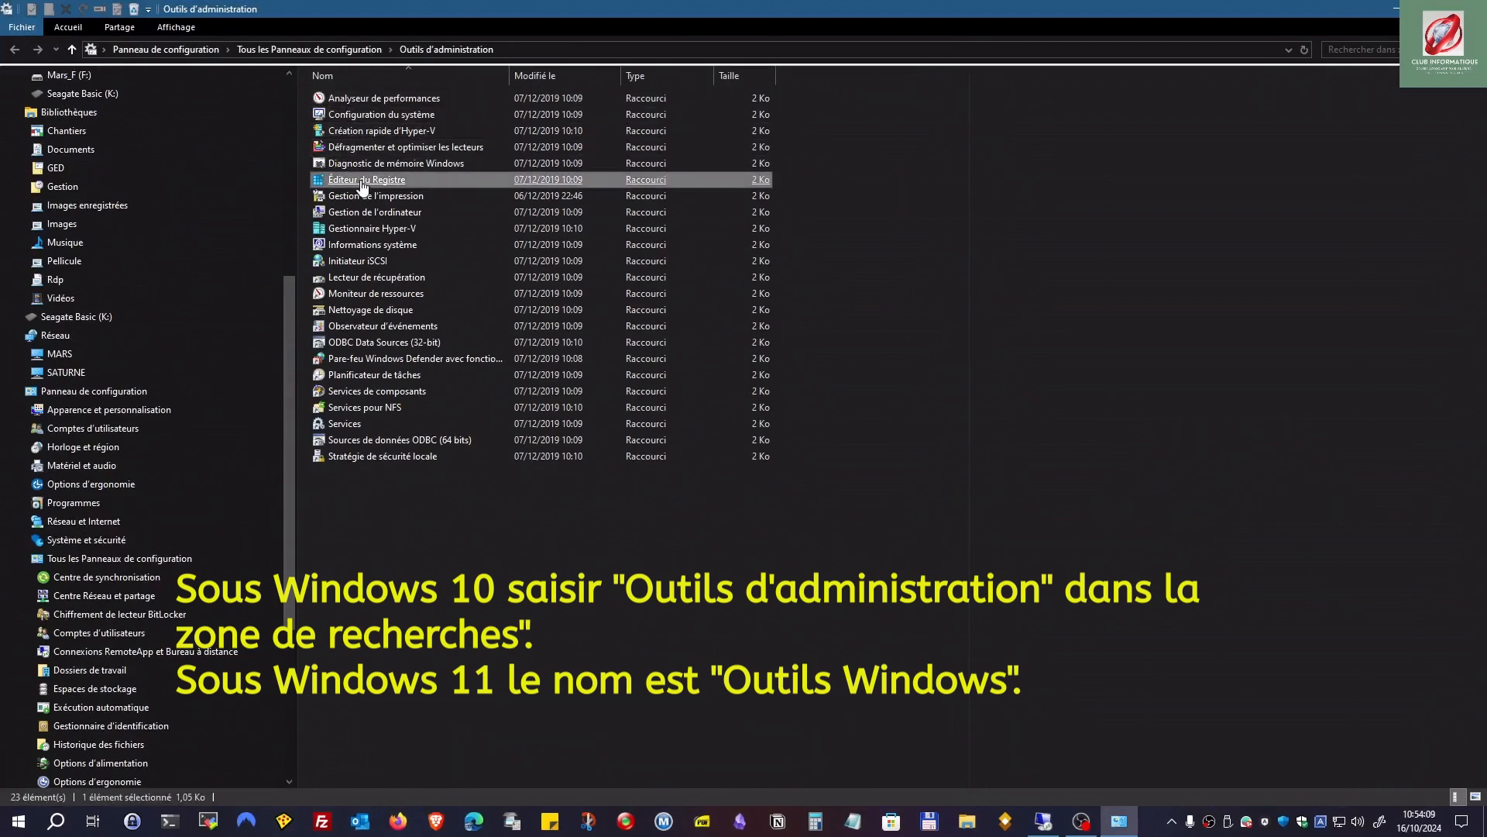
click(364, 212)
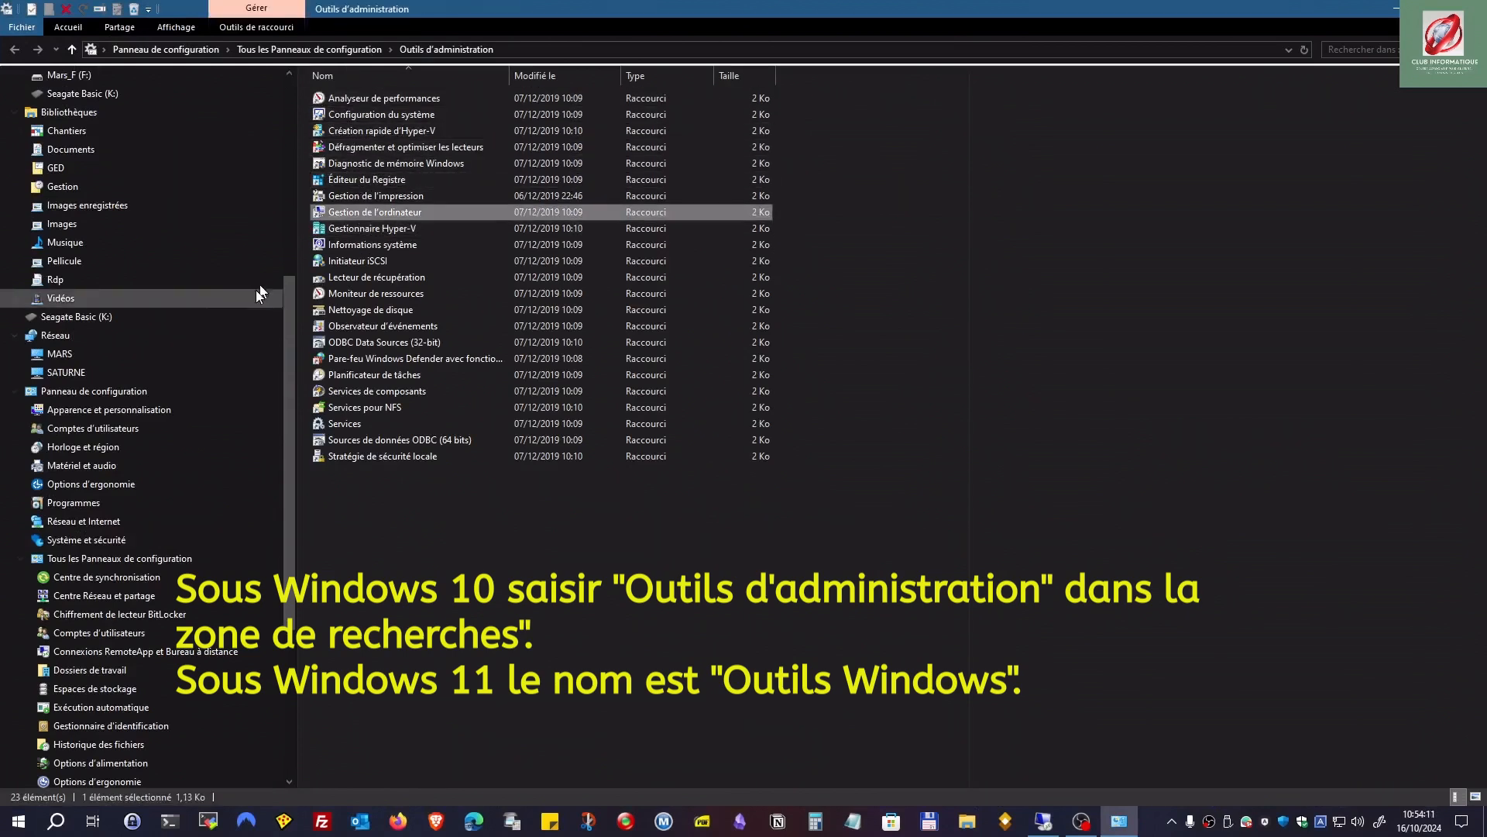
right_click(358, 213)
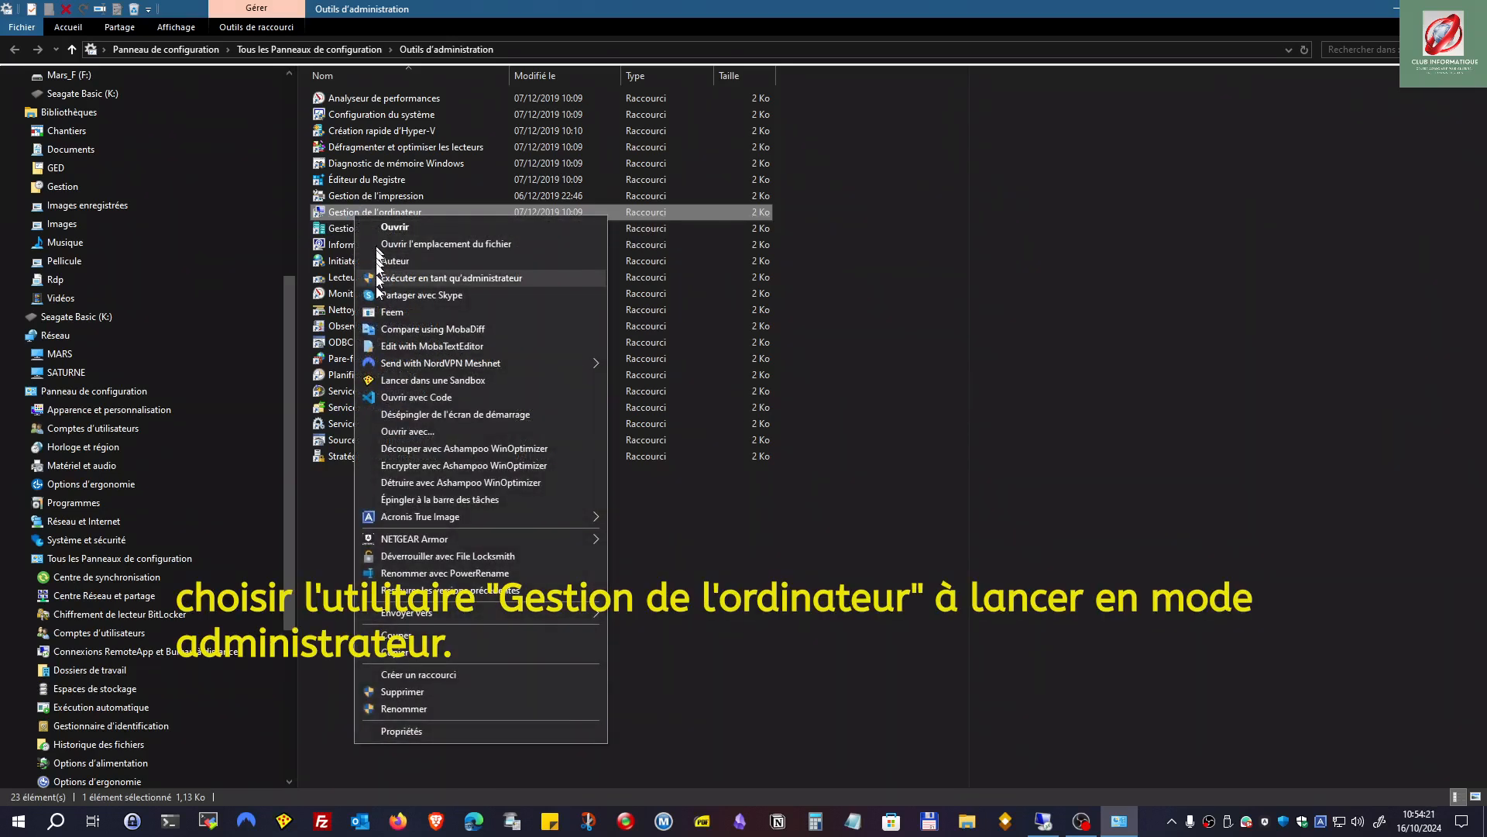
click(412, 279)
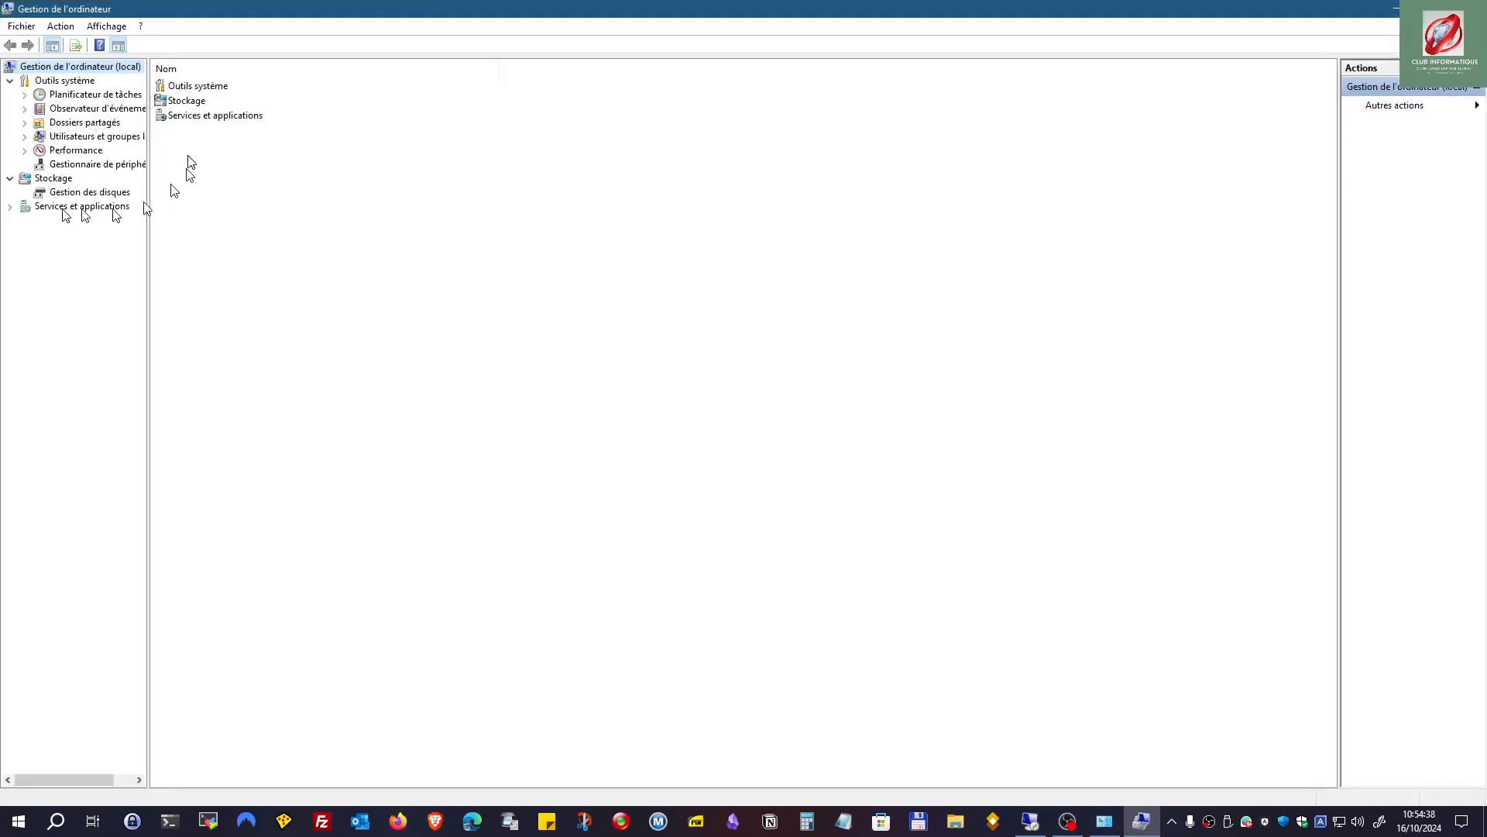
Step: Expand Stockage and open Gestion des disques to view Disque 2's Seagate Basic (K:)
click(199, 103)
double_click(199, 103)
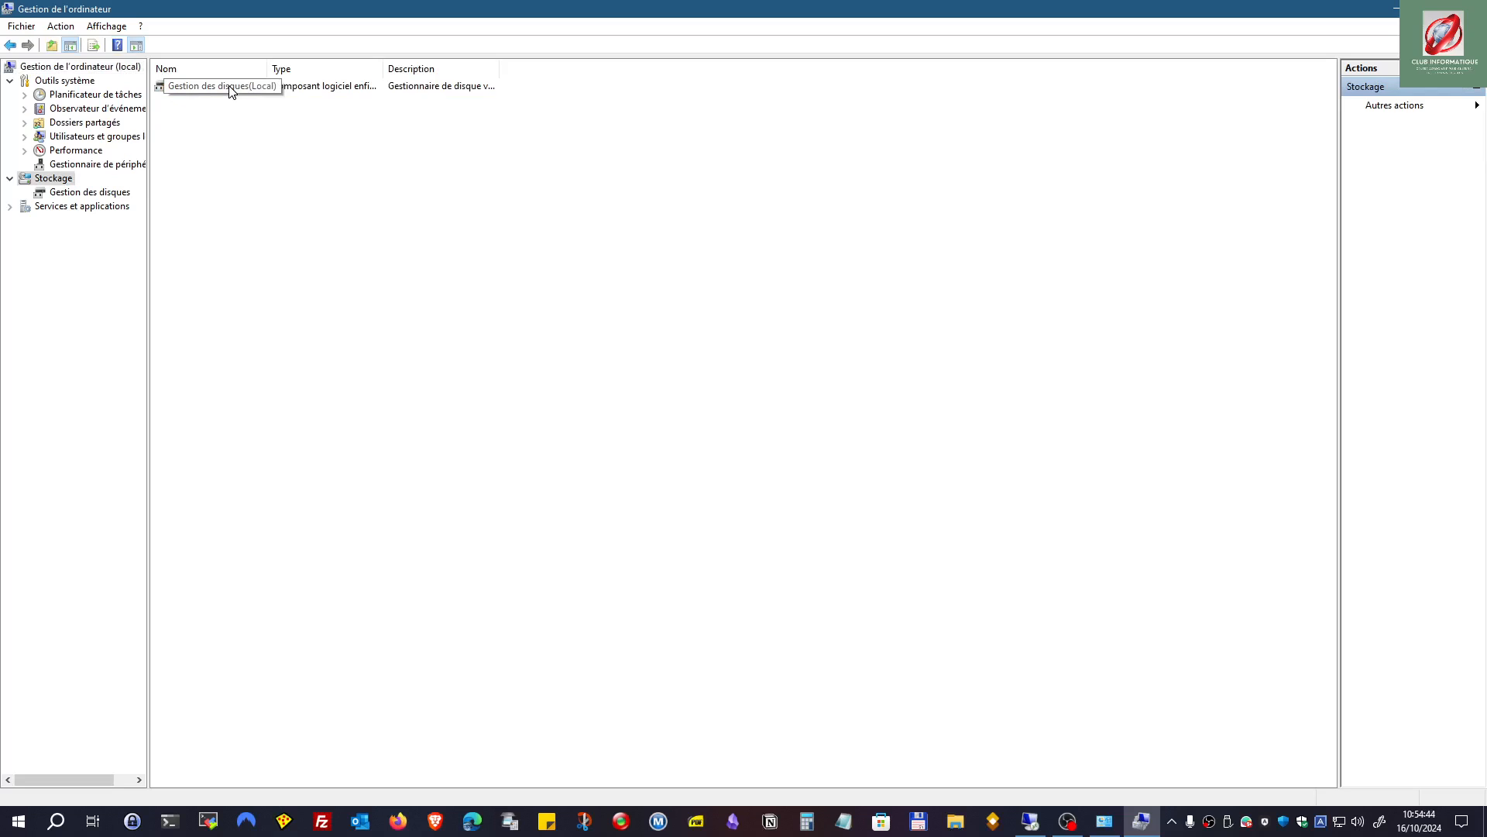
double_click(229, 89)
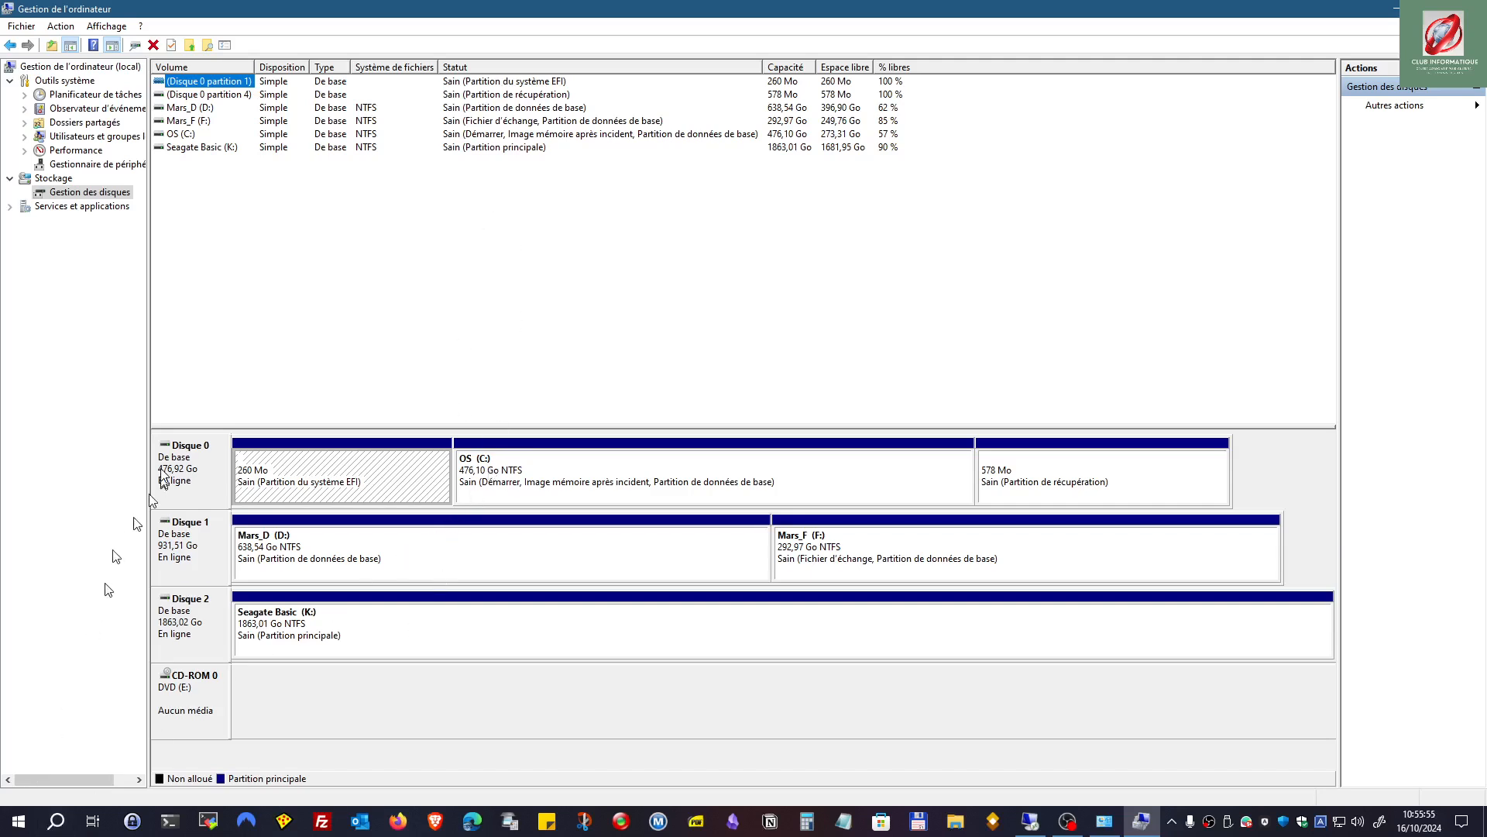
Step: Open the drive letter settings for Seagate Basic (K:), then cancel, keeping letter K
click(356, 626)
right_click(887, 627)
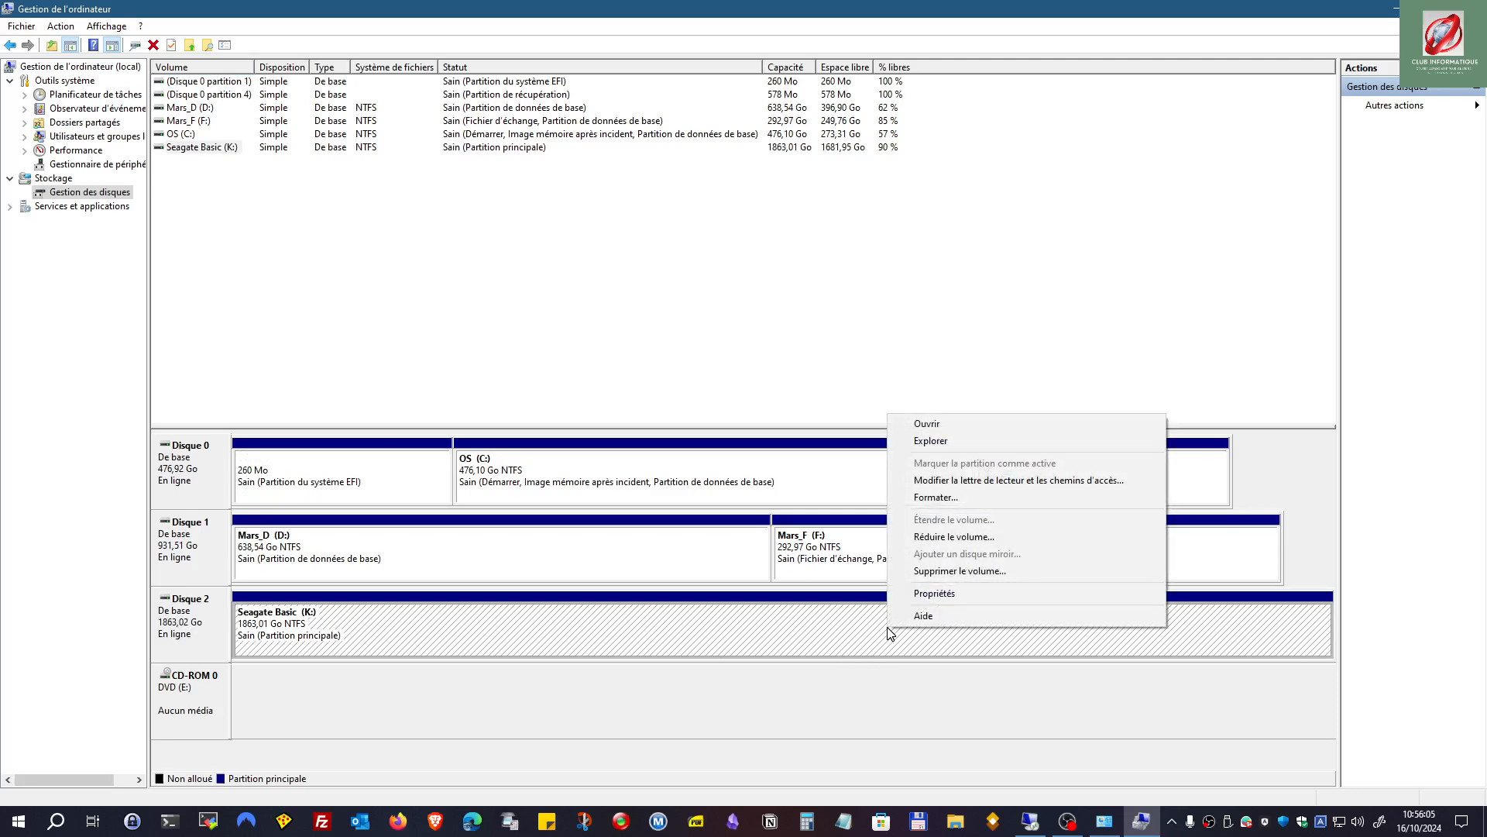
click(933, 482)
click(697, 455)
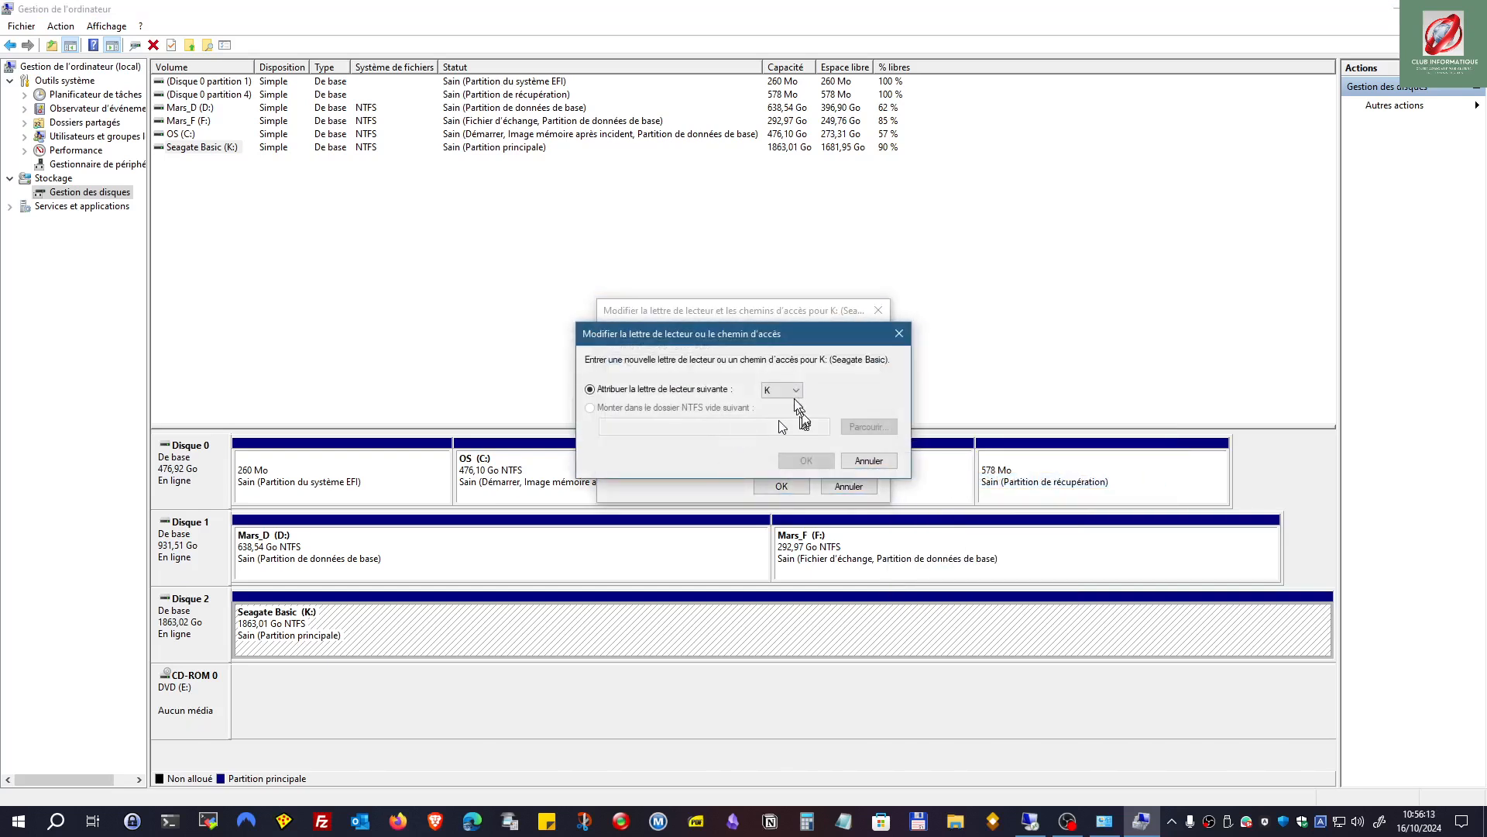
click(797, 397)
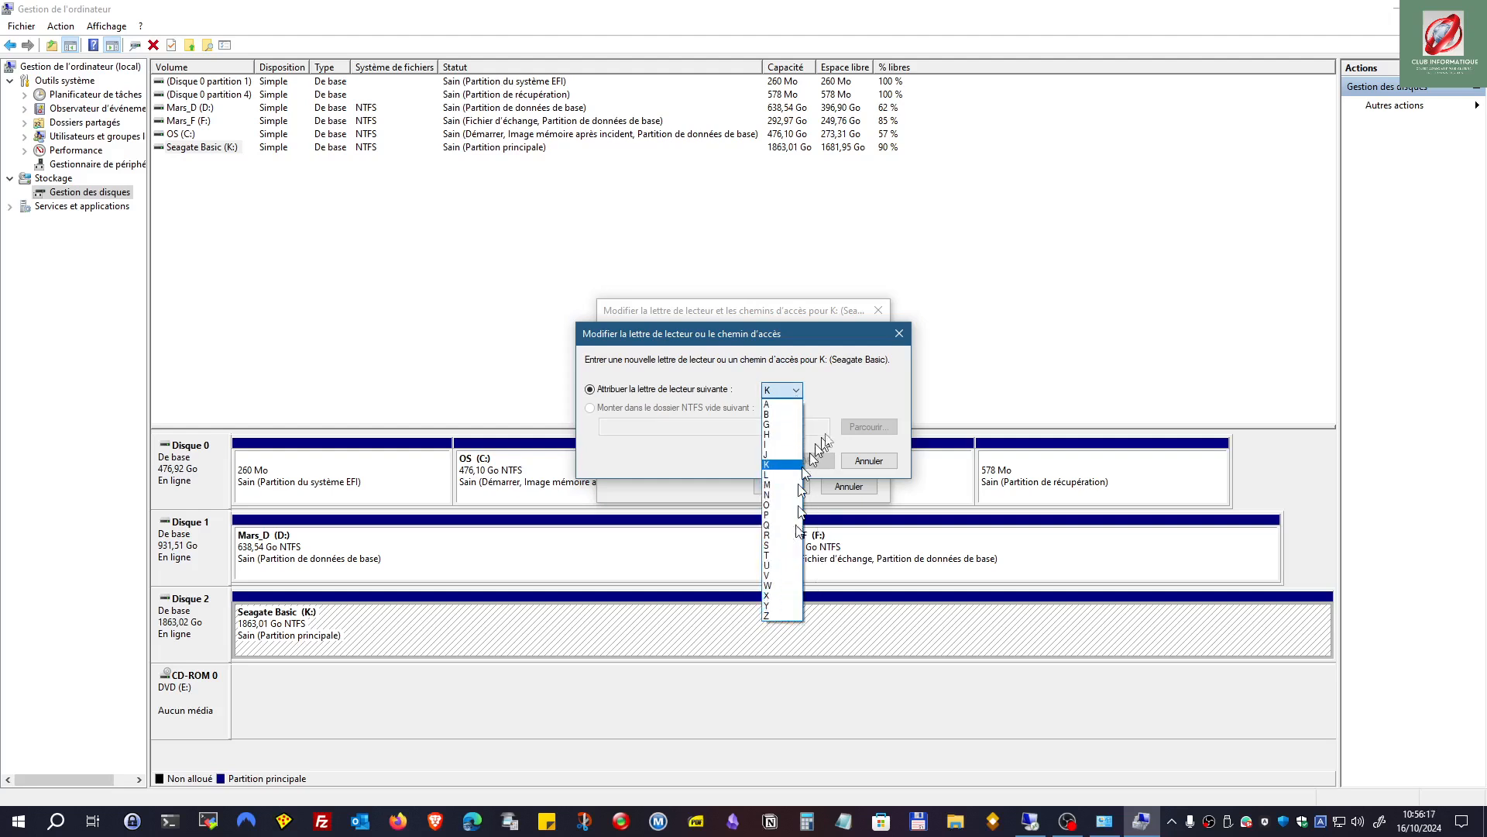
click(841, 389)
click(866, 461)
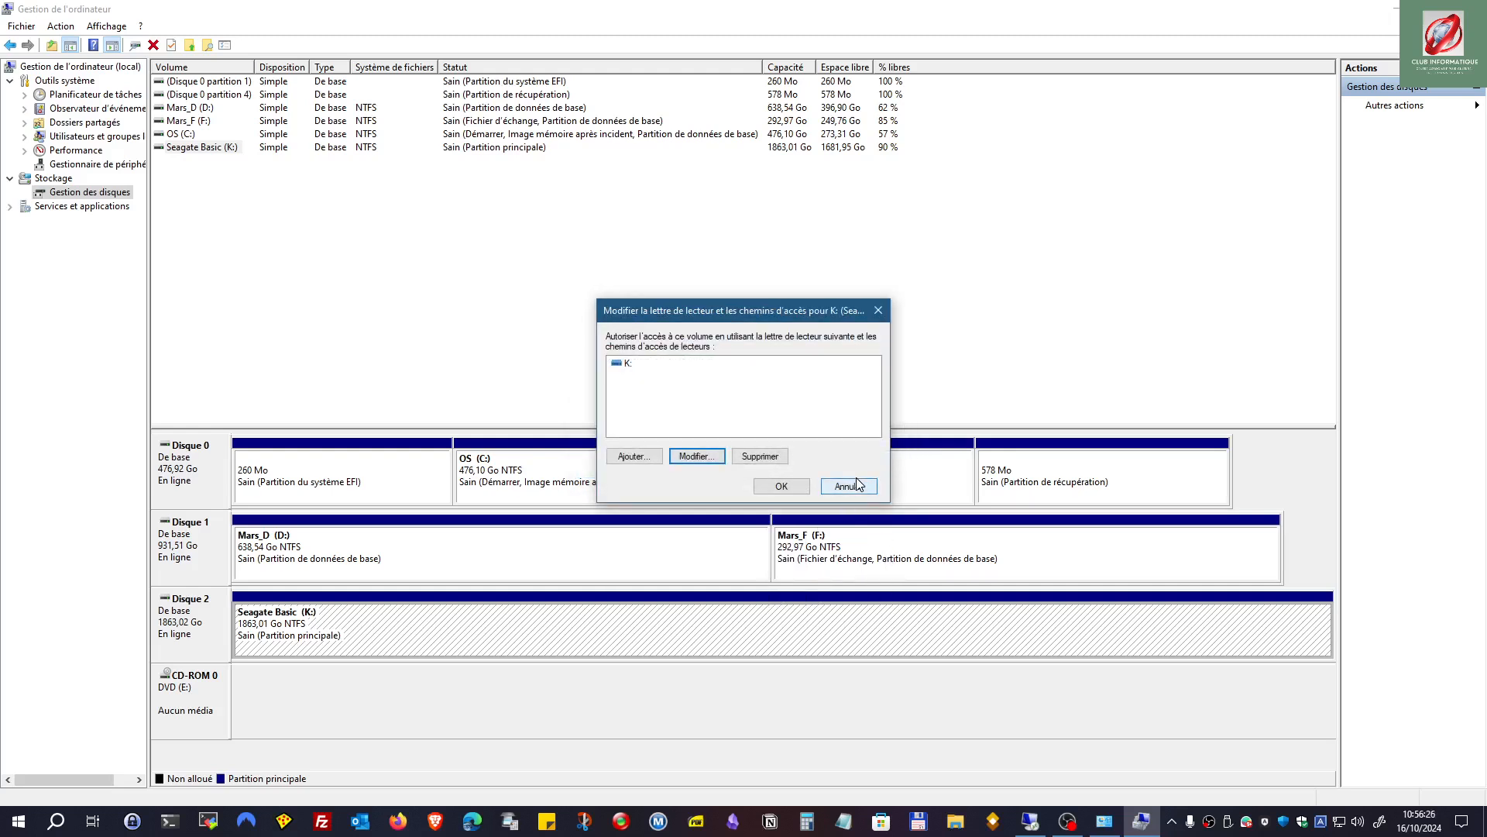
click(856, 484)
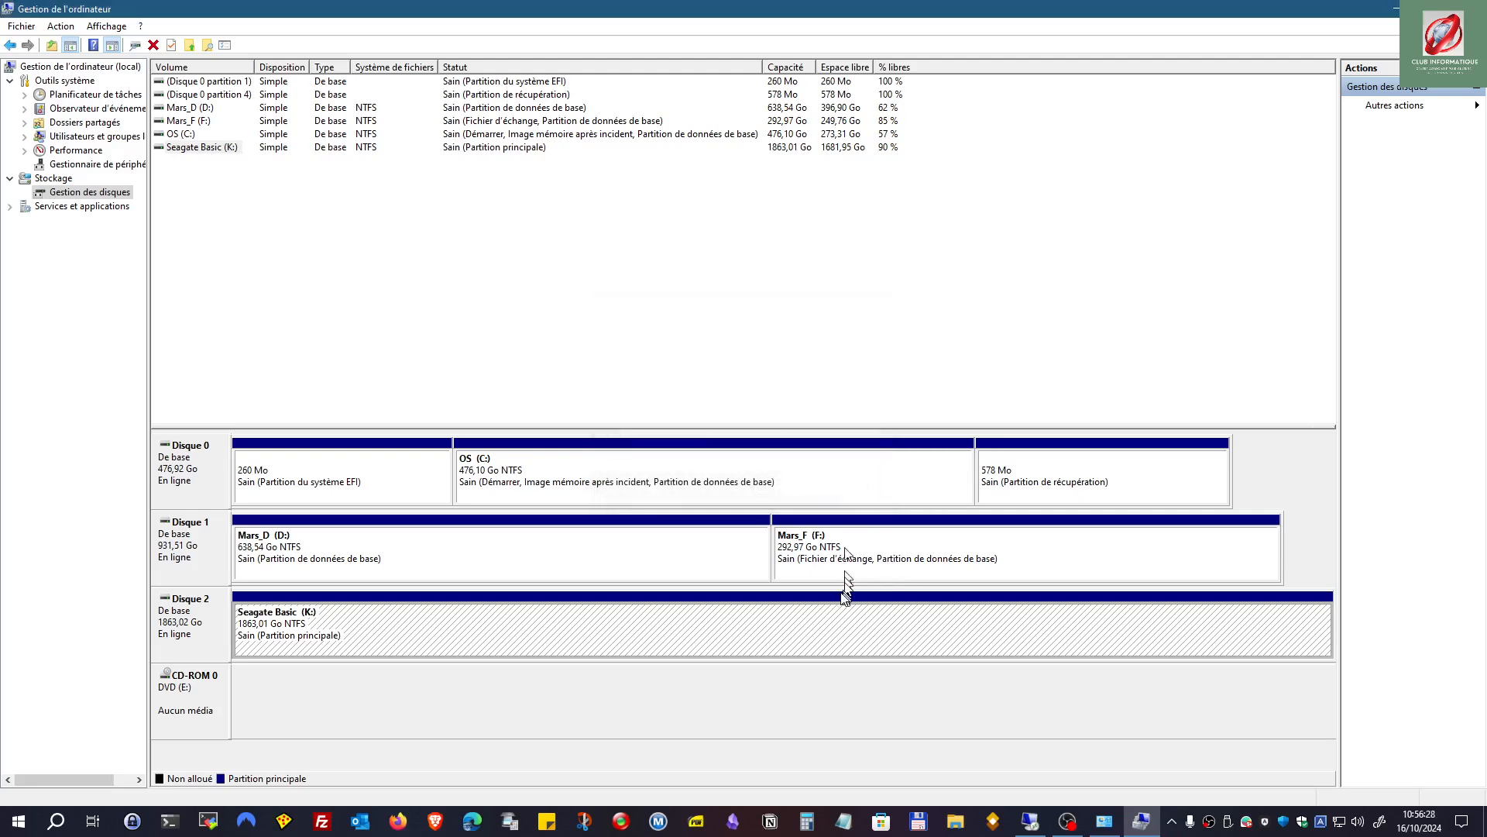
Step: Shrink Seagate Basic (K:) by 1000000 Mo, leaving 976,56 Go unallocated on Disque 2
right_click(854, 645)
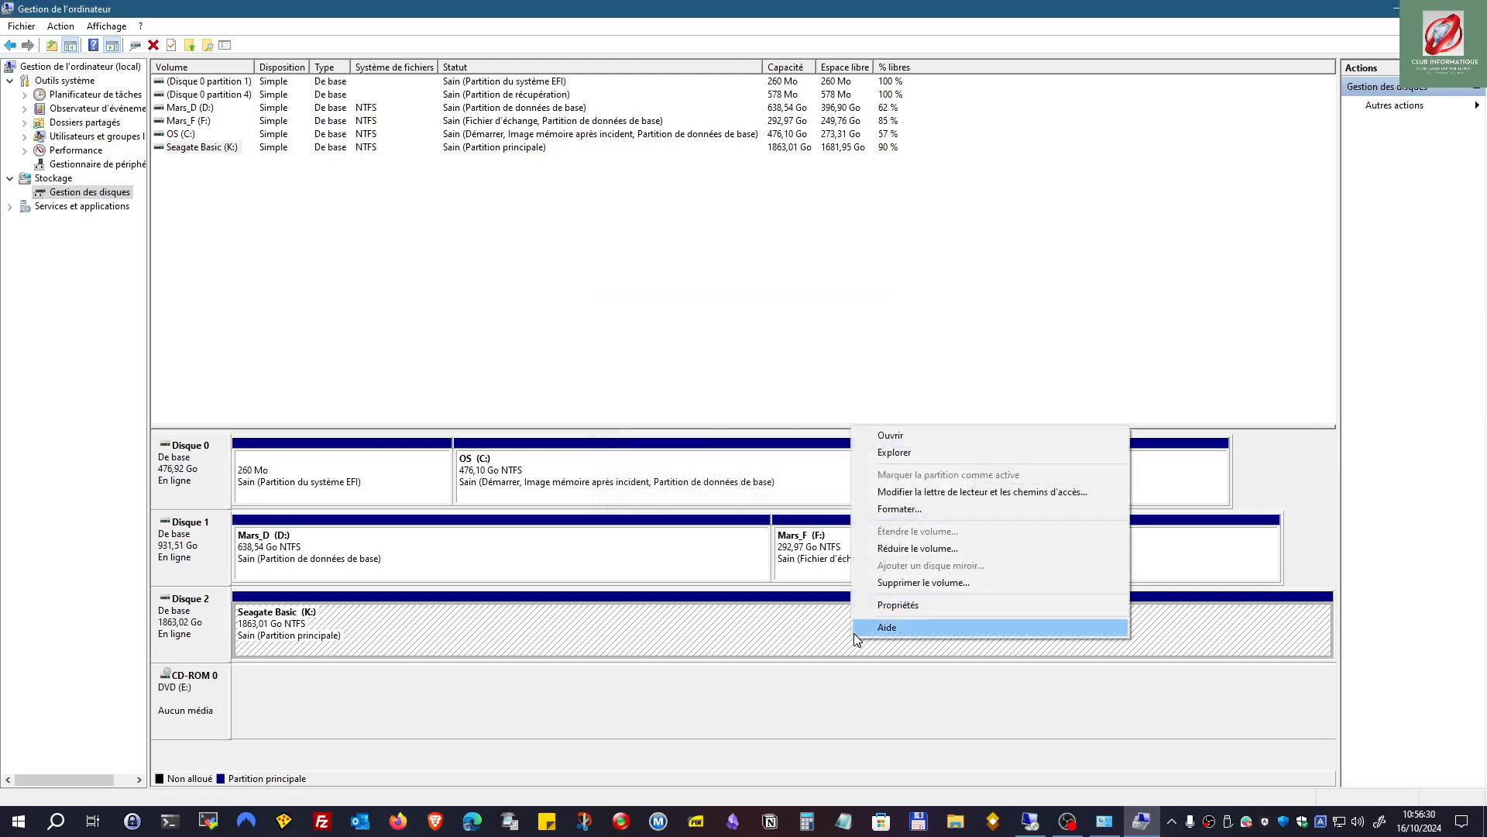
click(901, 552)
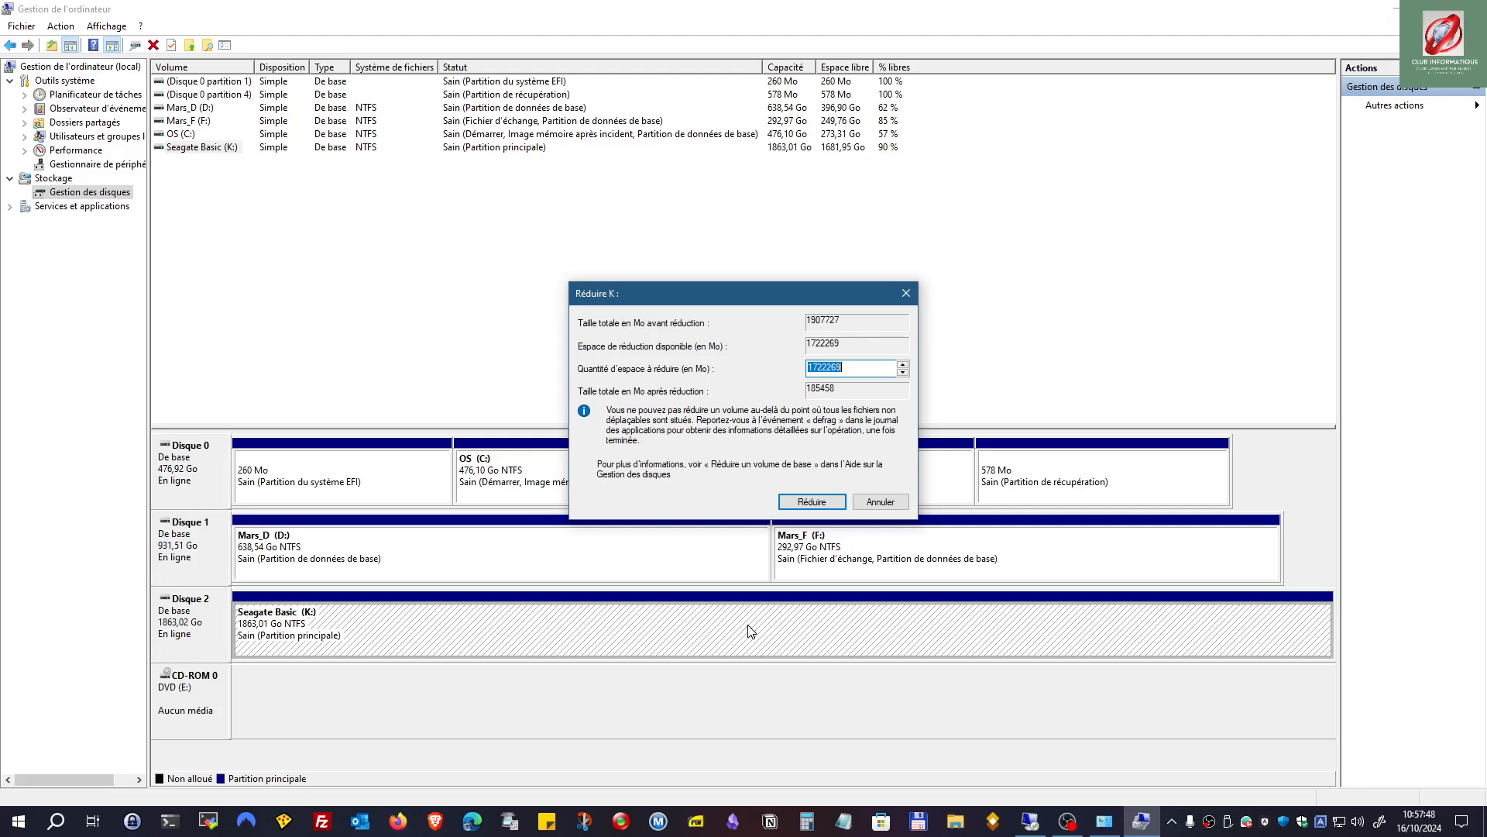
click(826, 367)
drag(812, 367, 848, 369)
text(000000)
click(812, 502)
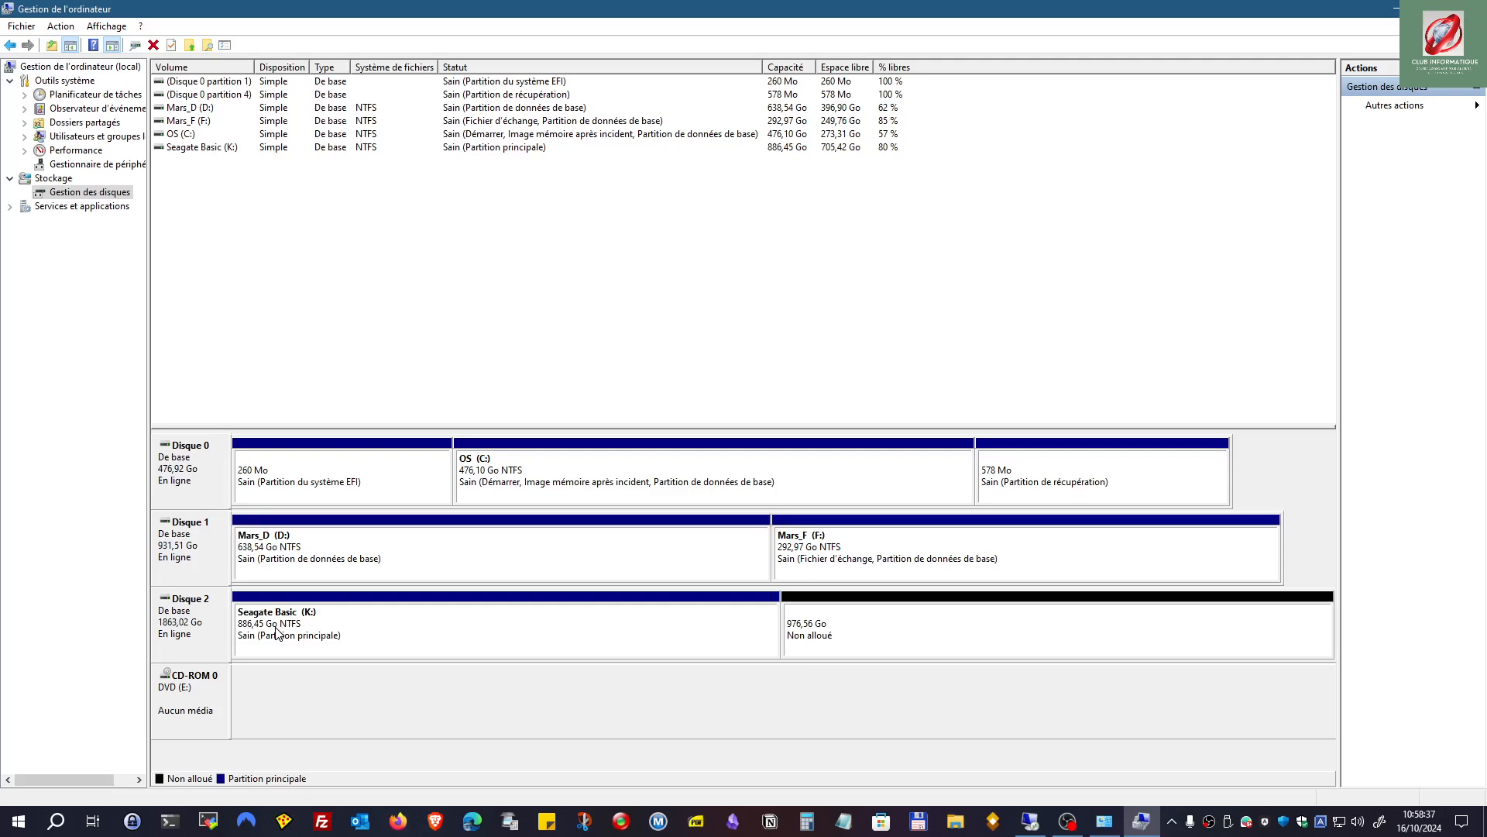
Step: Create a maximum-size NTFS simple volume named nP with letter Z from the unallocated space
right_click(914, 631)
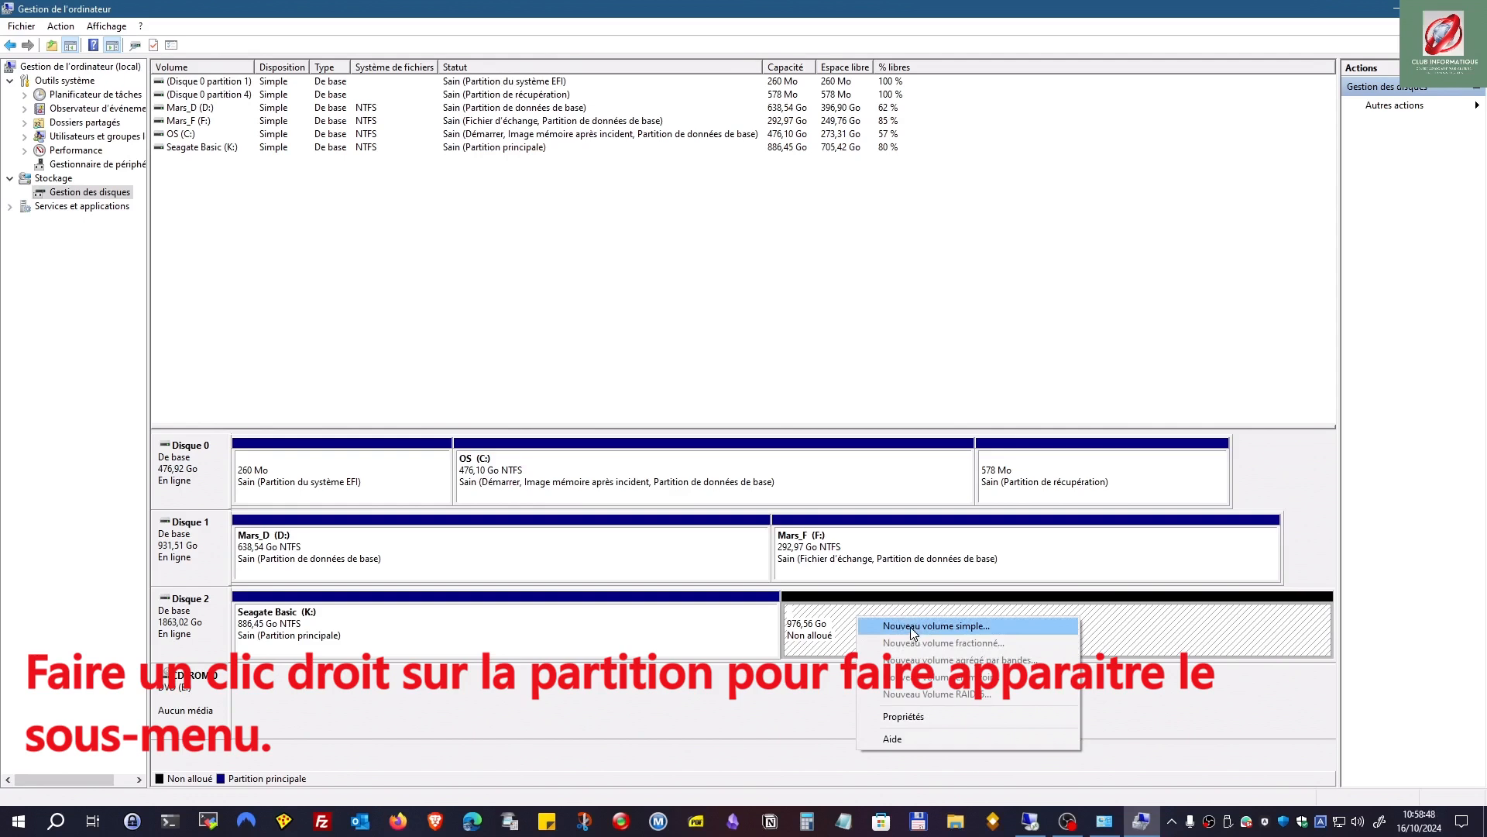
click(911, 627)
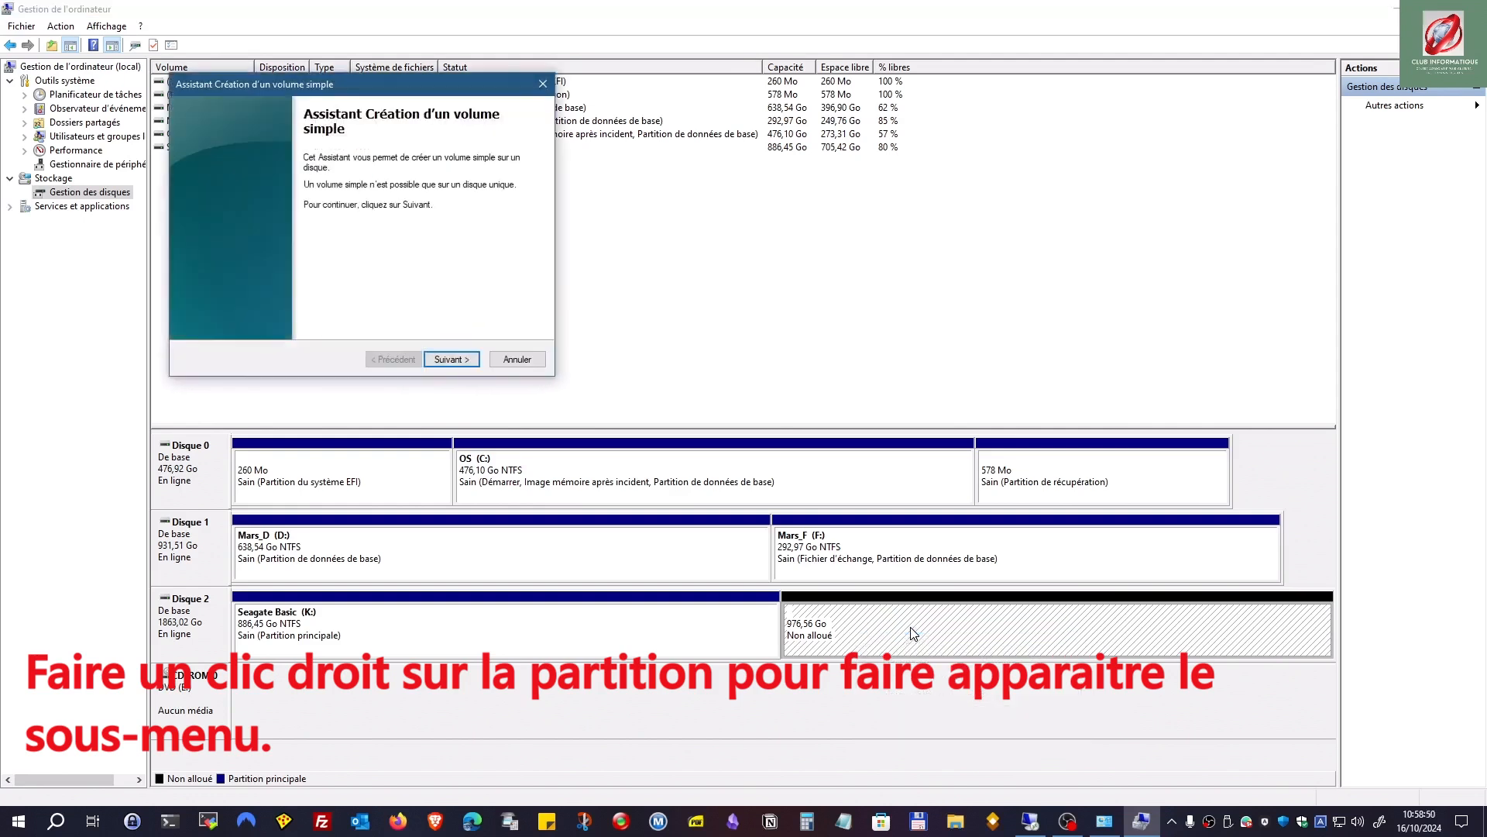
click(453, 360)
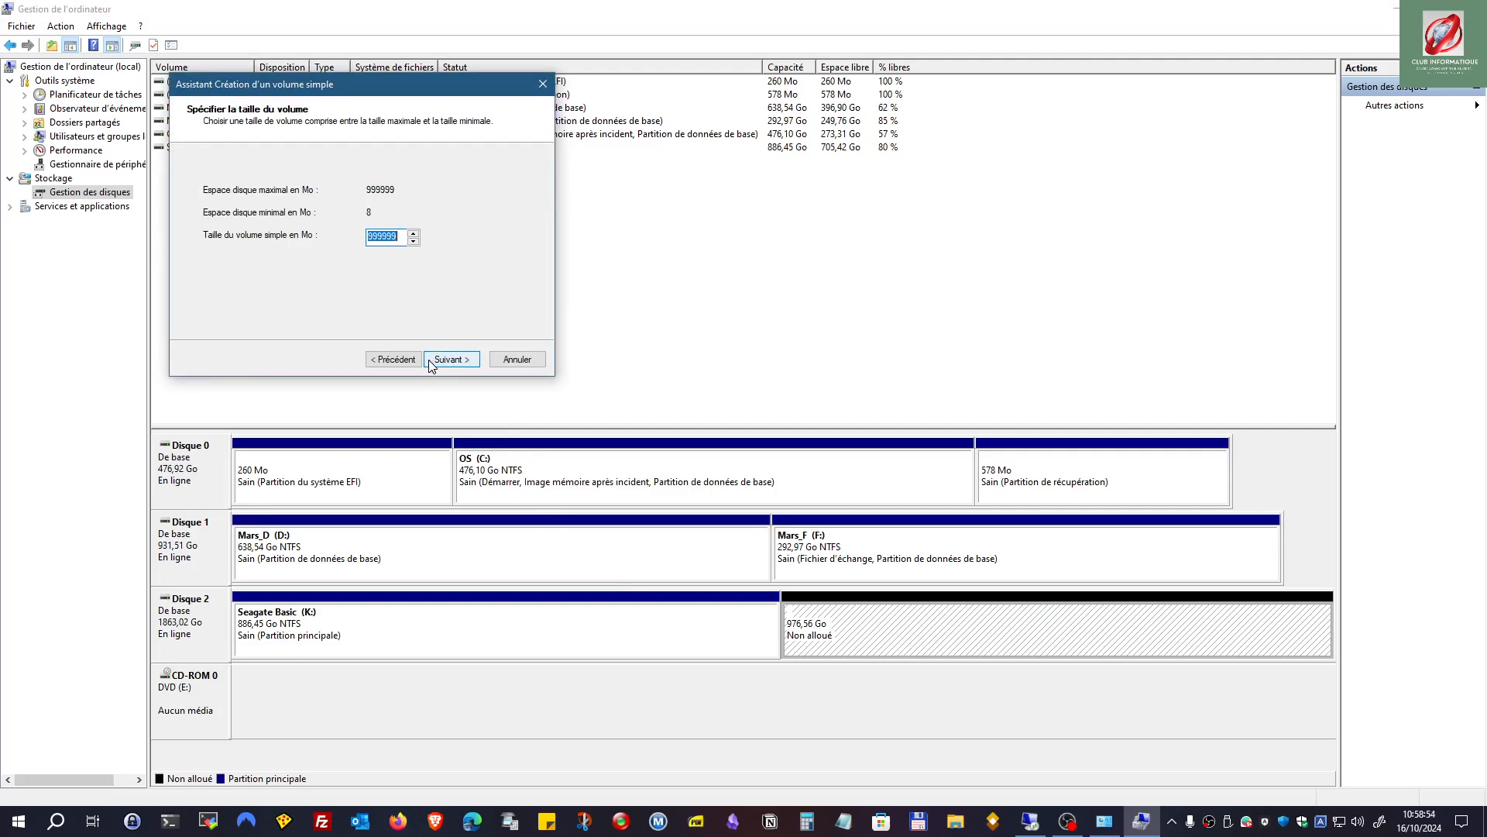
click(432, 363)
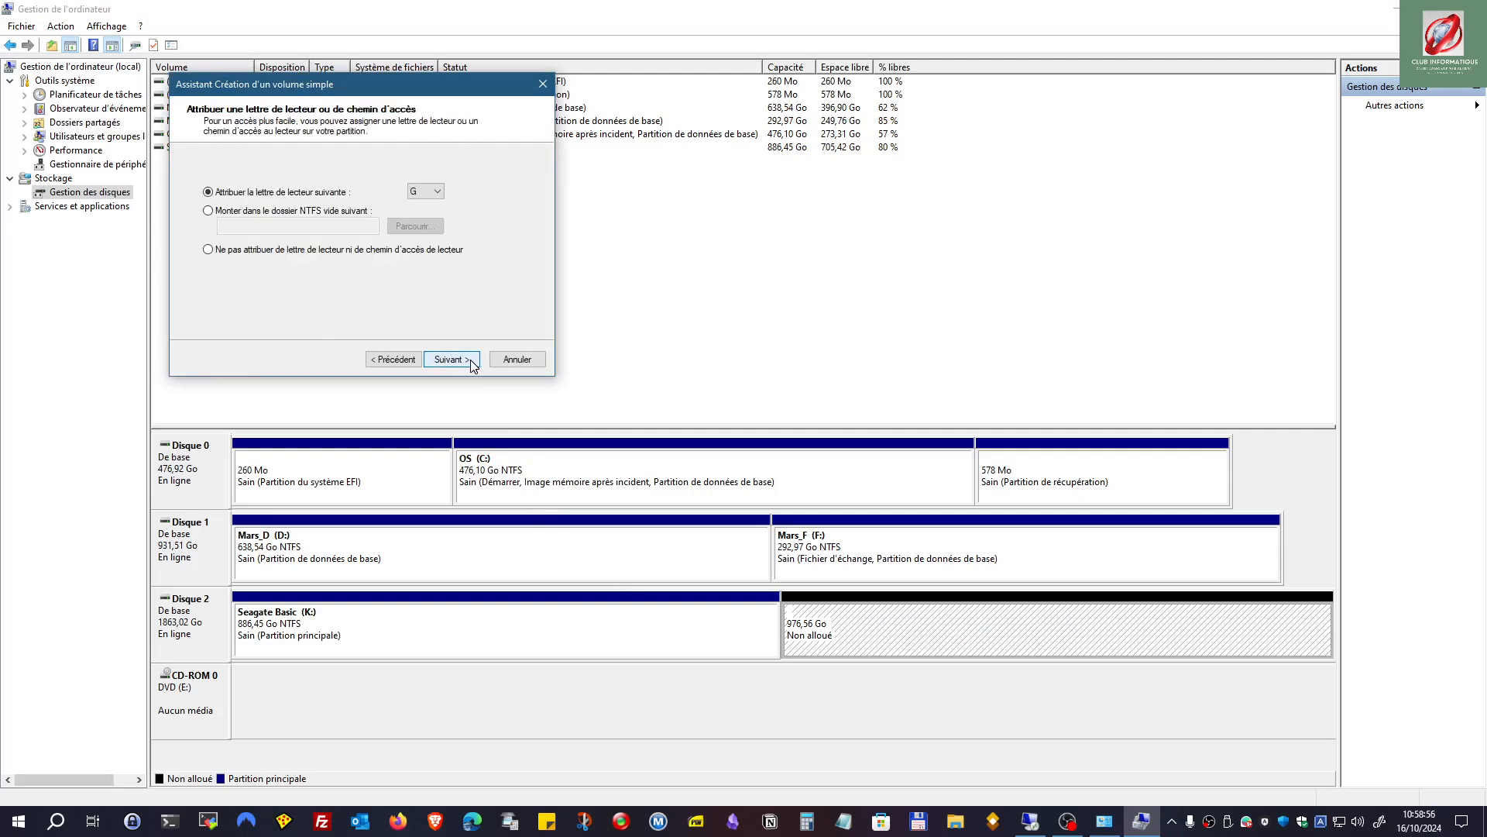
click(437, 192)
click(416, 407)
click(448, 361)
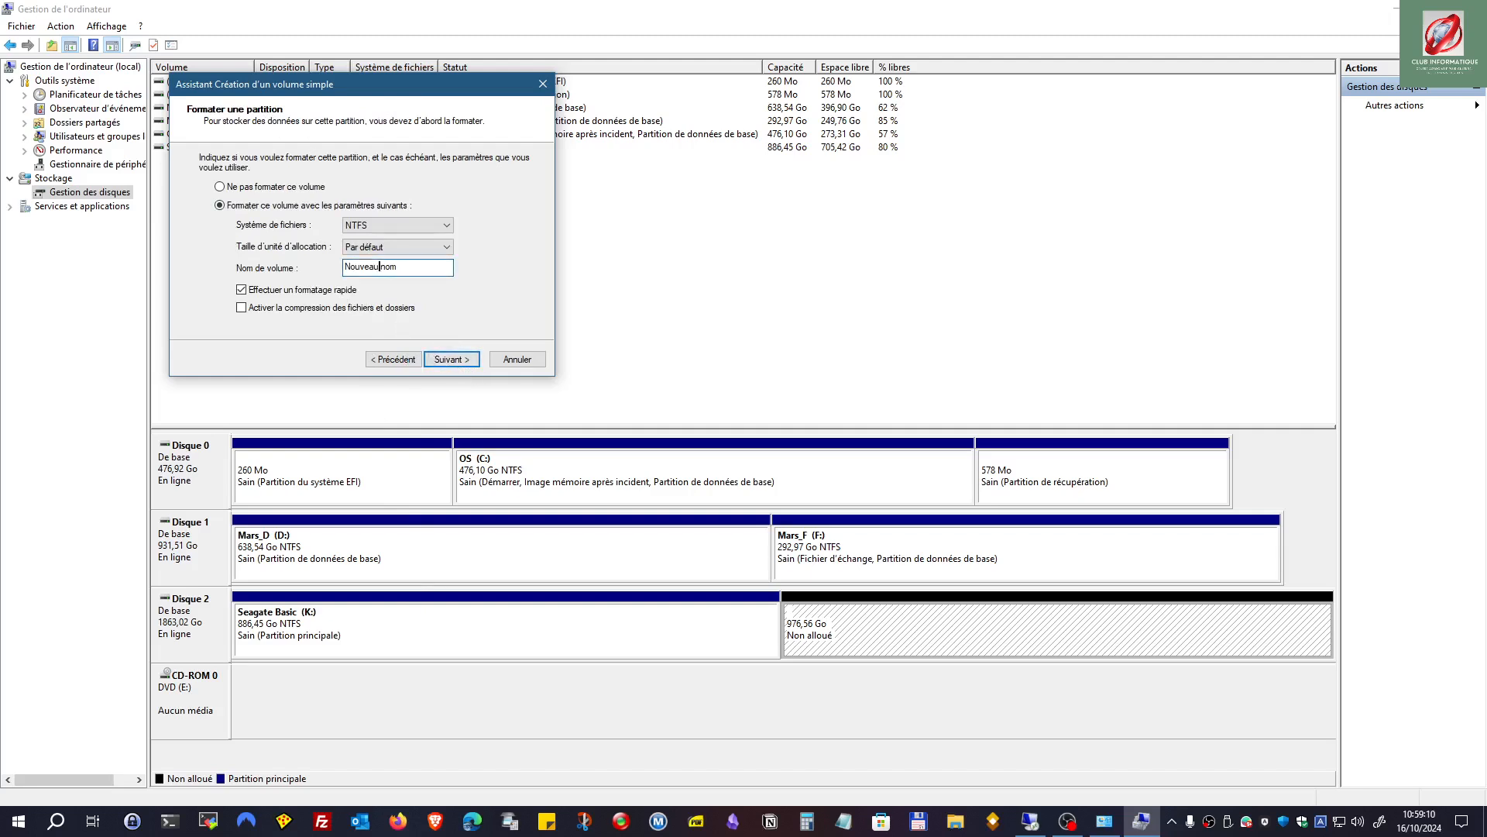
drag(406, 267, 141, 265)
text(nP)
click(456, 359)
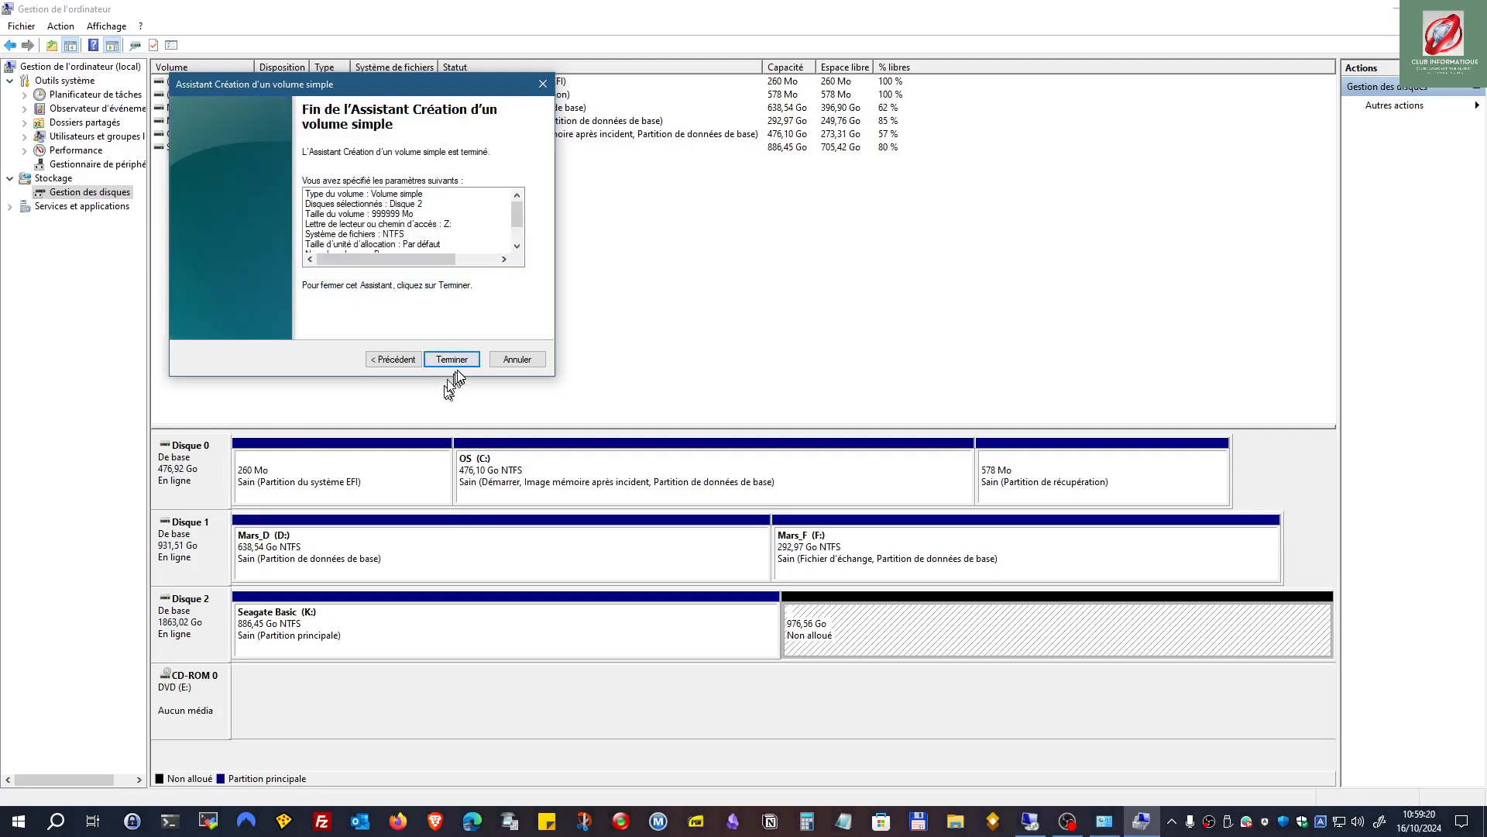
click(453, 361)
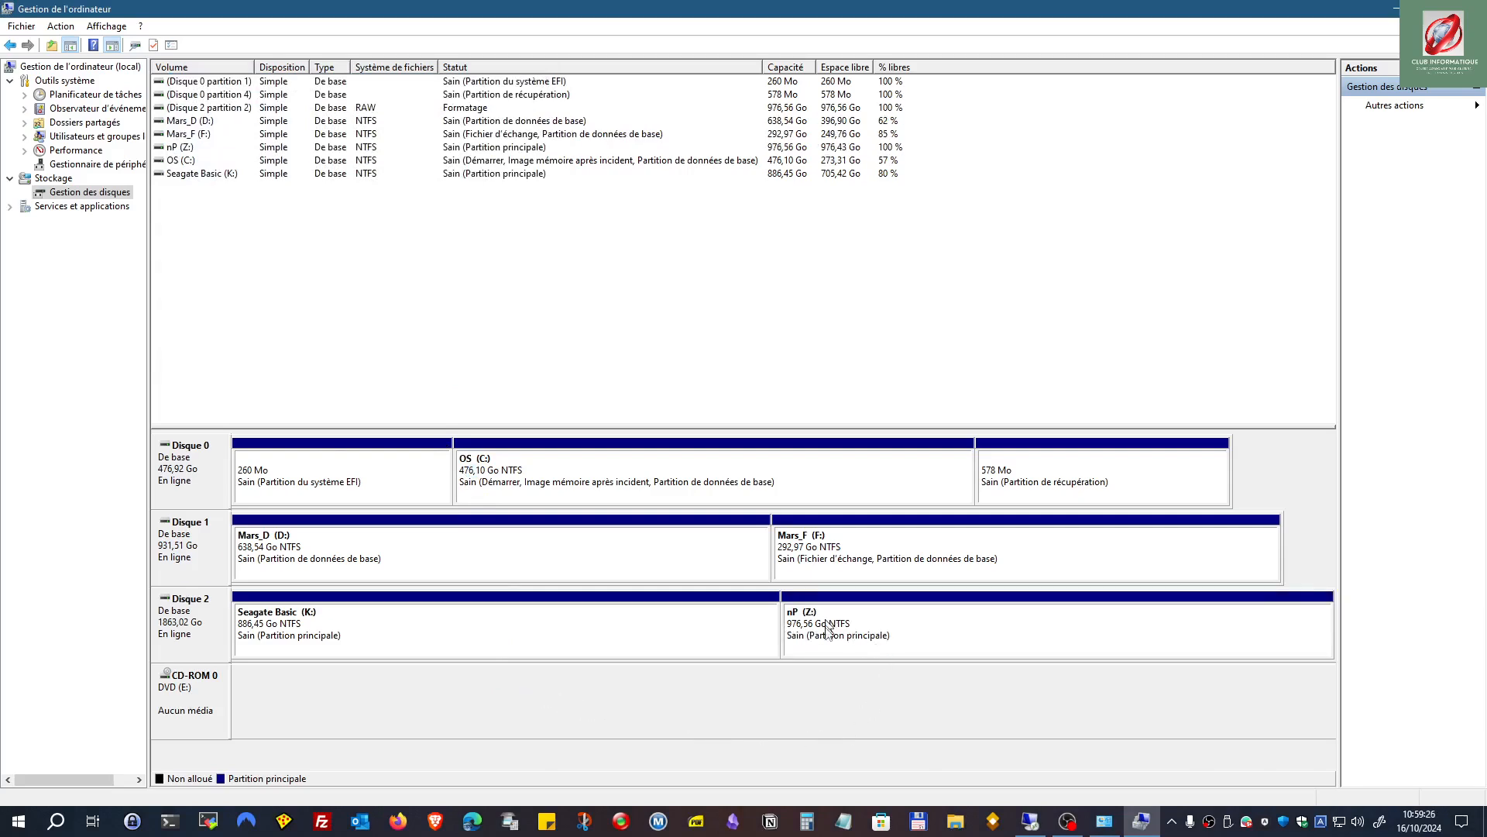
click(956, 823)
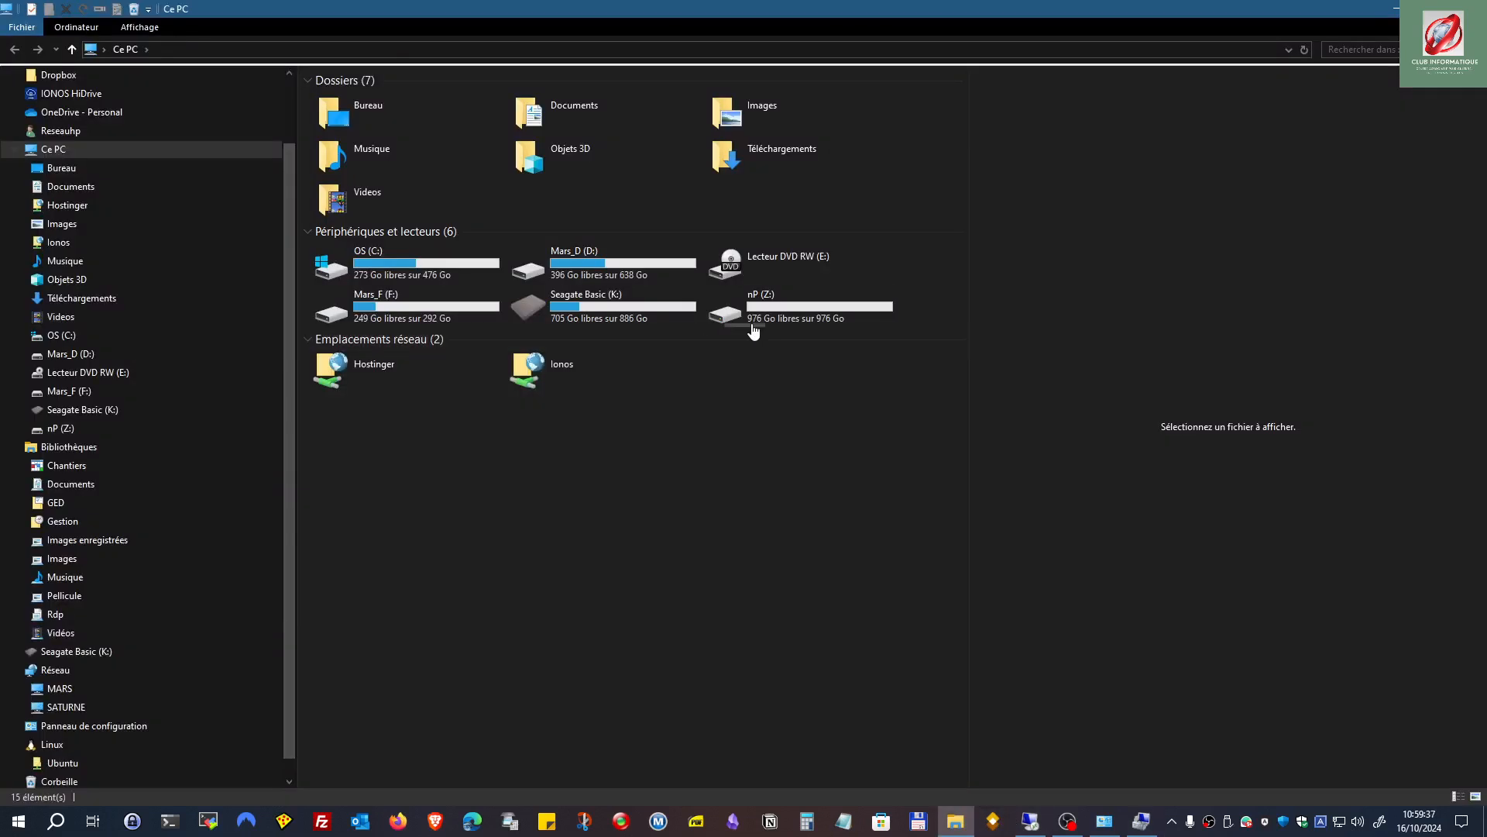
click(760, 323)
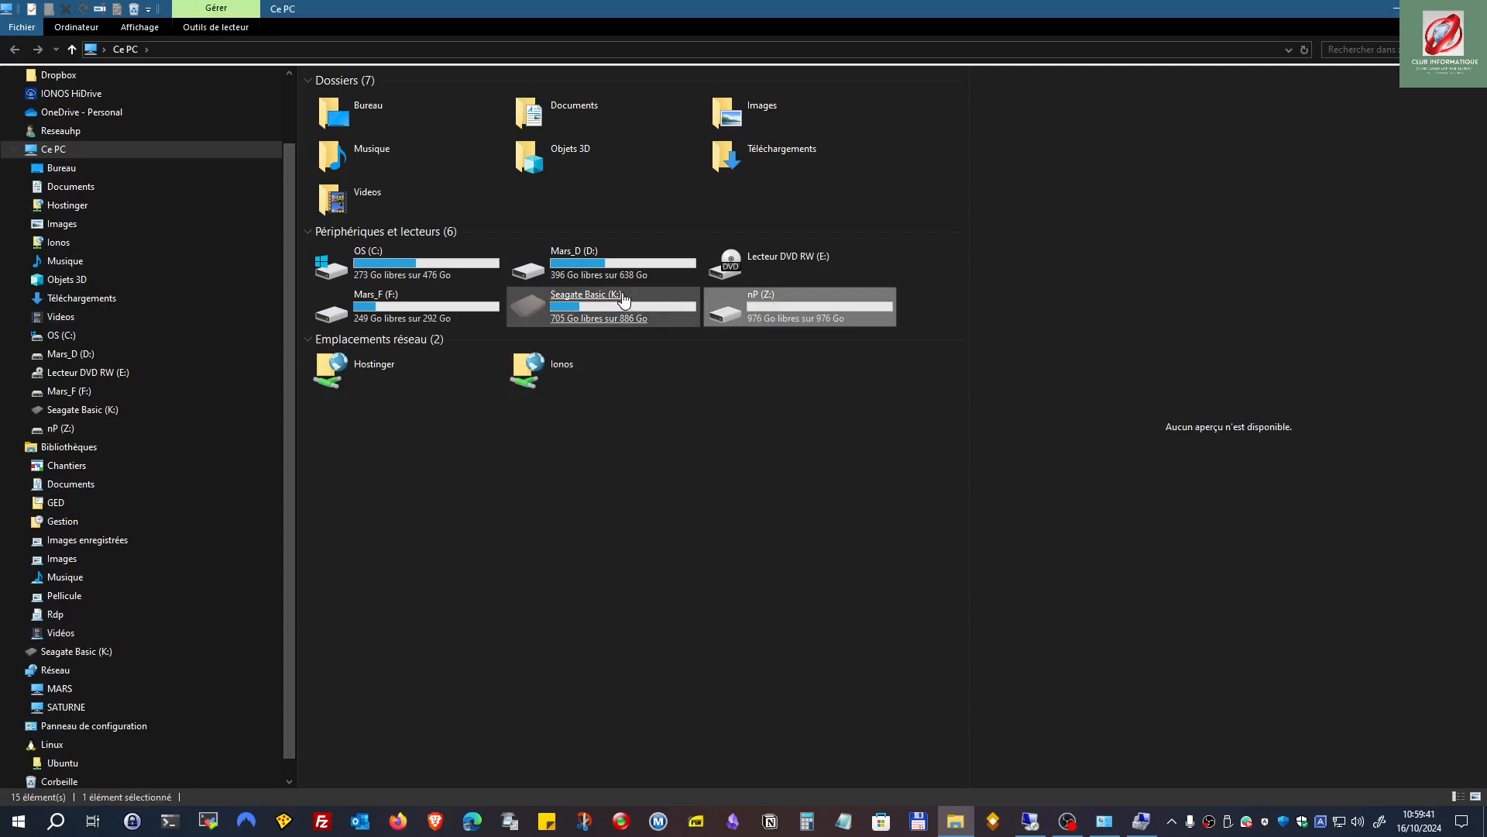
click(604, 316)
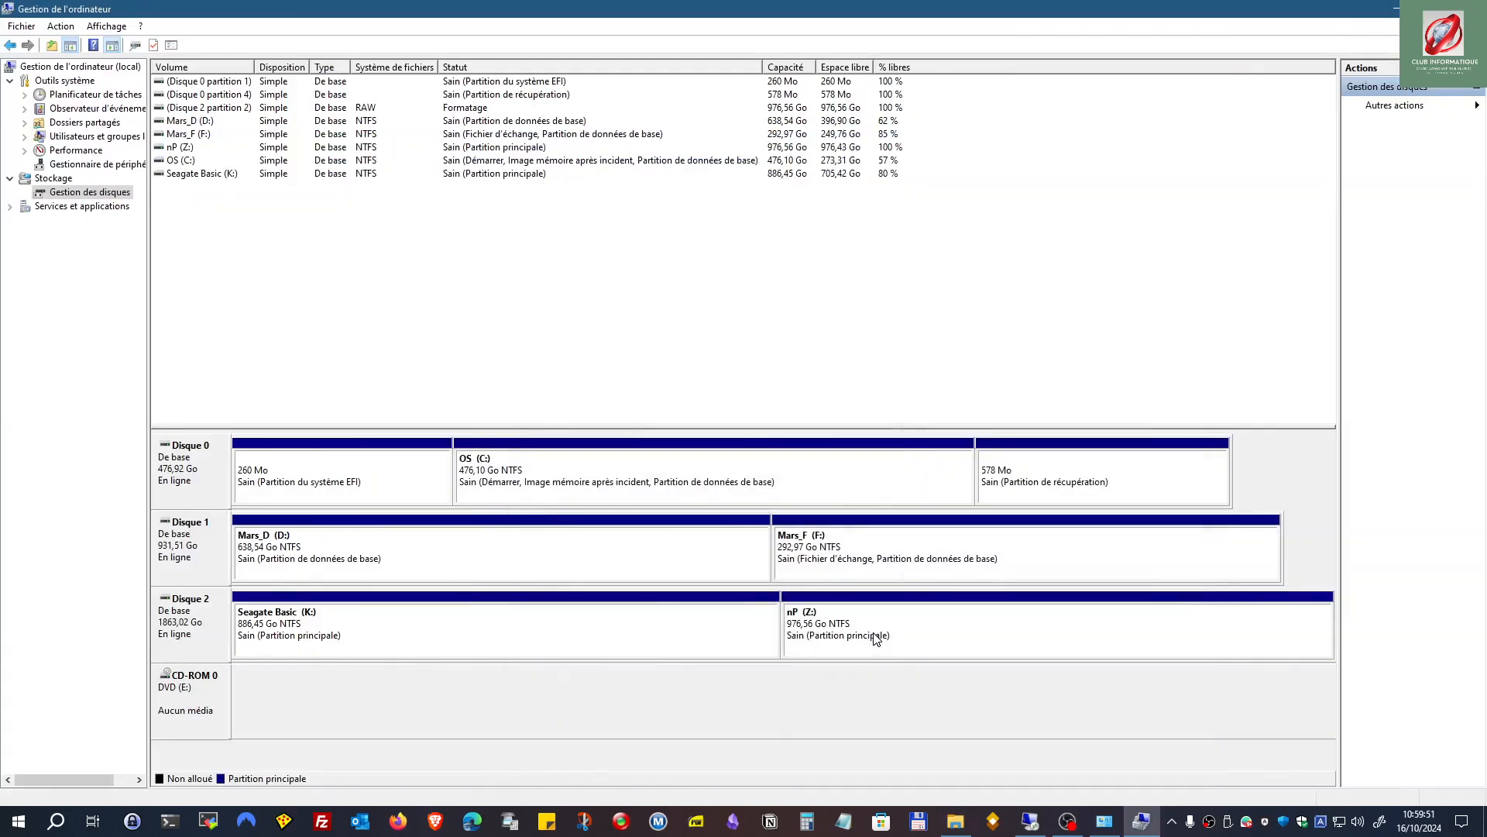
Step: Delete the nP (Z:) volume
right_click(875, 638)
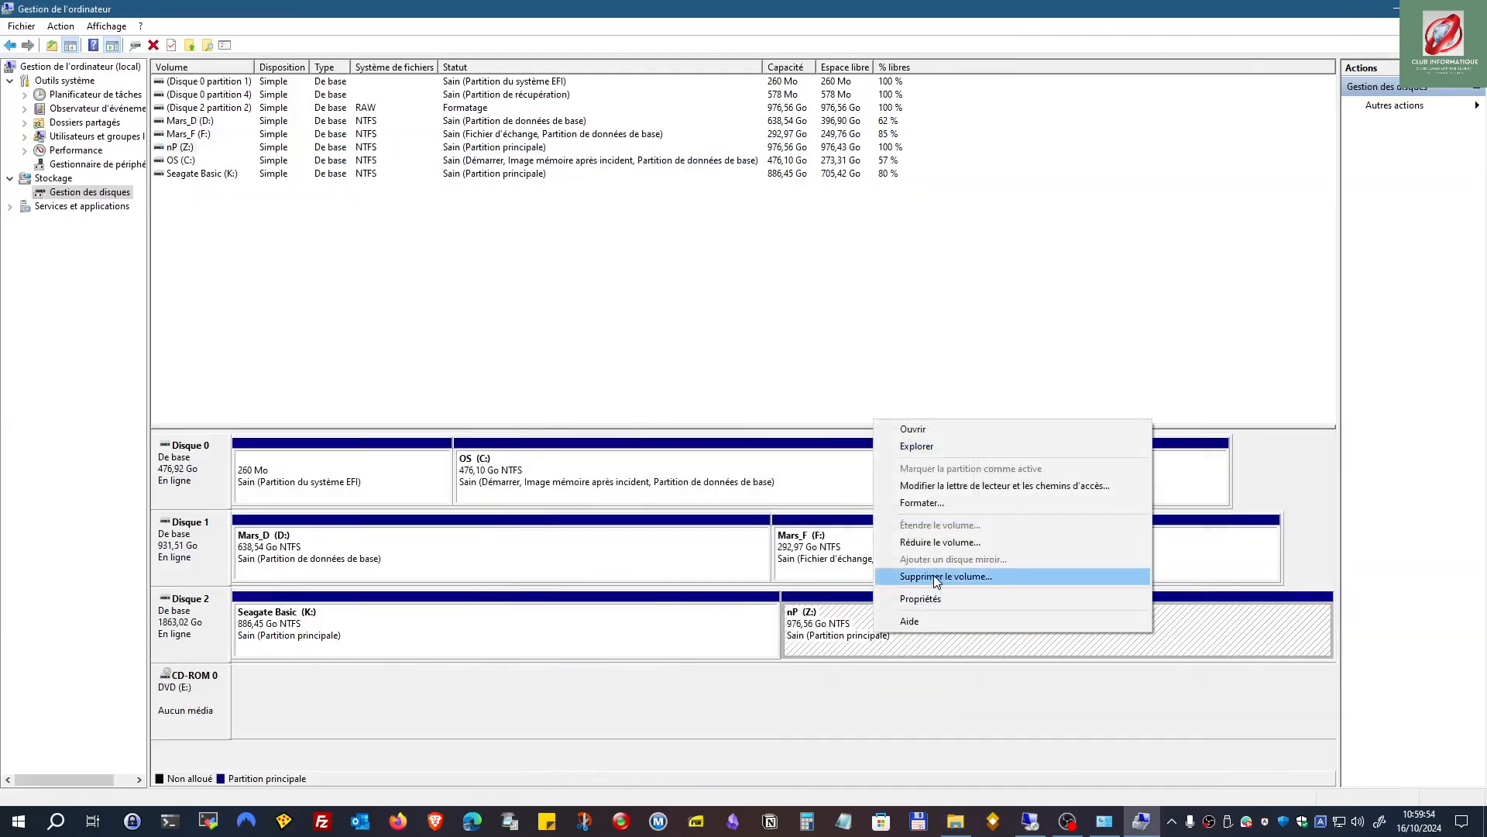
click(936, 577)
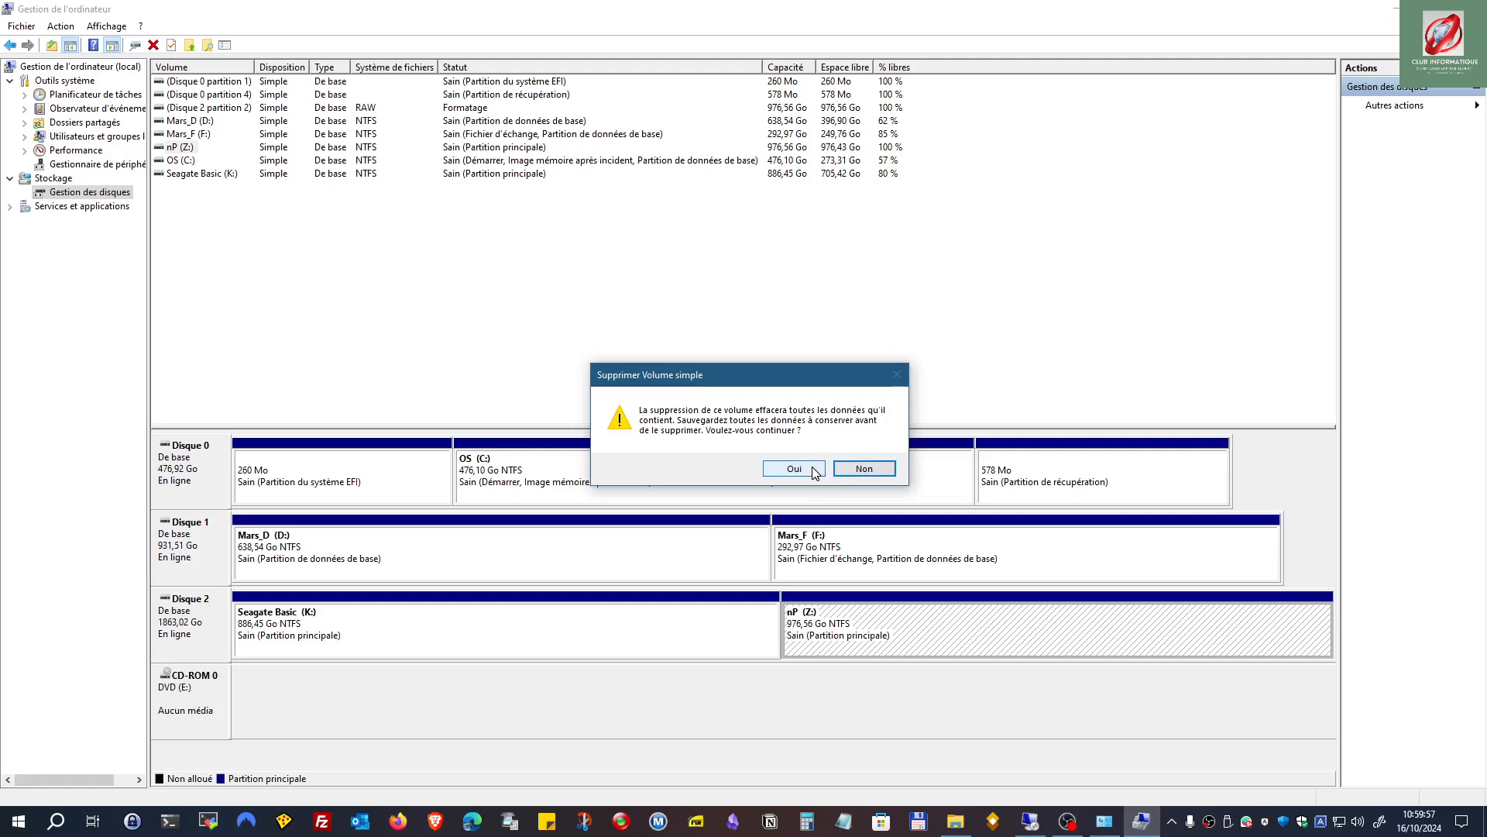
click(795, 469)
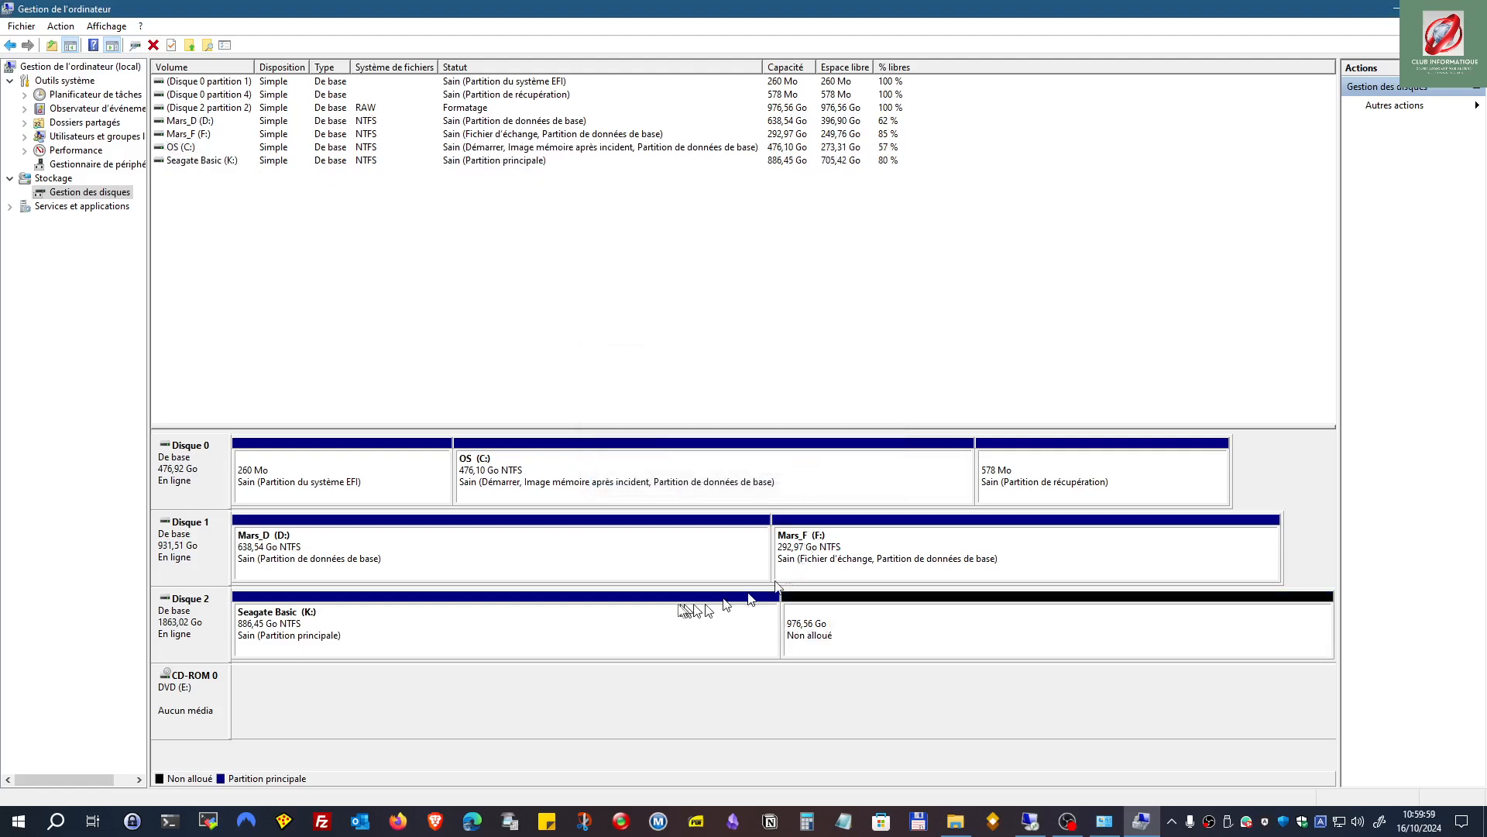
Step: Extend Seagate Basic (K:) back to the full 1863,01 Go of Disque 2
right_click(676, 633)
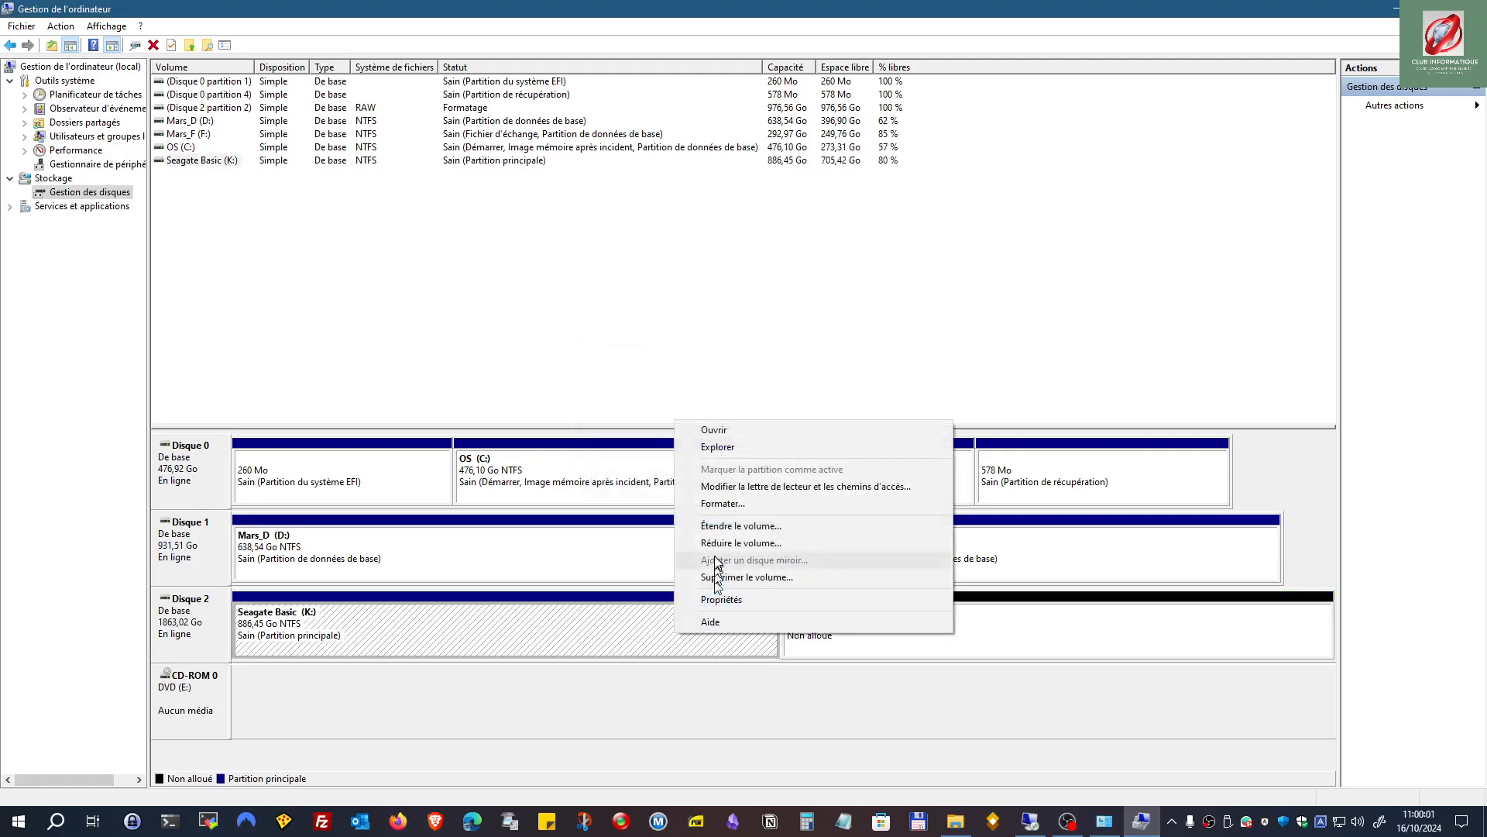
click(719, 526)
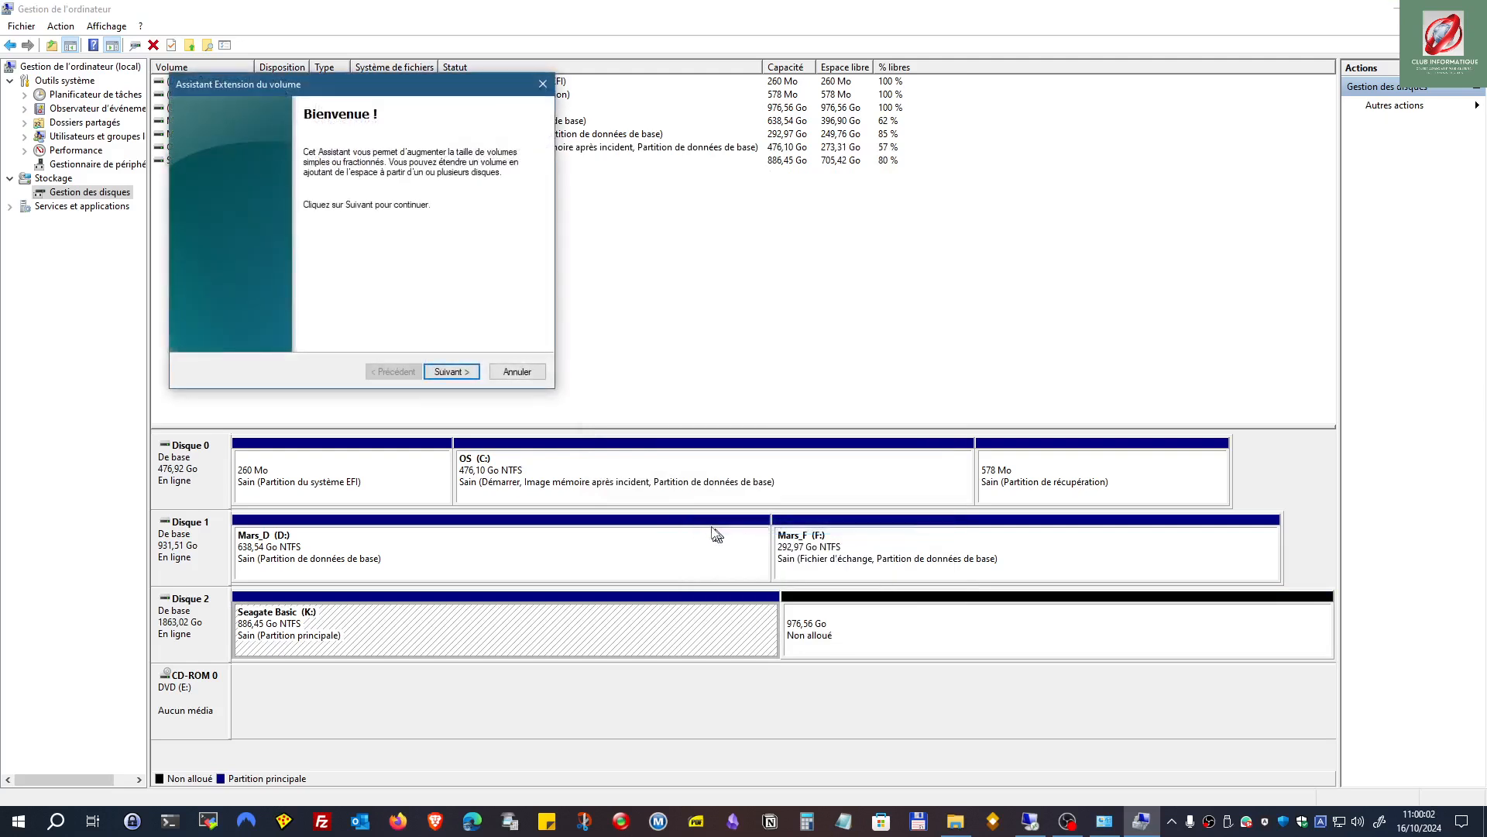
click(450, 373)
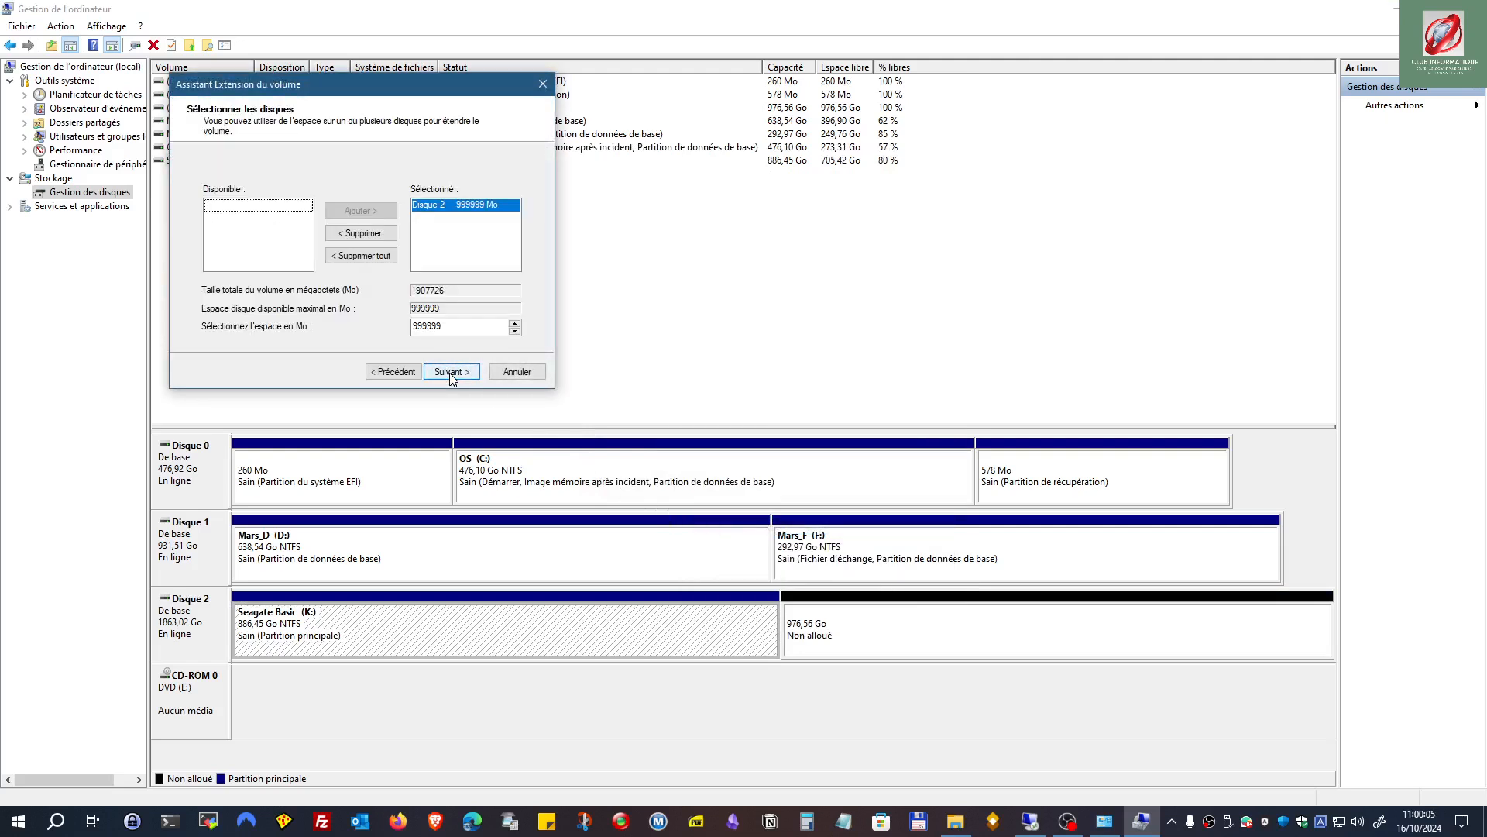
click(452, 372)
click(452, 372)
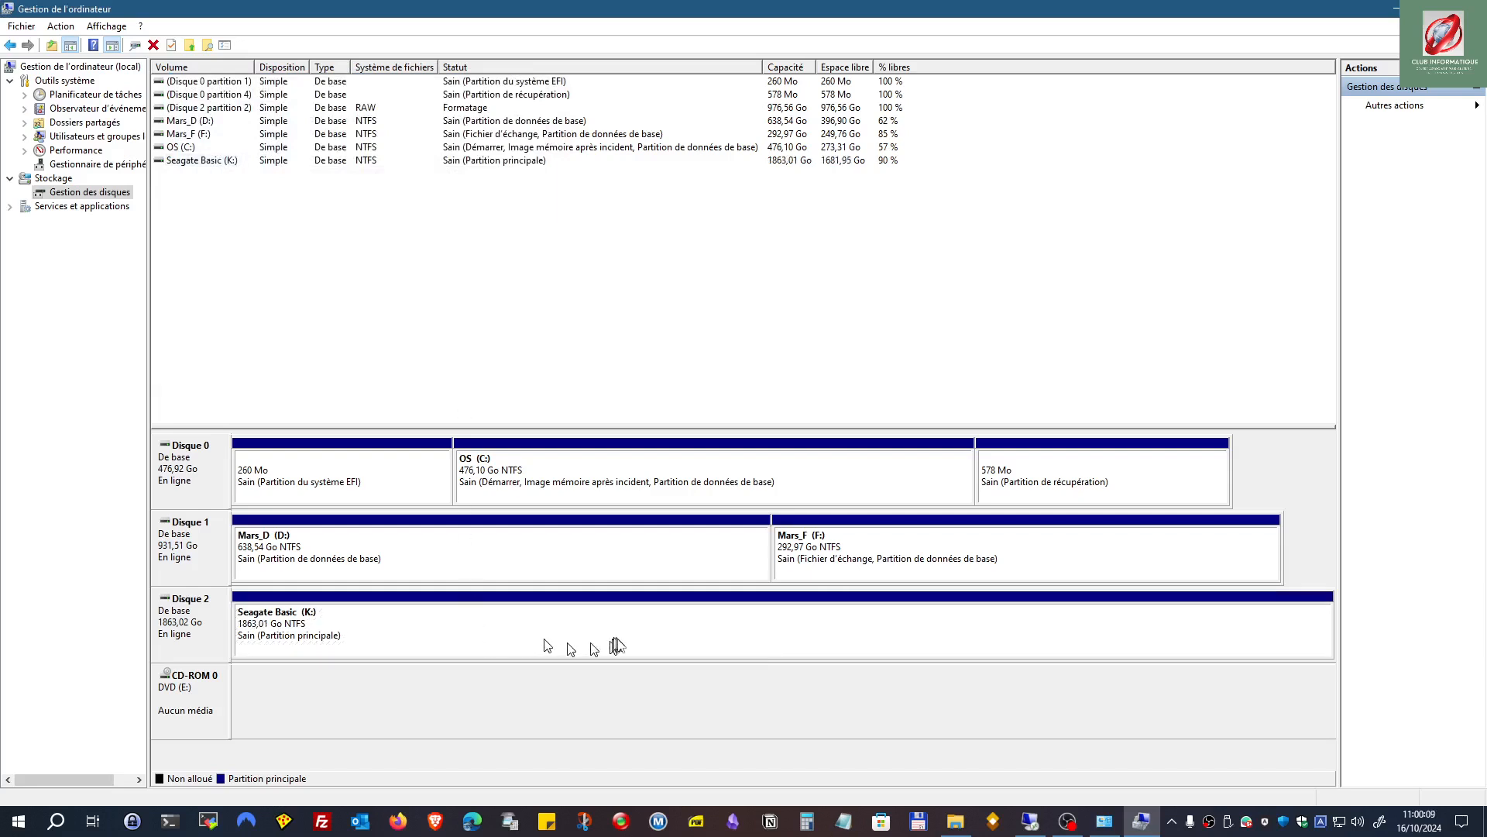
click(620, 645)
click(955, 823)
Step: Close Gestion de l'ordinateur and Outils d'administration, then return to the remote desktop session
click(1469, 9)
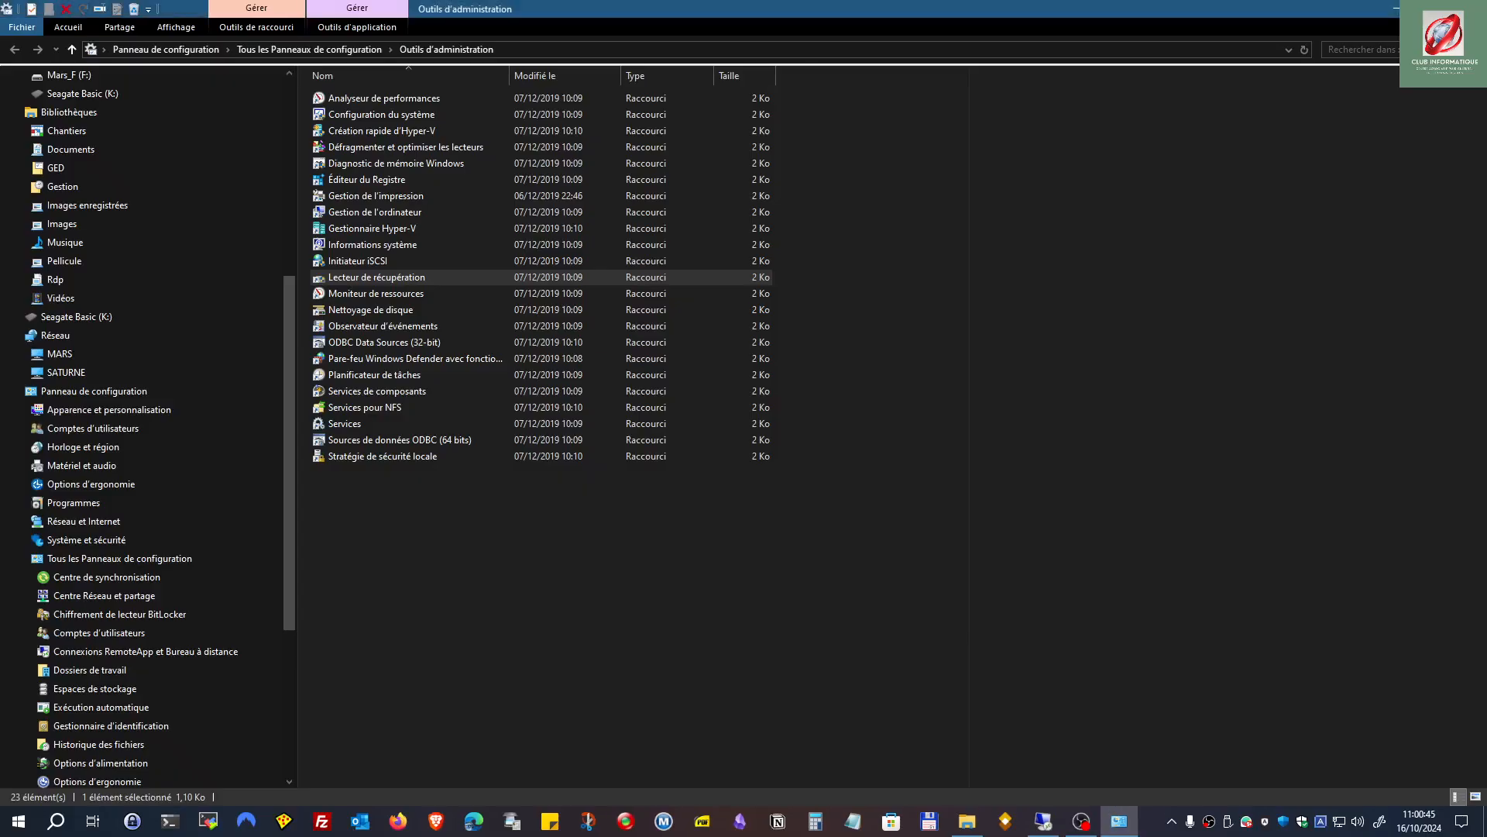
click(1469, 8)
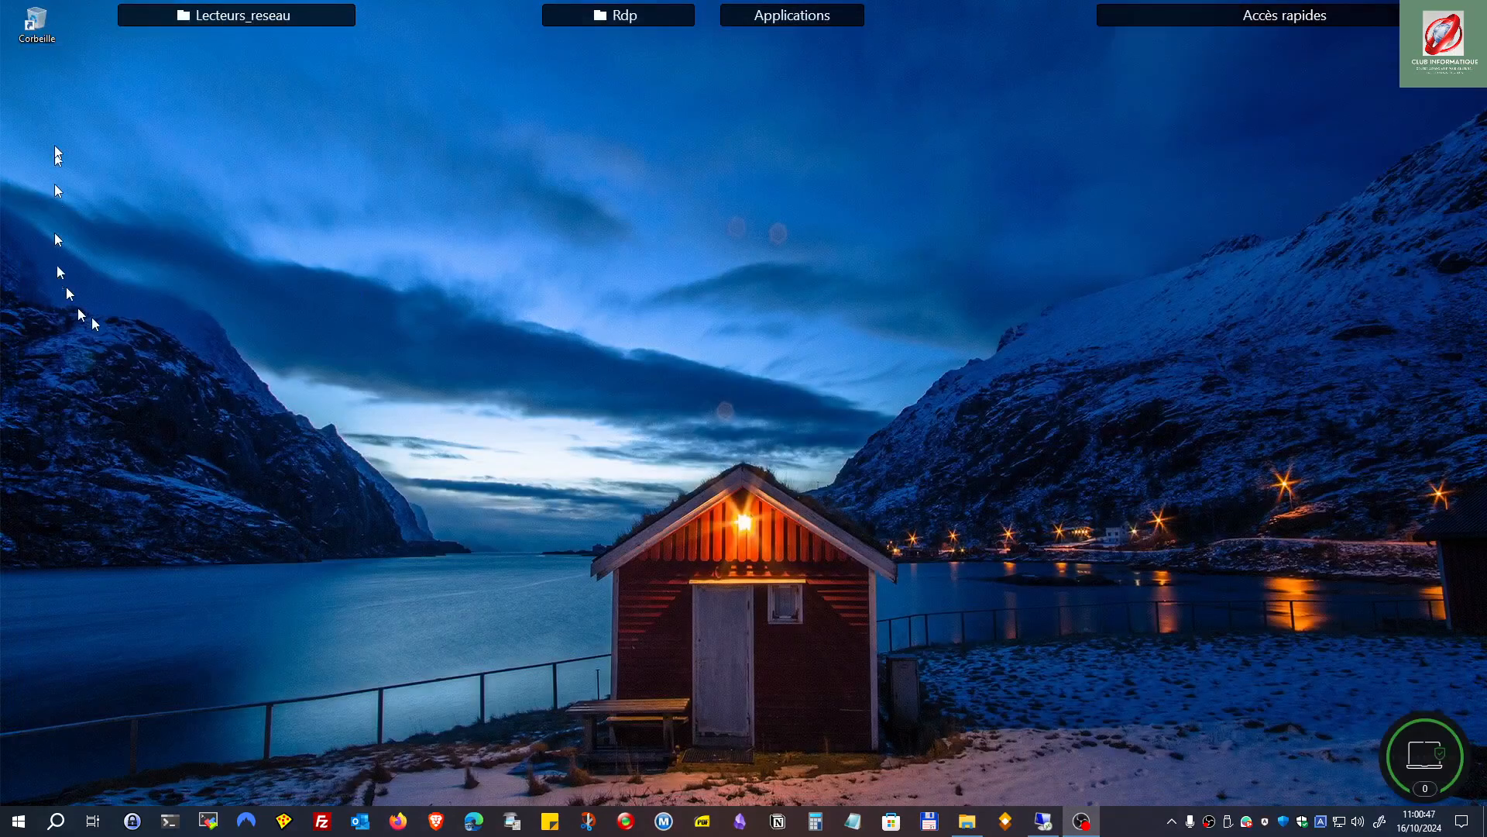
key(alt+Tab)
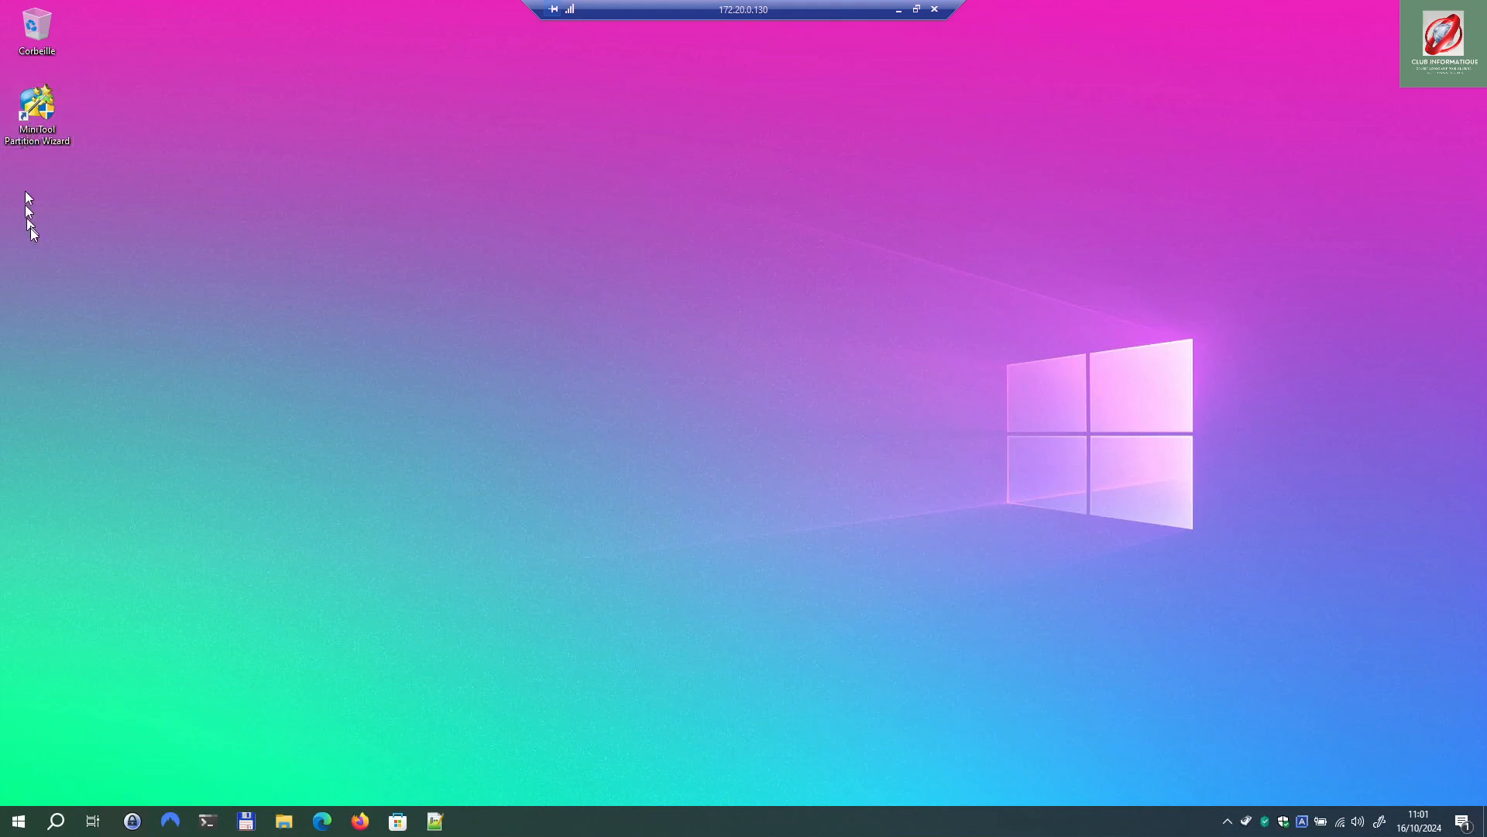
Step: Launch MiniTool Partition Wizard and open the context menu of the D:SATURNE_D partition
double_click(37, 128)
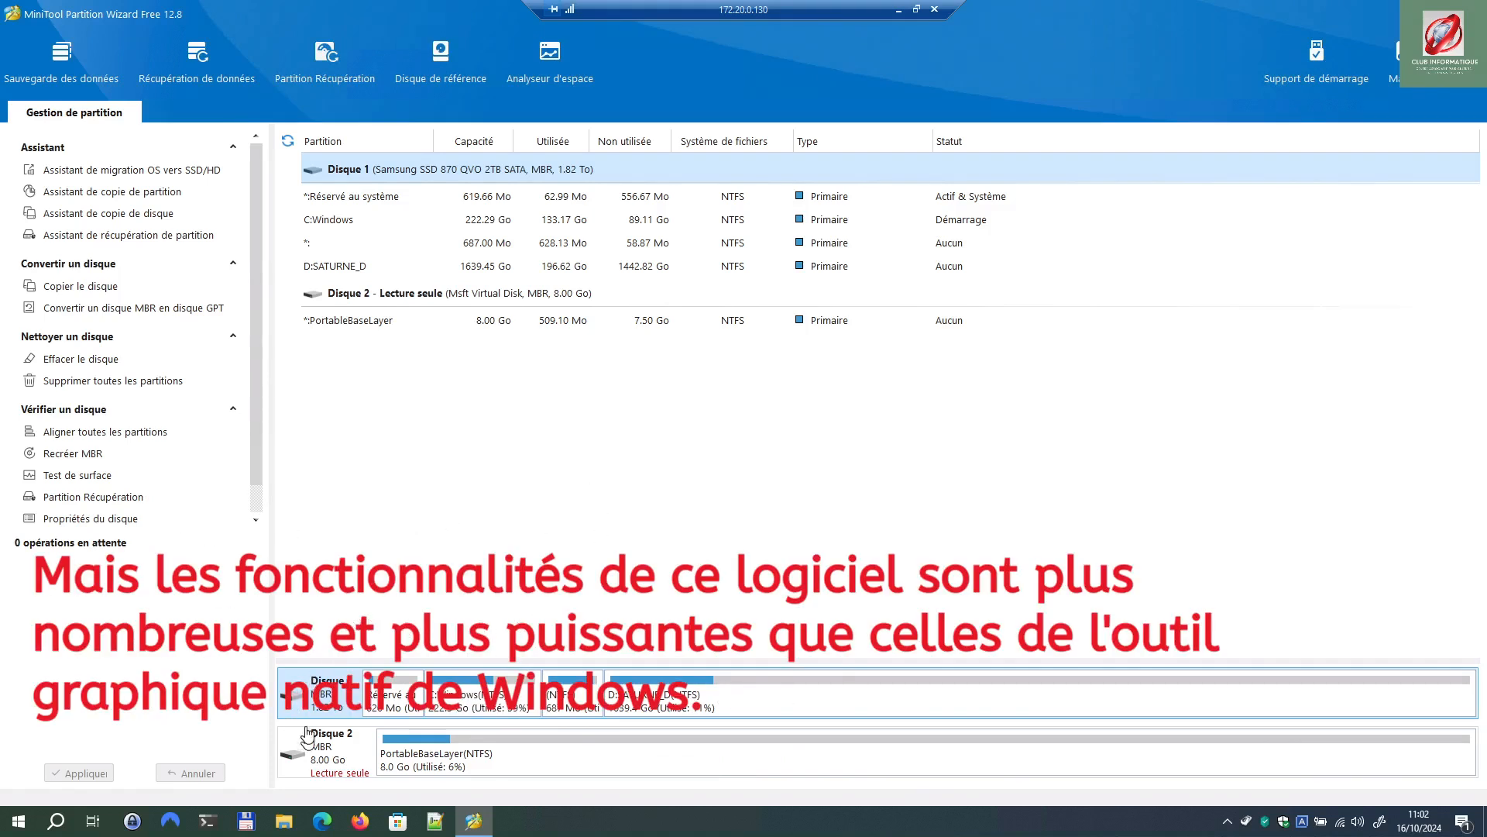
click(795, 709)
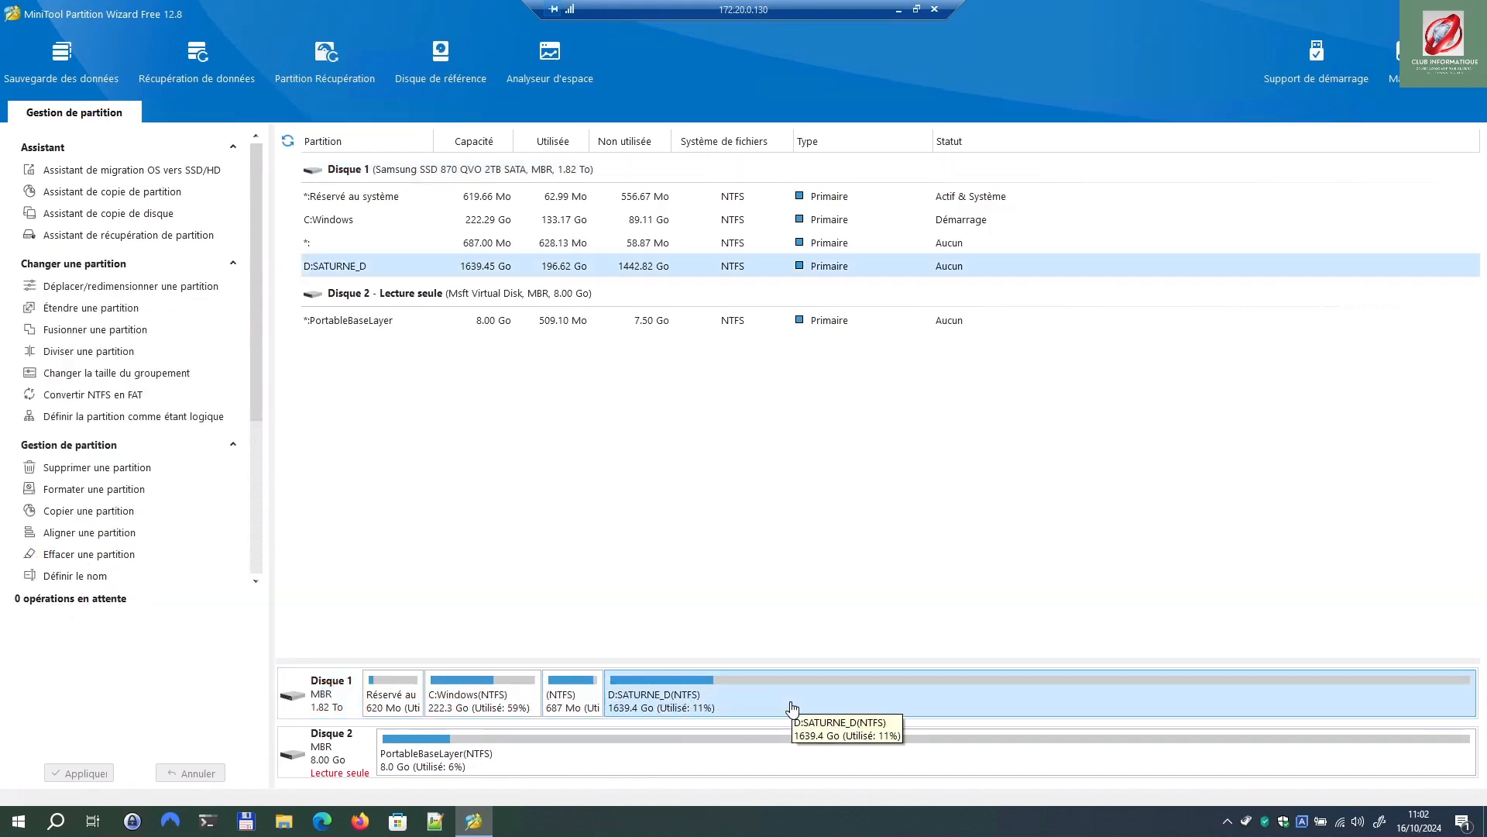
right_click(792, 707)
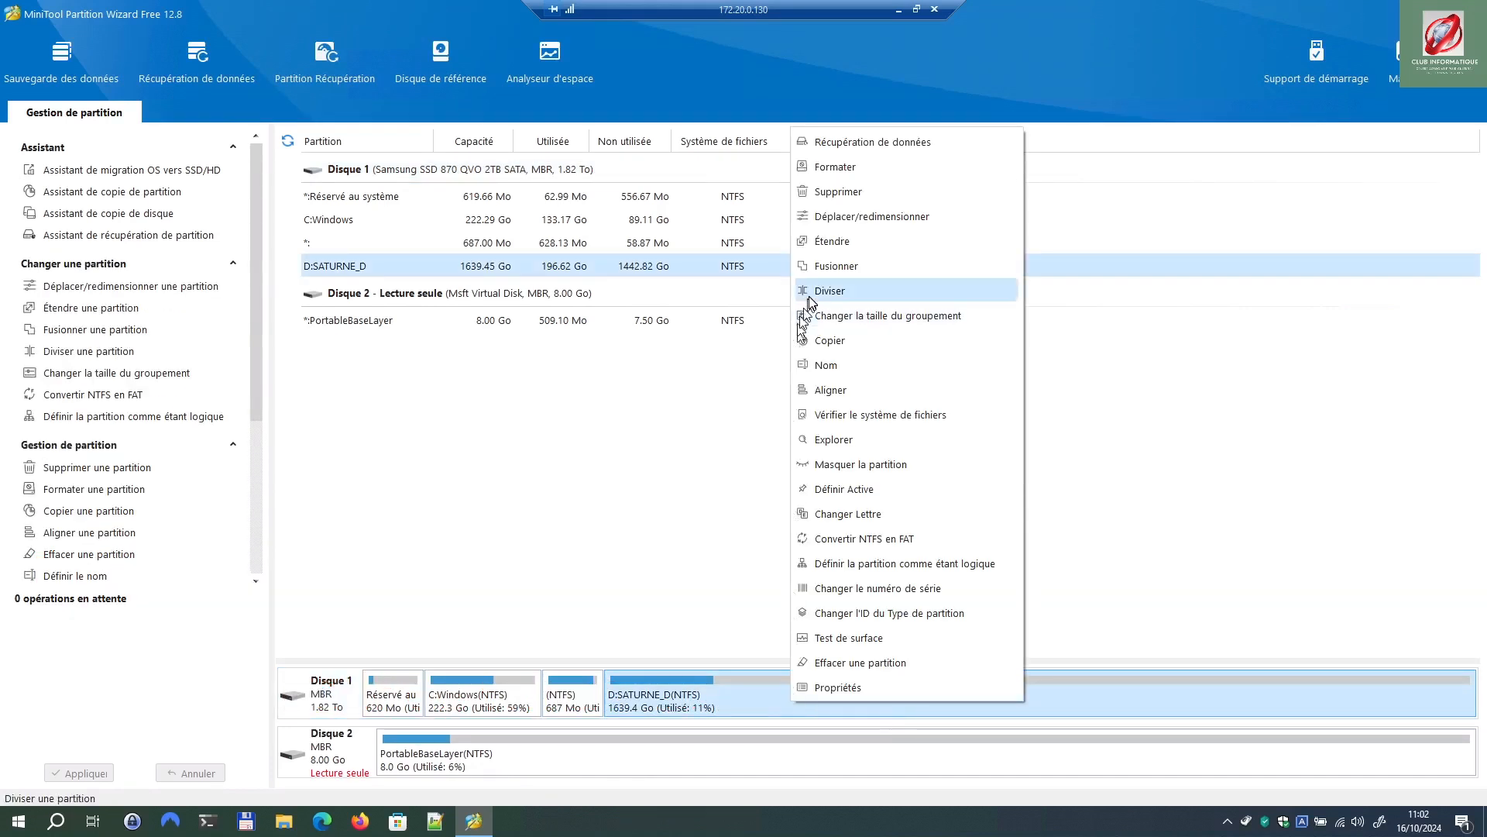
Step: Shrink D:SATURNE_D to 774.35 Go and select the resulting 865.10 Go unallocated space
click(832, 218)
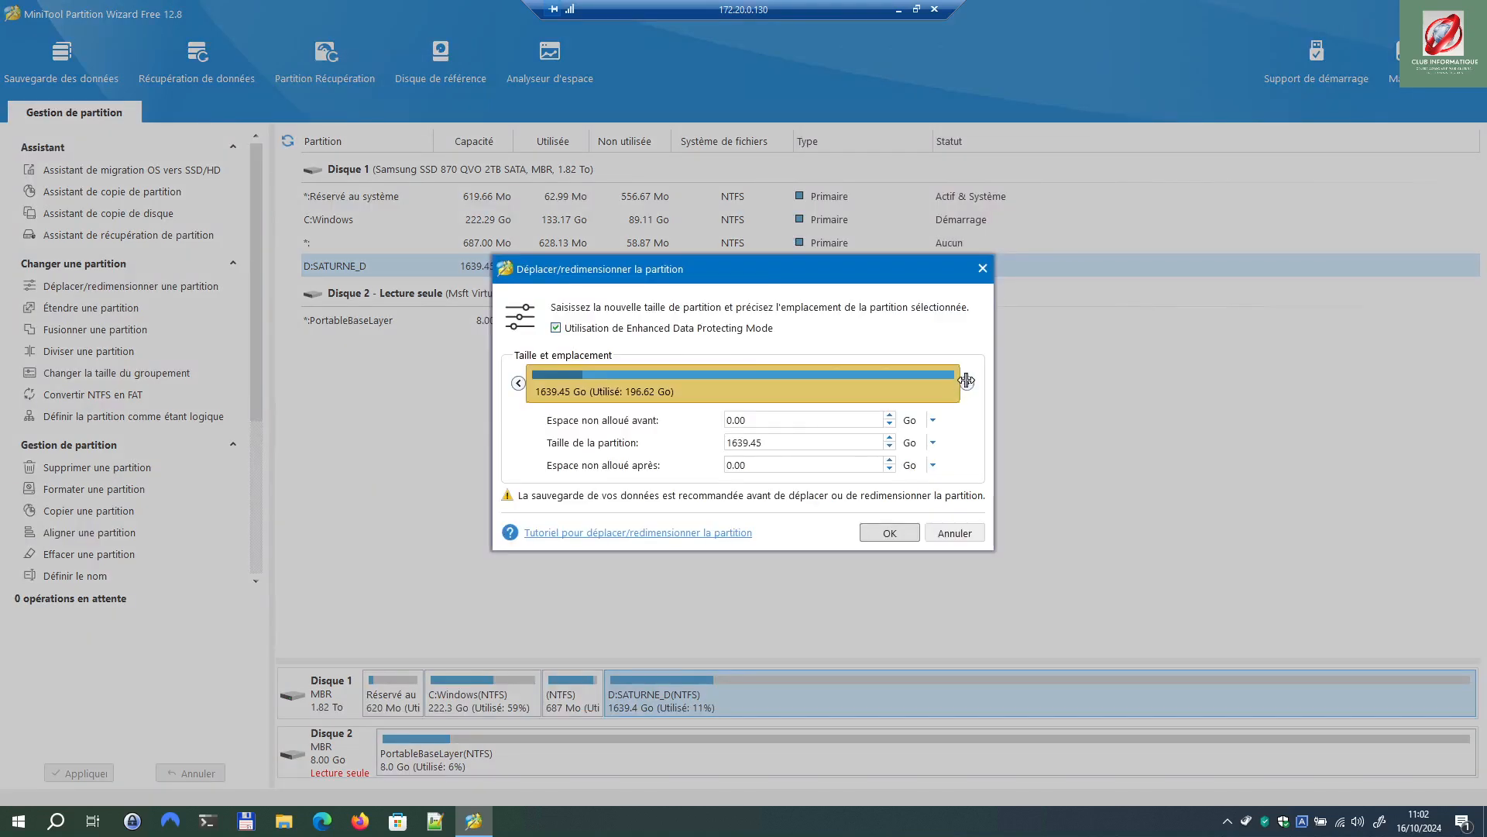
drag(966, 381, 746, 383)
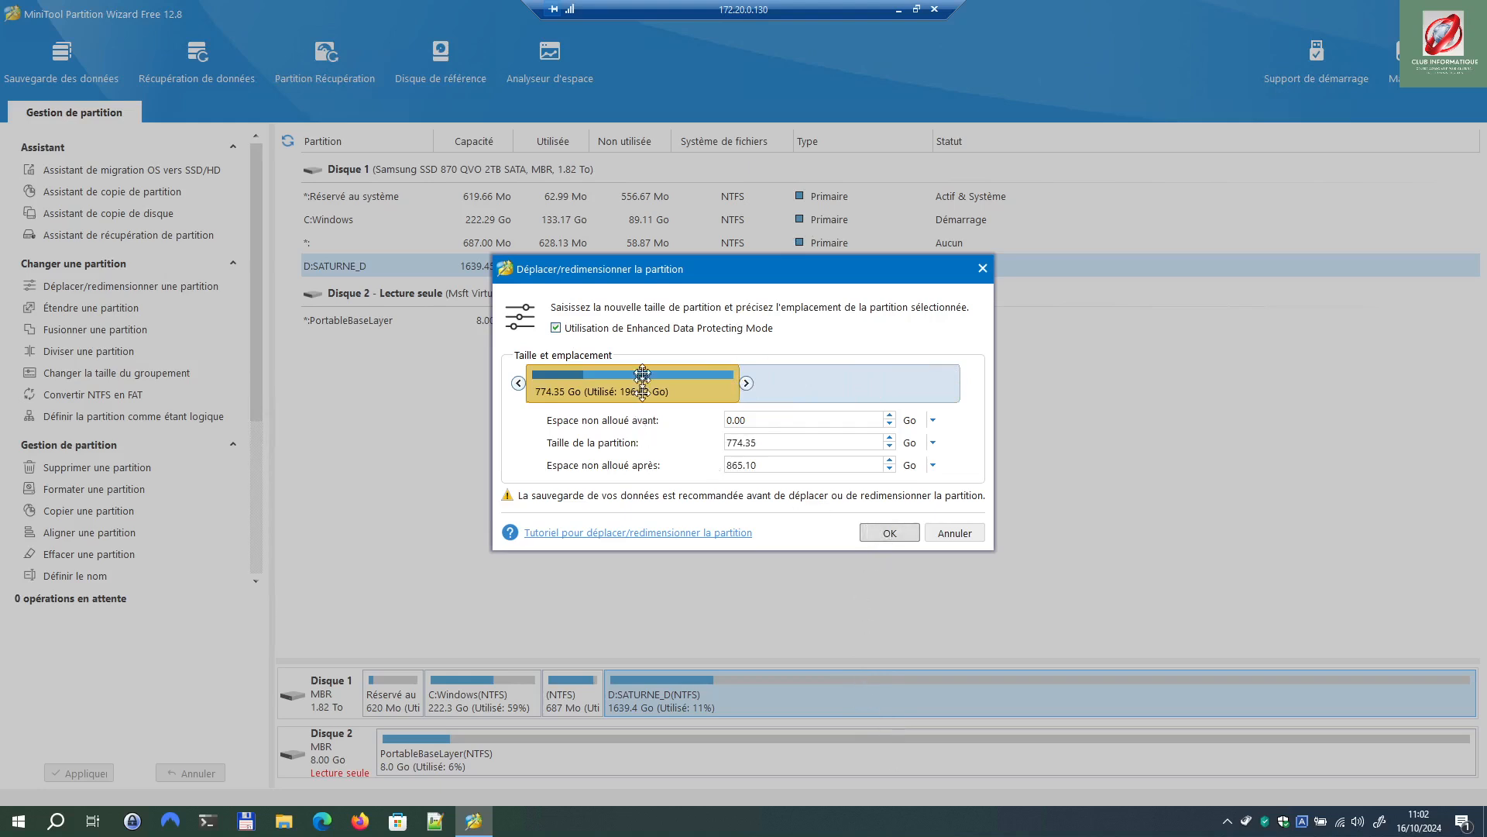
click(891, 533)
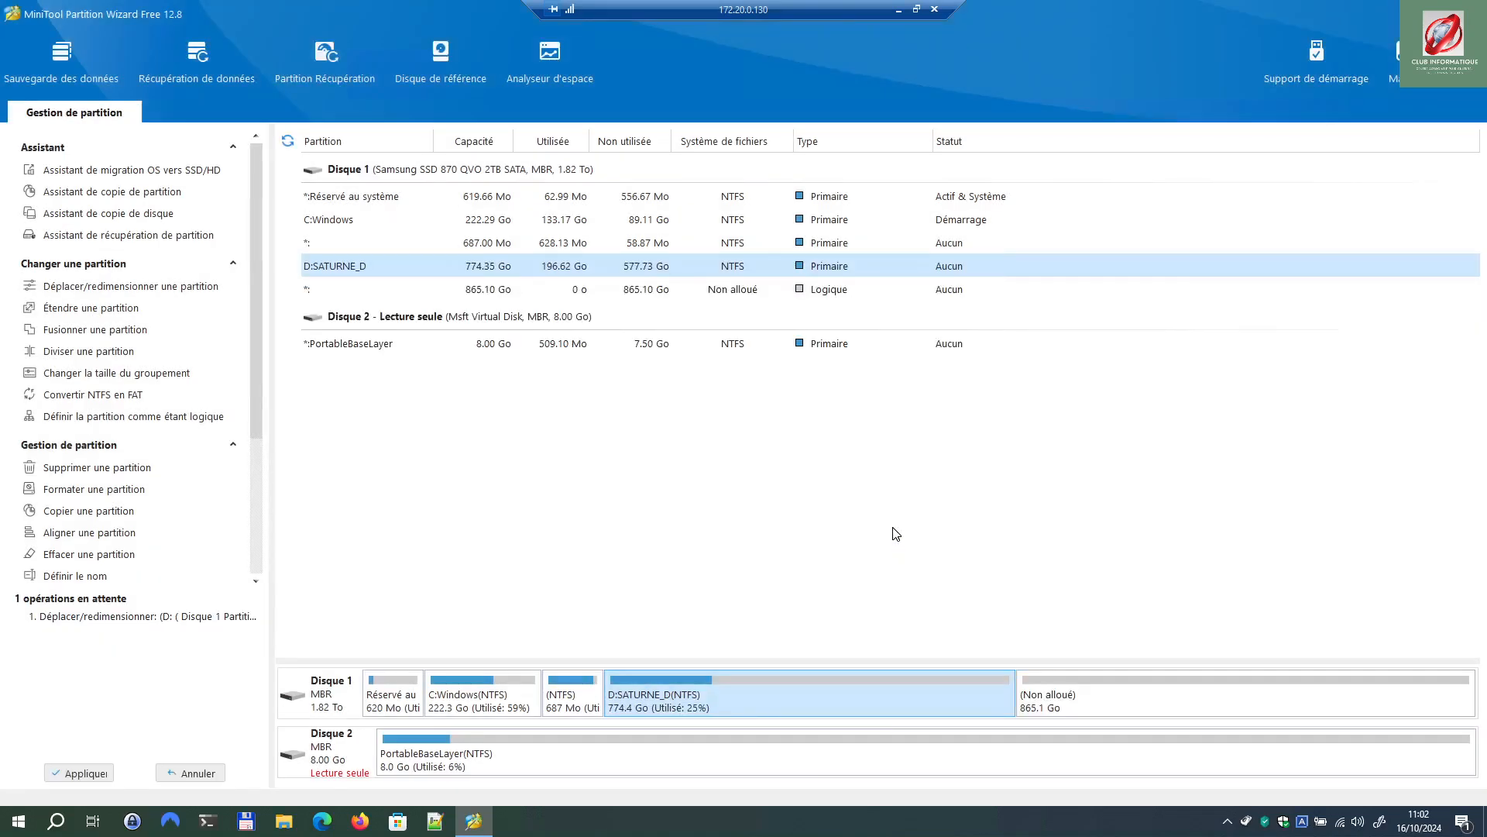
click(1149, 702)
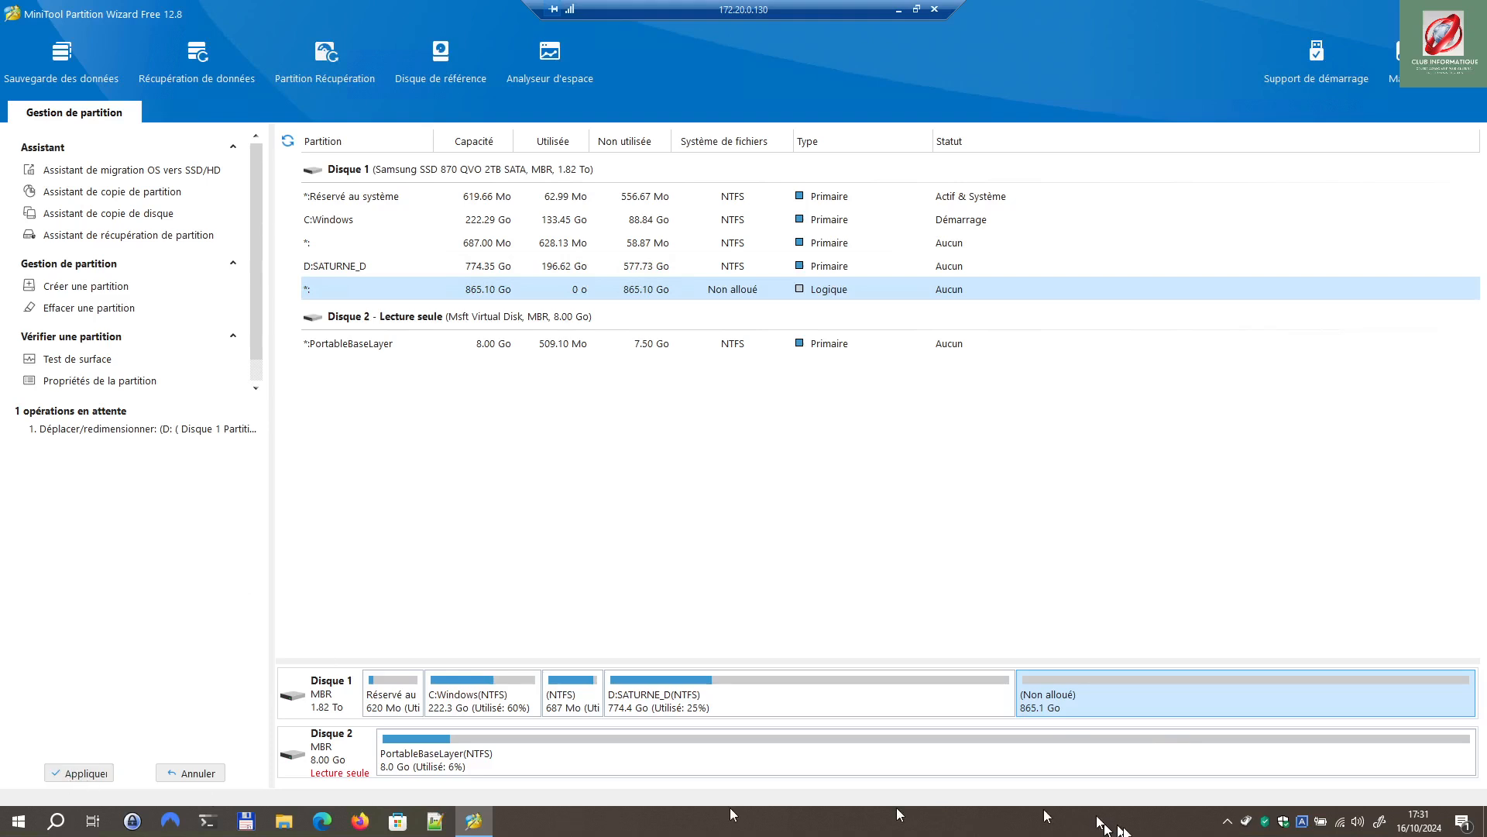
Step: Apply the D:SATURNE_D resize, acknowledge the Réussi message, and select D:SATURNE_D
click(94, 774)
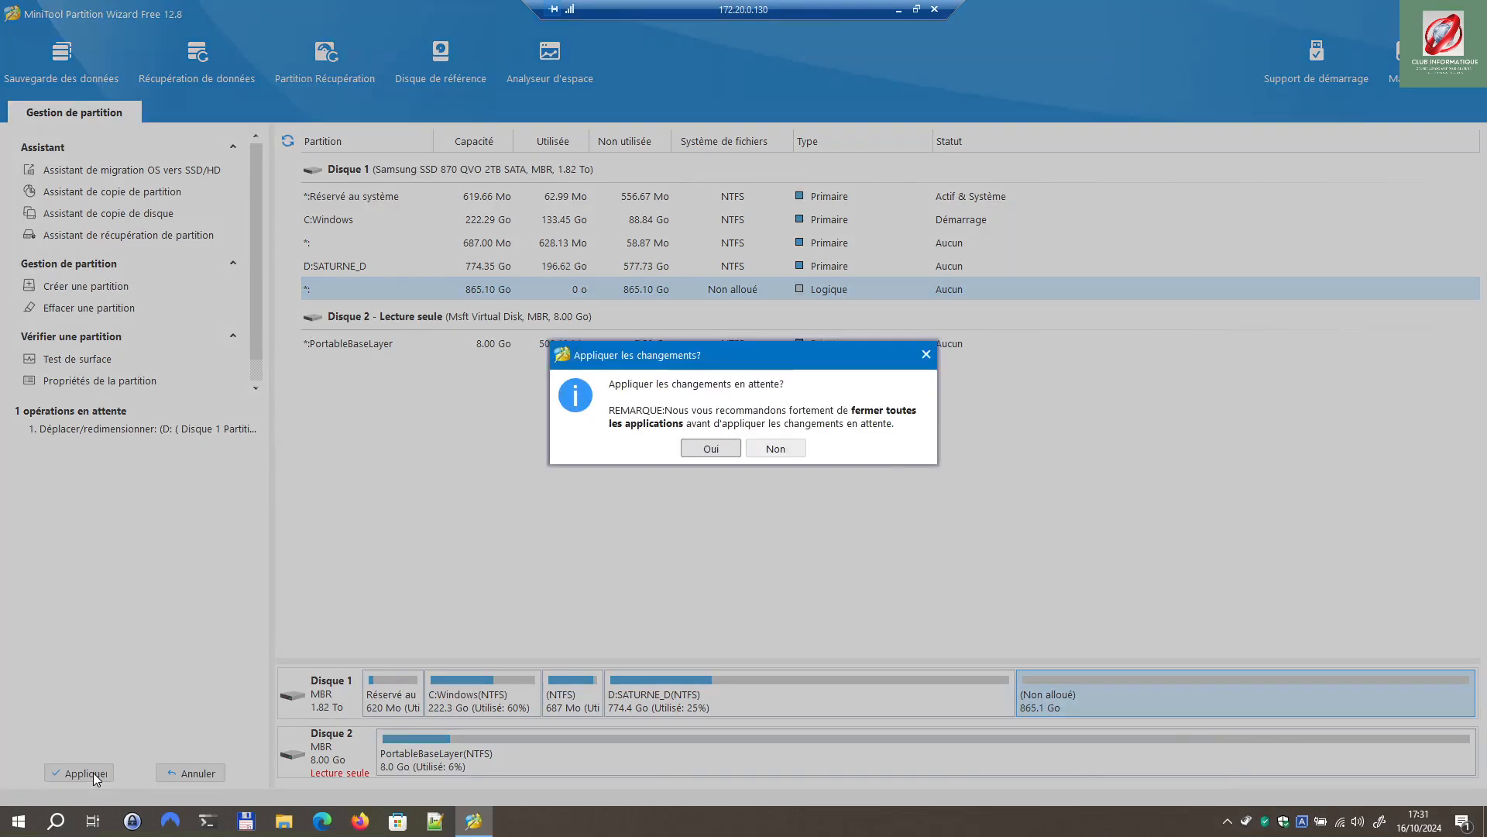
click(710, 449)
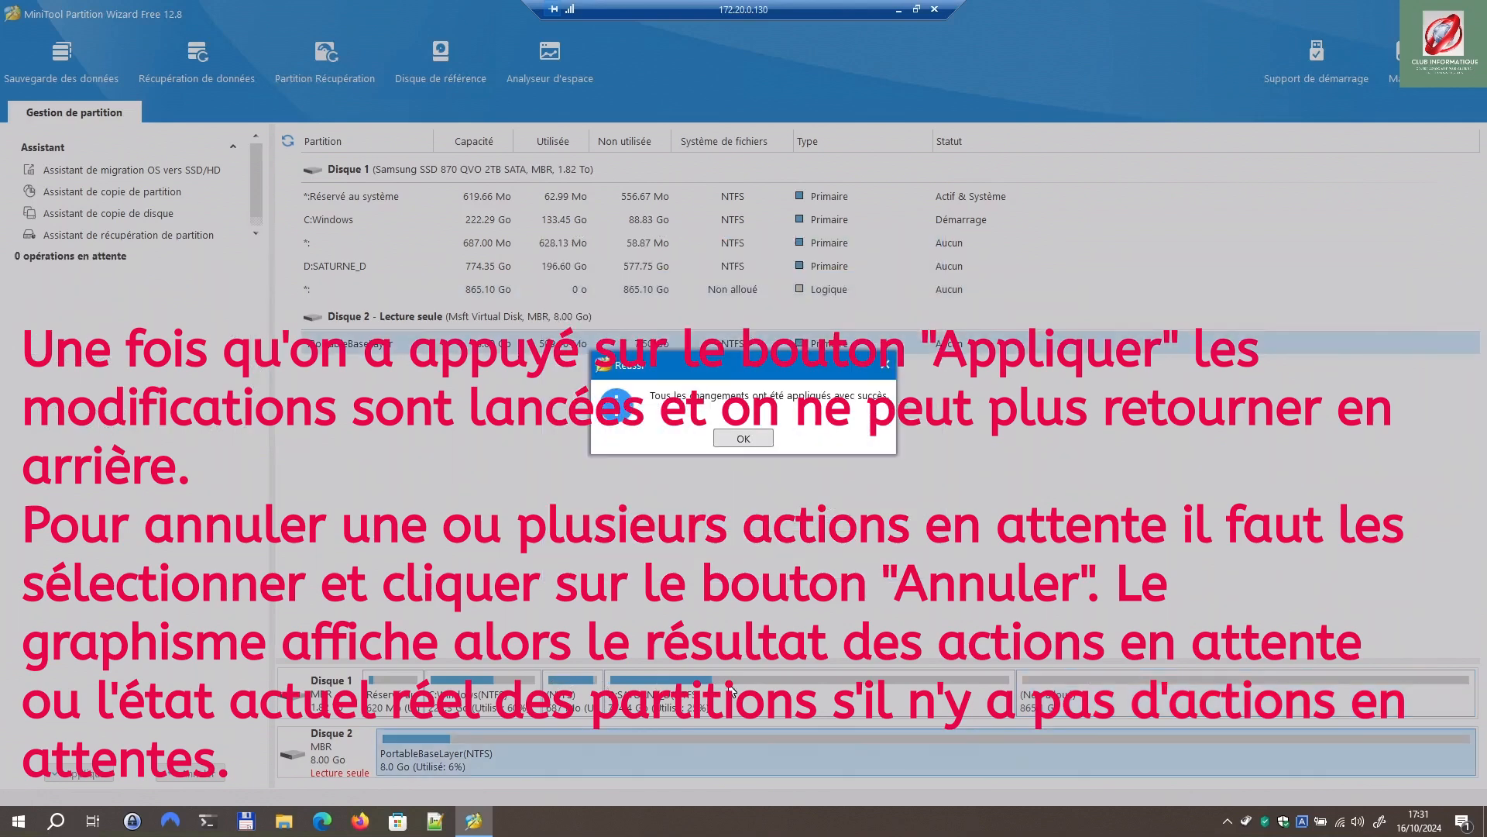
click(748, 437)
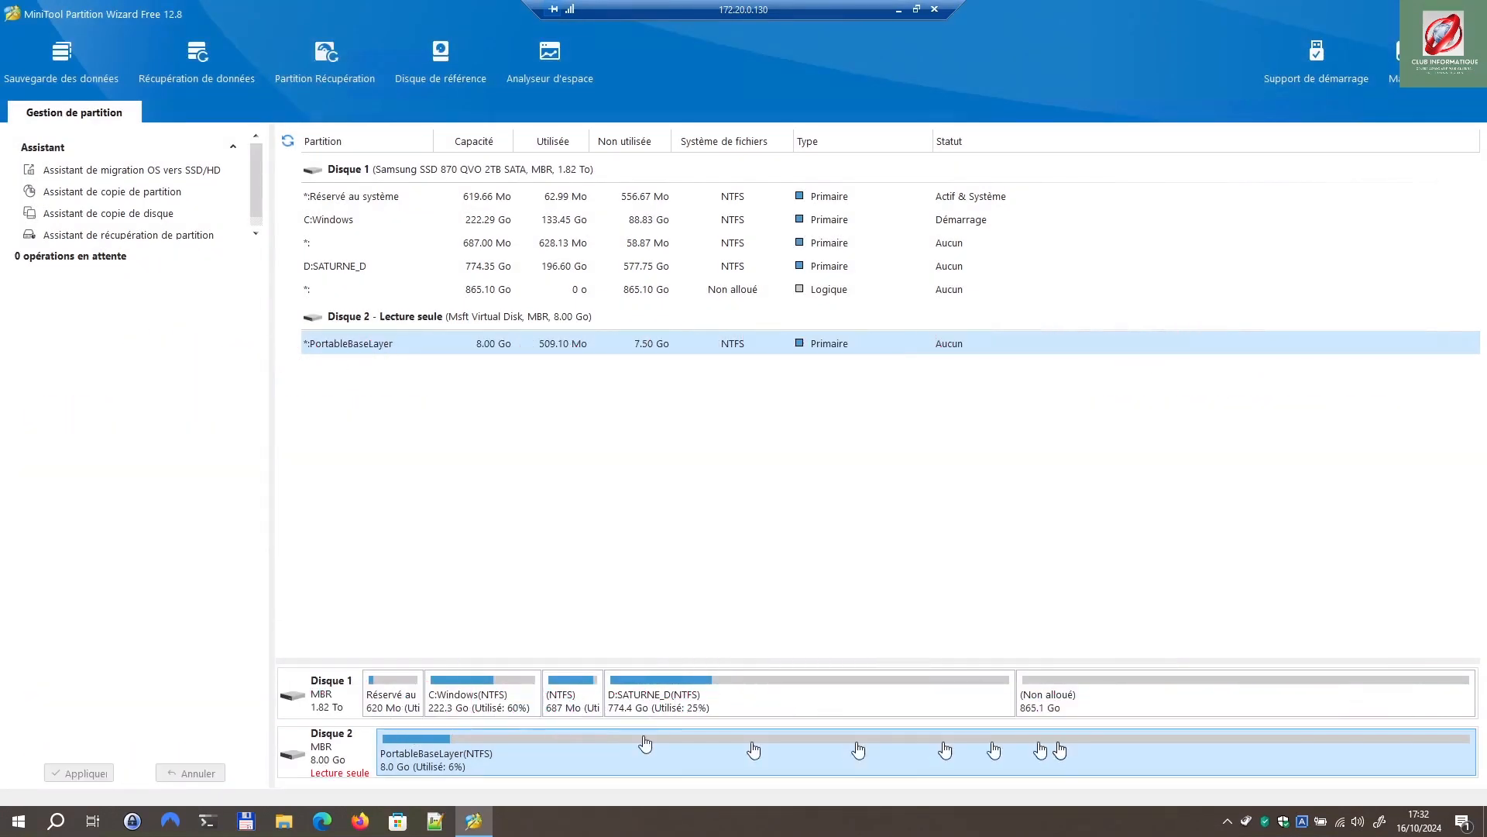
click(810, 694)
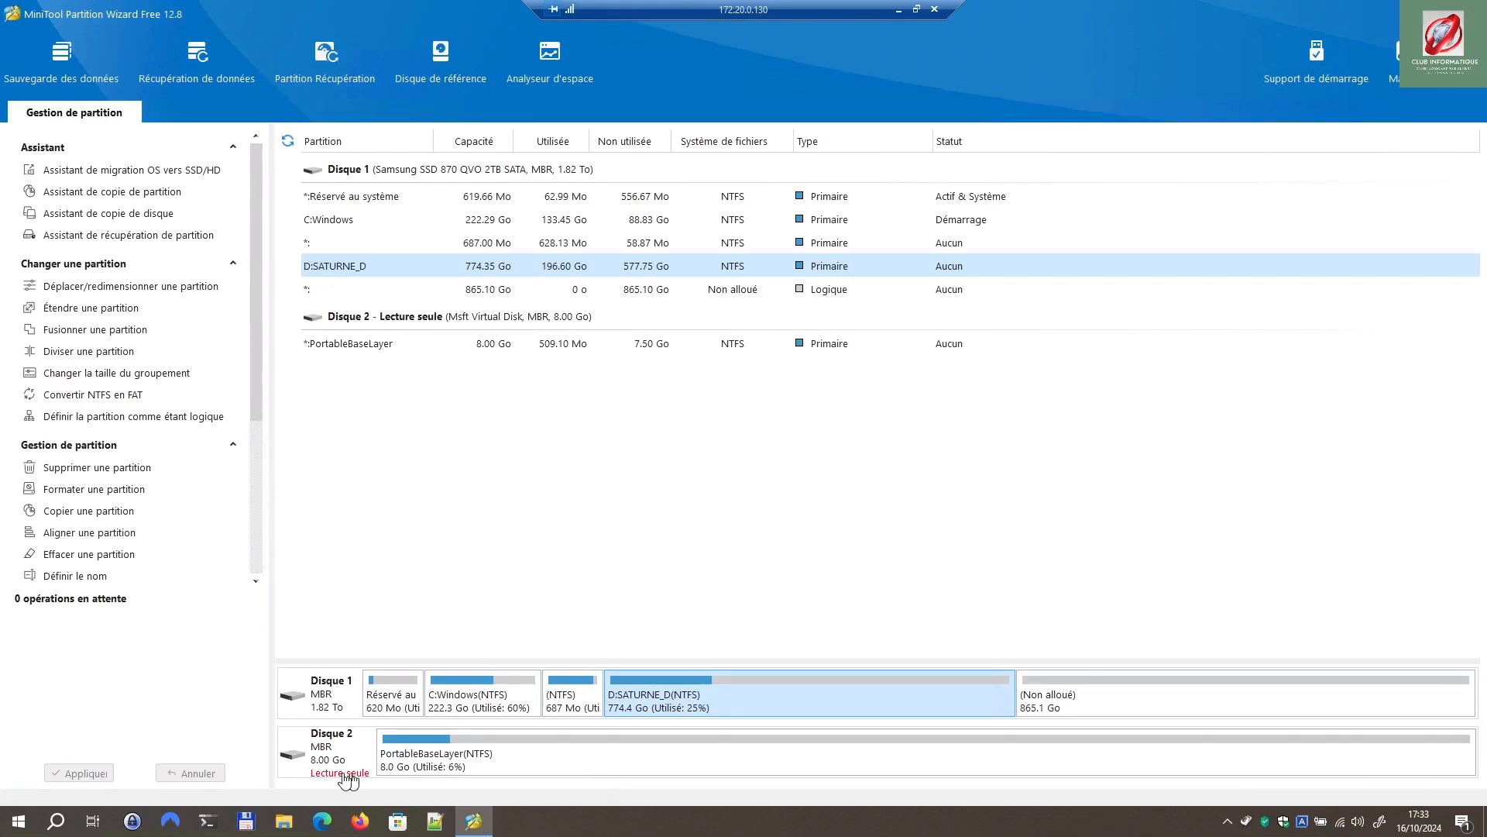
Step: Queue an extension of D:SATURNE_D to 1206.90 Go after cancelling a first attempt
right_click(940, 695)
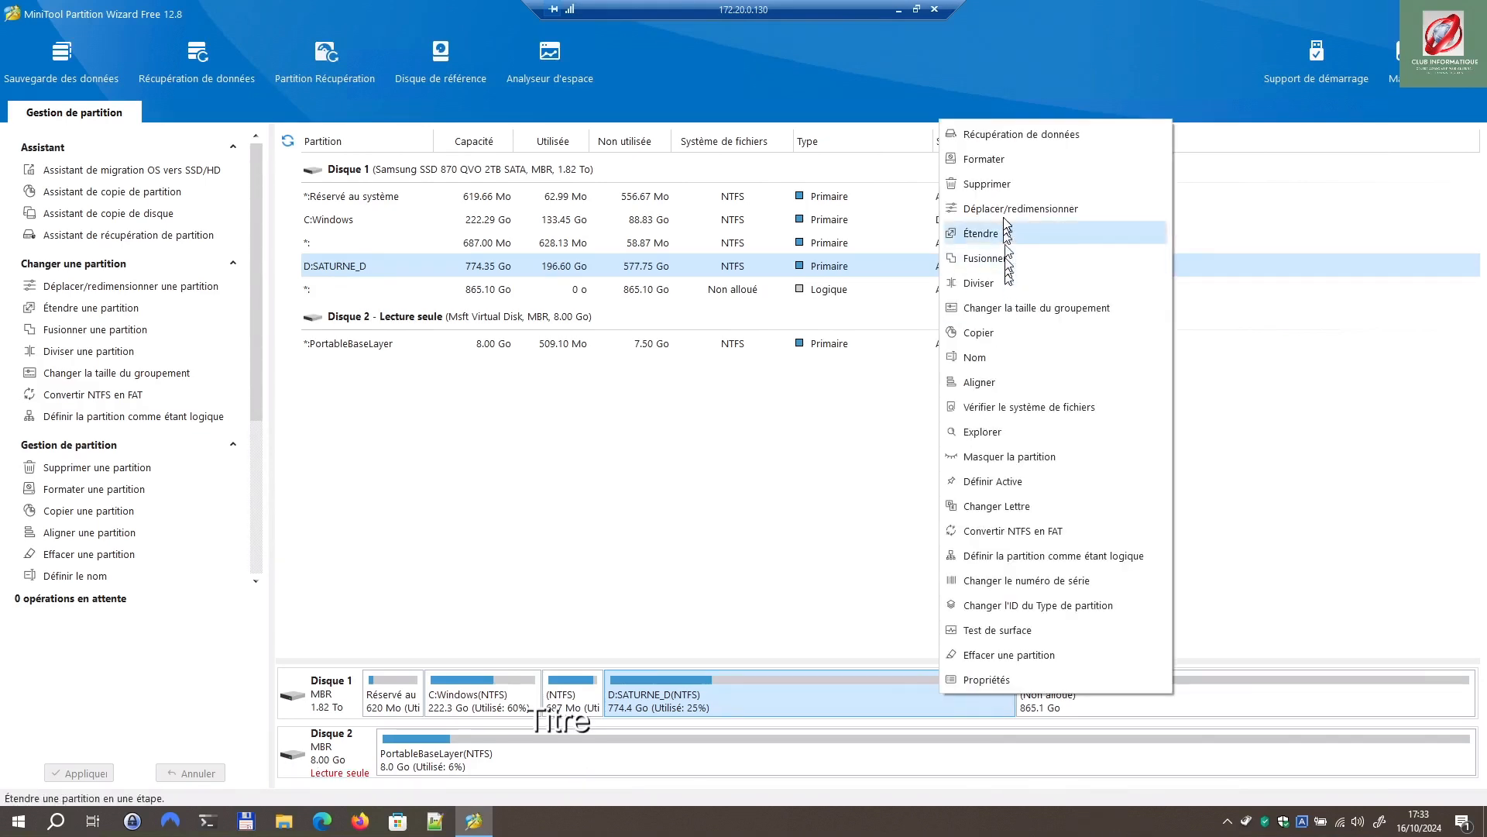
click(988, 234)
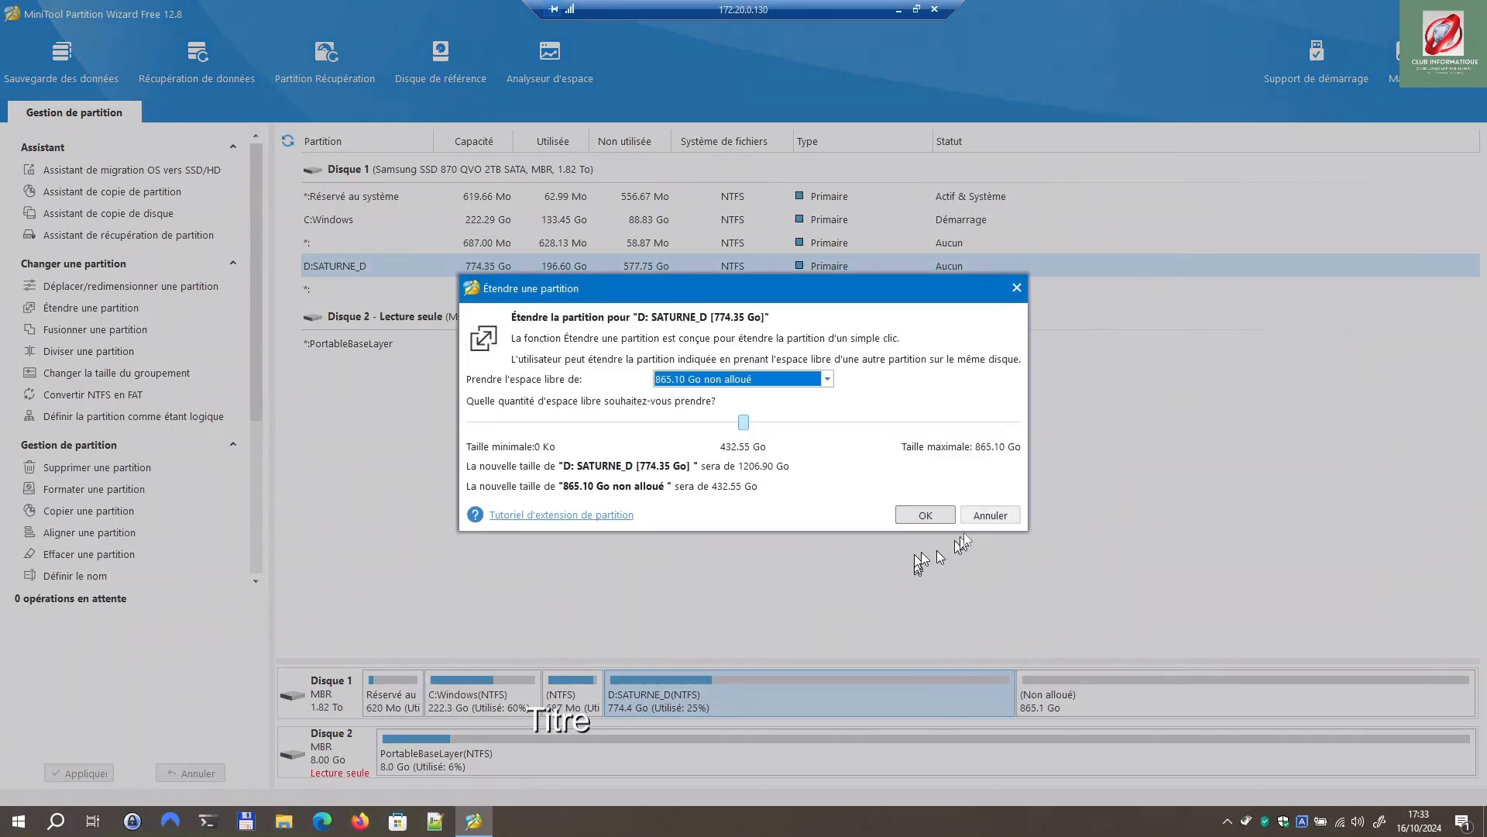
click(988, 515)
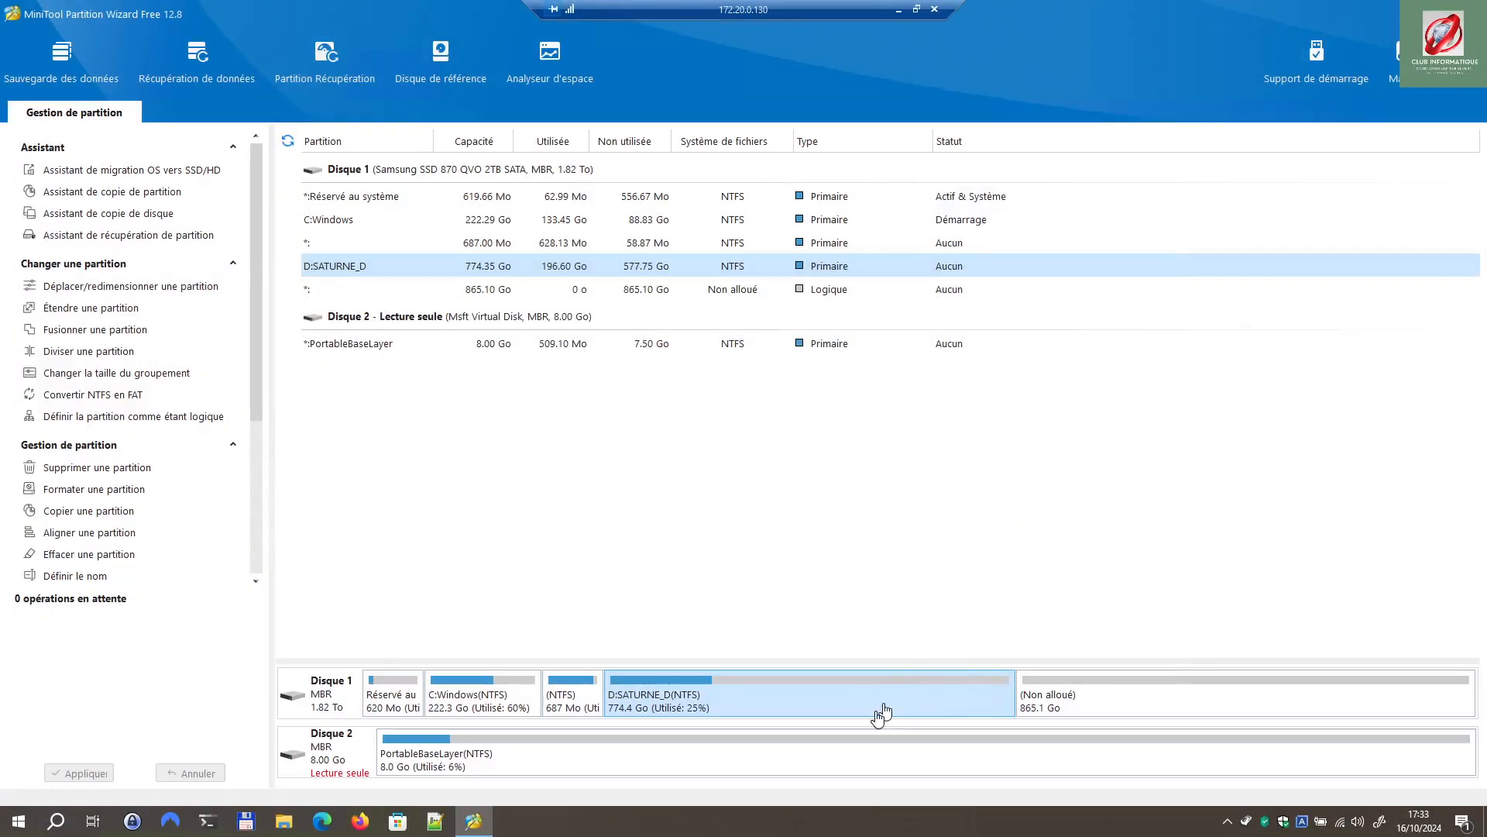
right_click(855, 700)
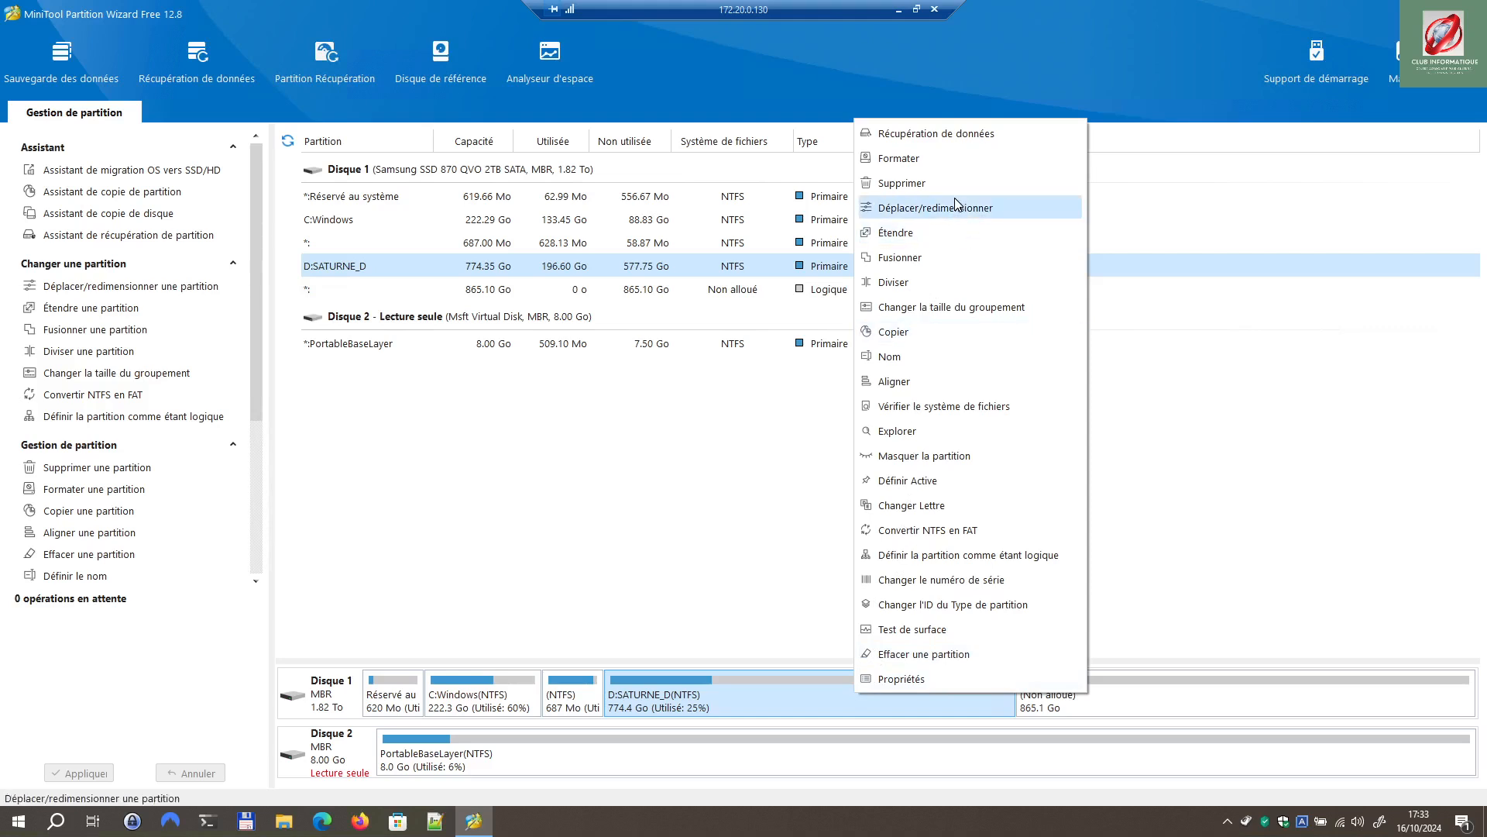
click(919, 232)
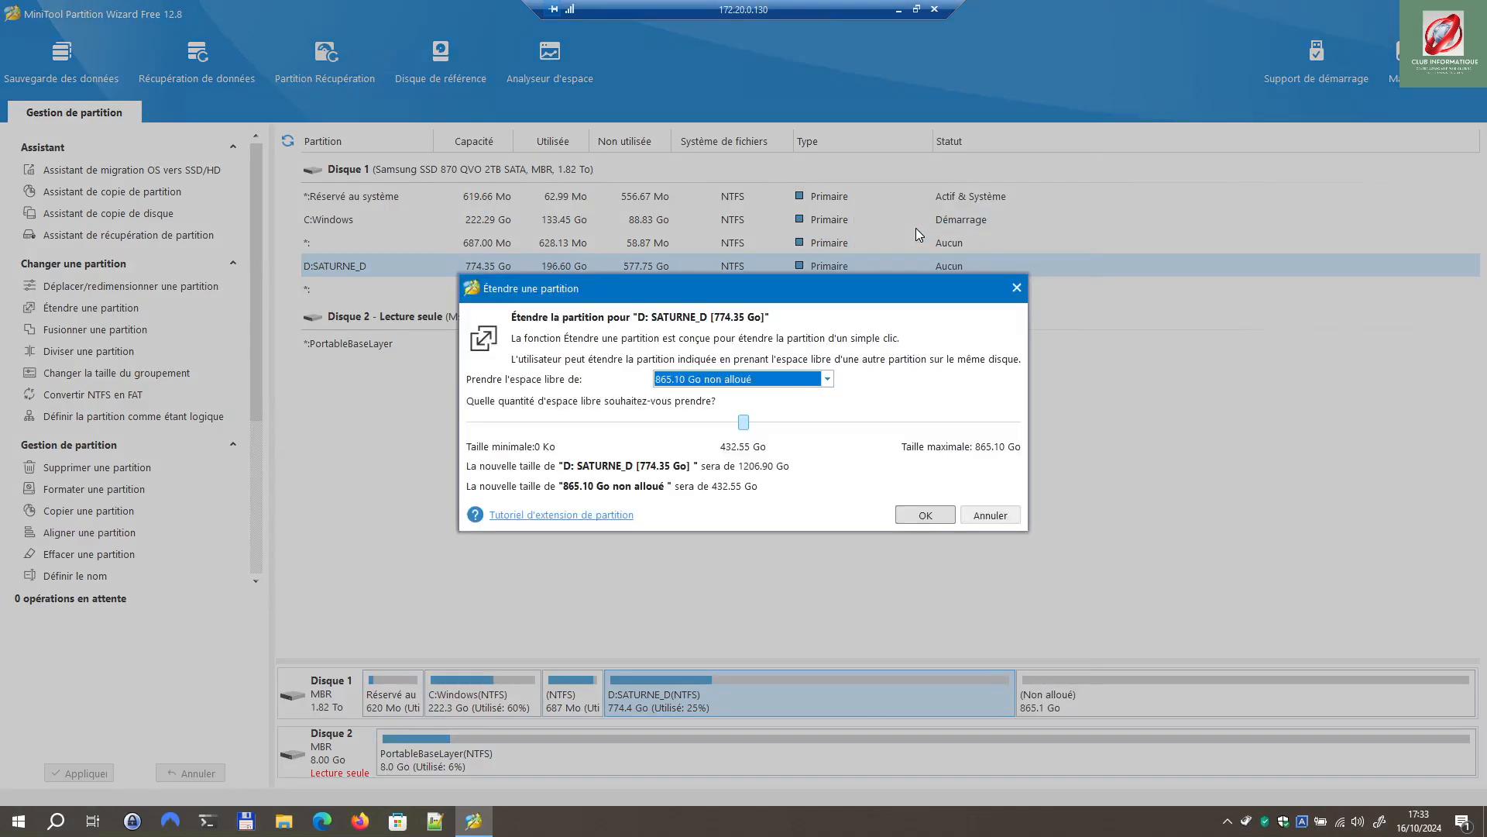
click(931, 515)
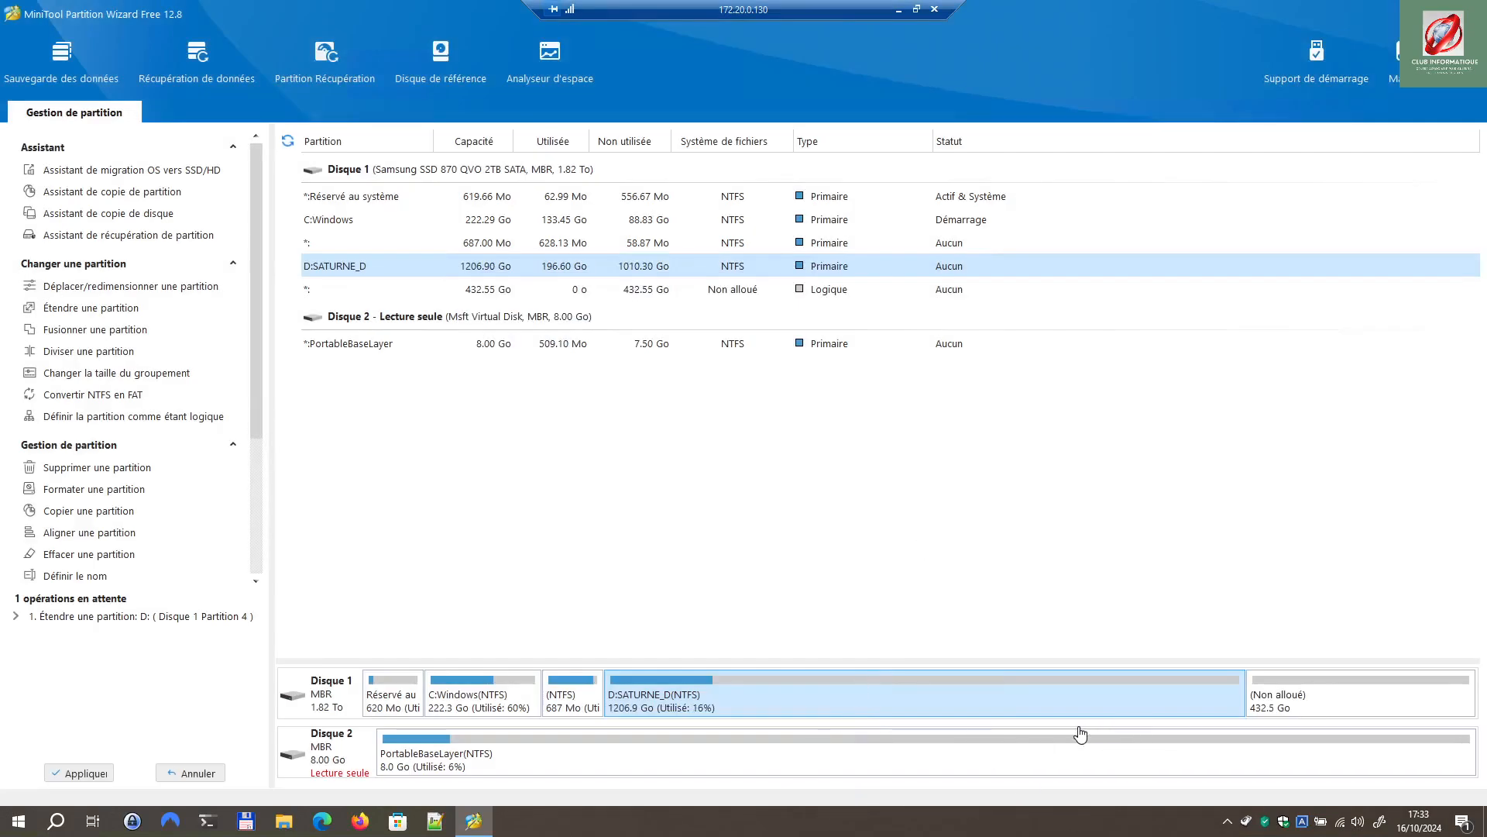
Step: Queue two more extensions of D:SATURNE_D, to 1423.17 Go and then 1531.31 Go
right_click(1292, 703)
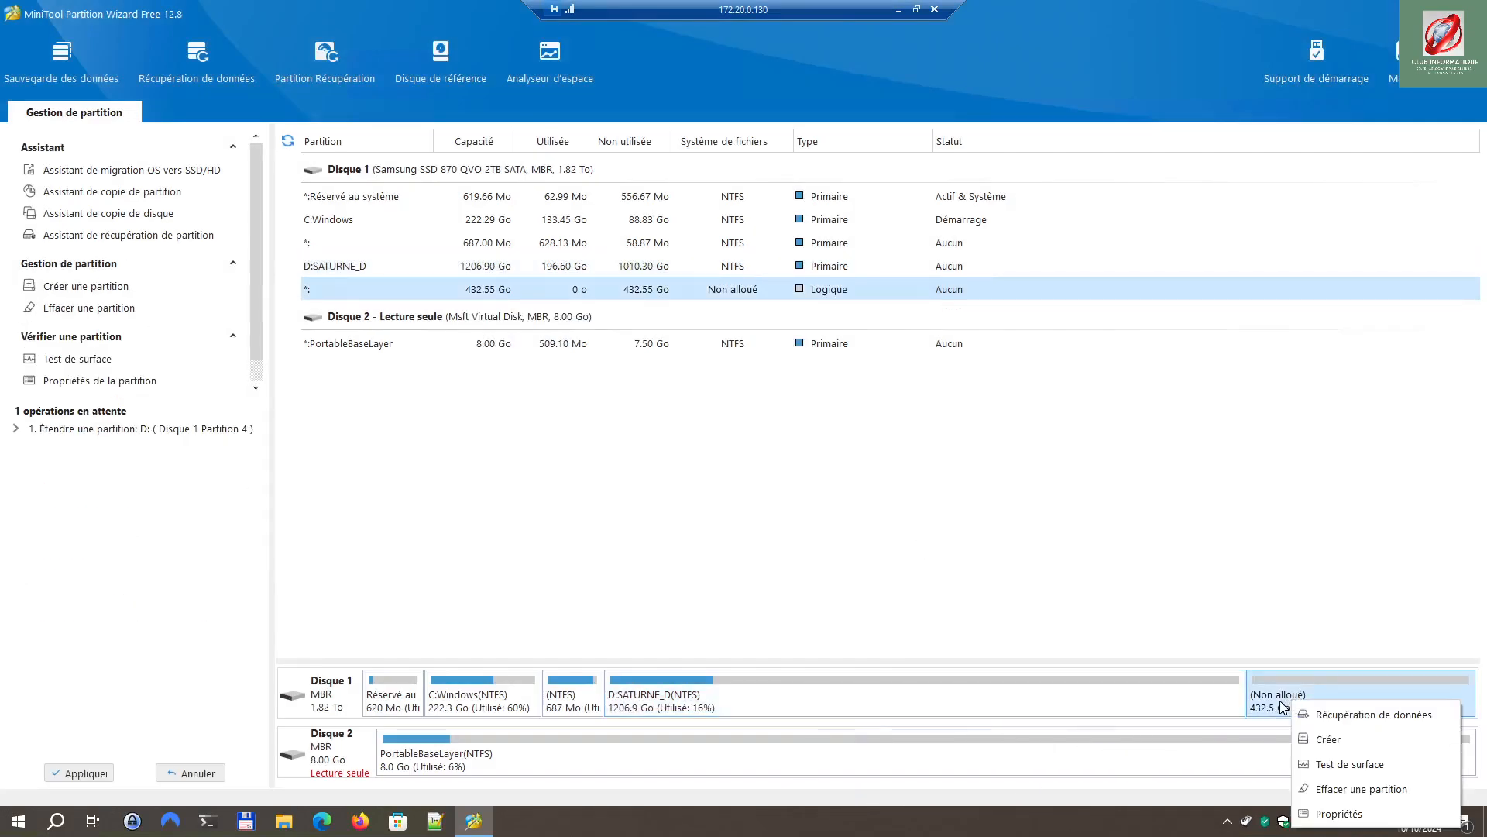
right_click(1166, 697)
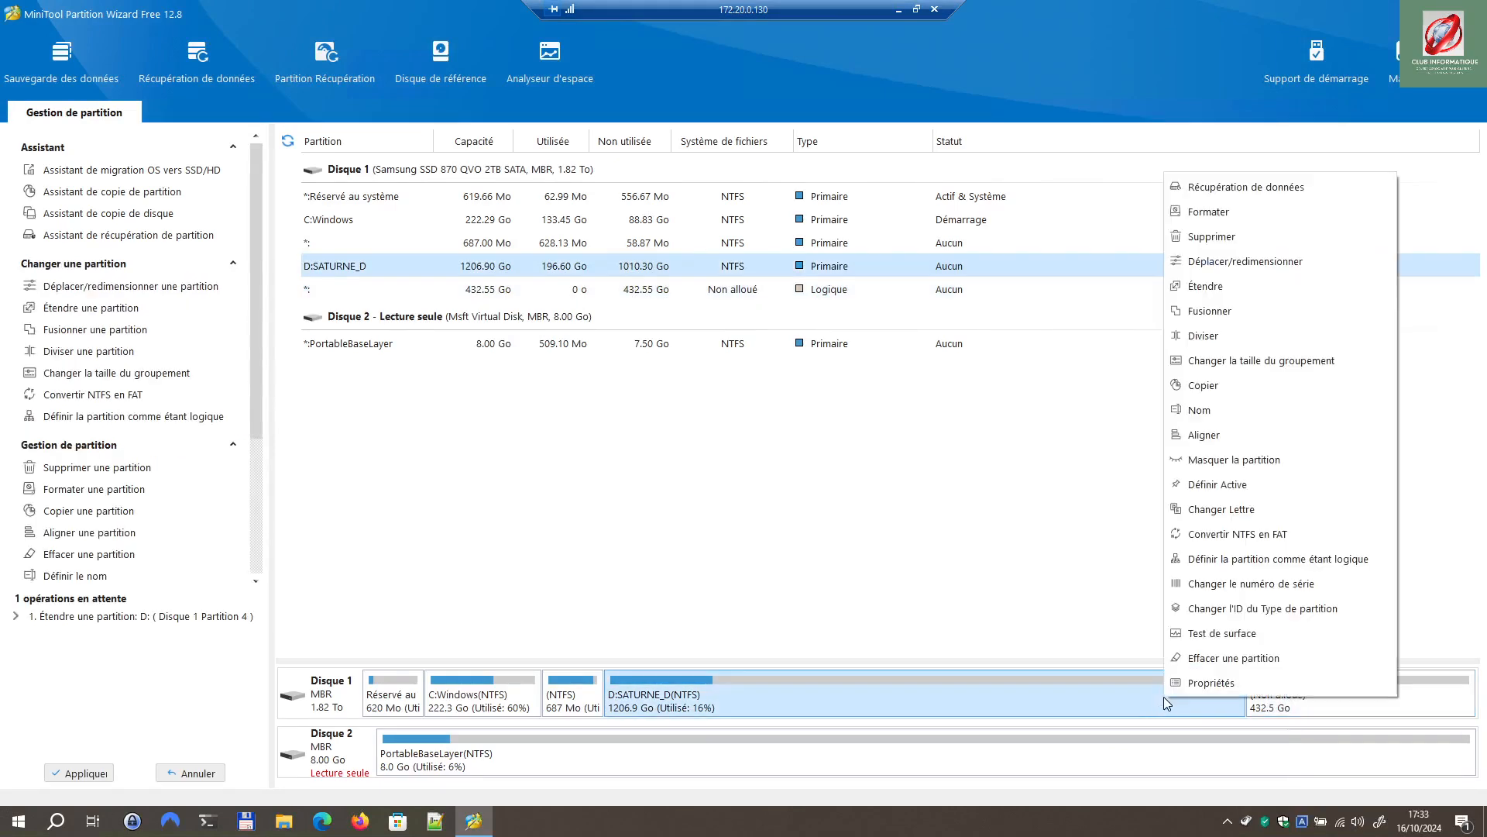
click(1225, 292)
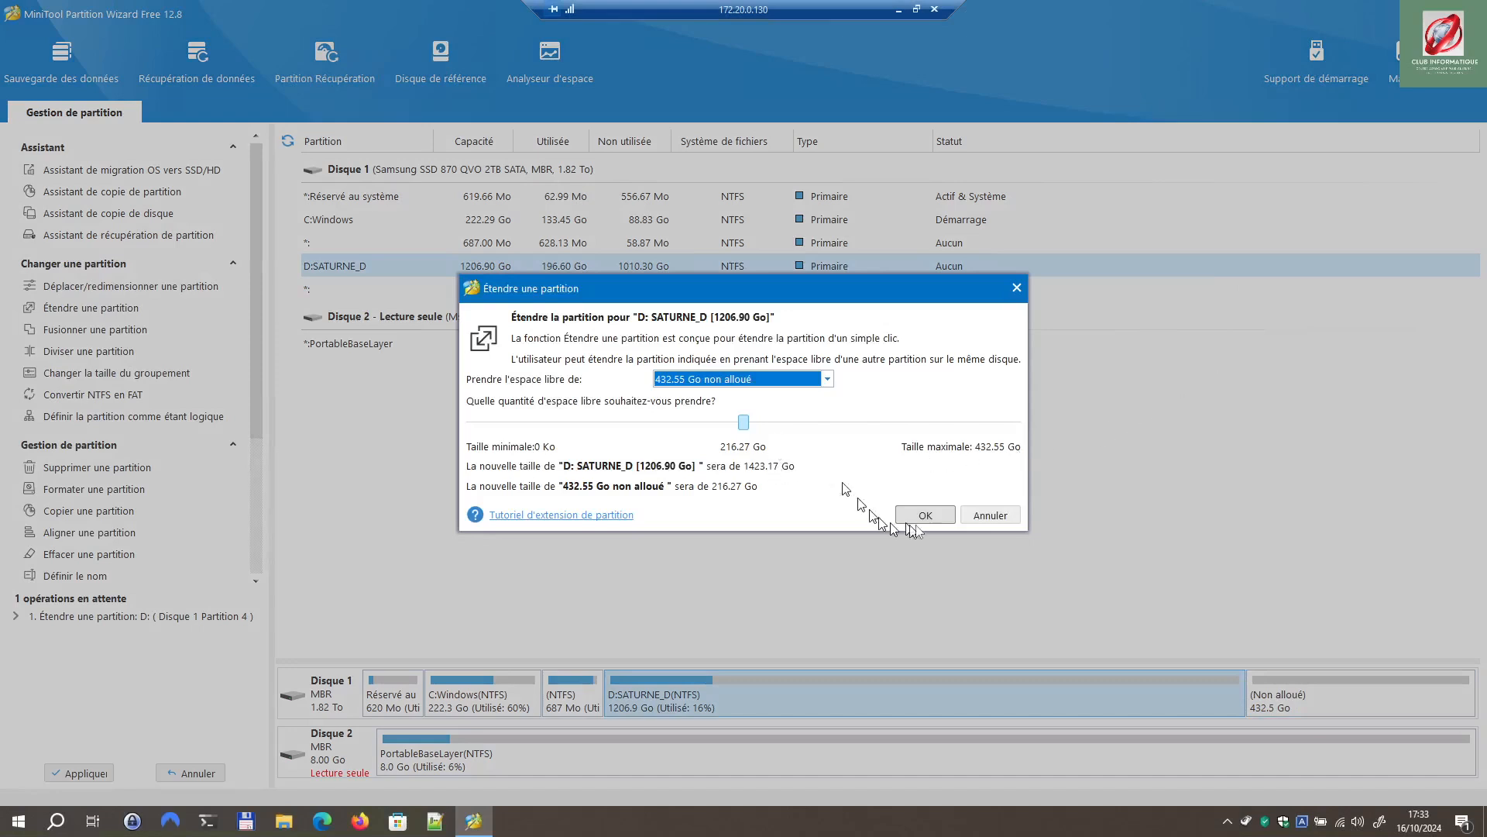
click(948, 515)
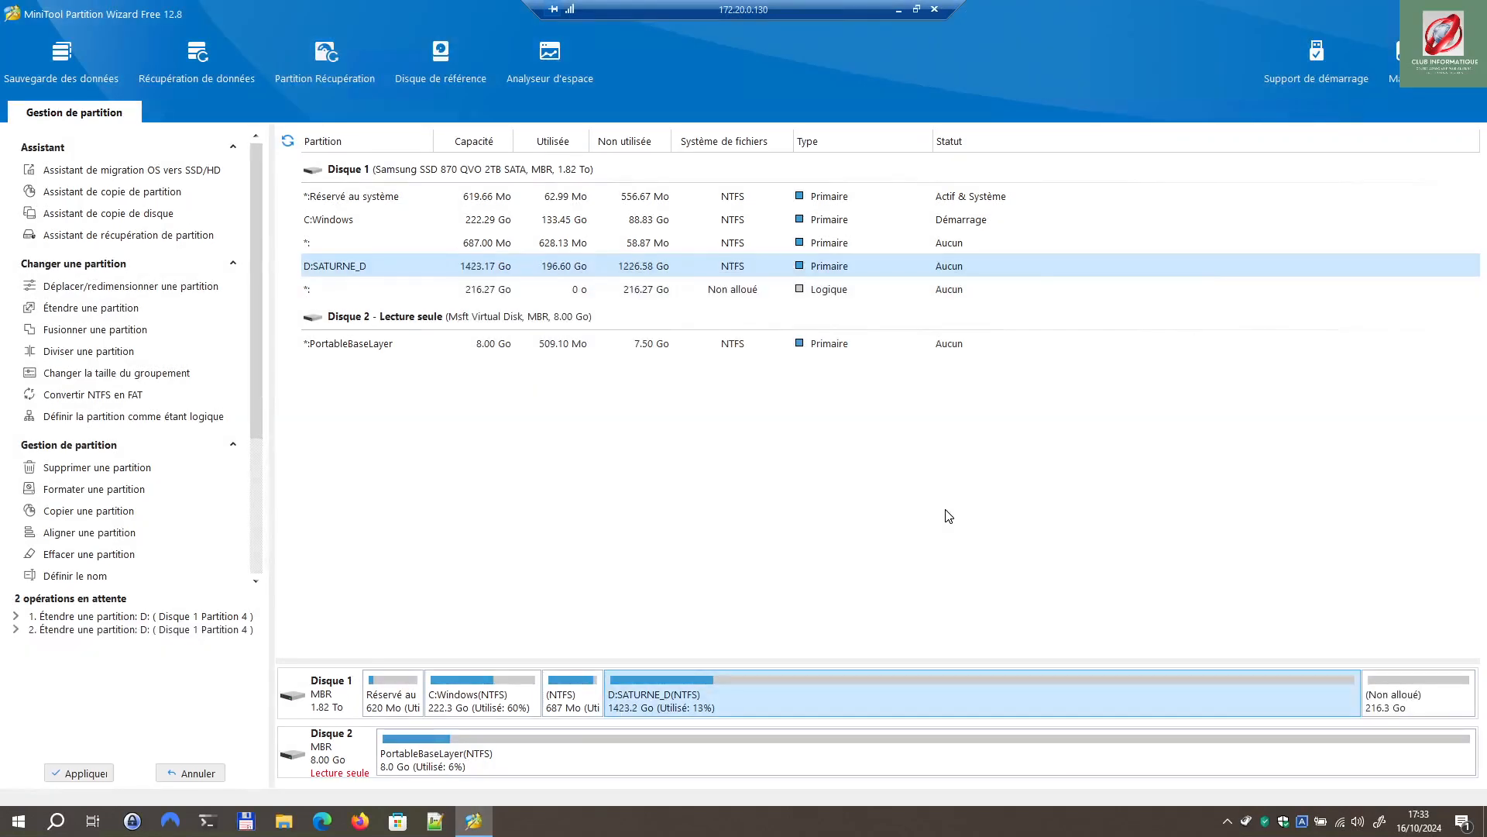
right_click(1392, 693)
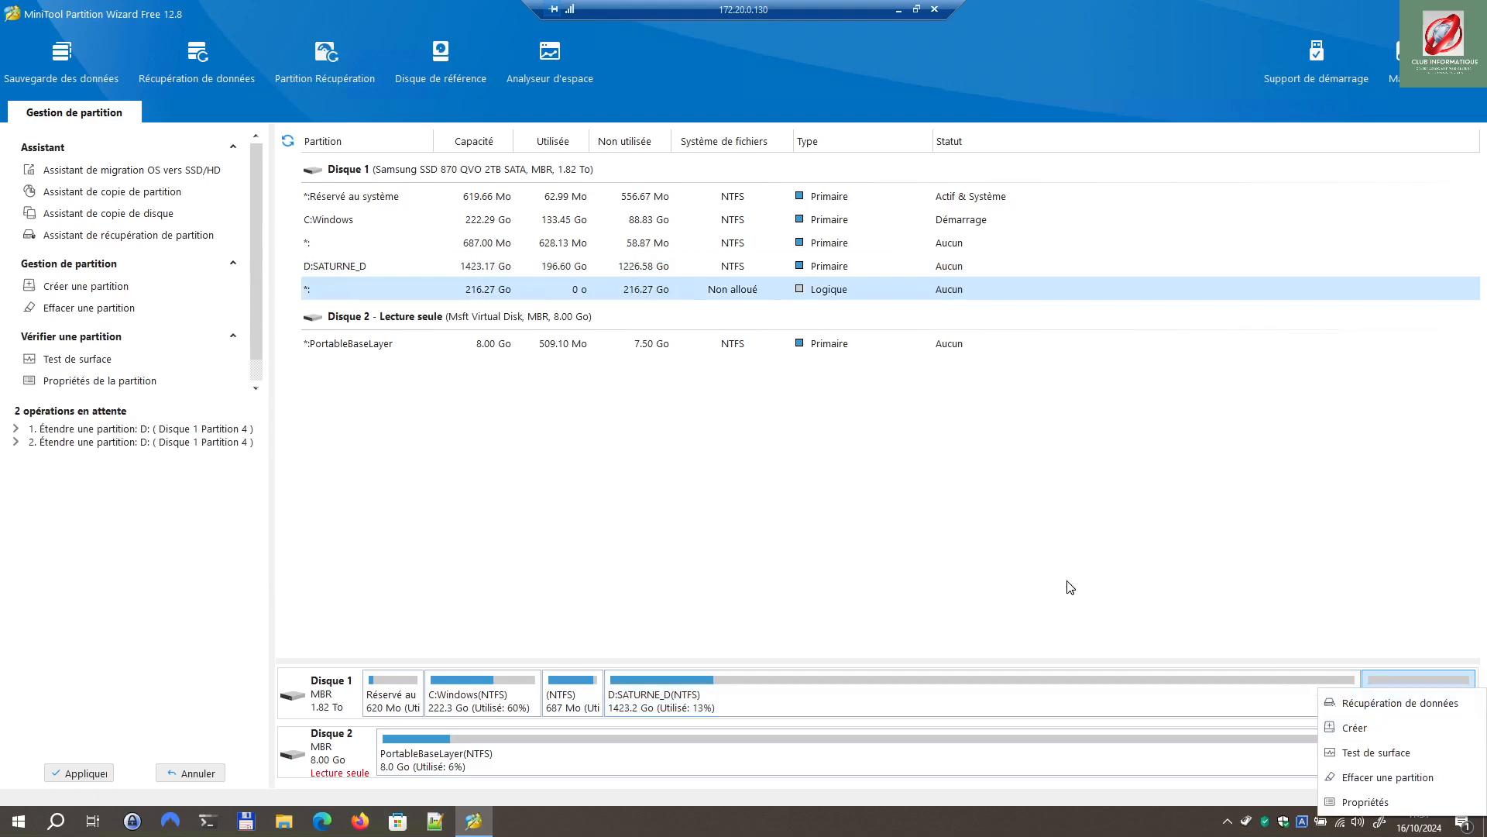
right_click(1017, 694)
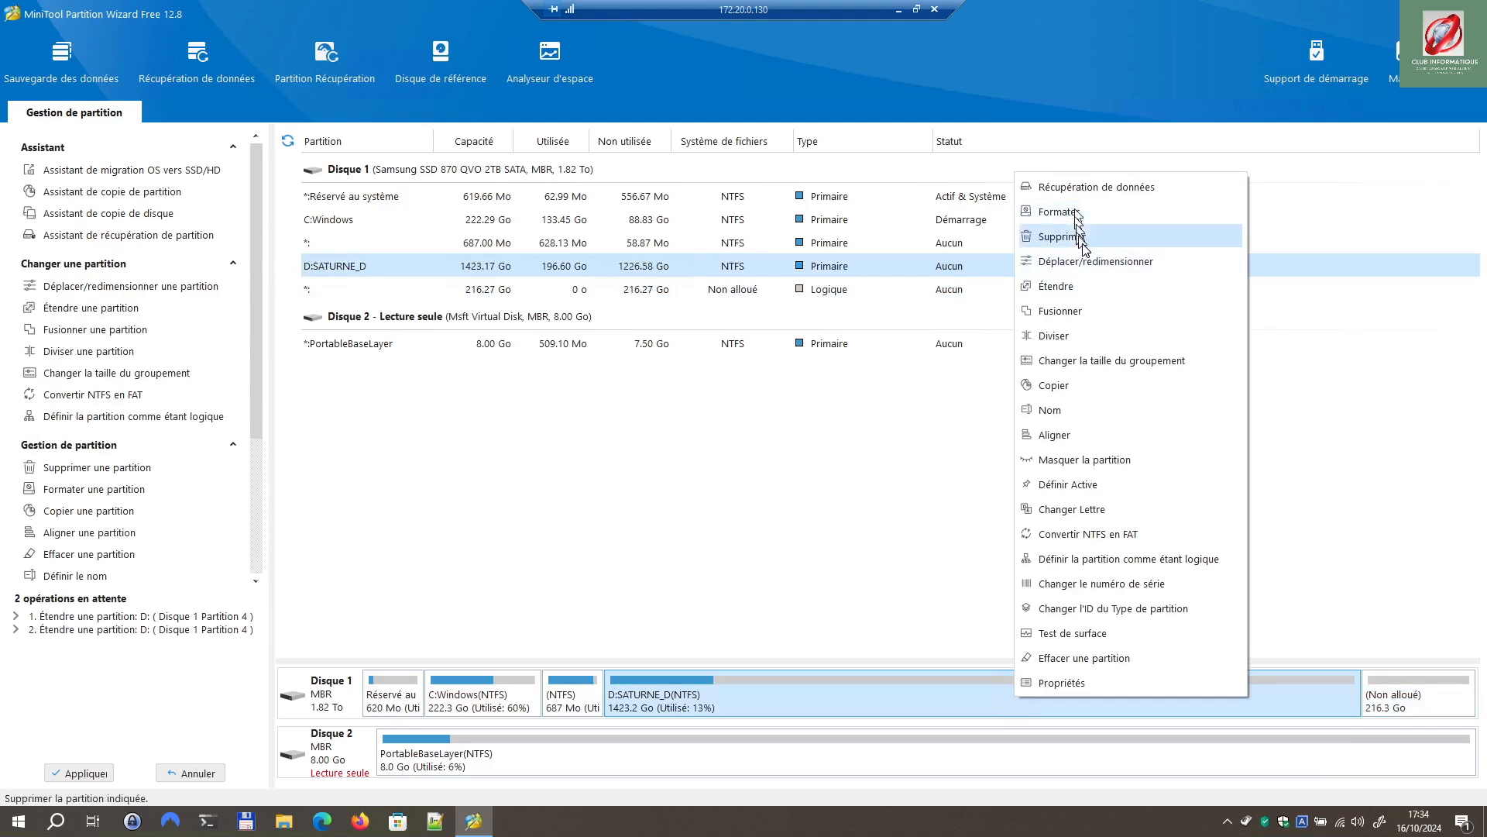
click(1077, 286)
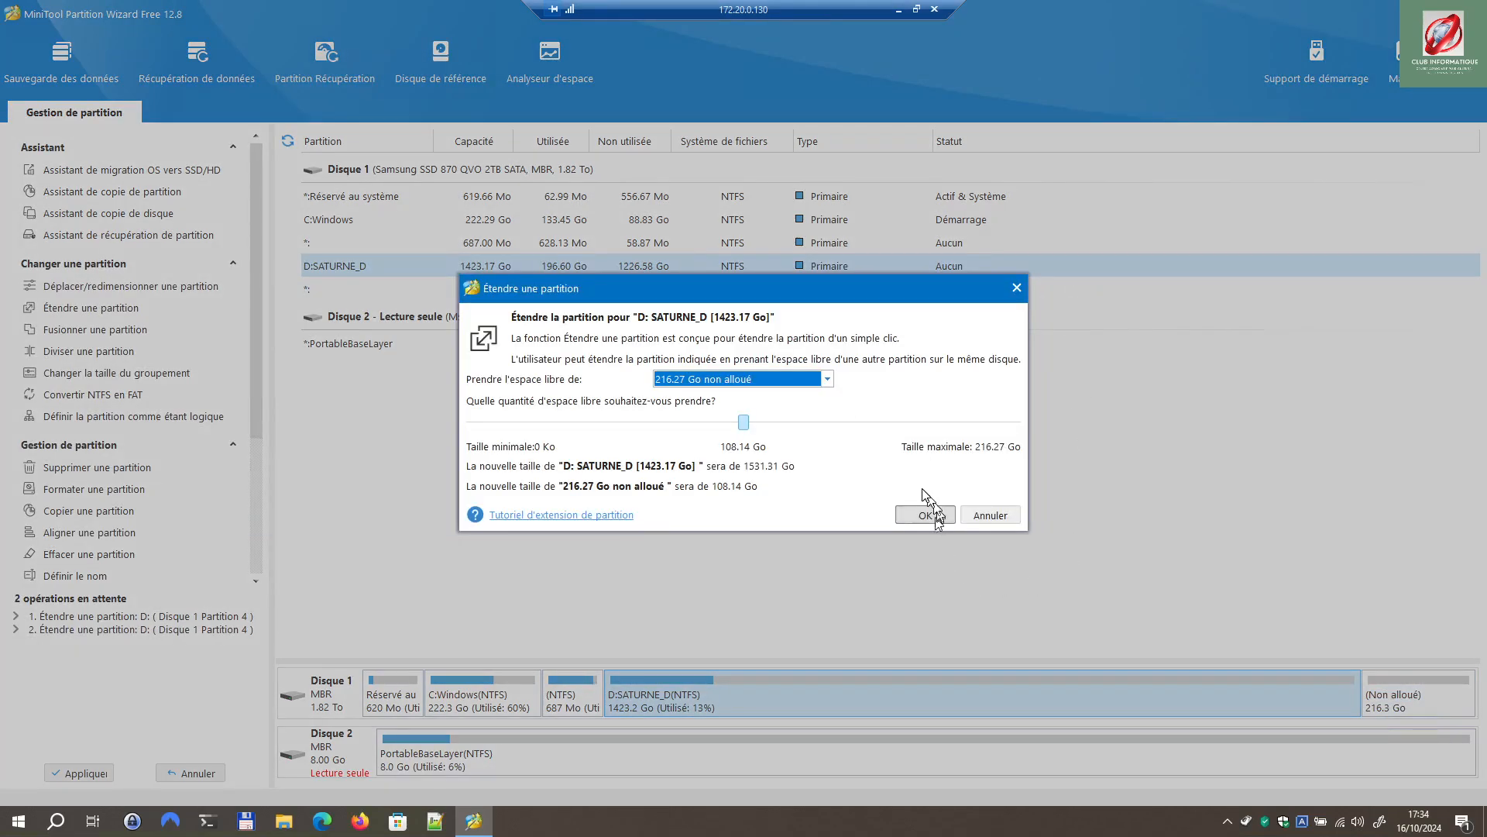
click(936, 515)
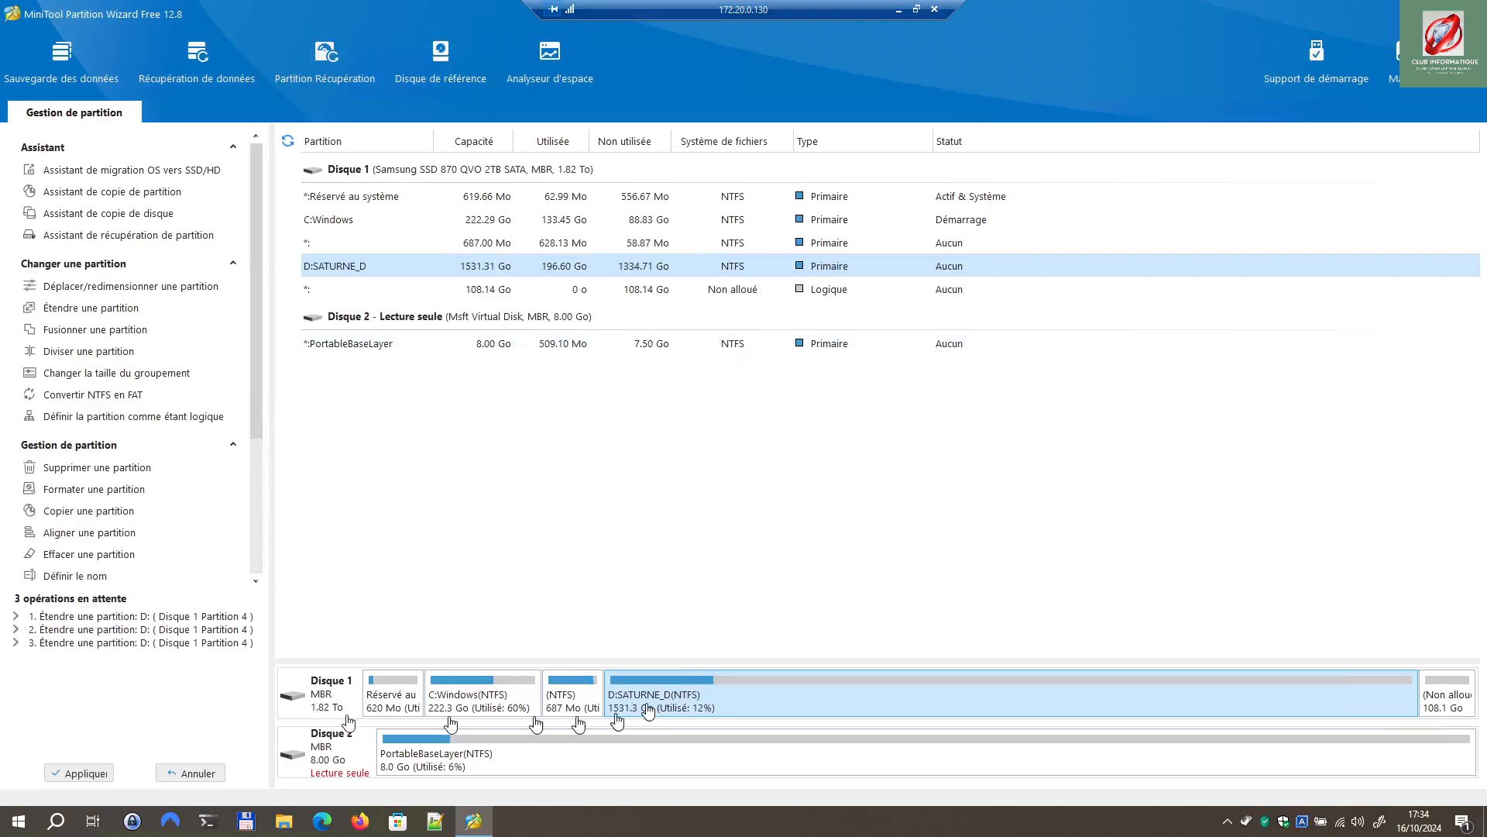
Step: Extend D:SATURNE_D with all remaining 108.14 Go of unallocated space, reaching 1639.45 Go
right_click(767, 689)
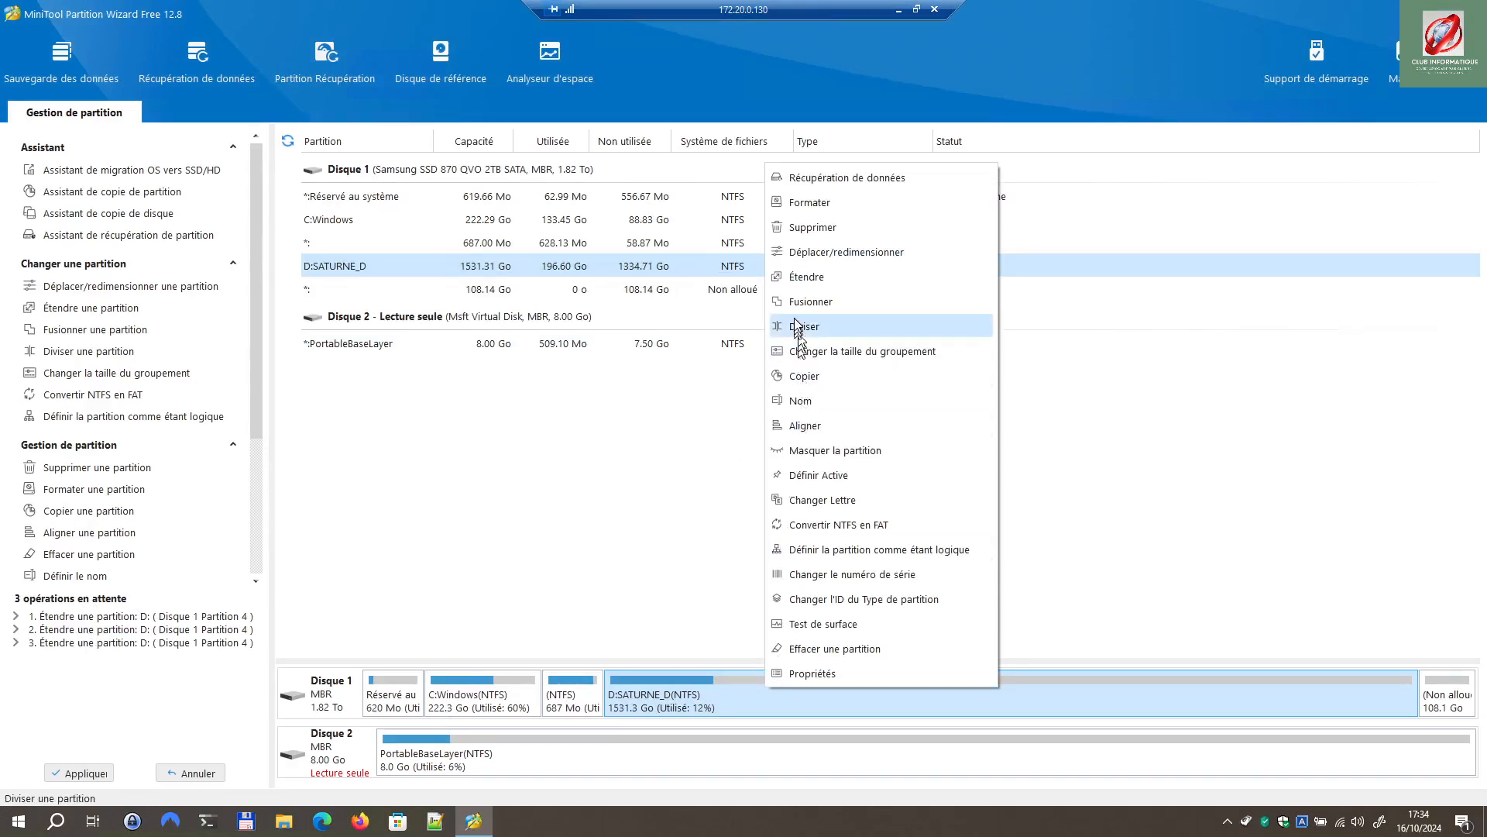
click(797, 277)
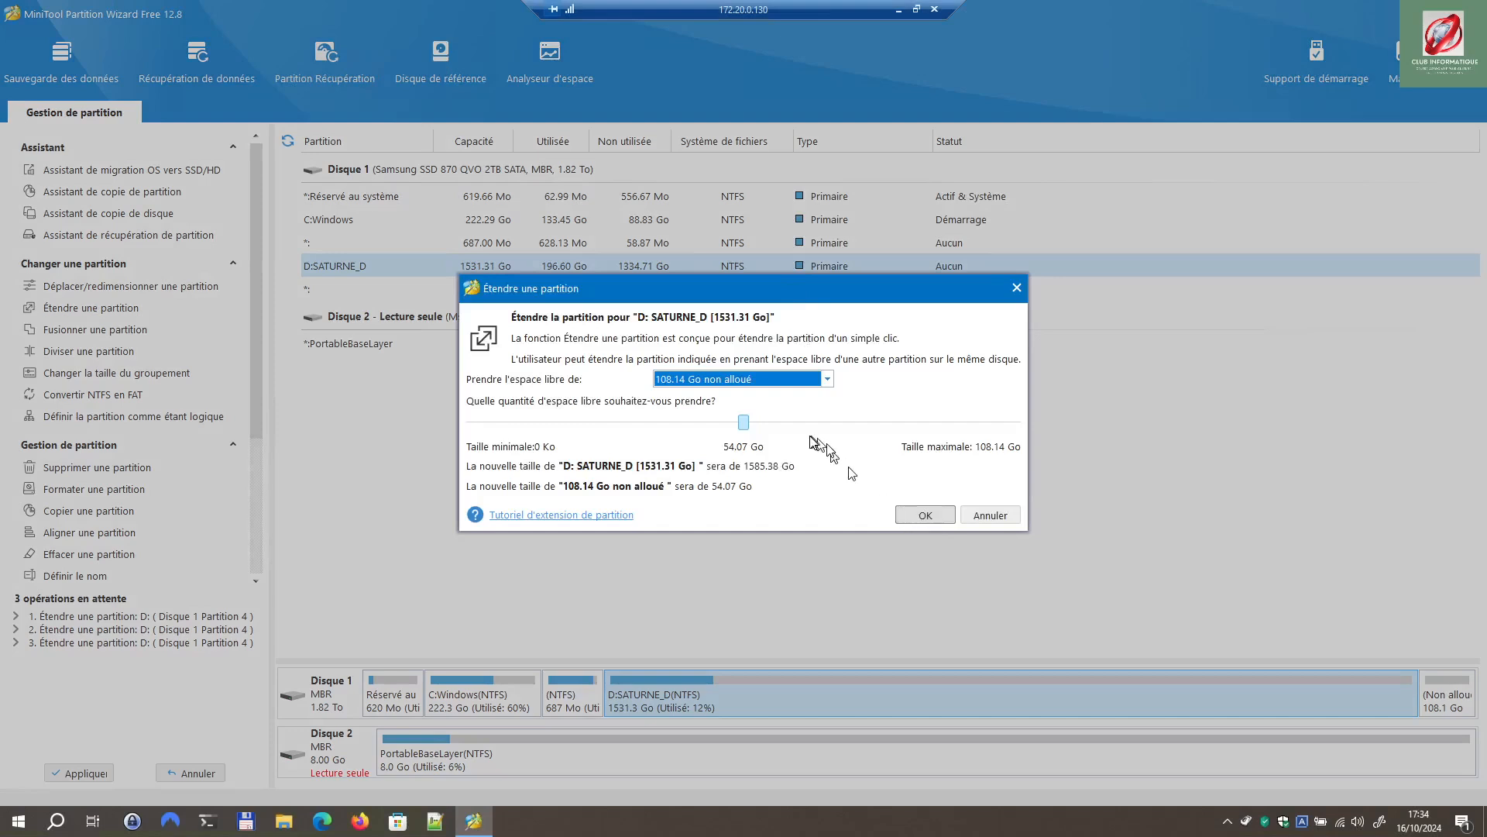
click(742, 418)
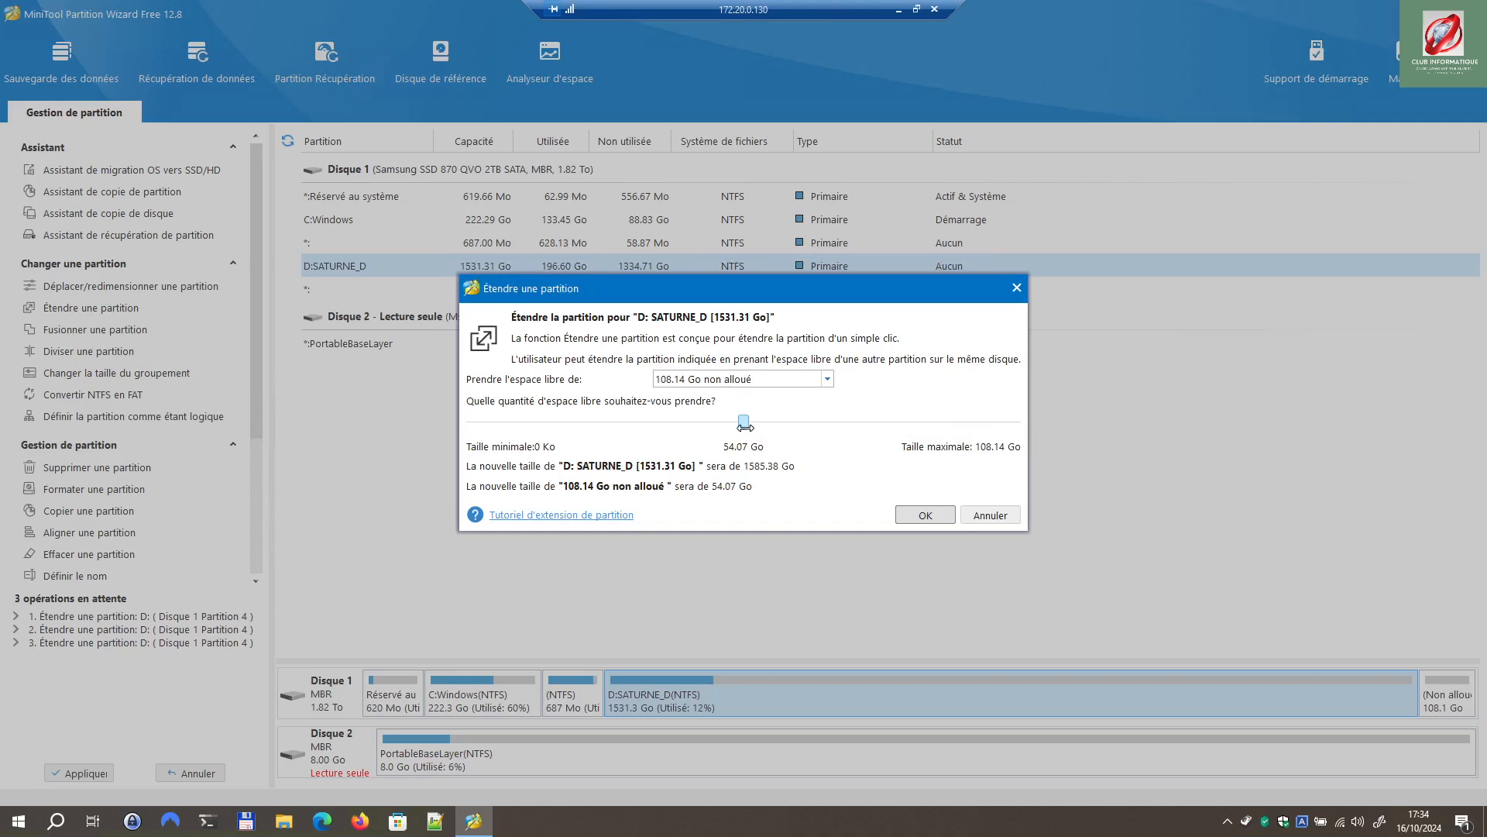
drag(744, 422, 1052, 426)
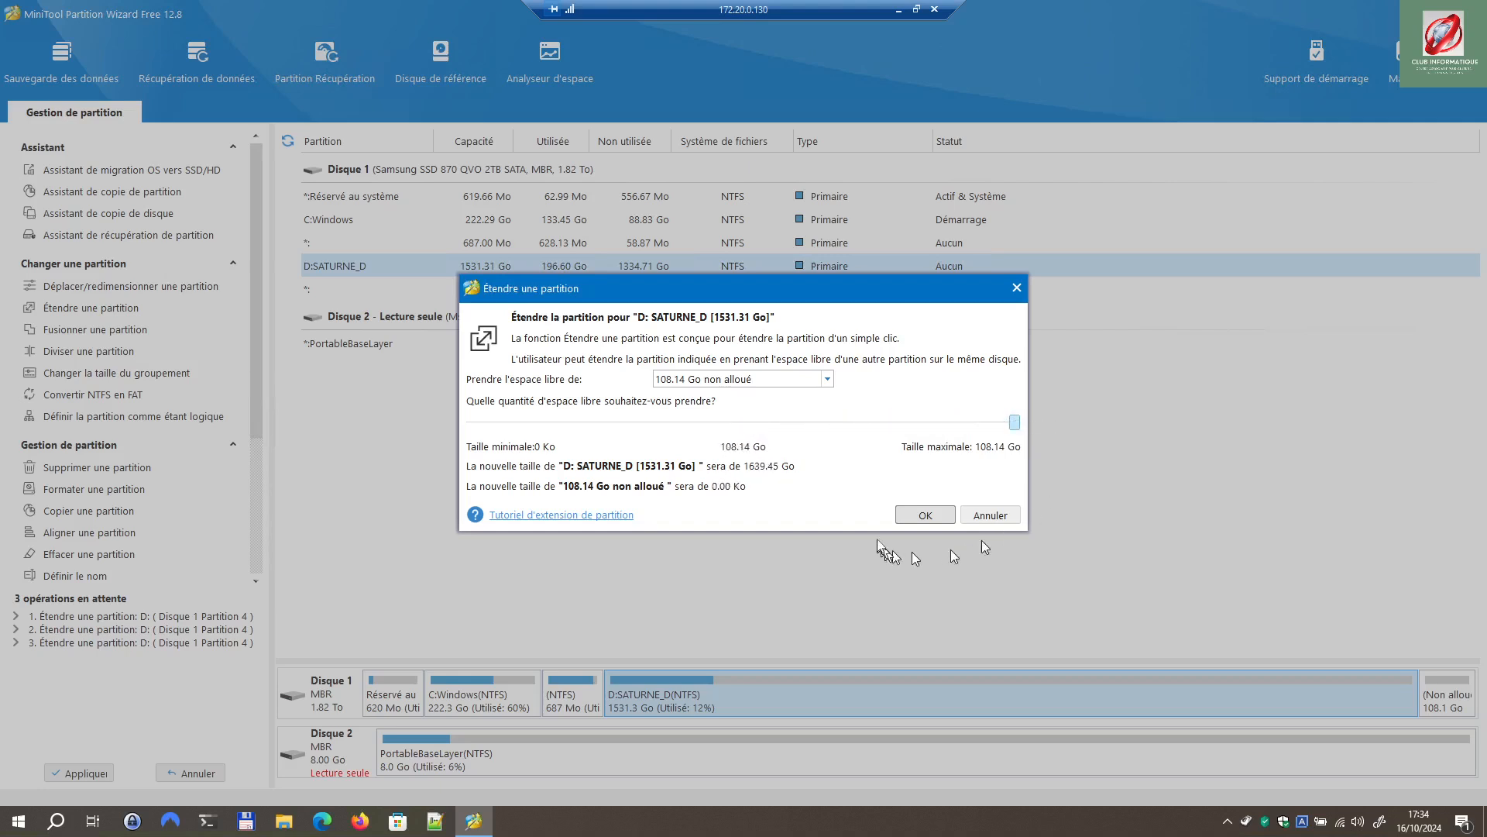
click(925, 516)
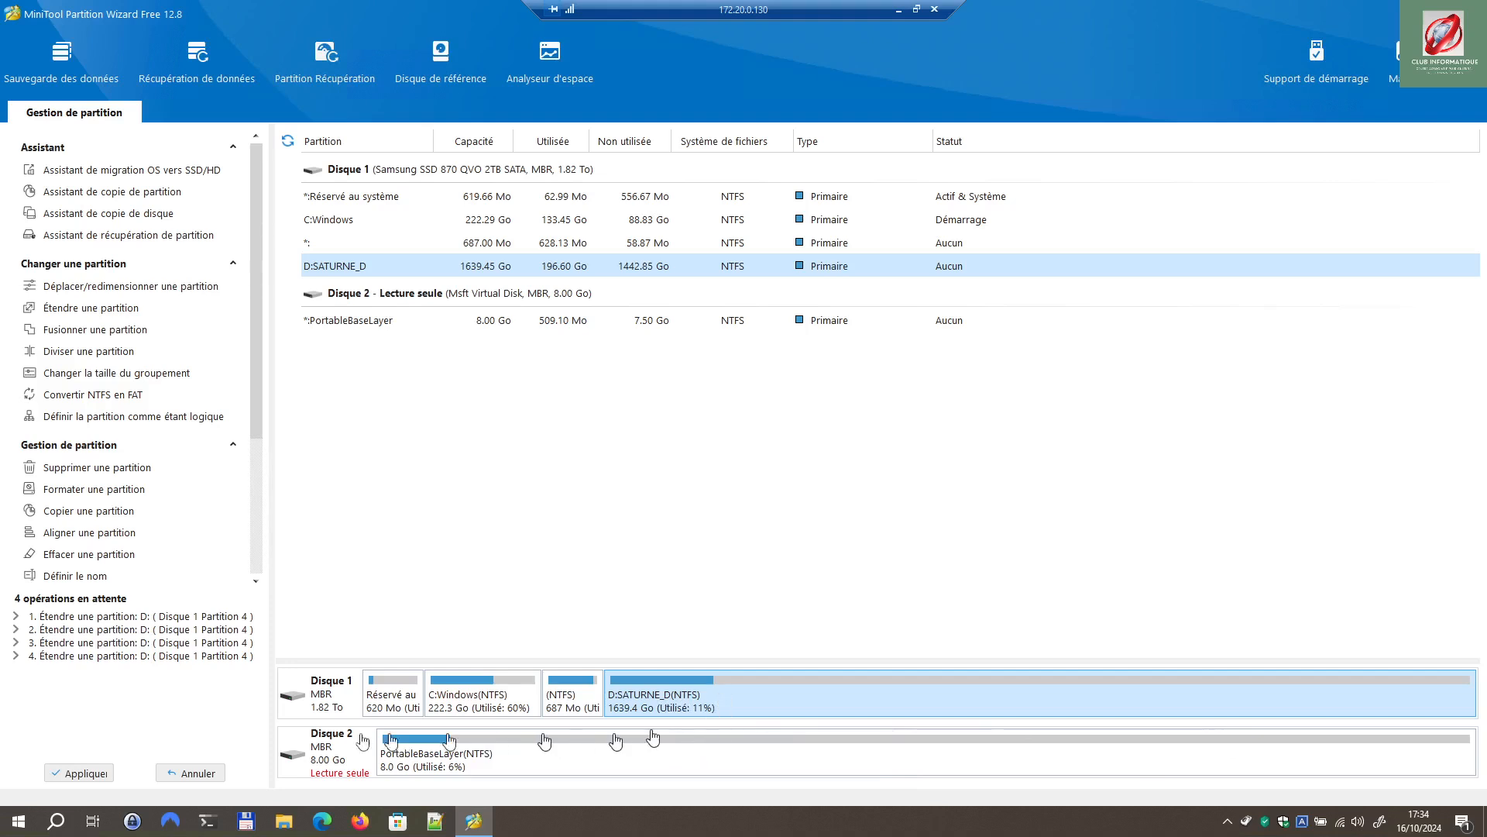
Step: Apply the four extensions so D:SATURNE_D is 1639.45 Go, then minimize the remote session
click(78, 773)
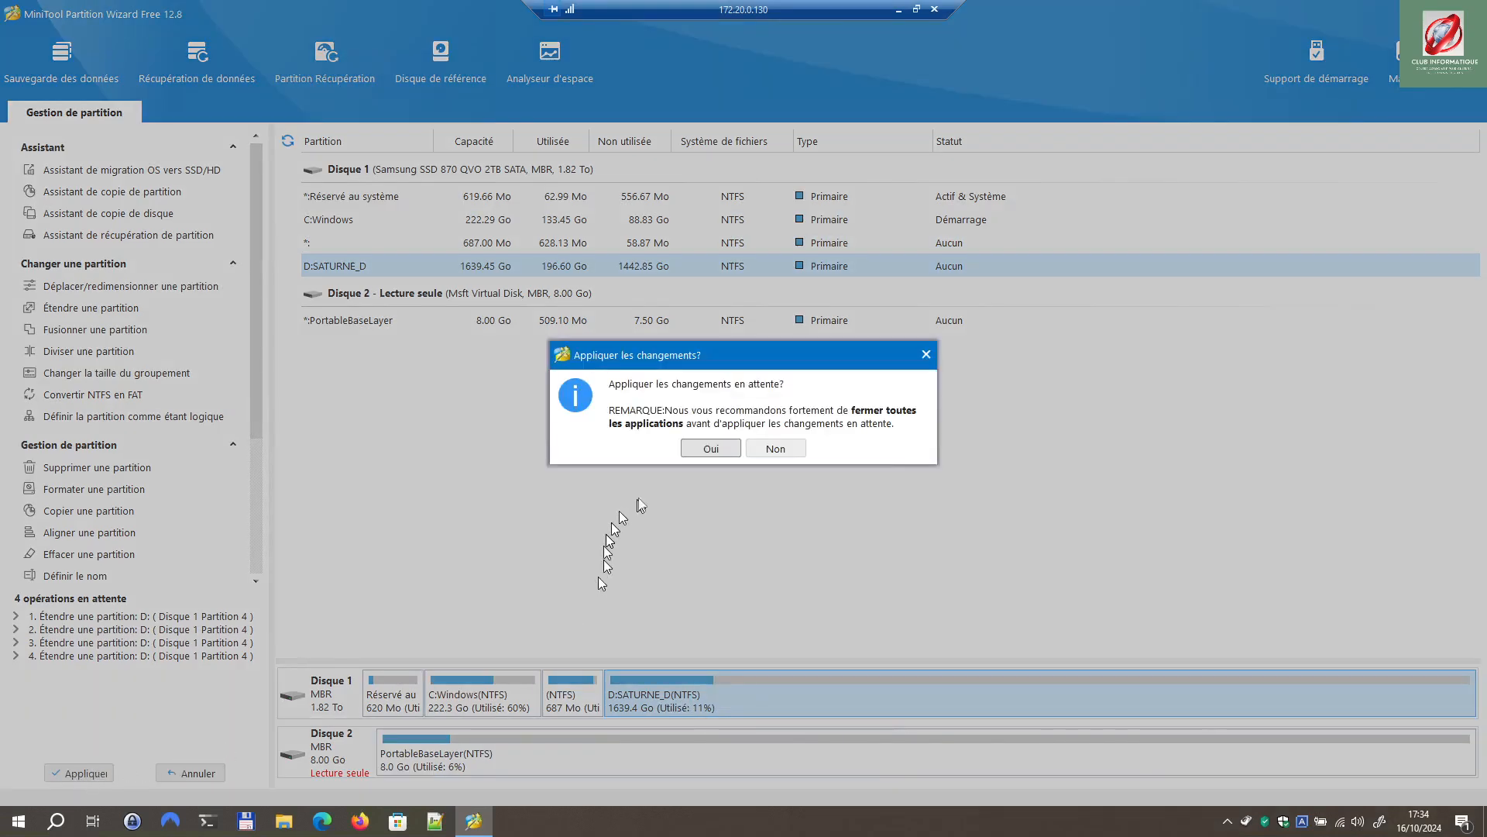
click(711, 449)
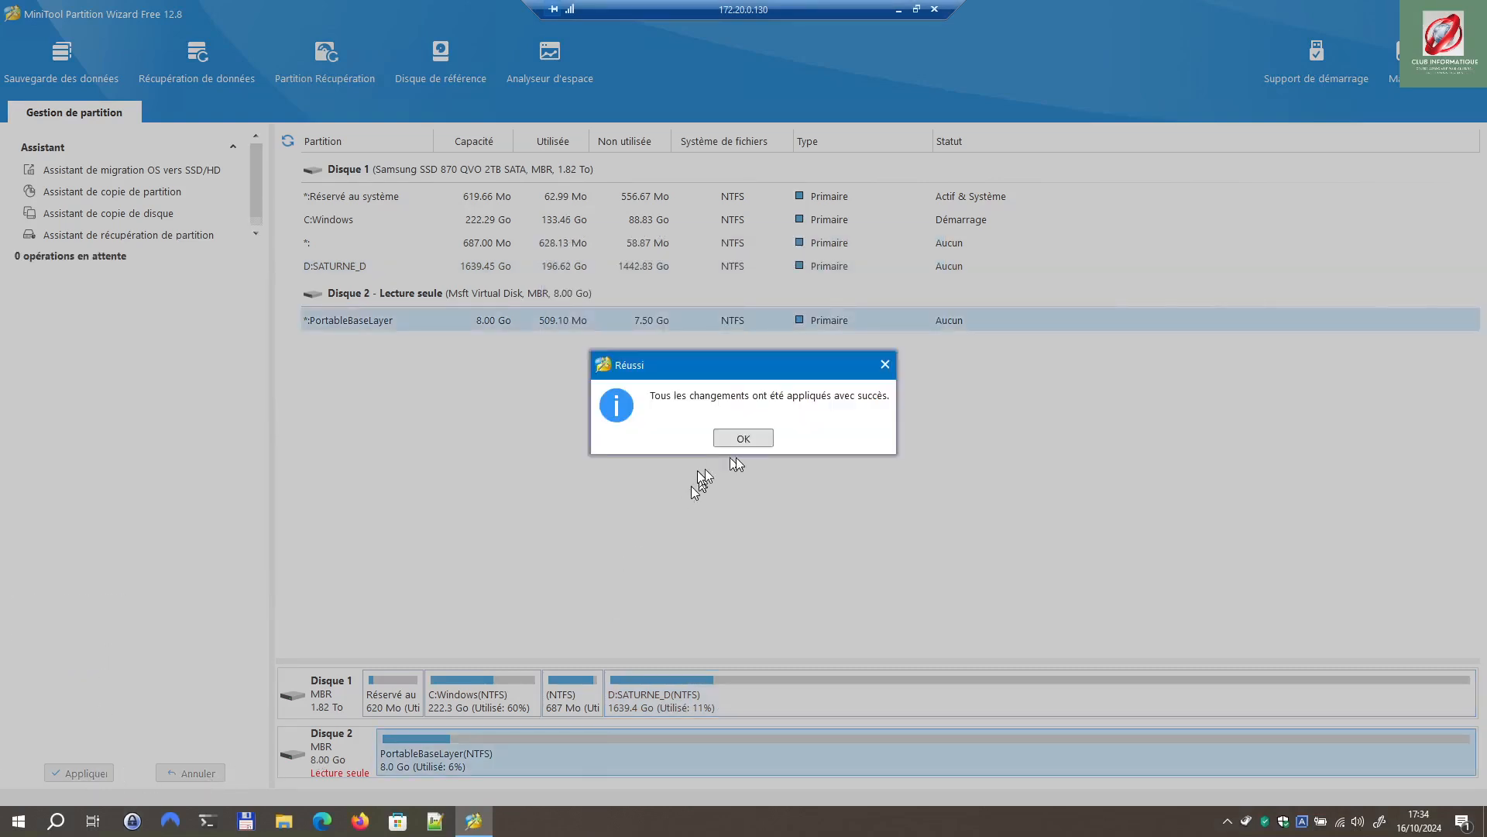
click(750, 439)
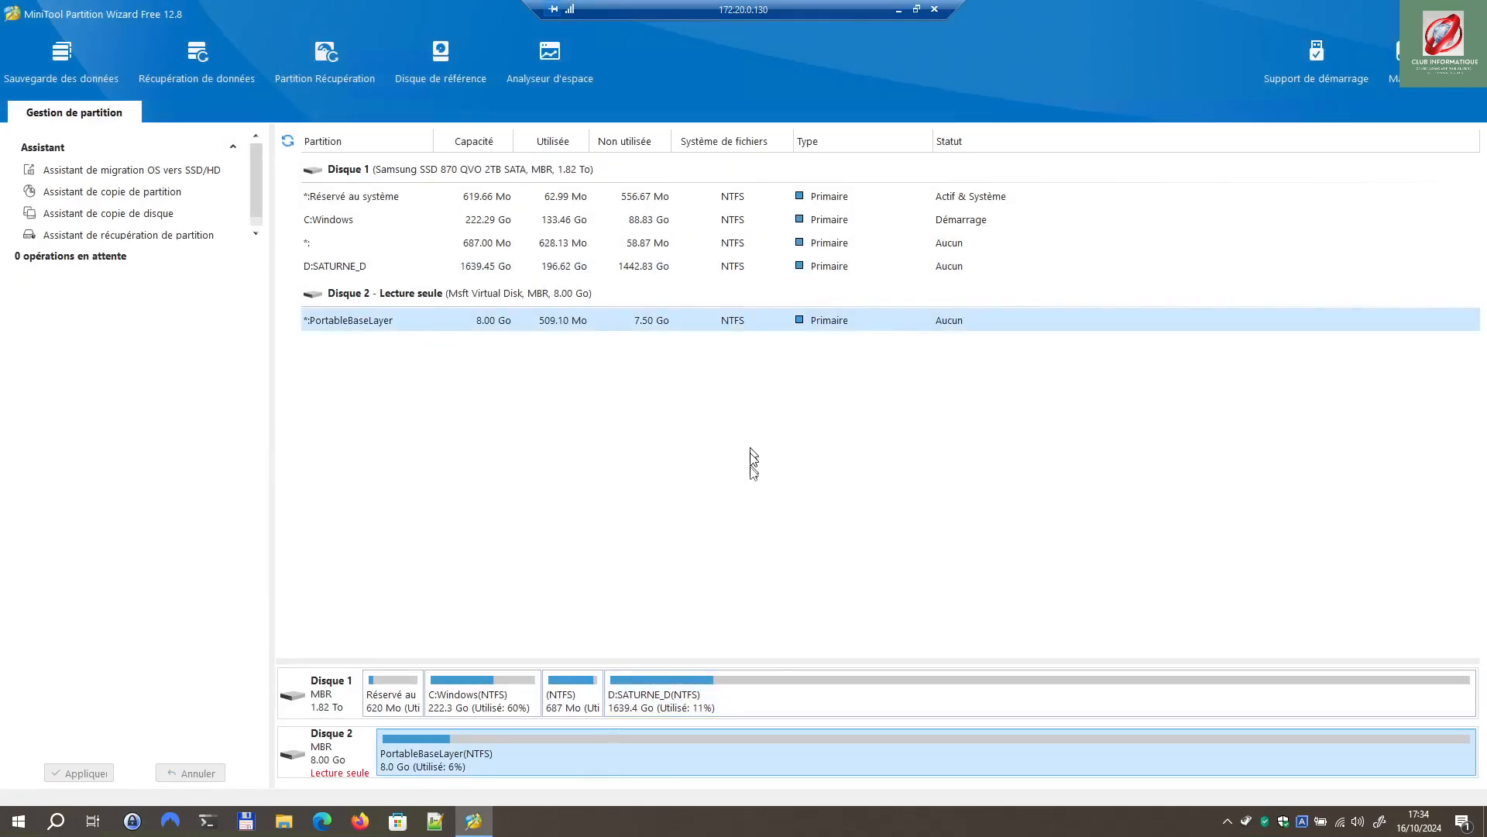
click(813, 706)
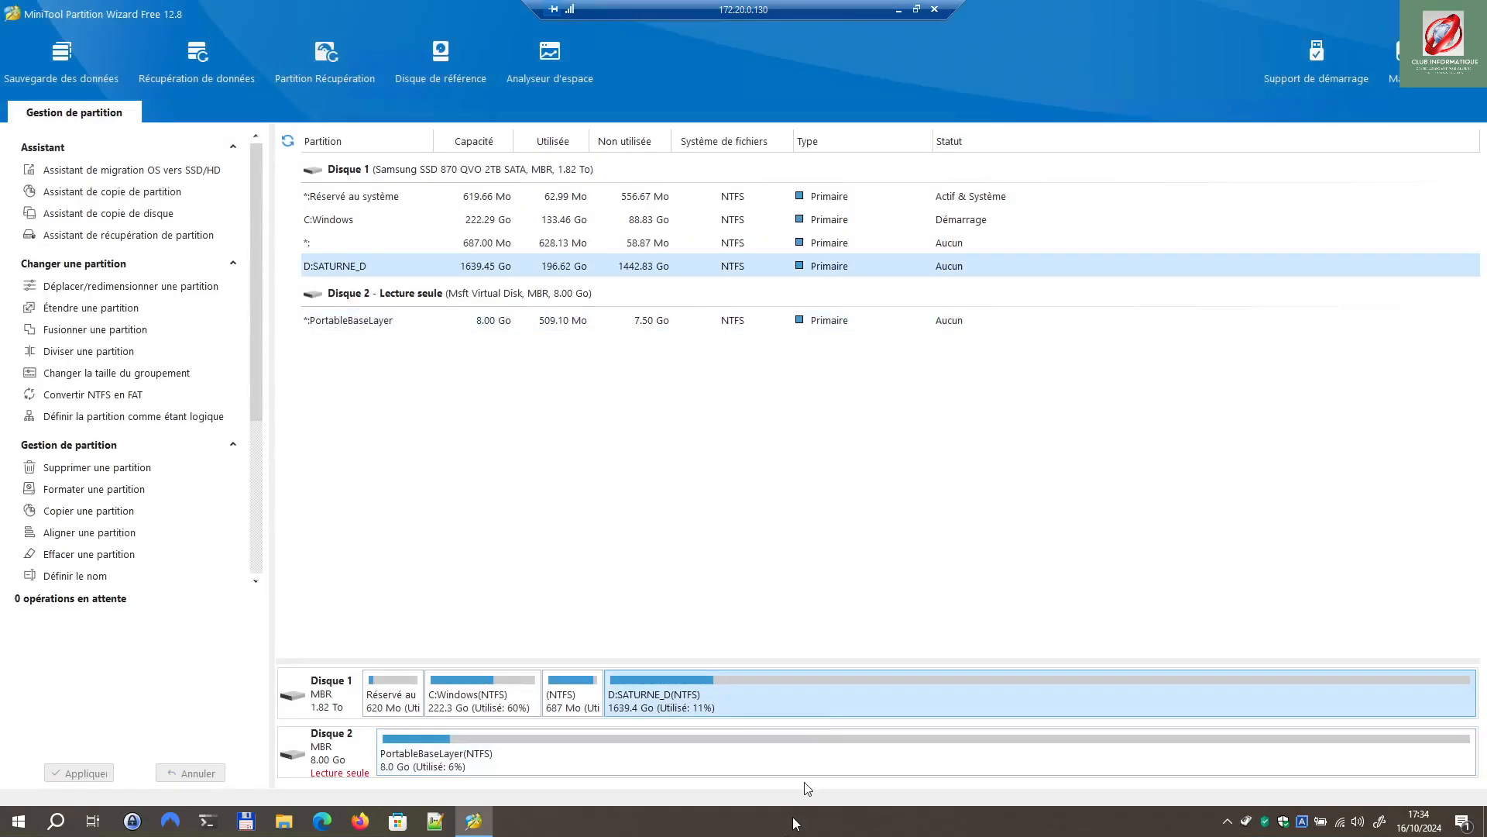
click(898, 10)
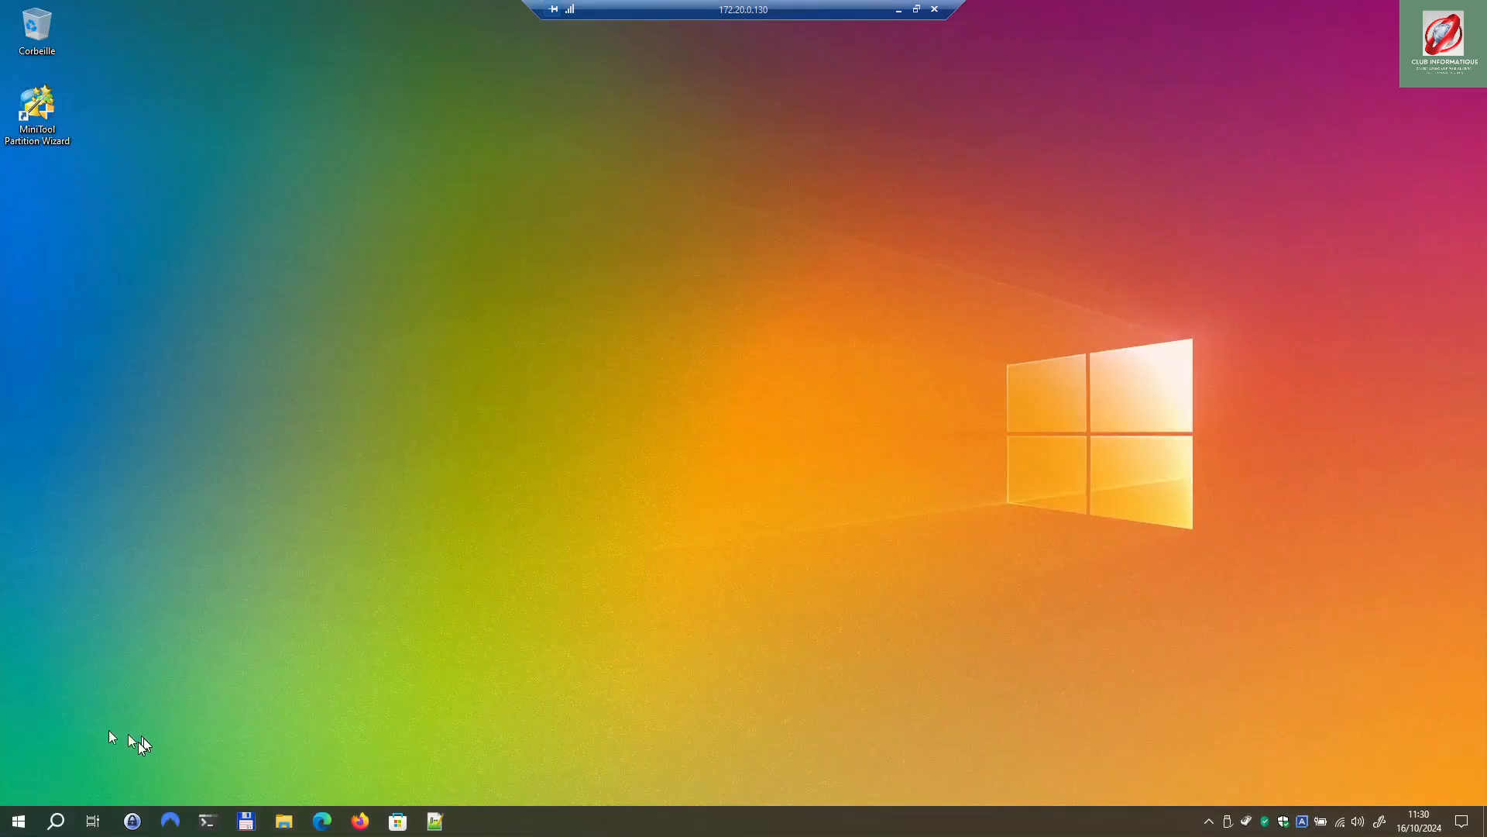
Step: Open Settings > Comptes > Famille et autres utilisateurs, approving the administrator prompt
click(16, 824)
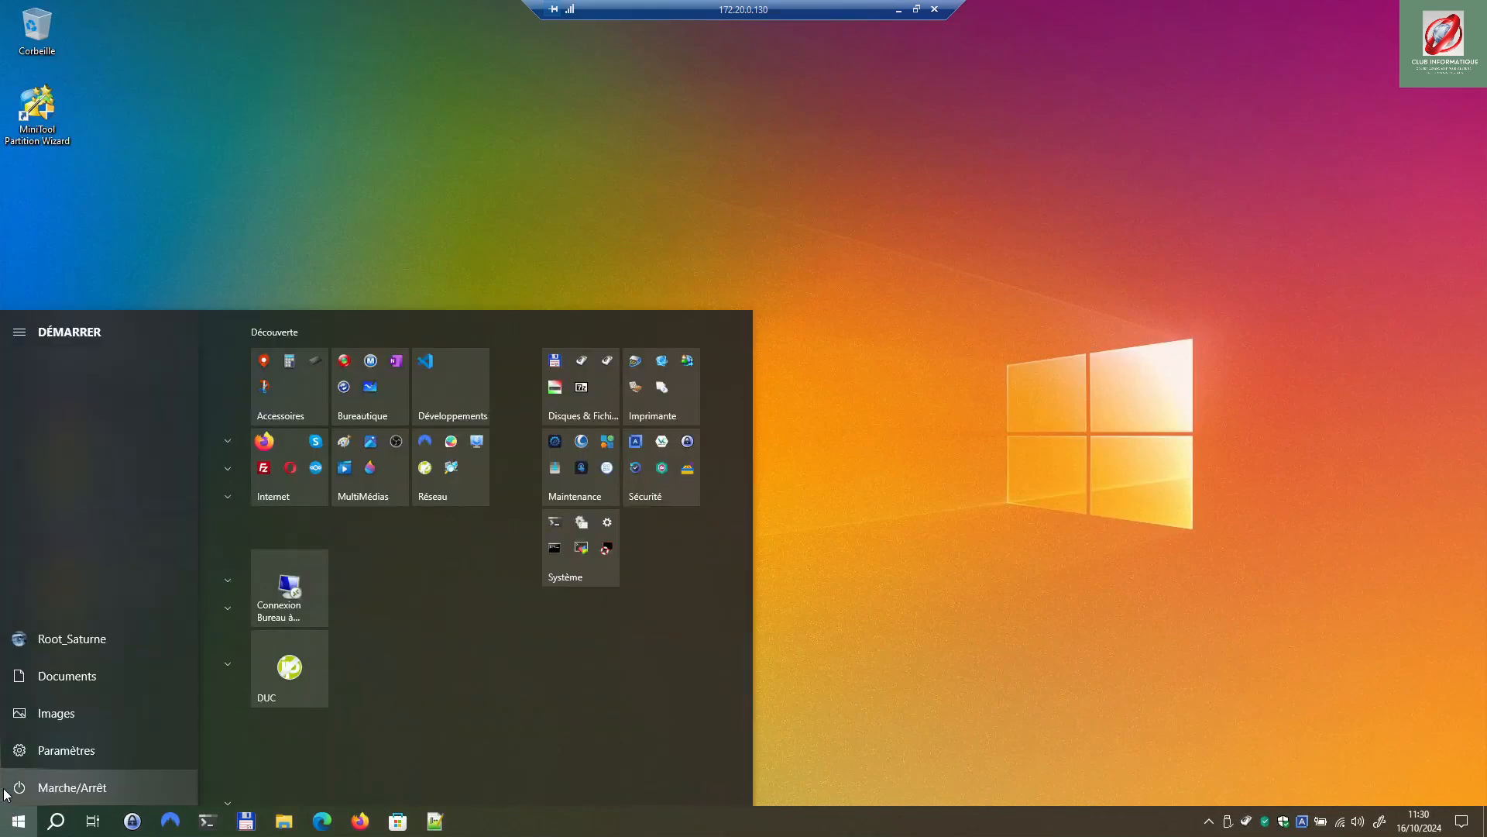
click(45, 751)
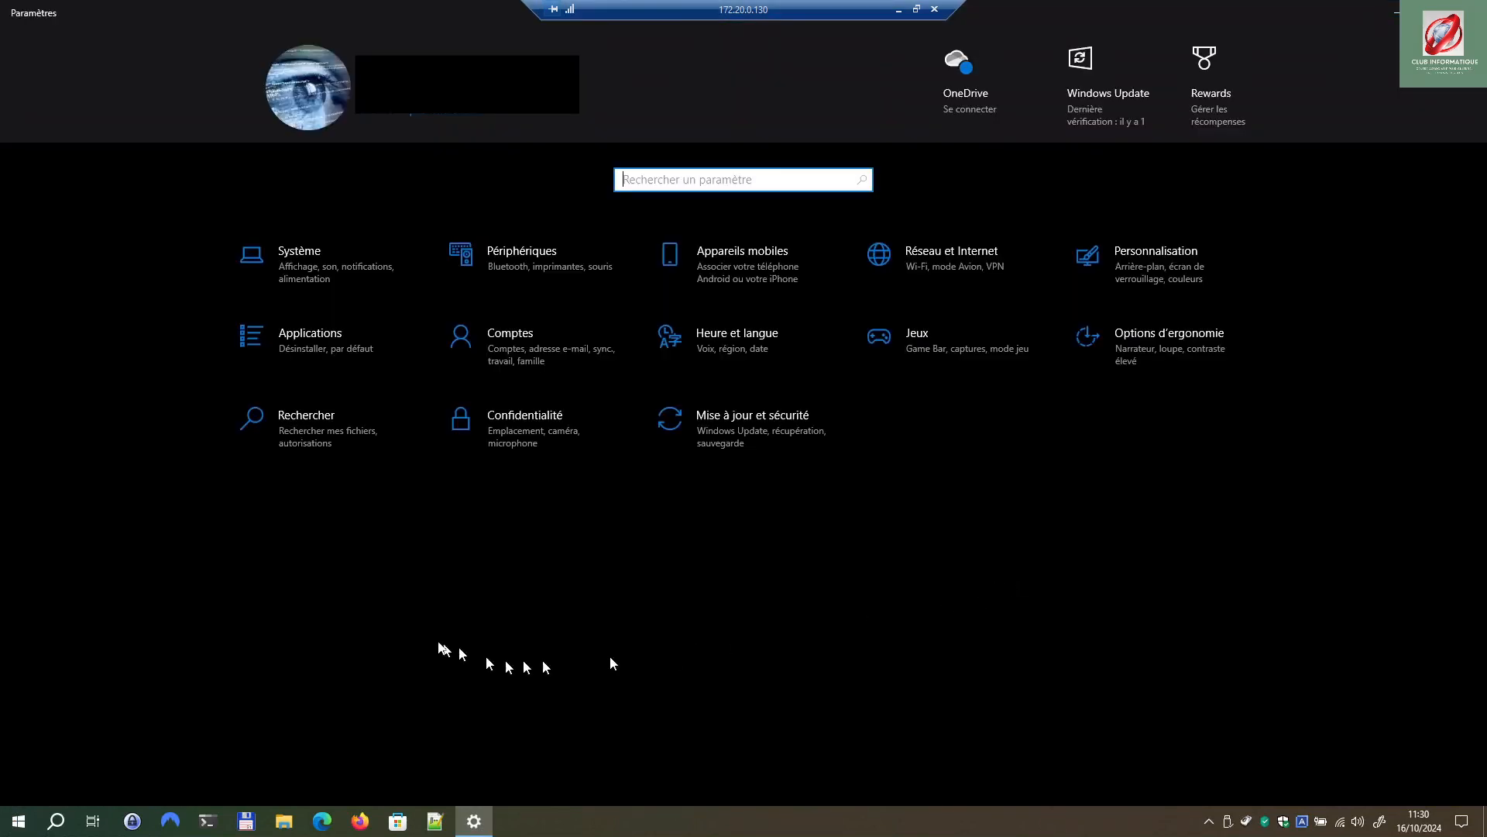
click(492, 362)
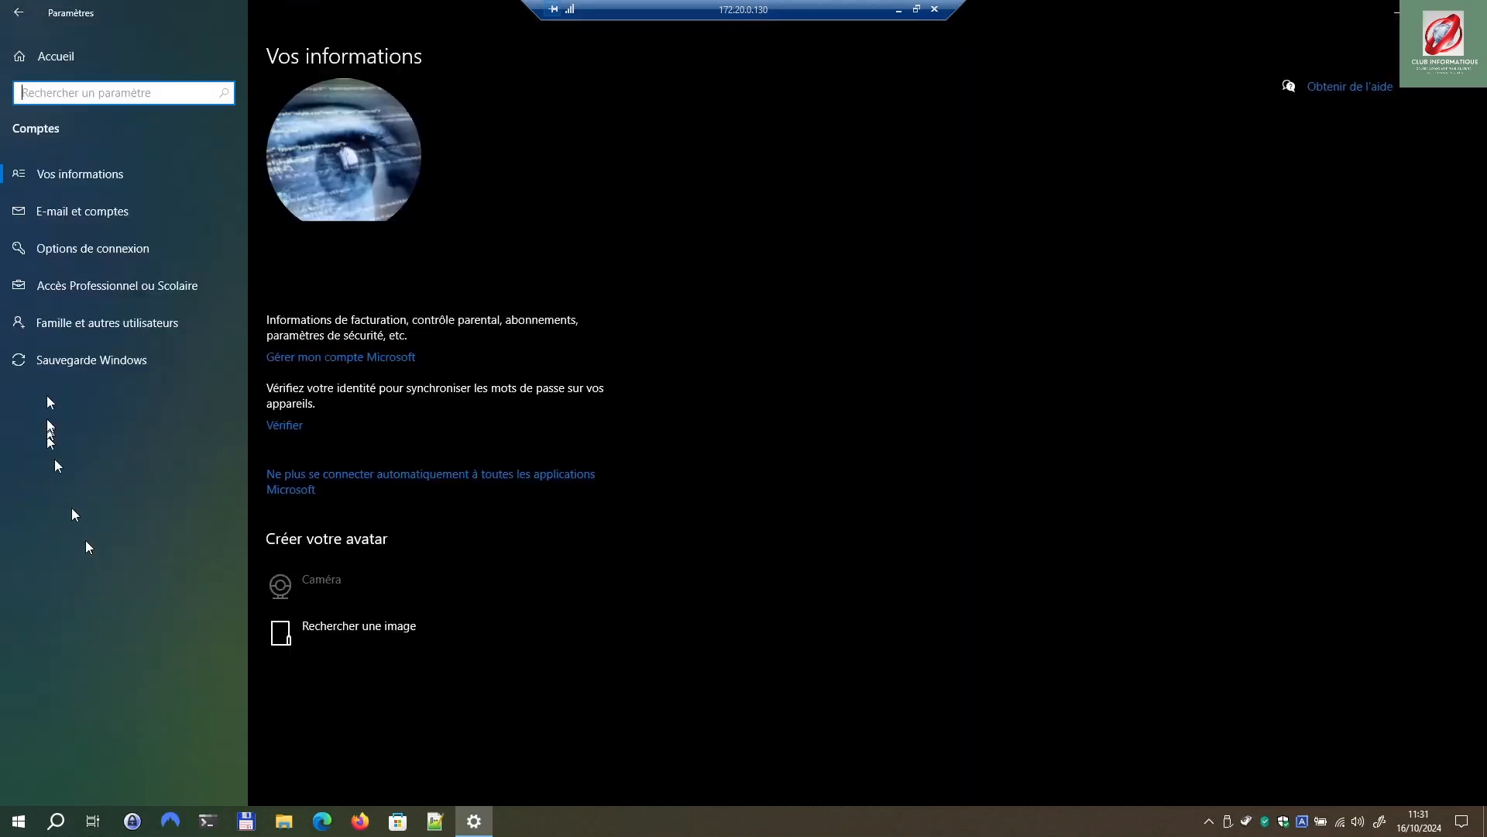
click(103, 317)
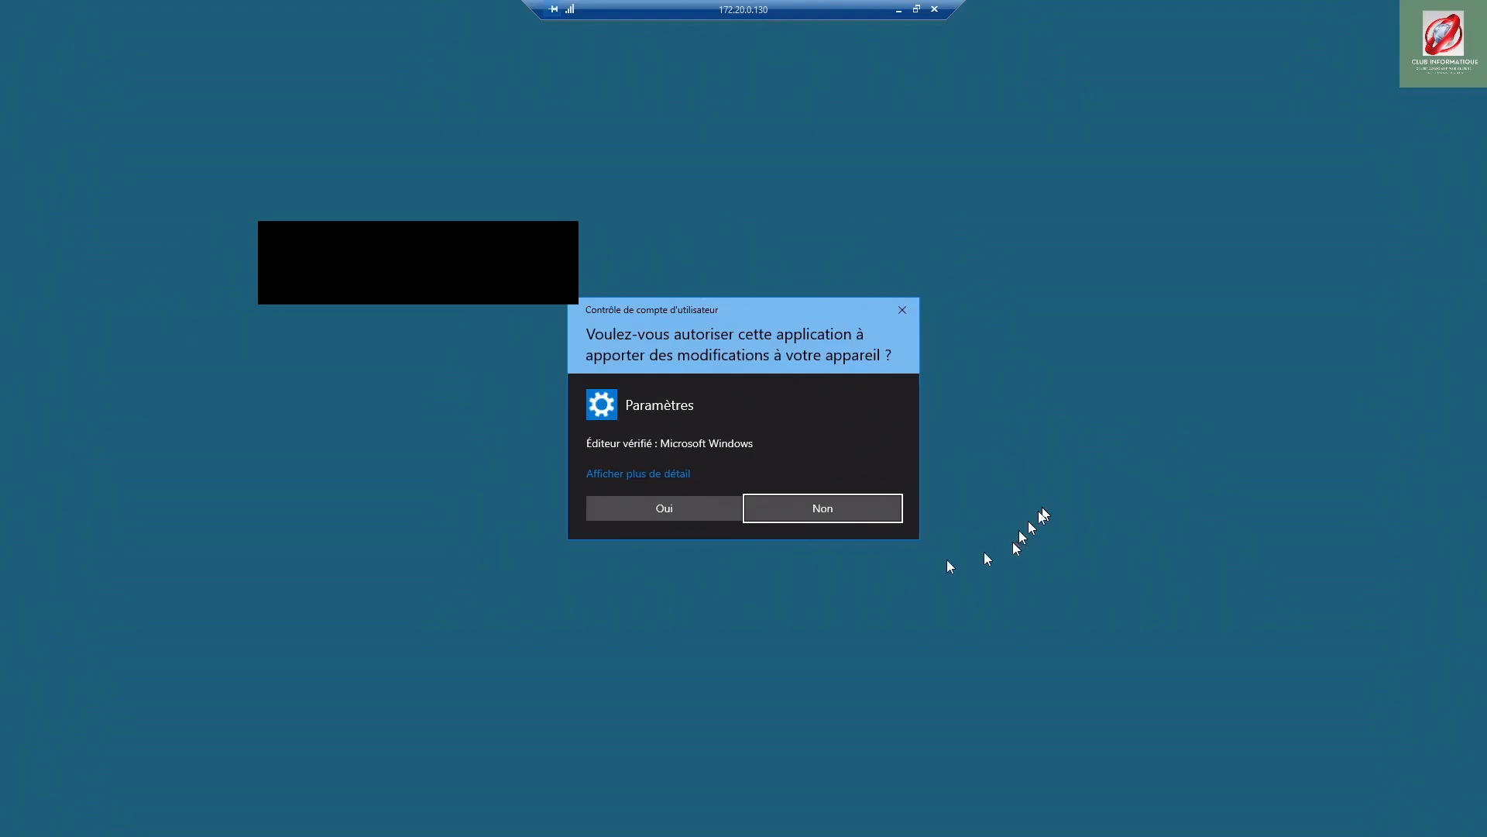
click(673, 503)
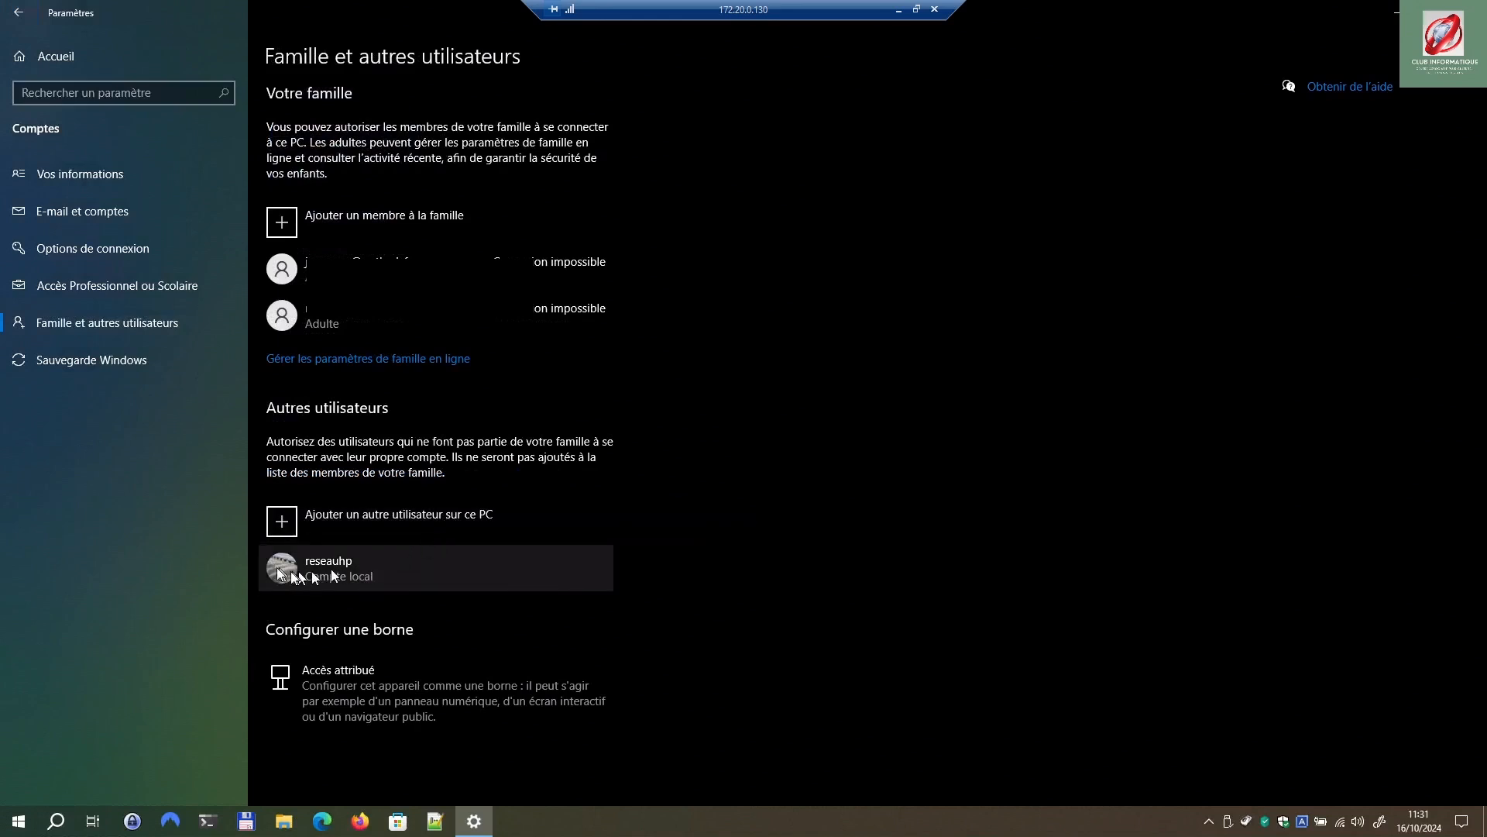
Step: Add a local user 'provisoire' without a Microsoft account and enter and confirm its password
click(282, 521)
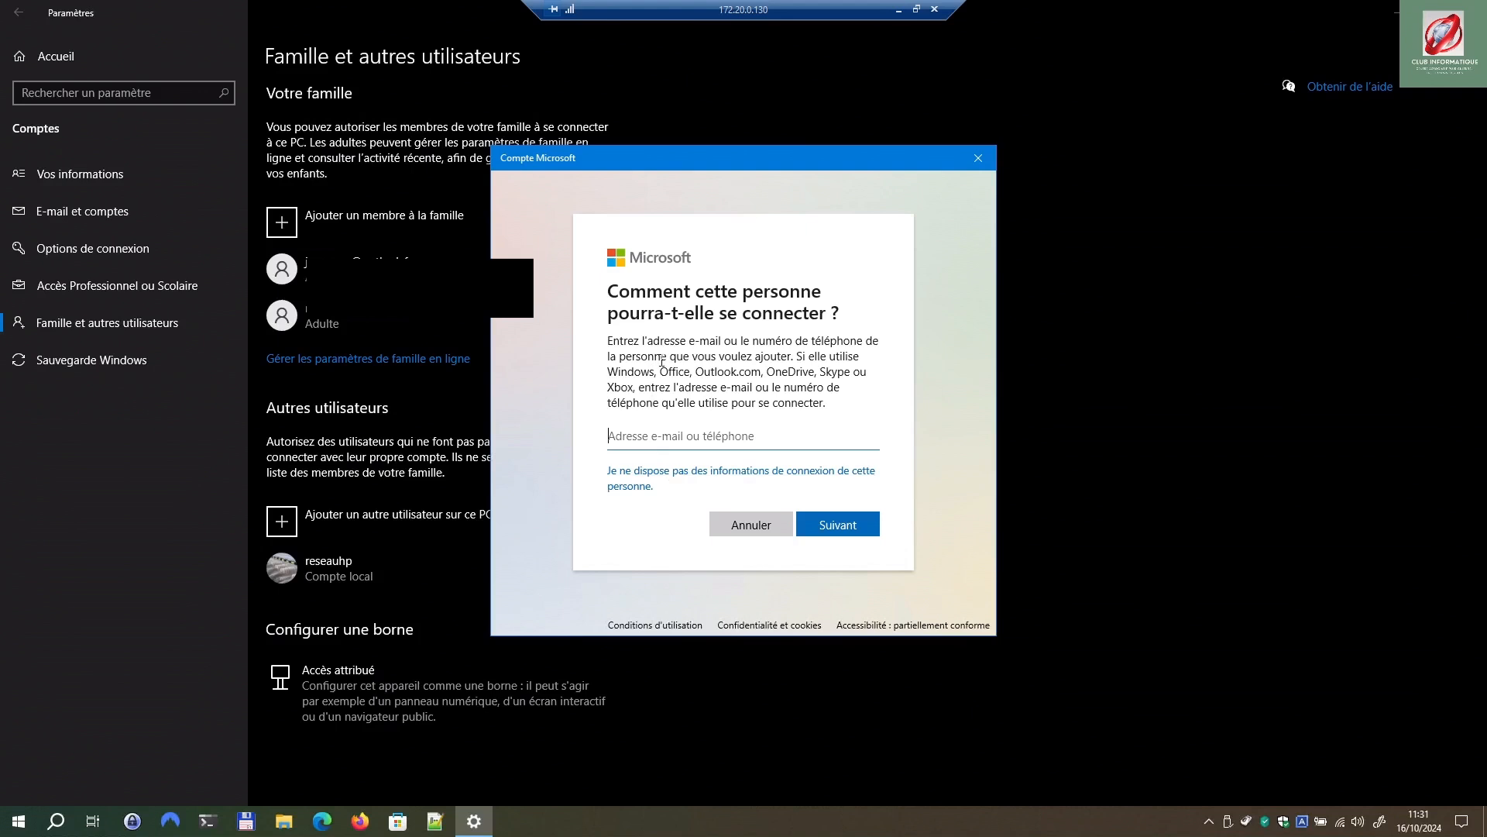
click(720, 481)
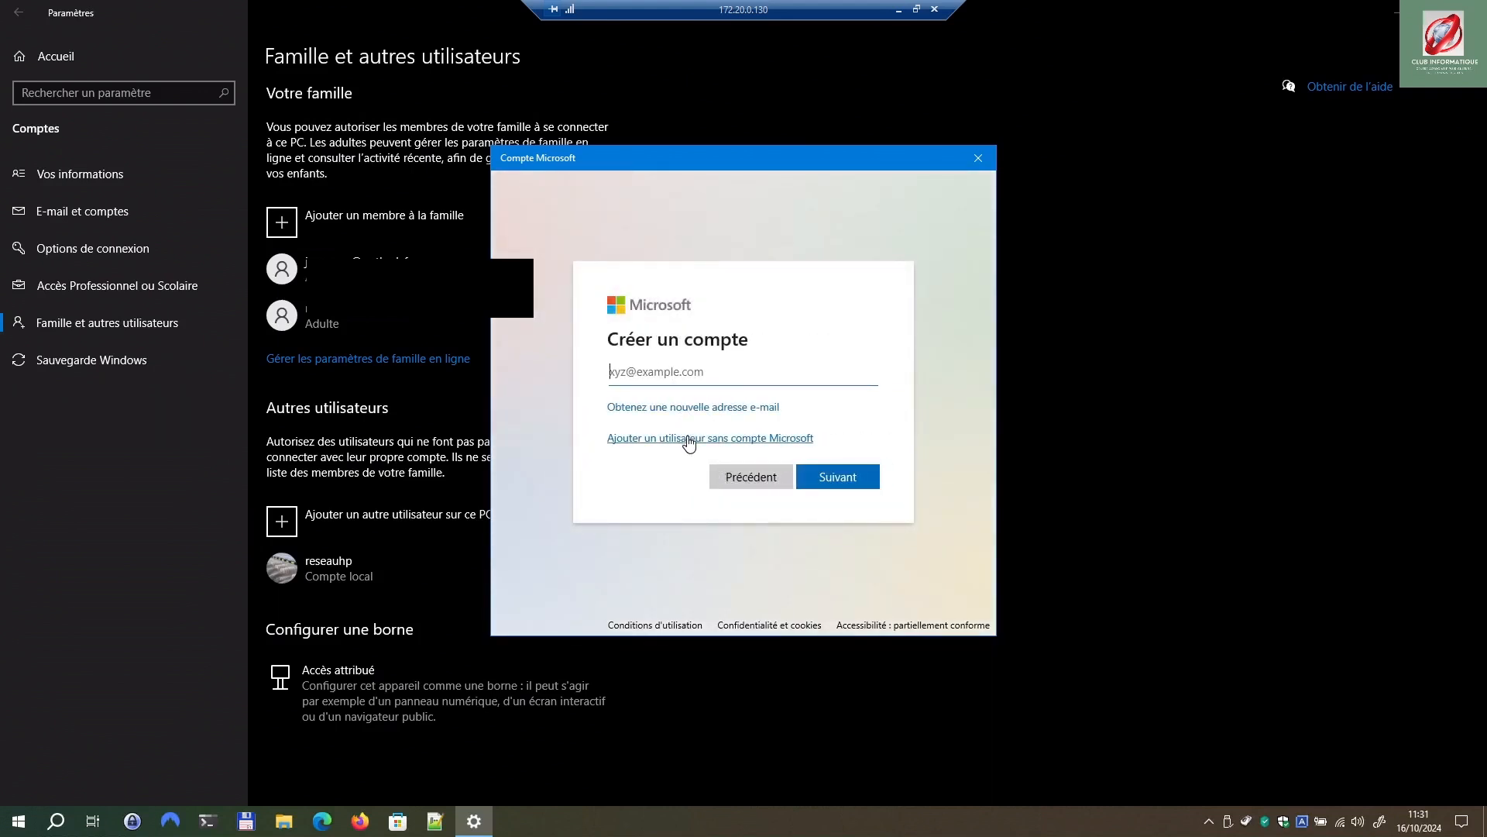
click(689, 440)
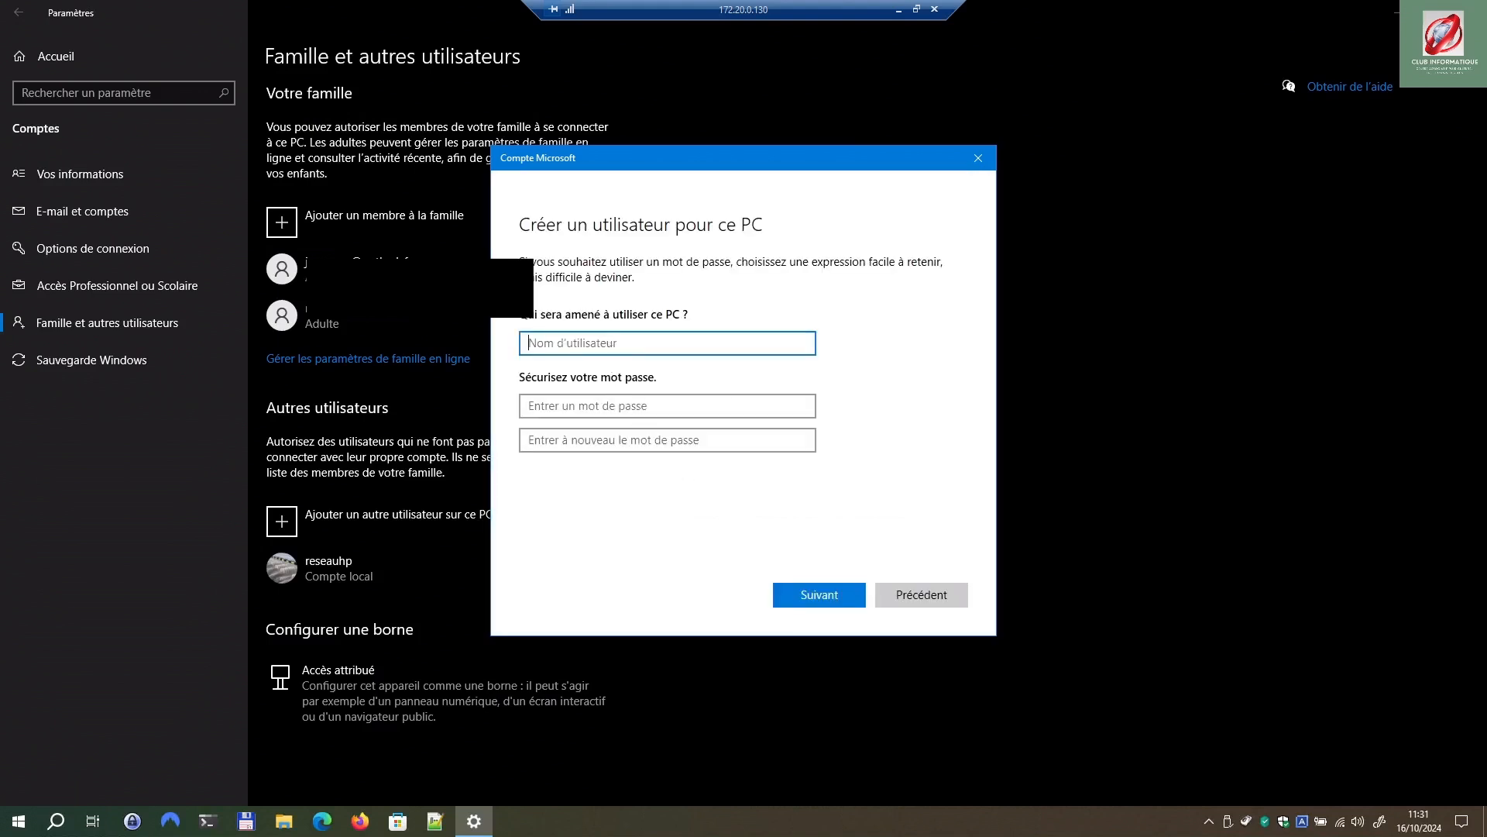
text(provisoire)
click(558, 408)
text(p)
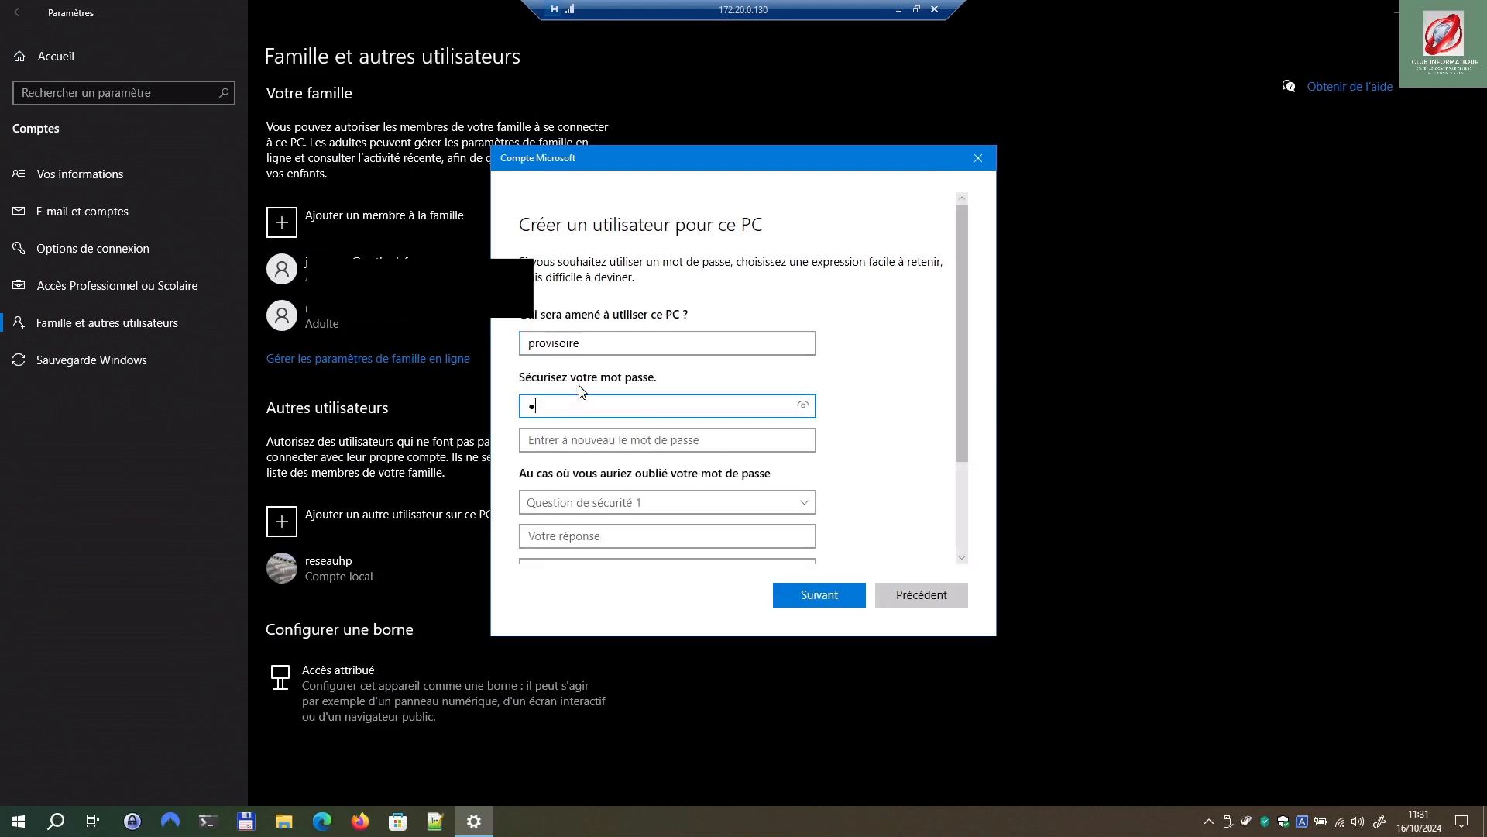
text(••••)
click(586, 434)
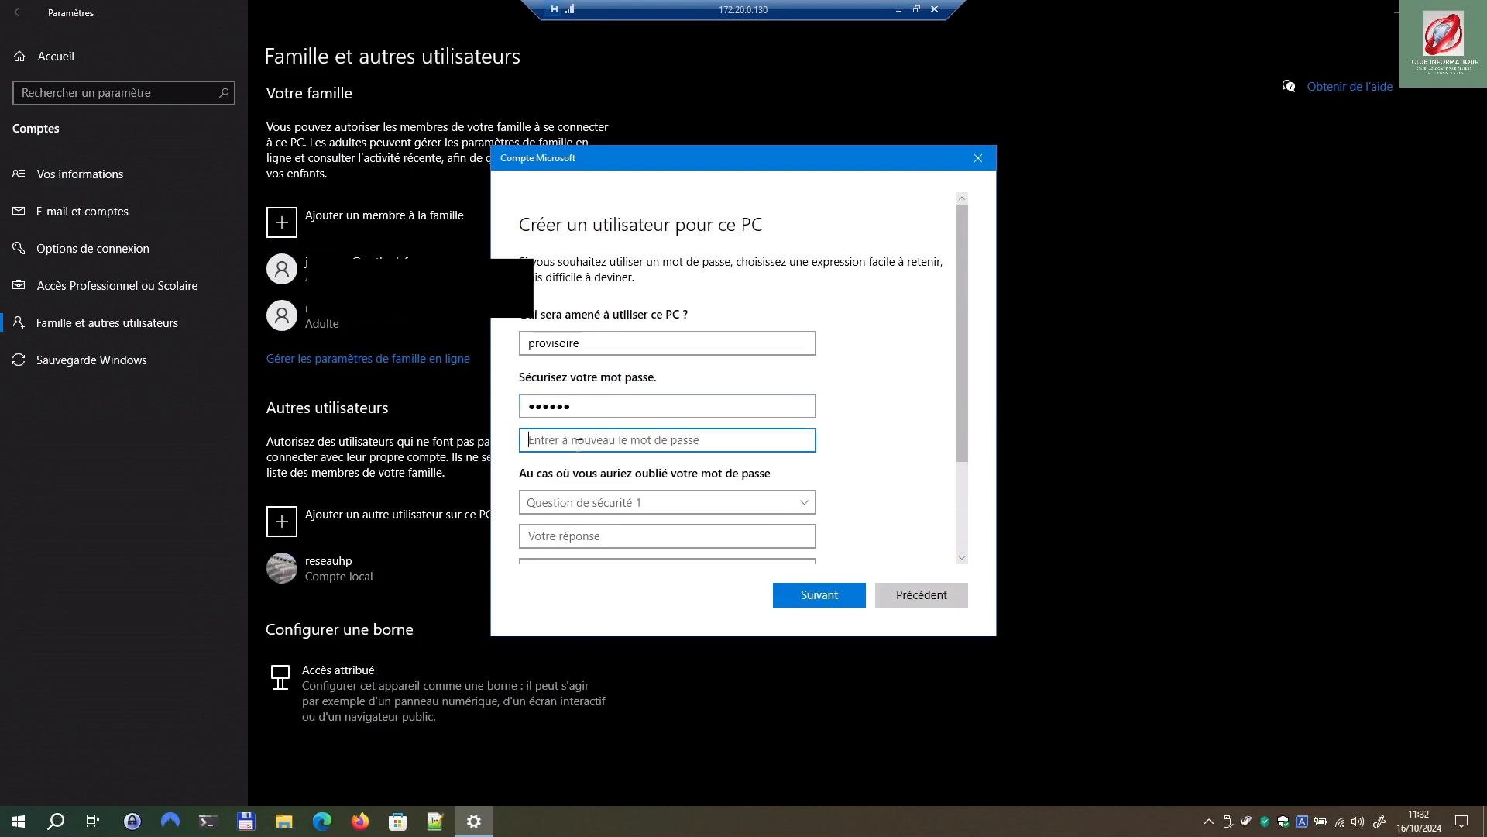
text(p••••)
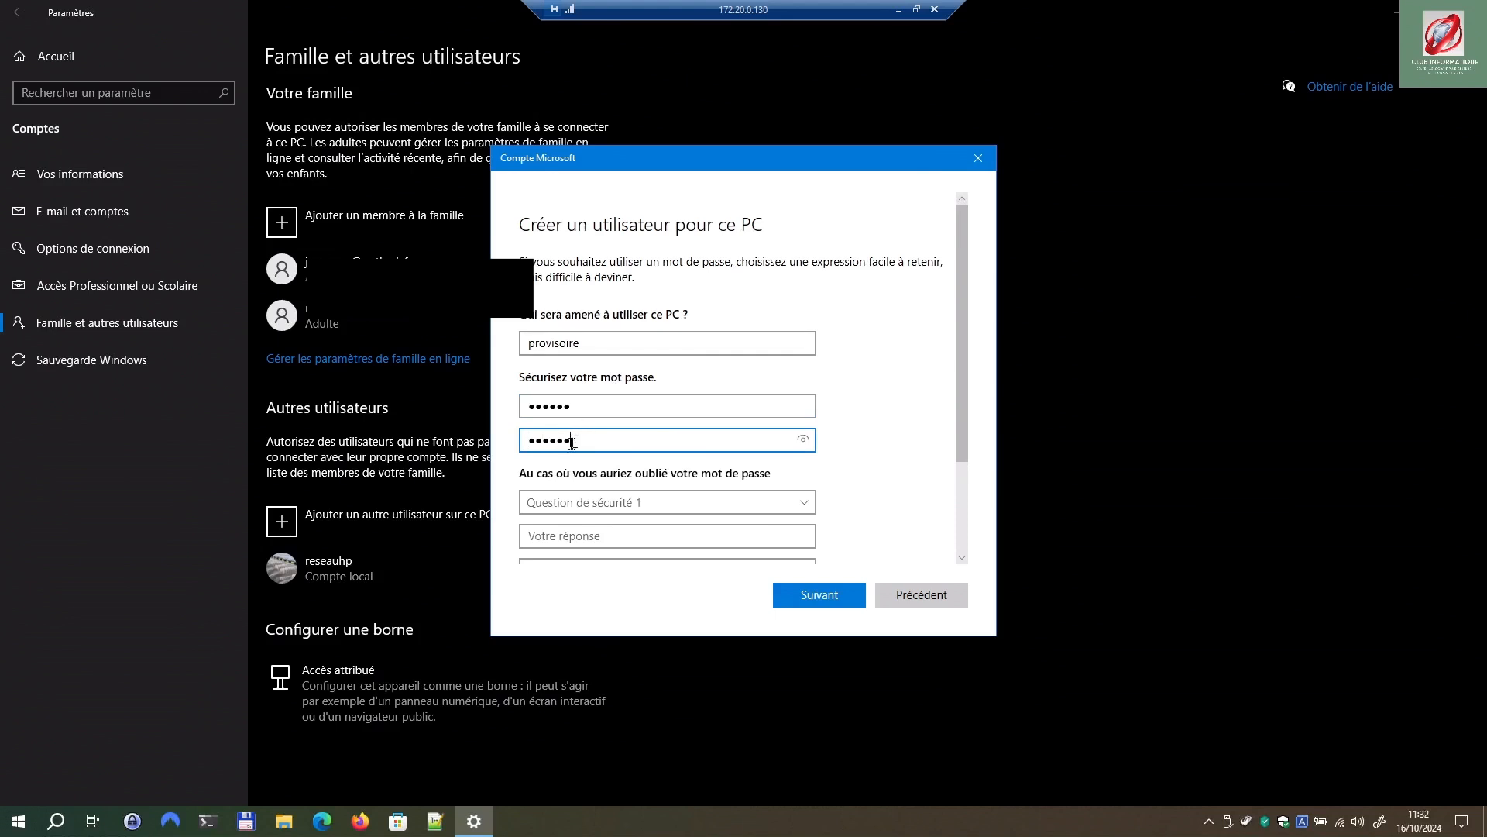
Step: Pick the first-pet and birth-city security questions and fill in their answers
click(600, 504)
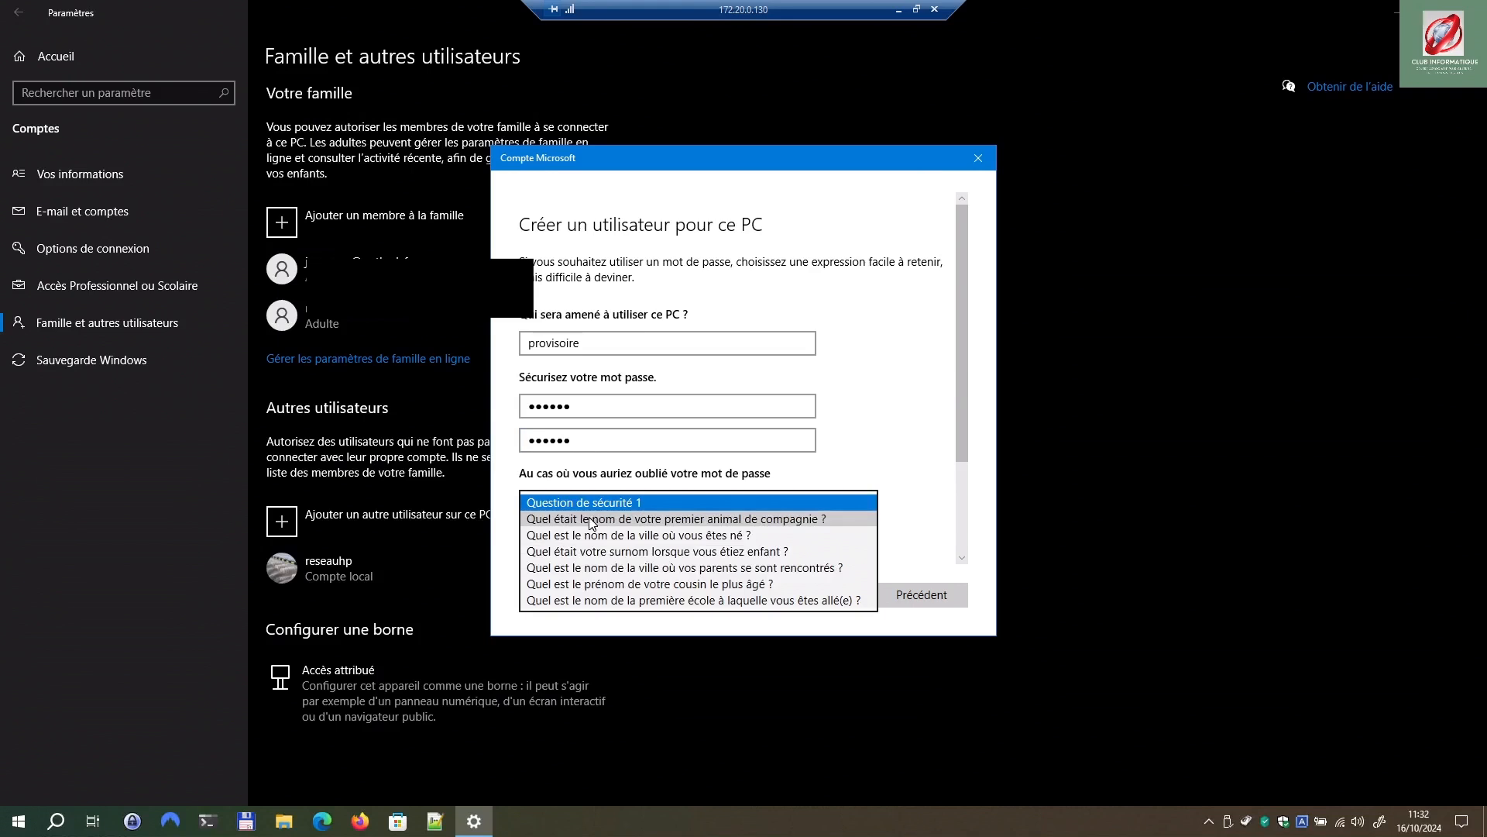
click(593, 519)
click(596, 538)
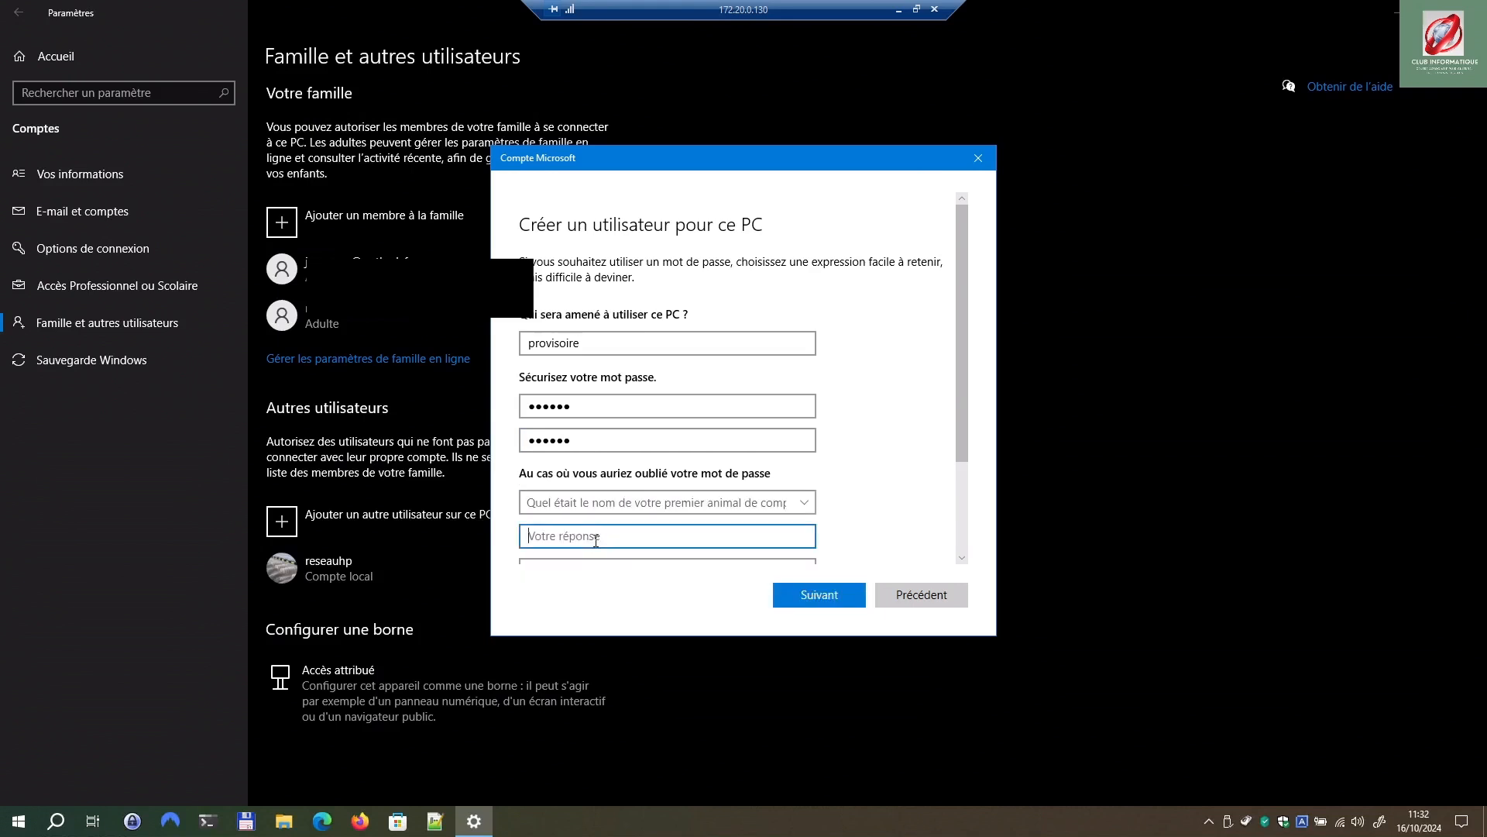
scroll(689, 425, down, 3)
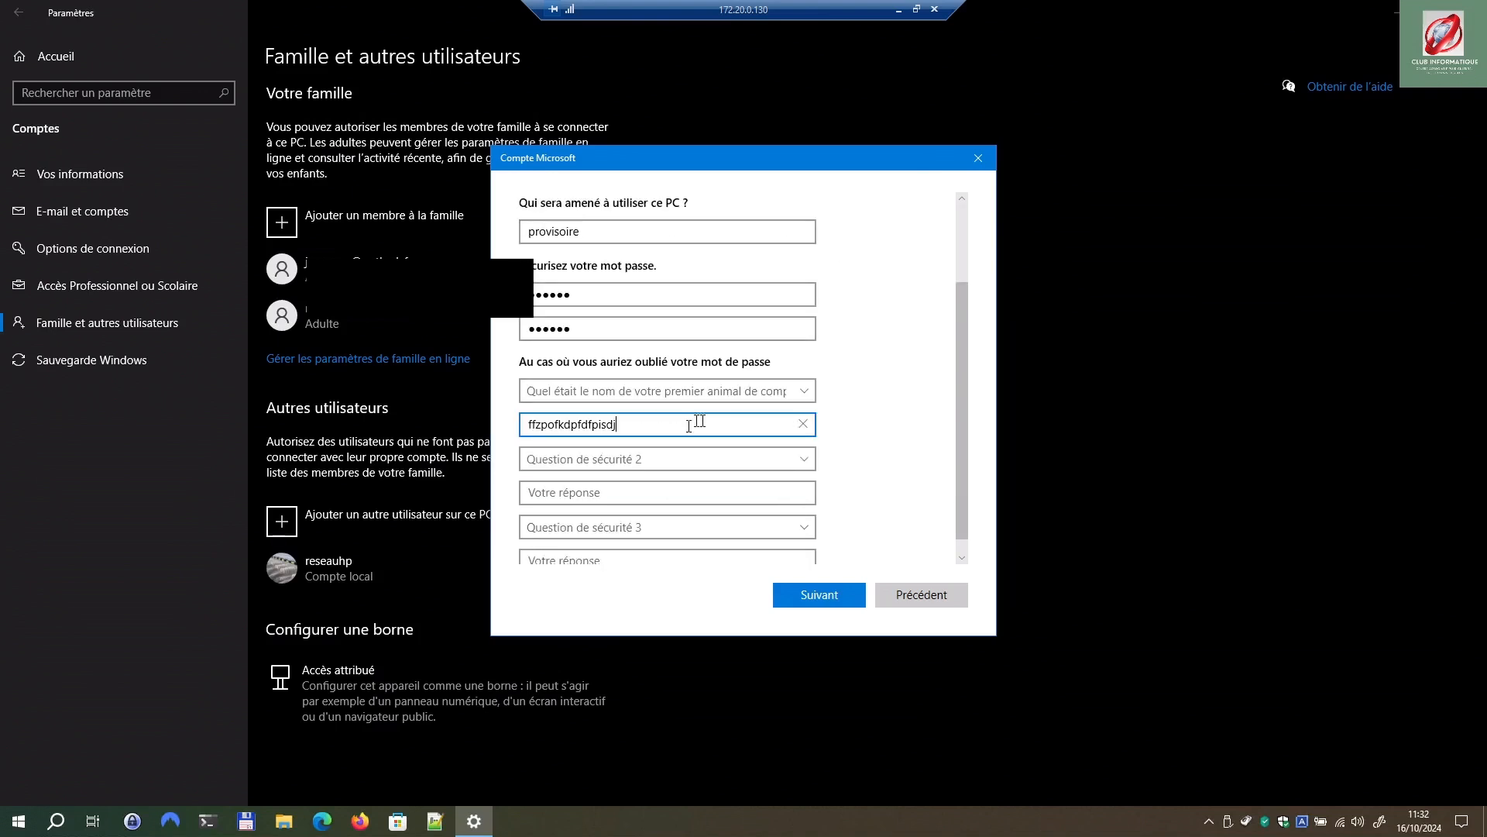
click(590, 460)
click(586, 485)
click(586, 492)
Step: Set the childhood-nickname security question with its answer and submit the account details
click(628, 529)
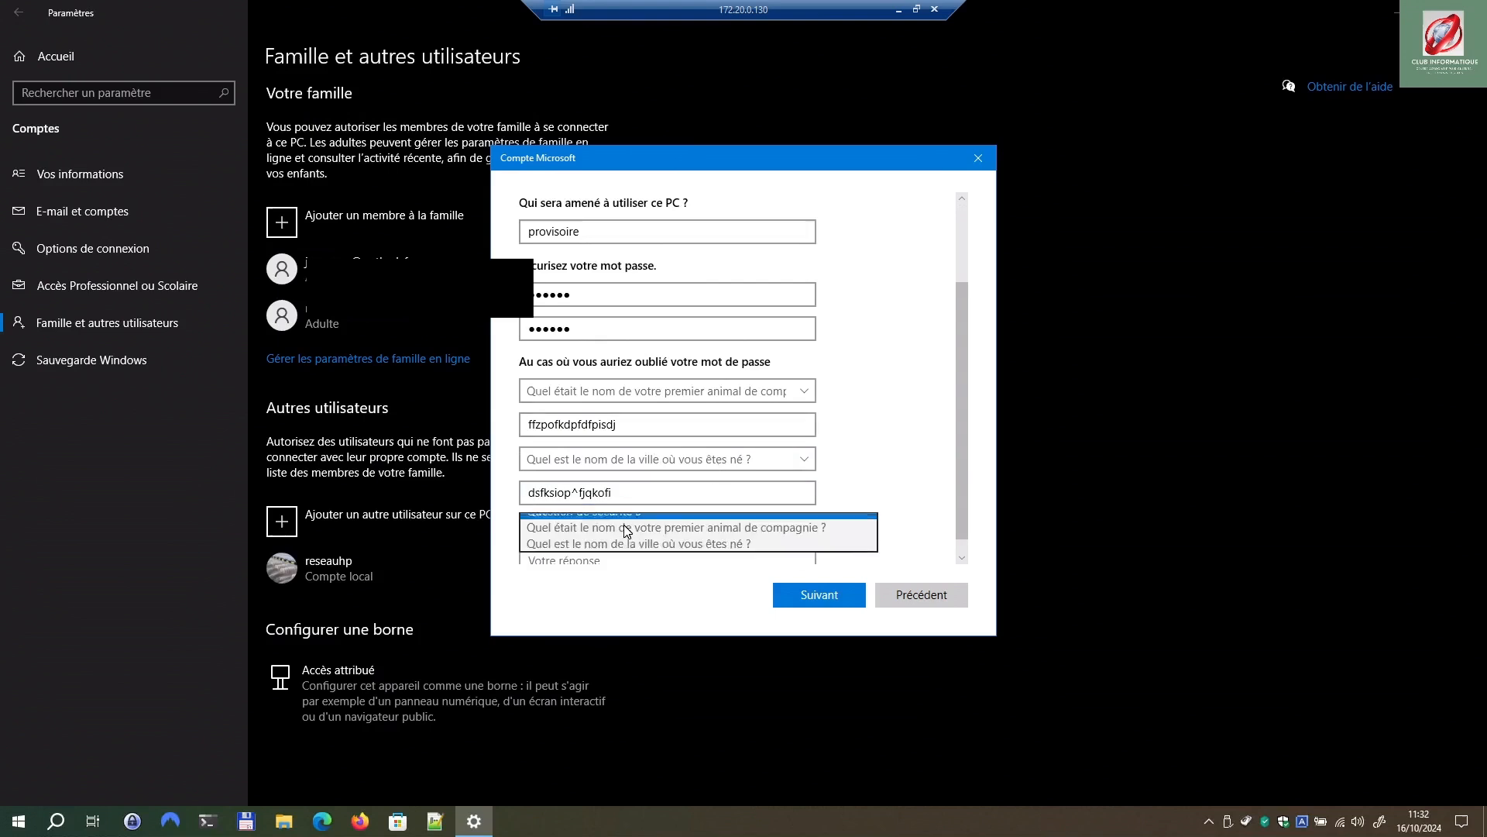
click(629, 564)
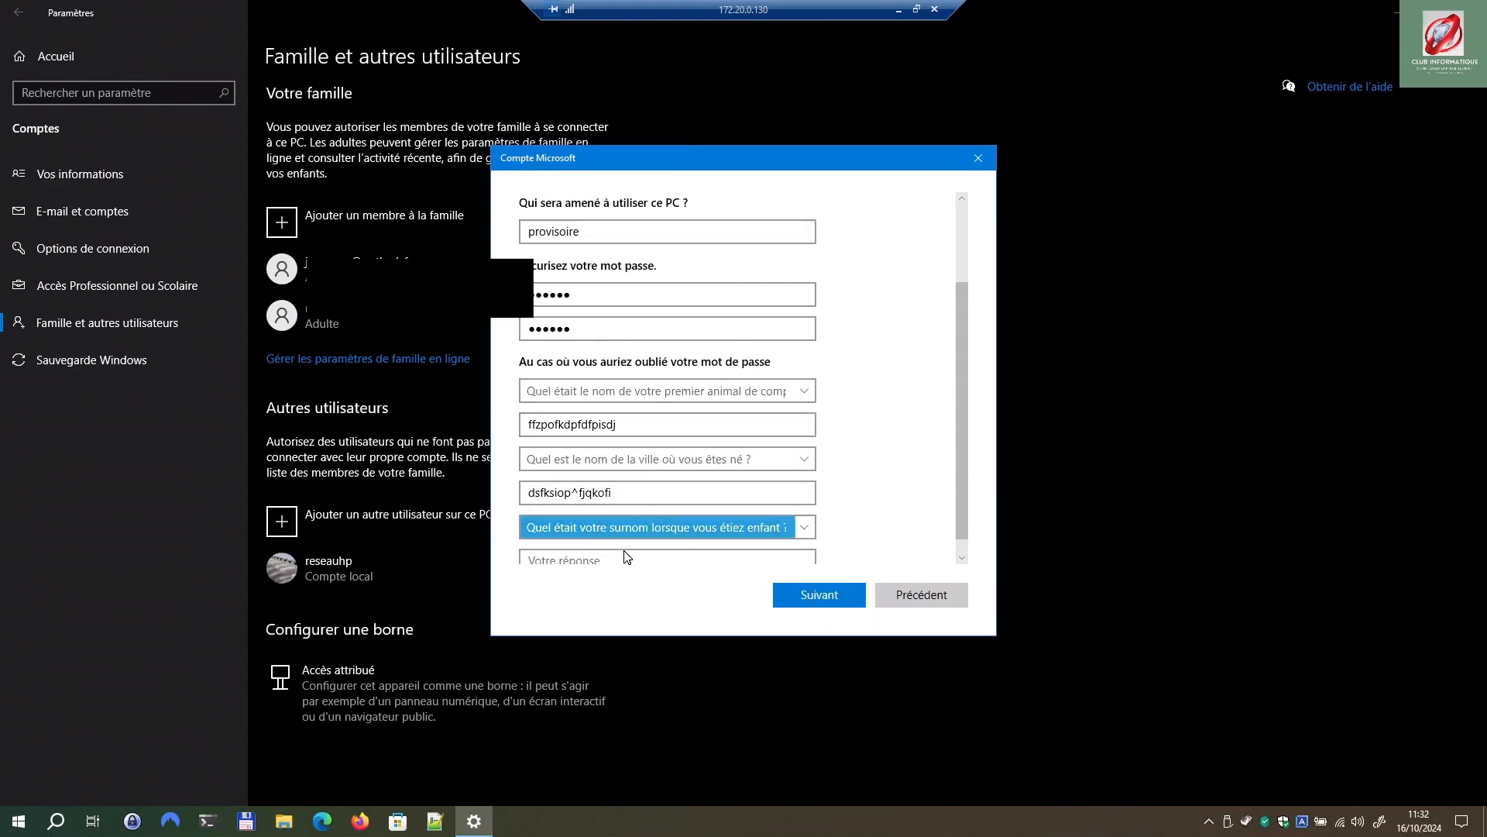
key(Tab)
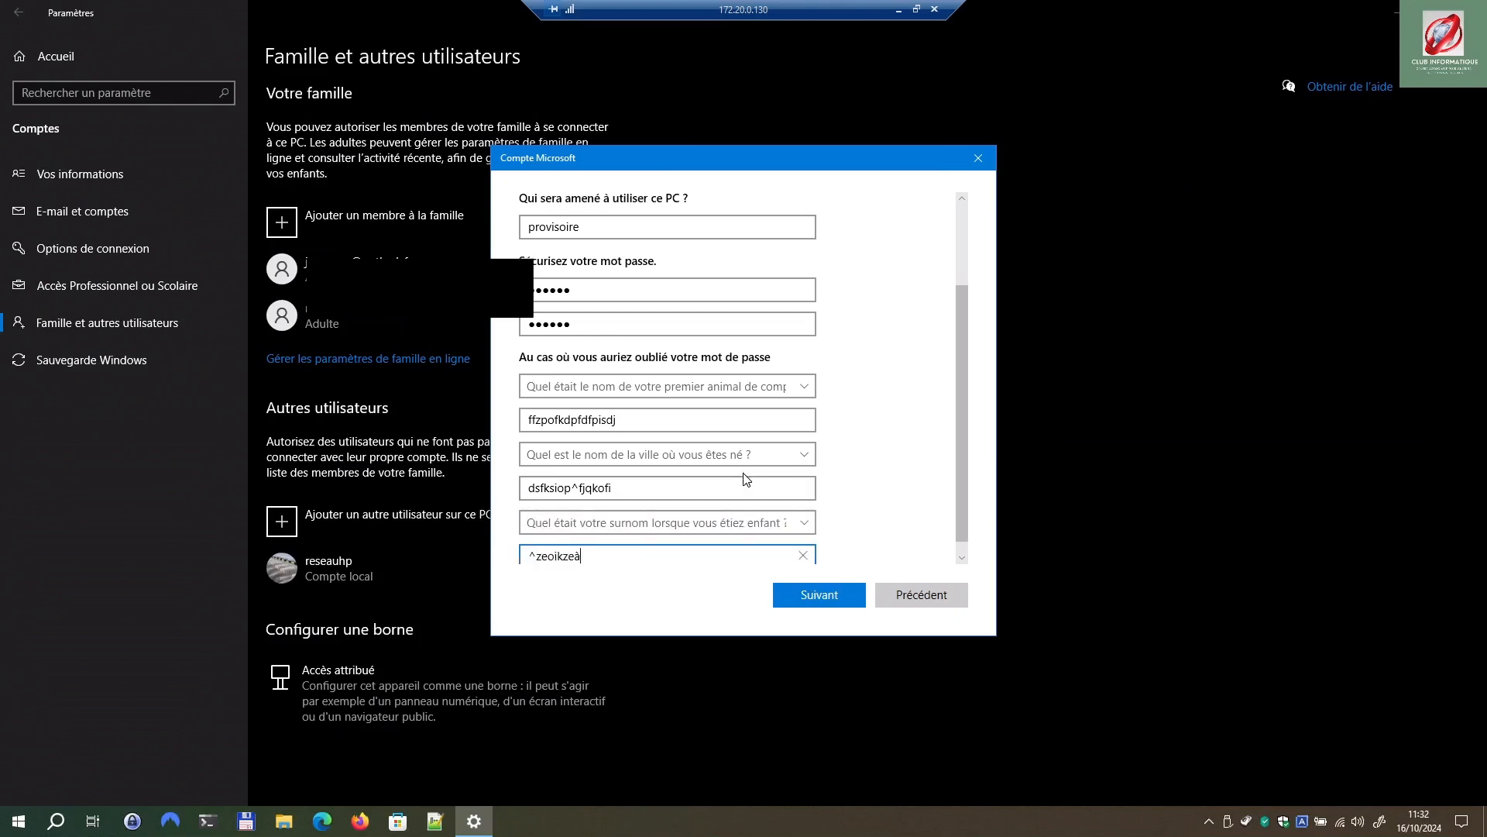
click(820, 594)
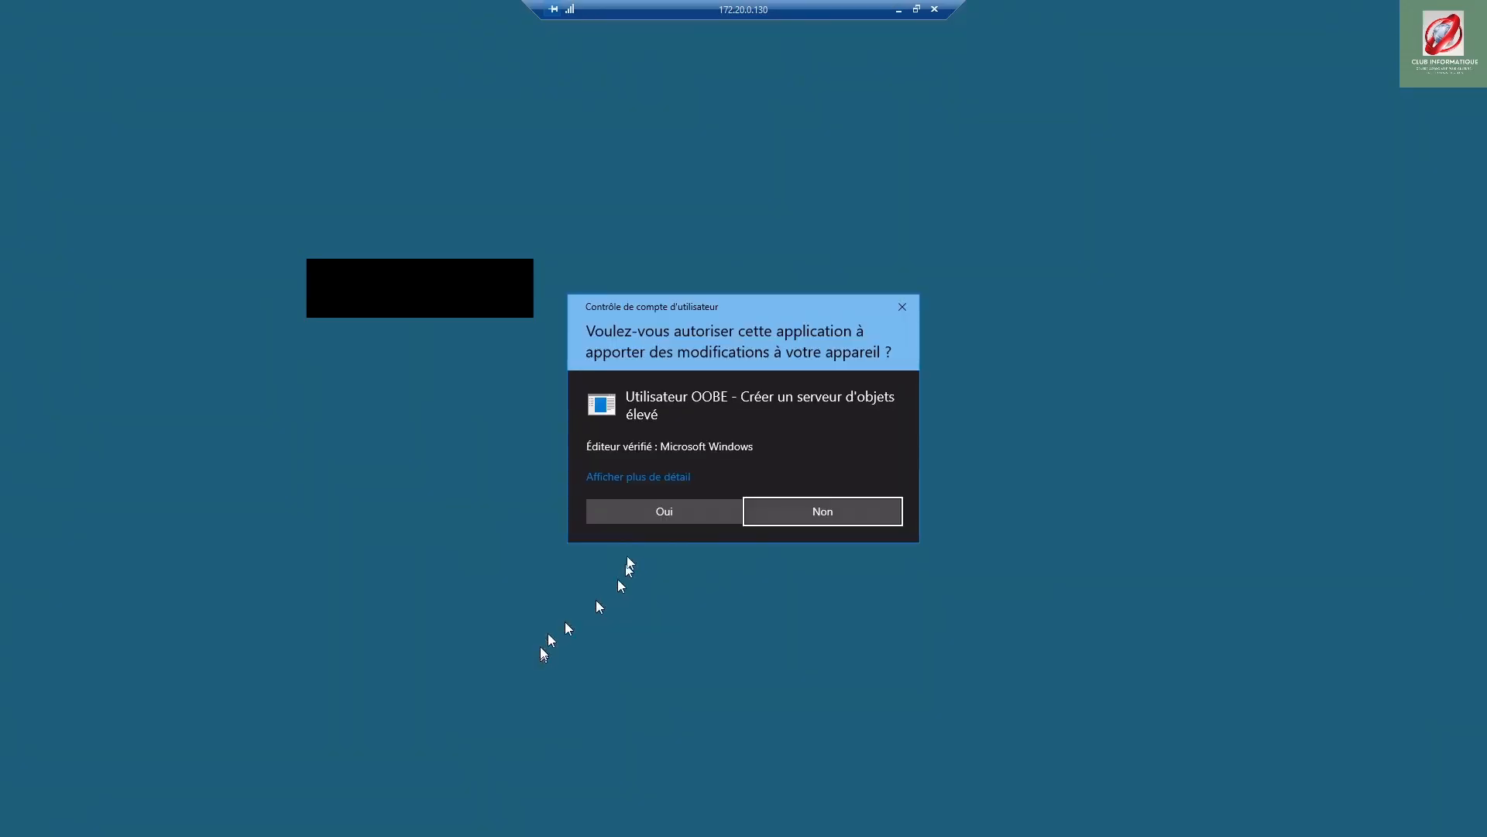
Step: Approve the account creation, then open provisoire's Type de compte dropdown after approving UAC
click(636, 505)
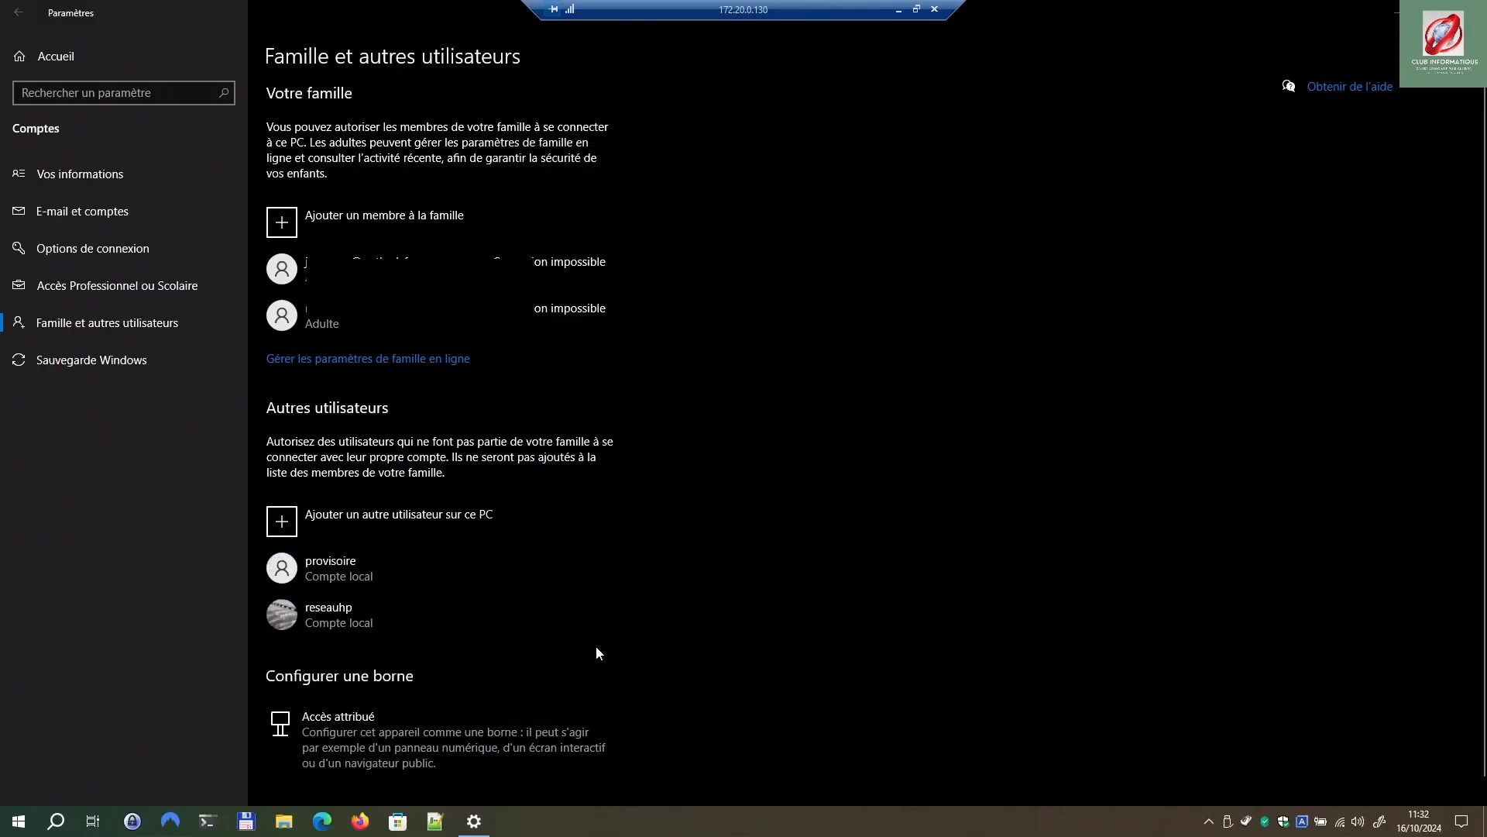
click(326, 572)
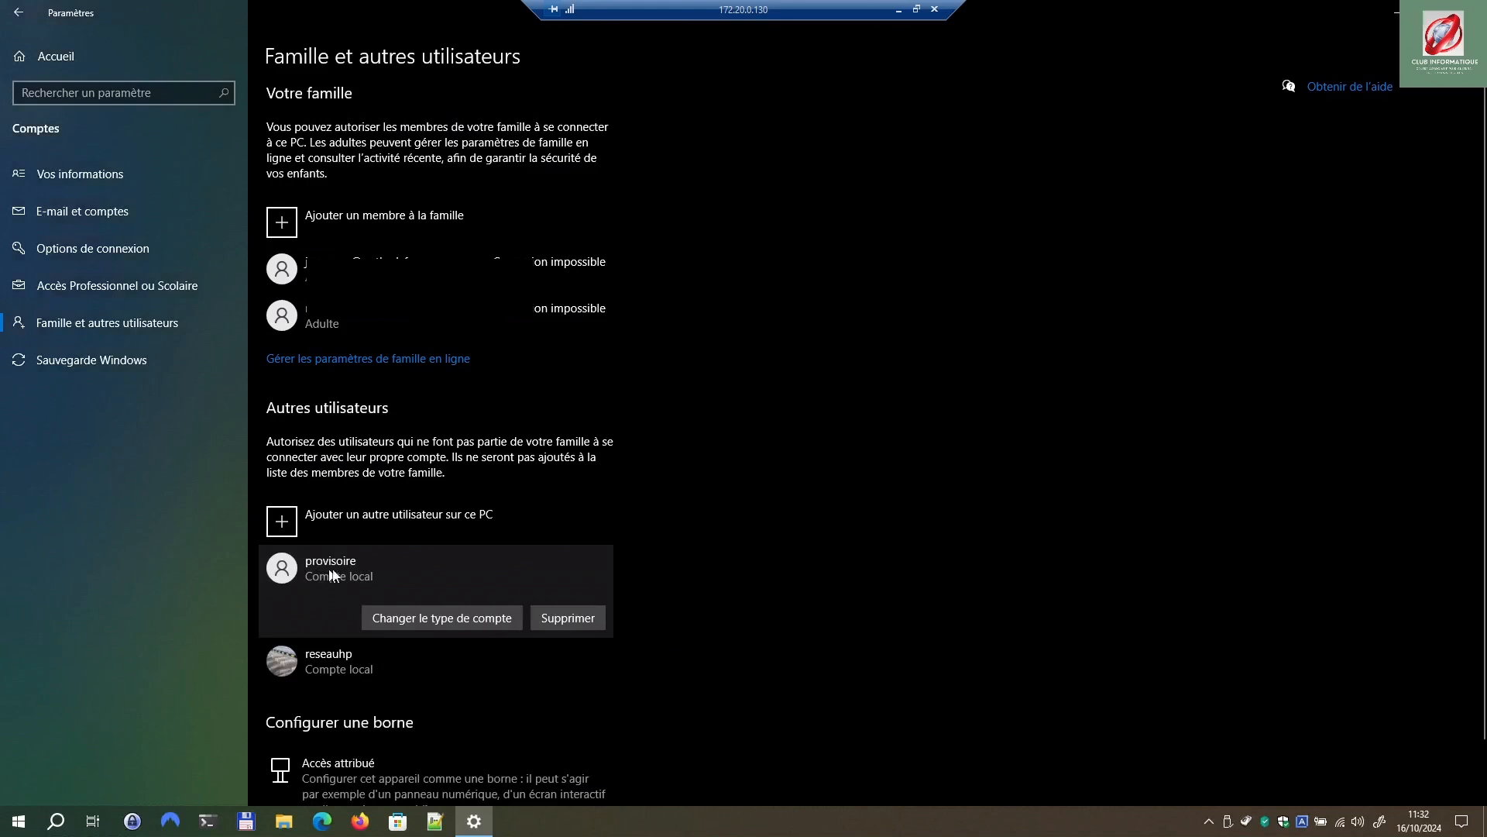
click(395, 620)
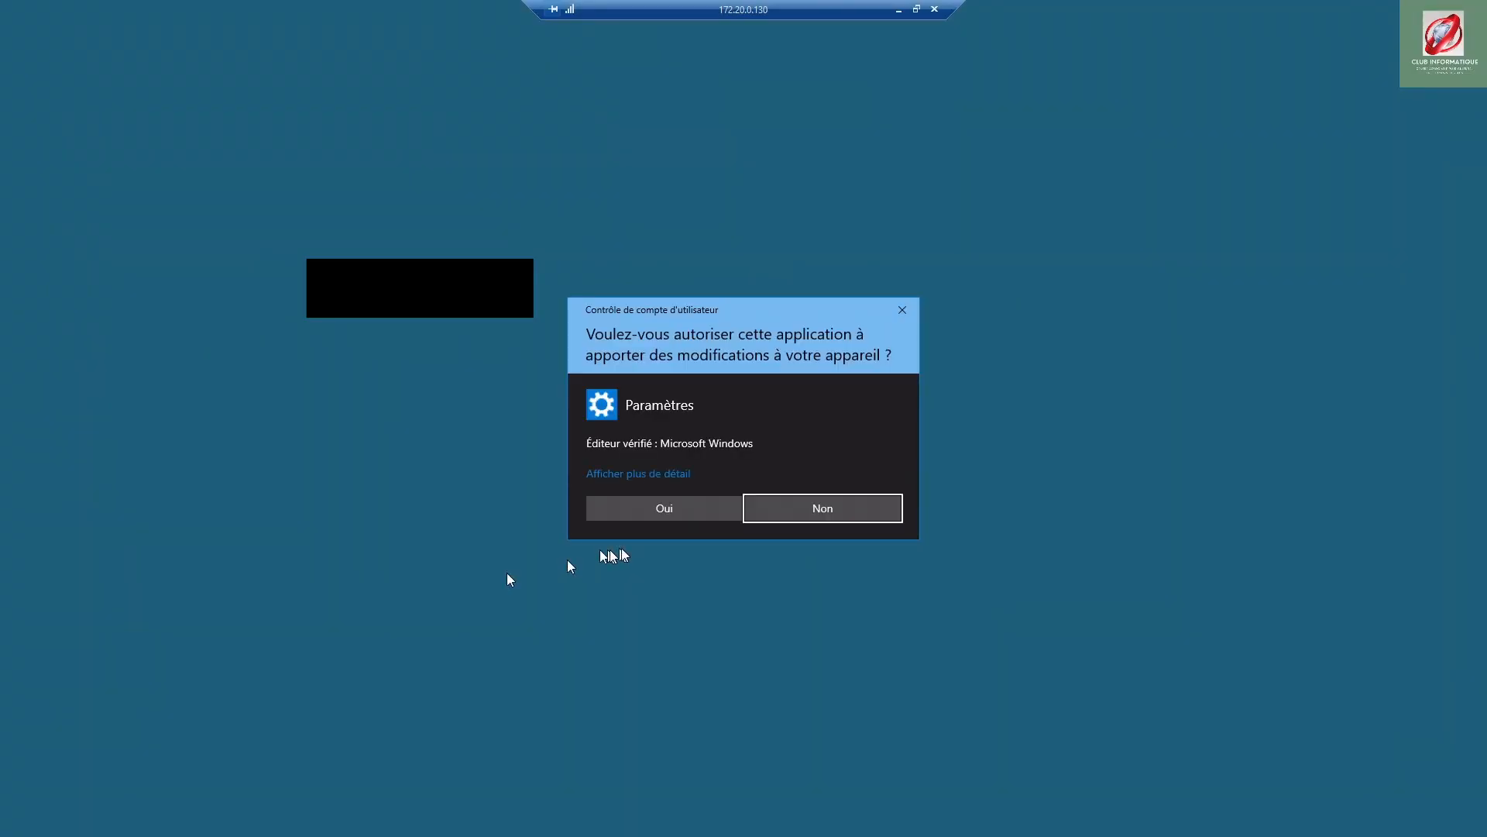
click(687, 513)
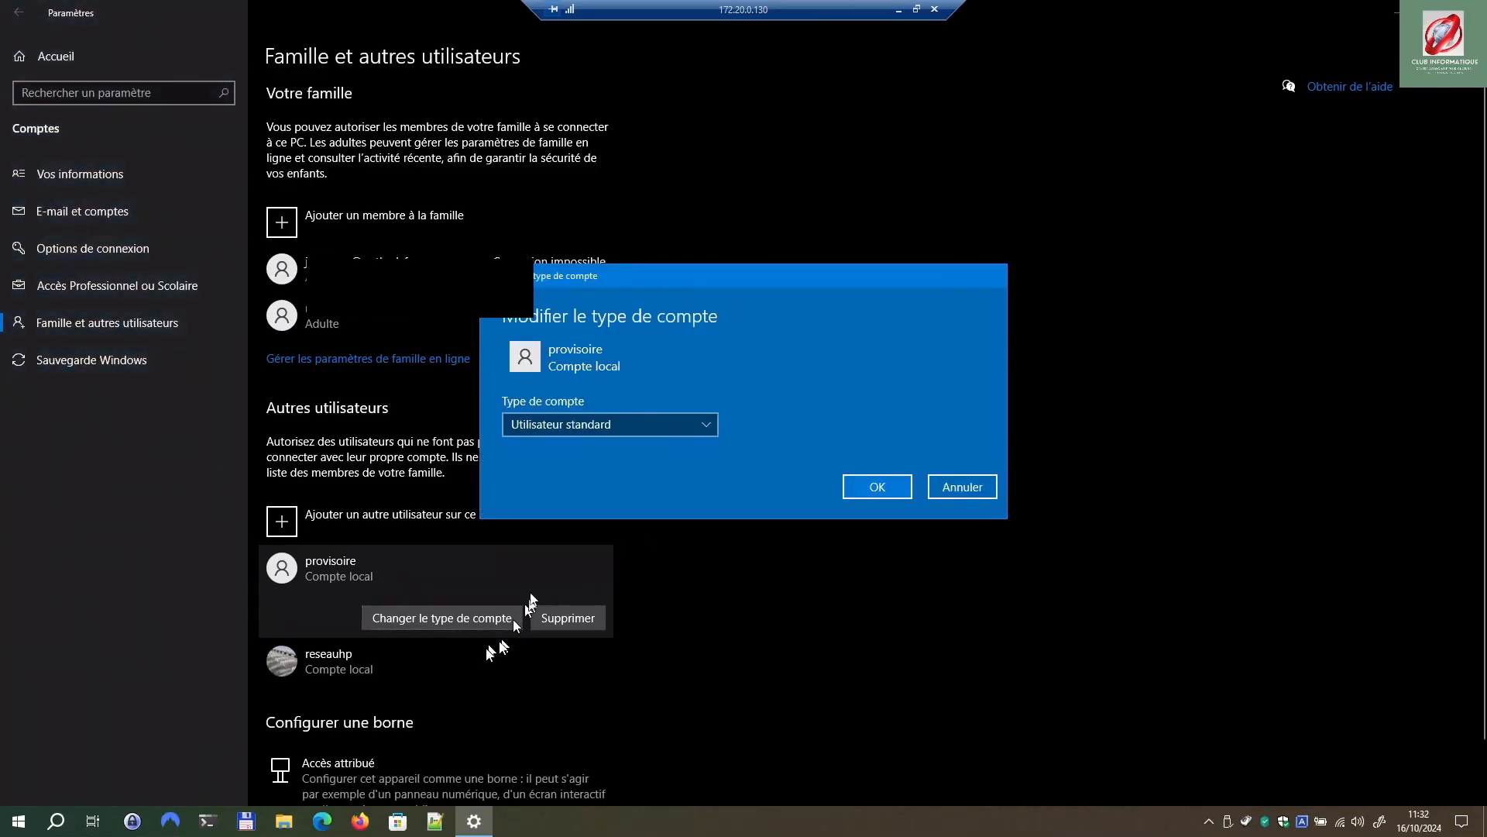
click(709, 426)
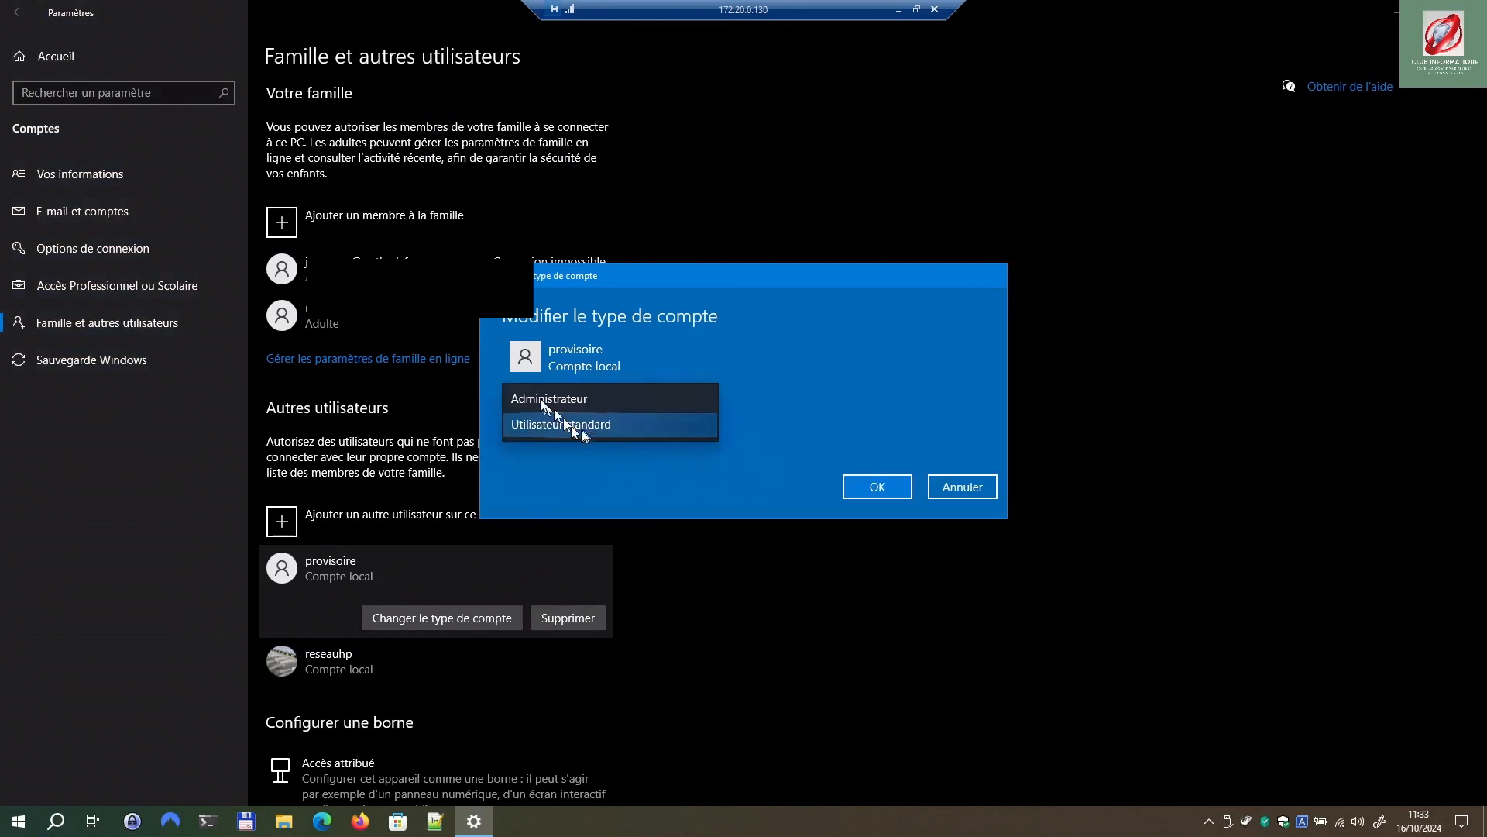
Step: Leave provisoire's account type set to Utilisateur standard
click(792, 373)
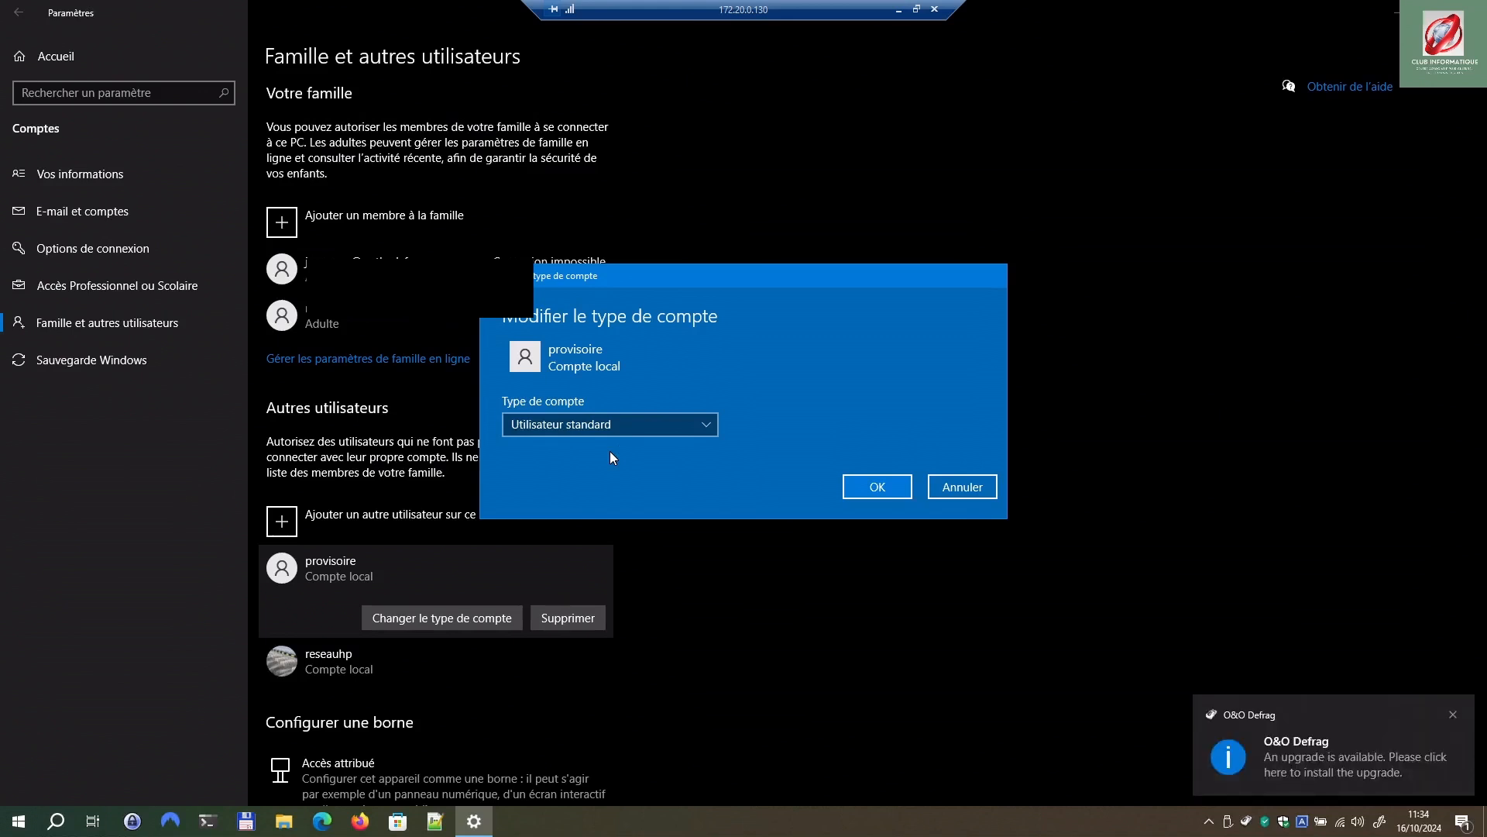
Step: Keep provisoire a standard user and decline location and handwriting/typing data sharing
click(874, 490)
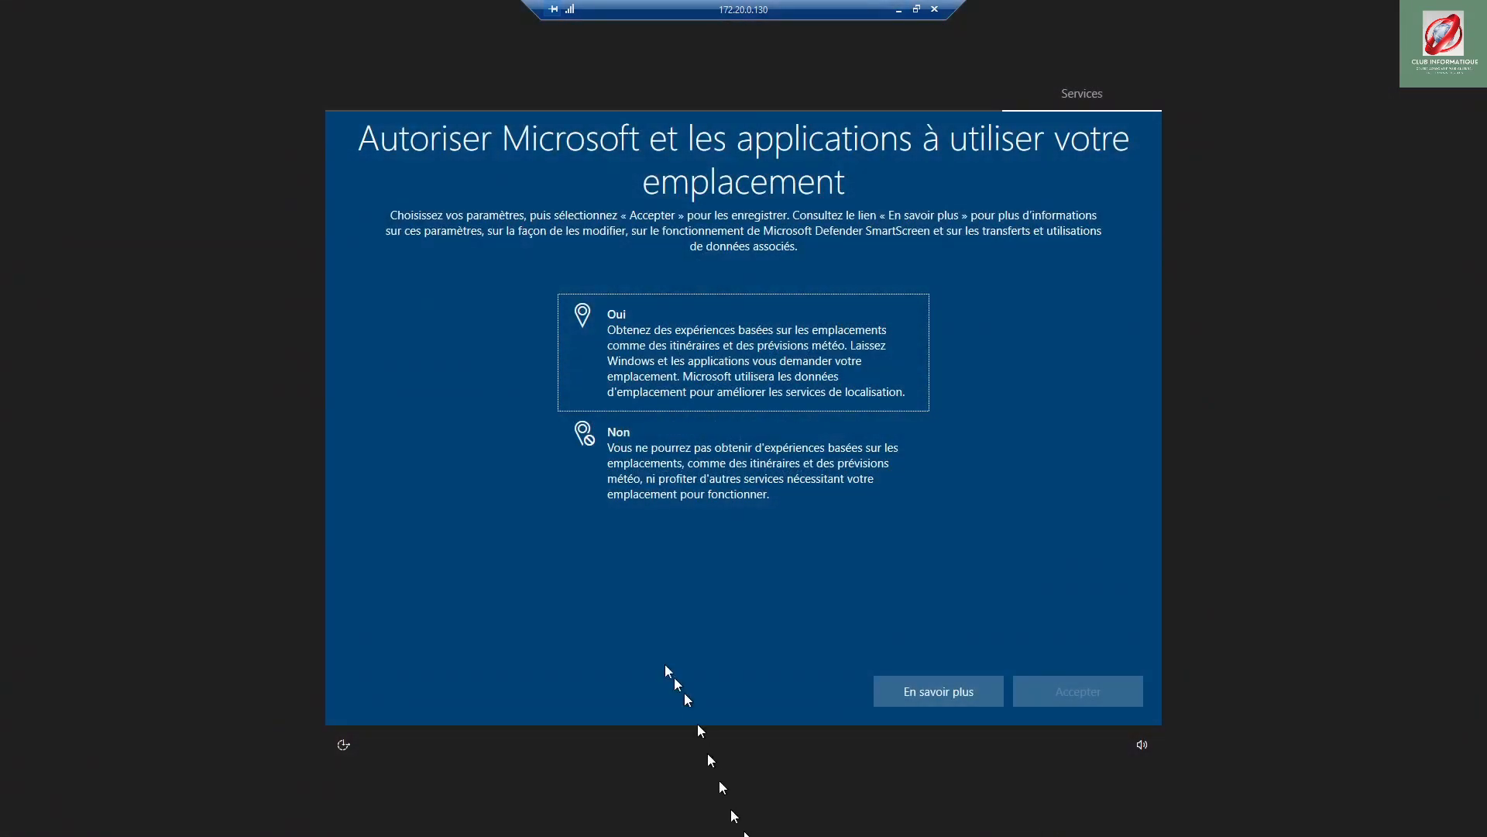
click(651, 464)
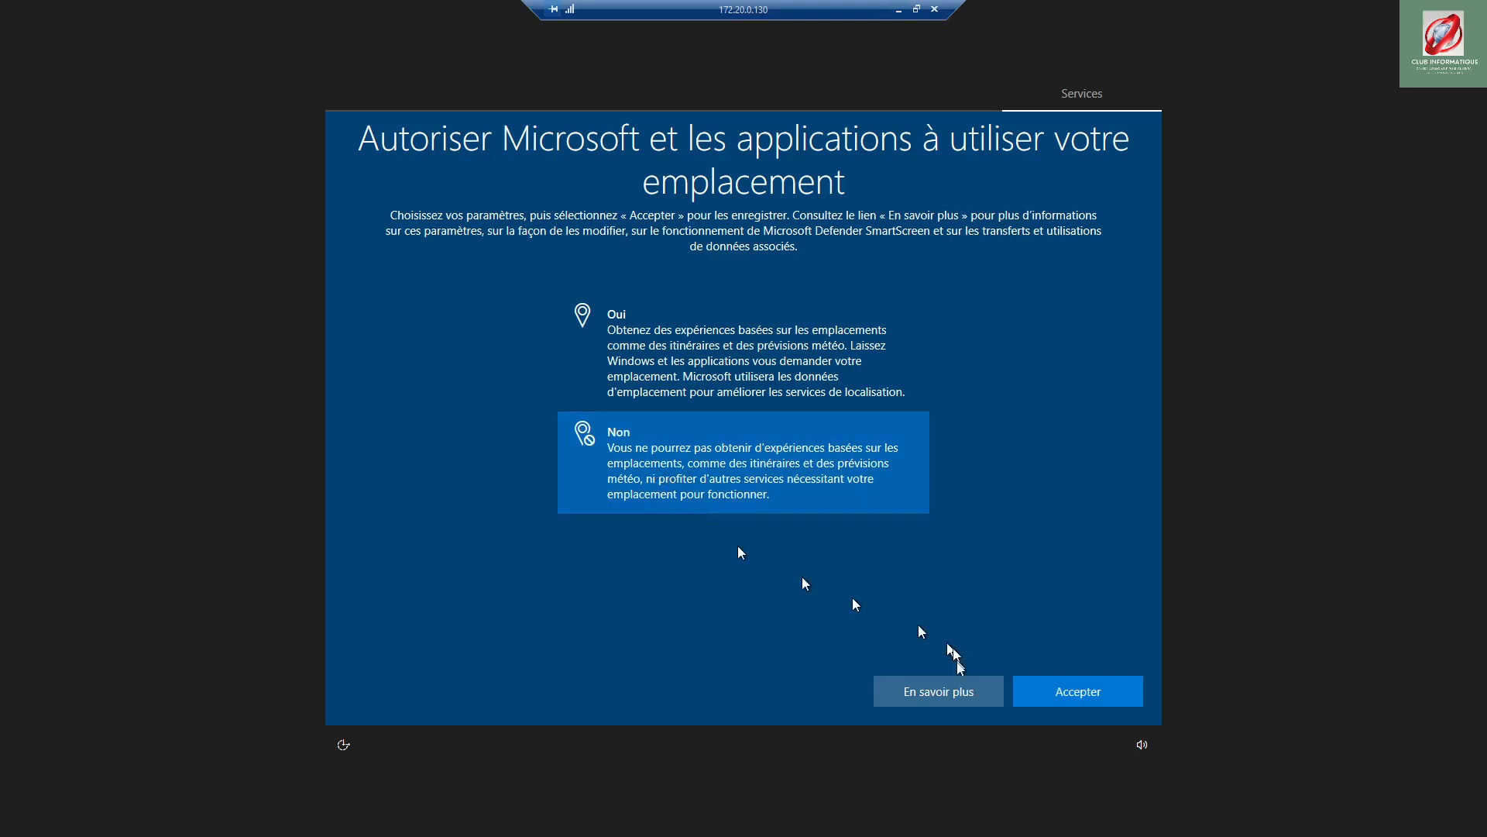
click(1092, 691)
click(674, 469)
click(1079, 697)
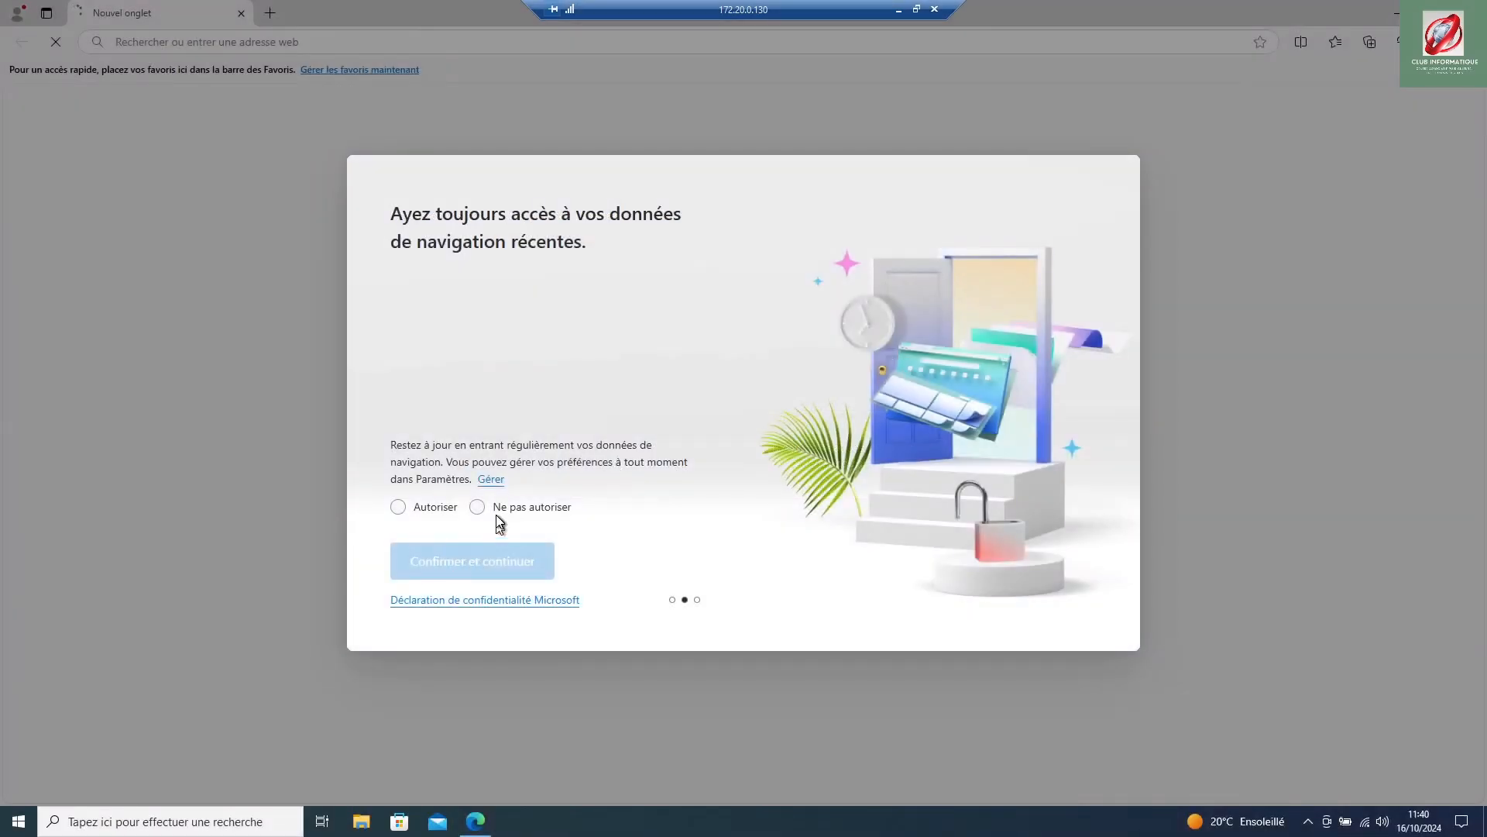
Step: In Edge's welcome dialogs, refuse data sharing and dismiss the Google import offer
click(479, 508)
click(496, 567)
click(490, 573)
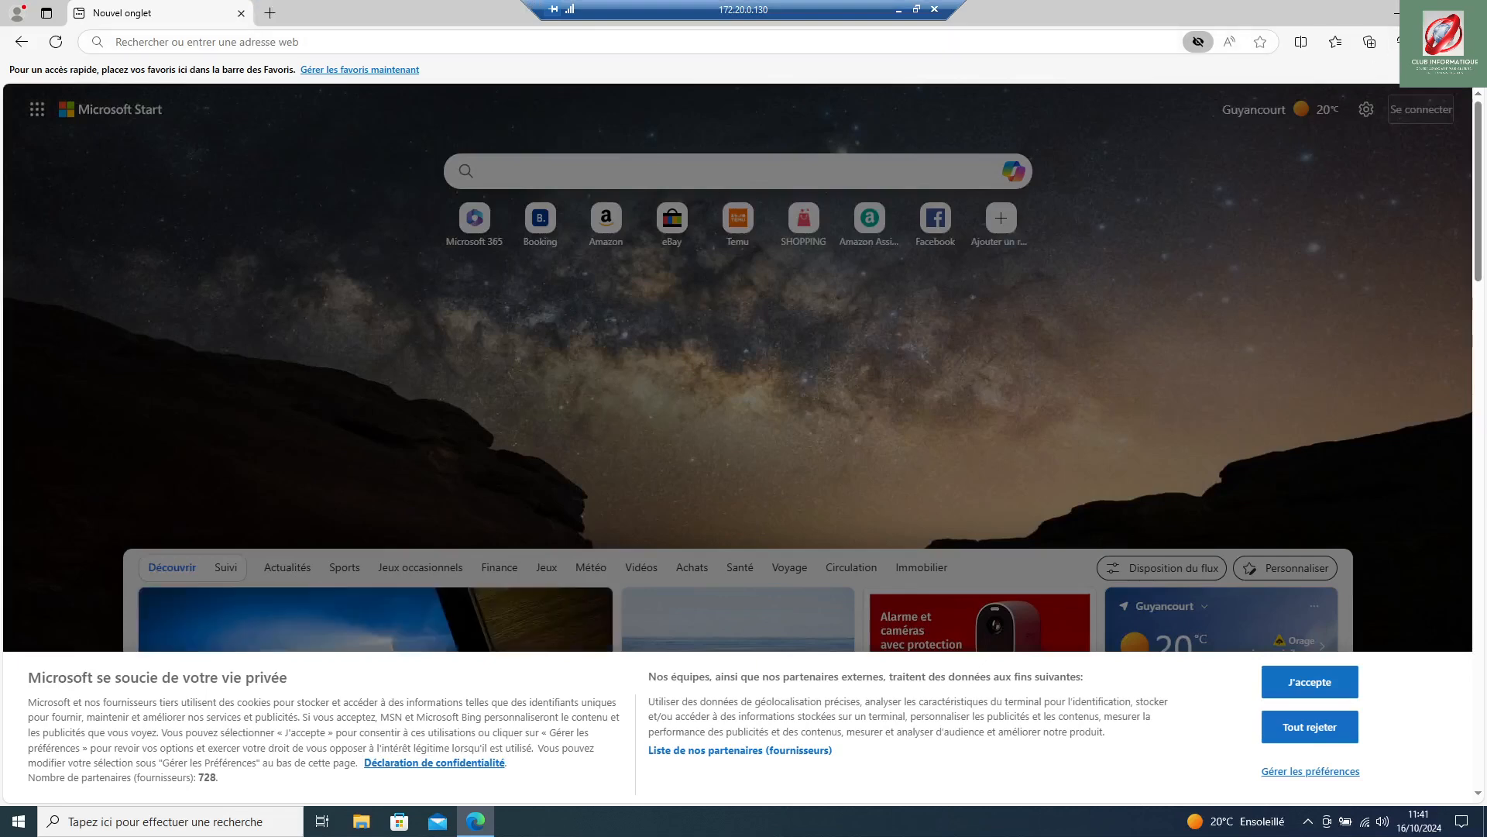
Step: Close Edge, open Paramètres > Comptes, and choose 'Rechercher une image' for the avatar
click(1468, 12)
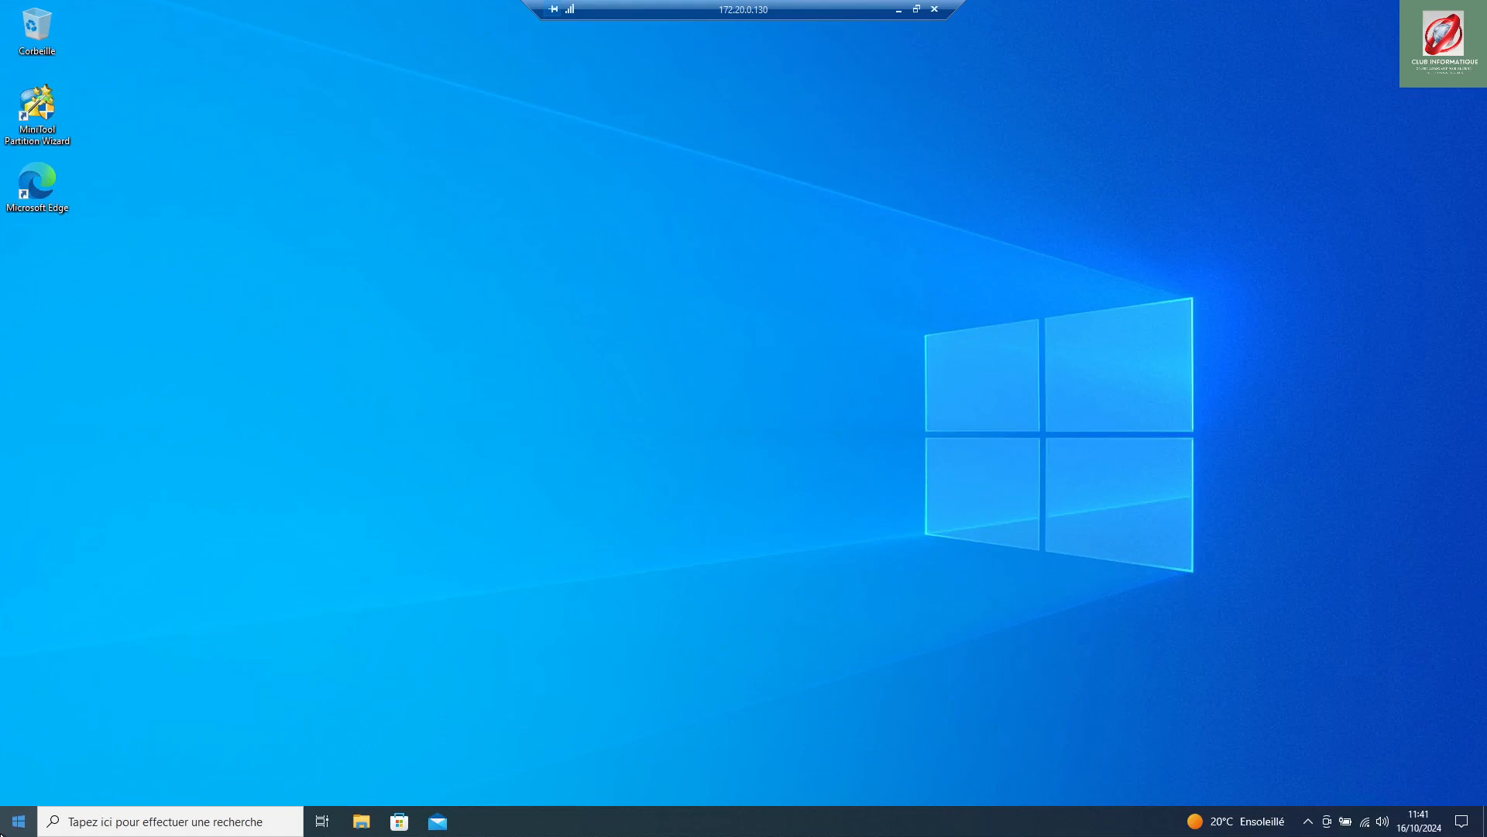
click(13, 829)
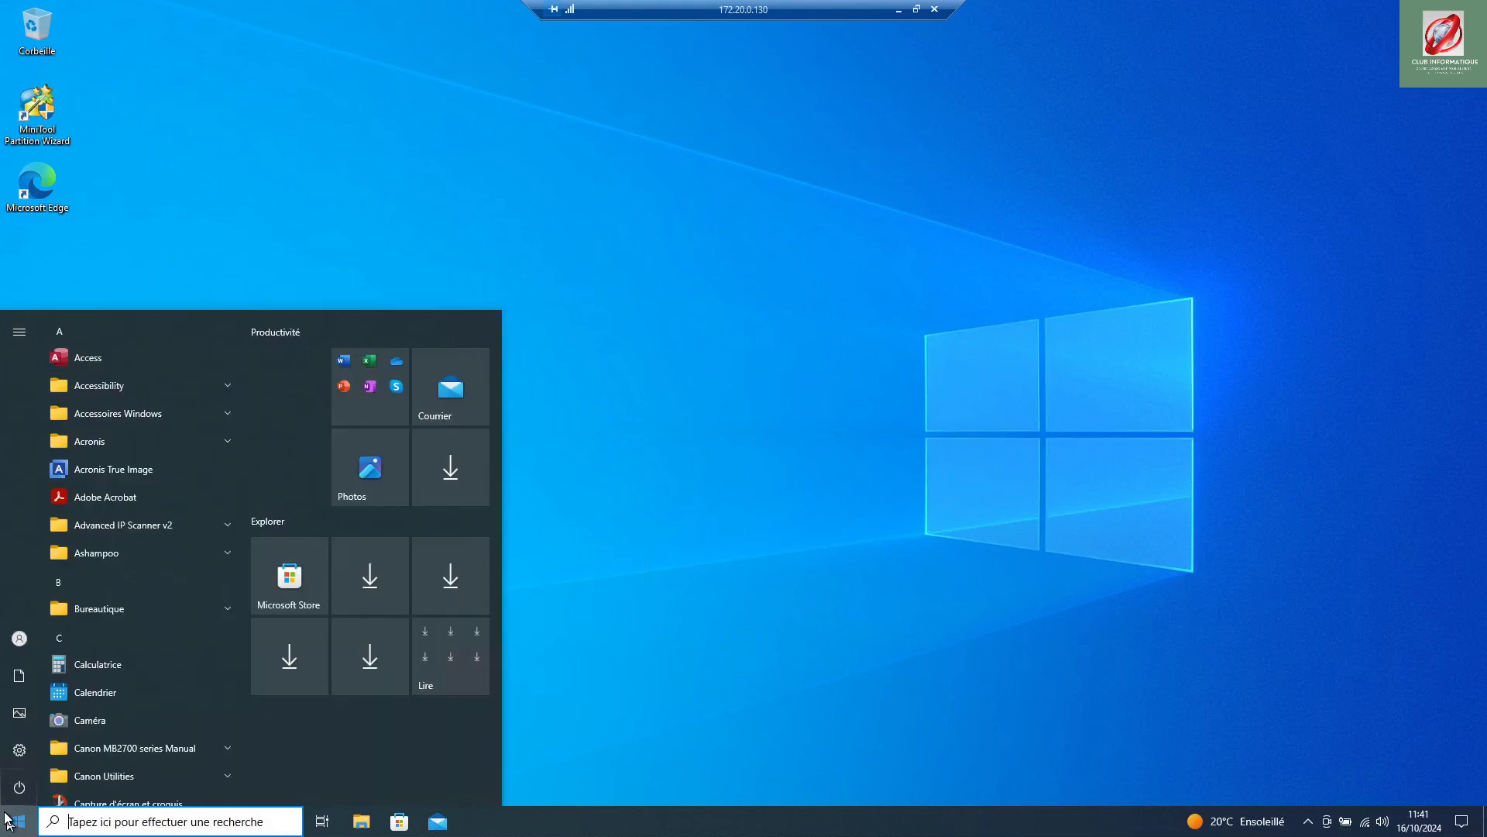
mouse_move(6, 794)
click(13, 756)
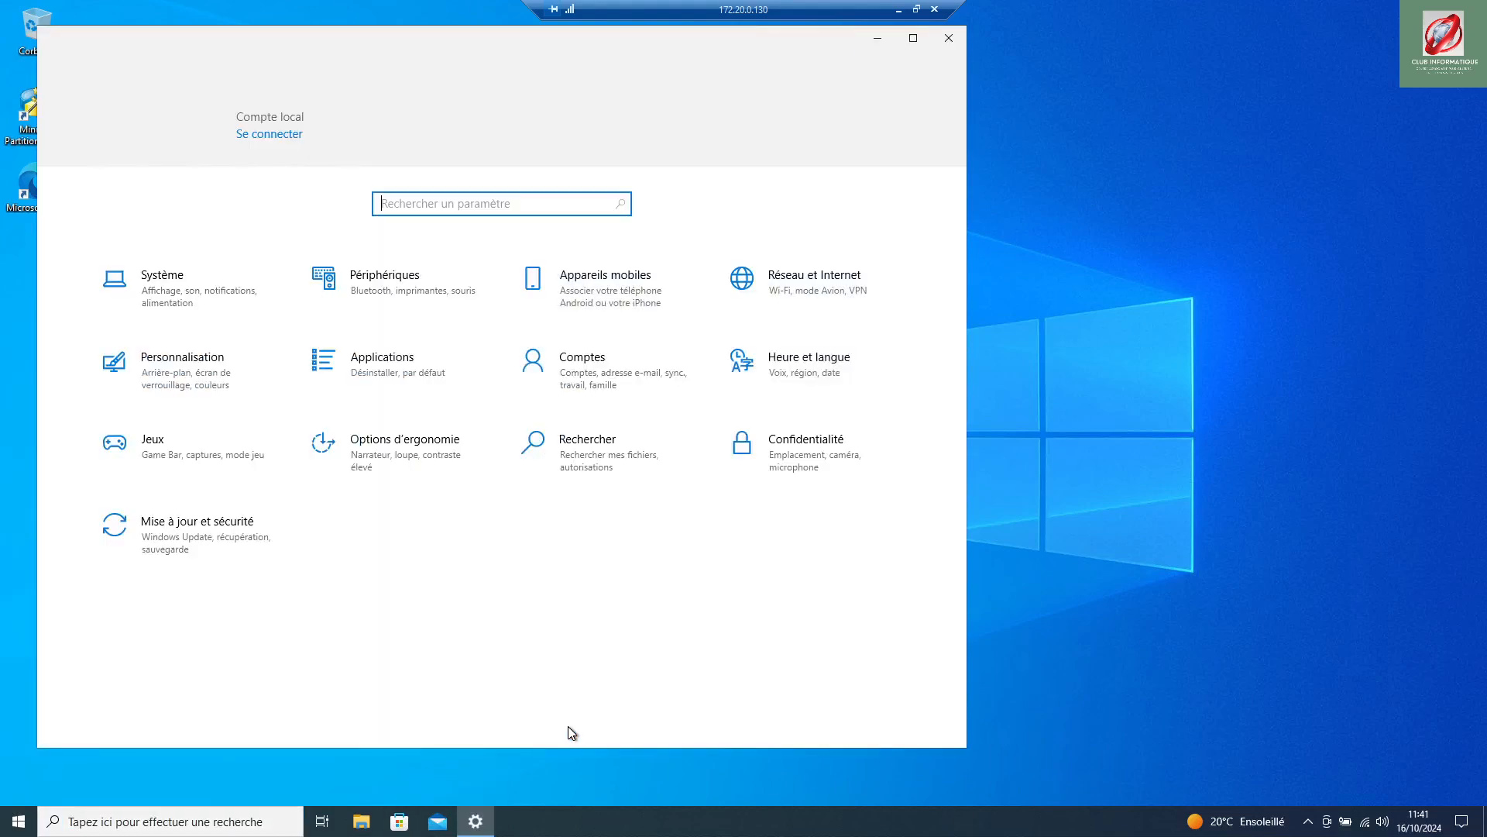
click(590, 377)
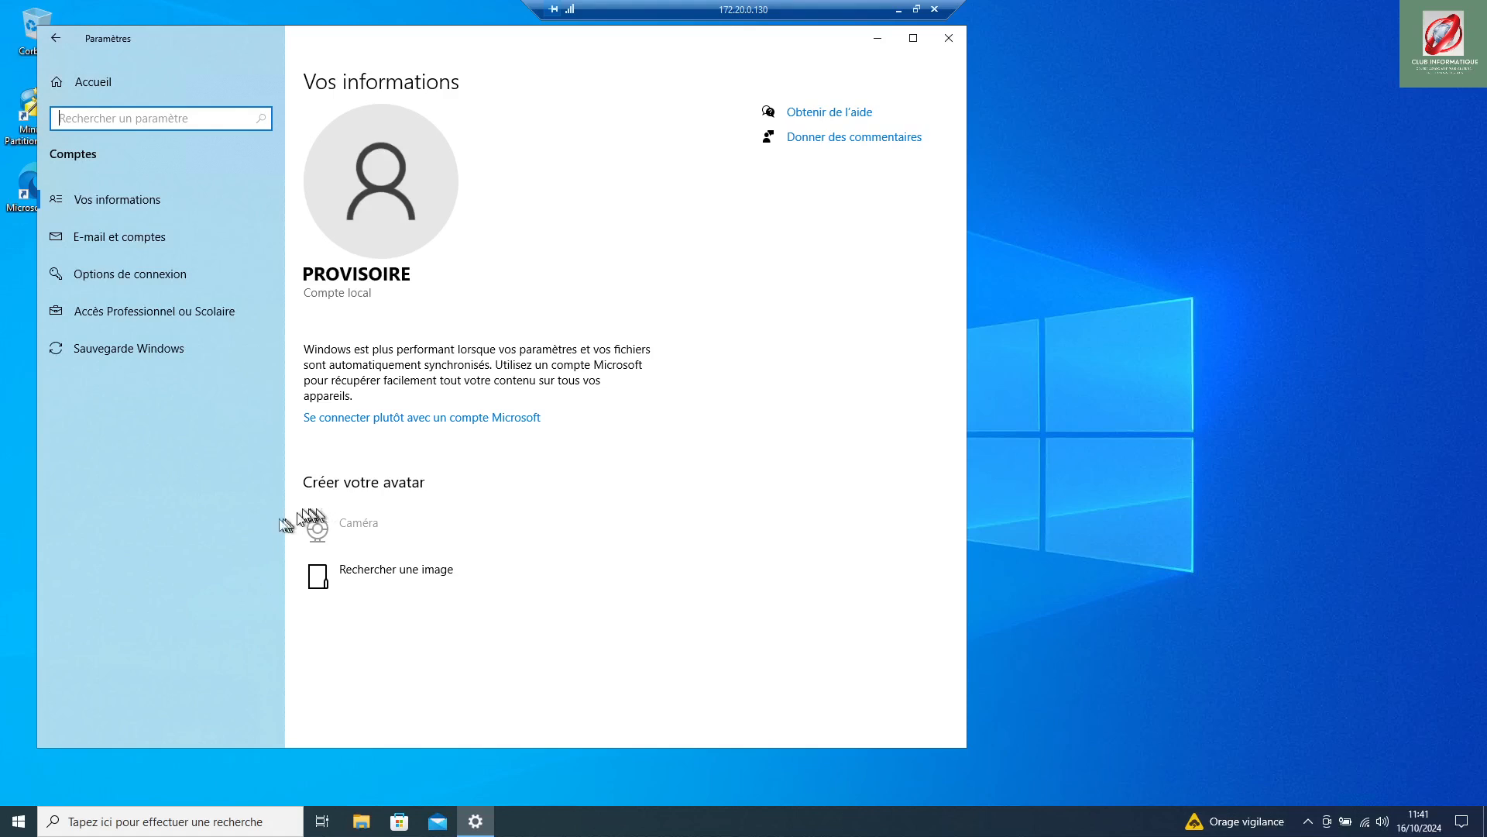
click(399, 573)
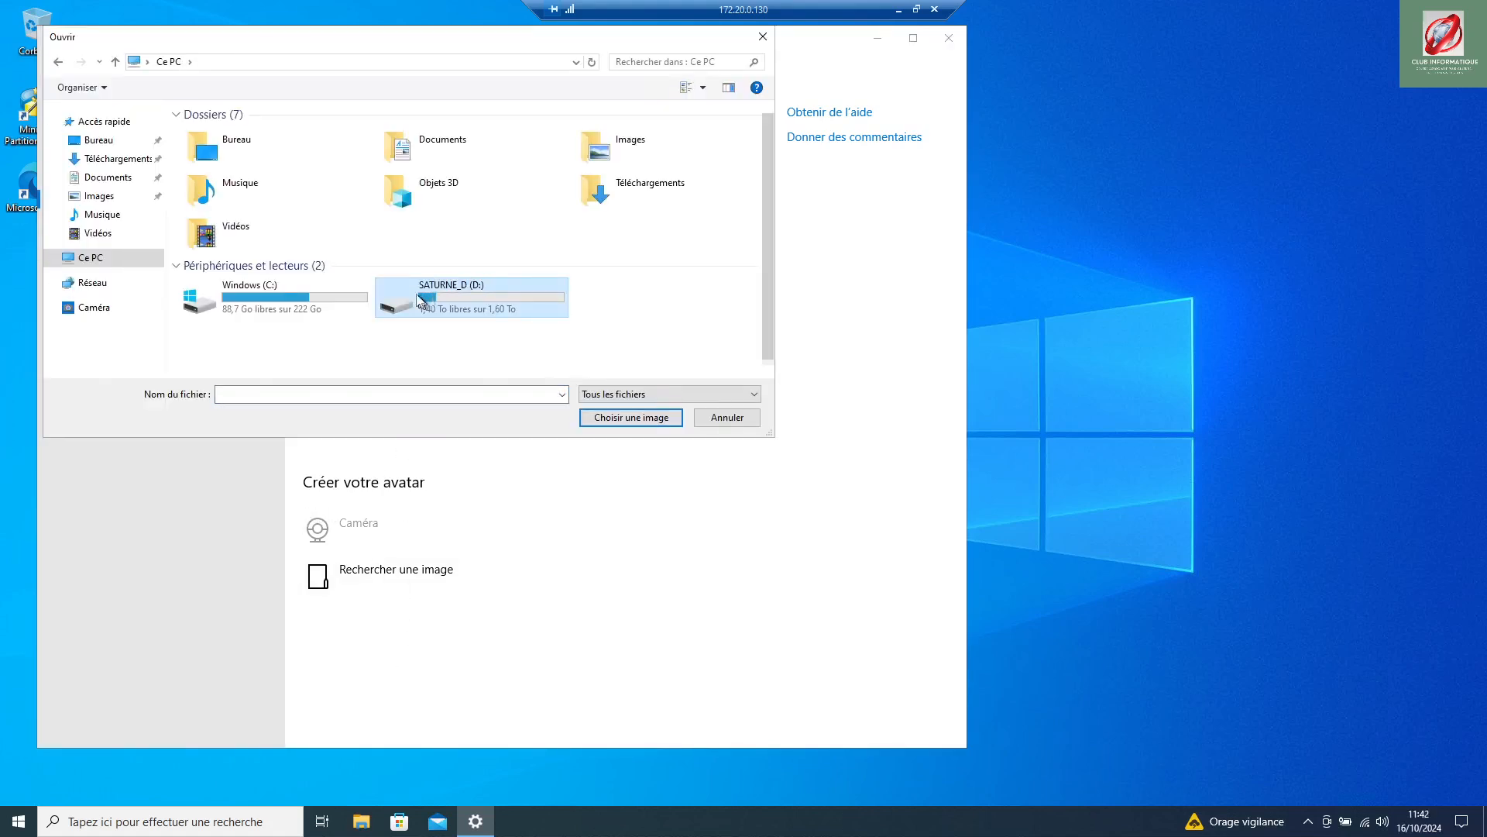
Step: Set the serrure image from D:\Avatars as the account picture, then go to Options de connexion
double_click(425, 294)
double_click(224, 148)
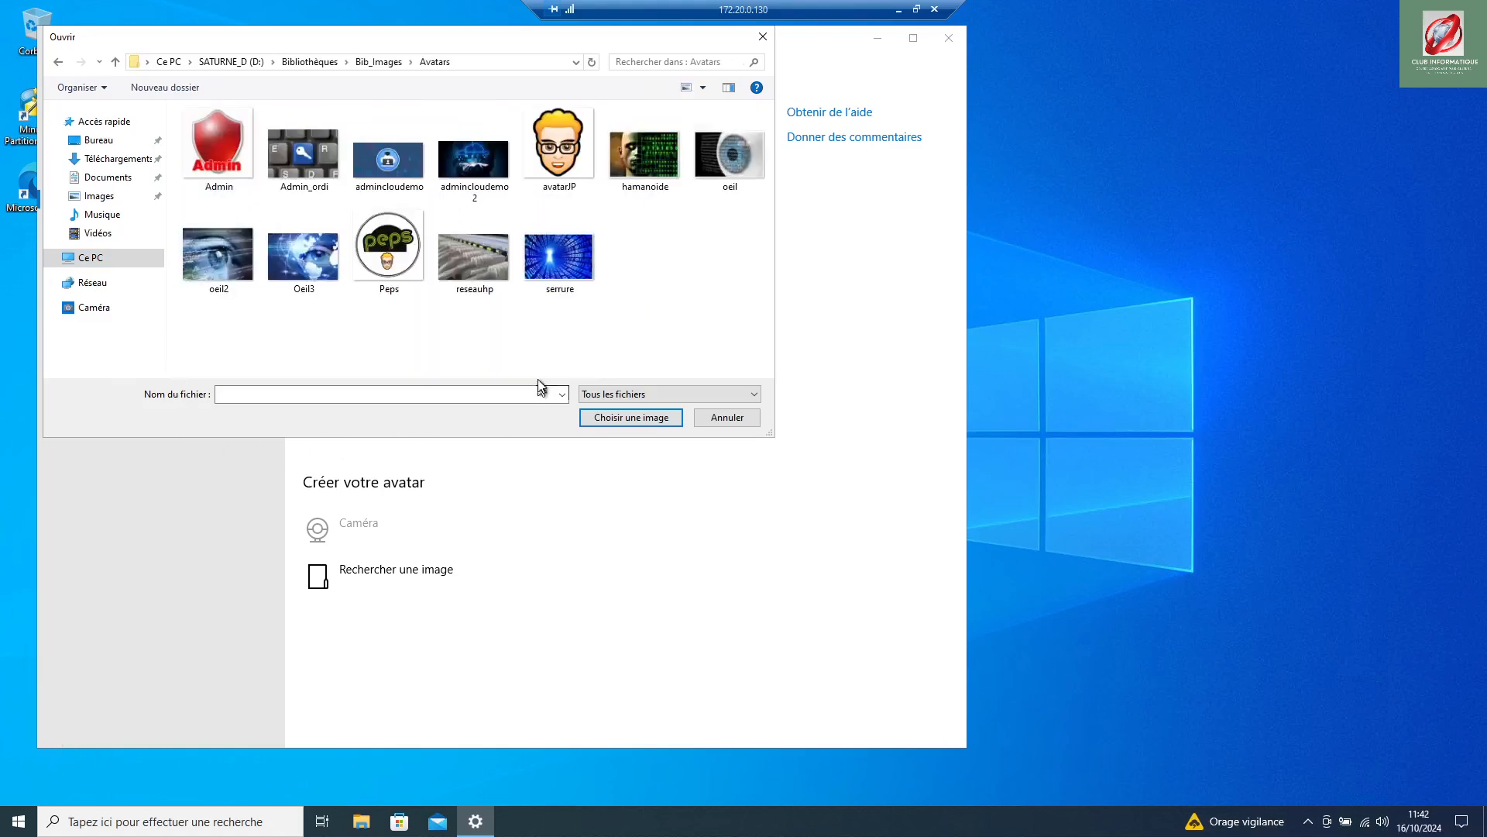
click(555, 268)
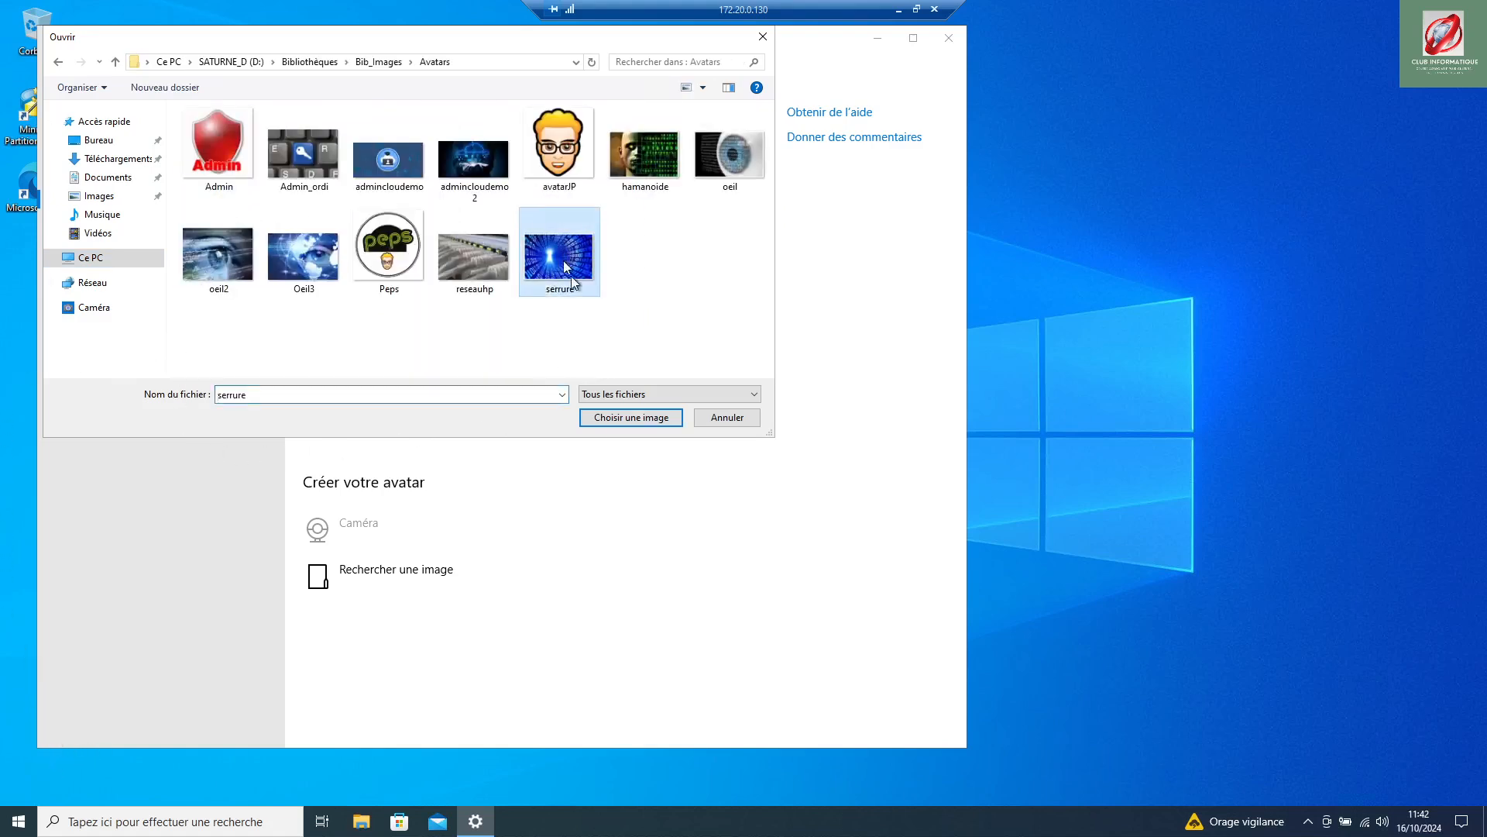
click(616, 419)
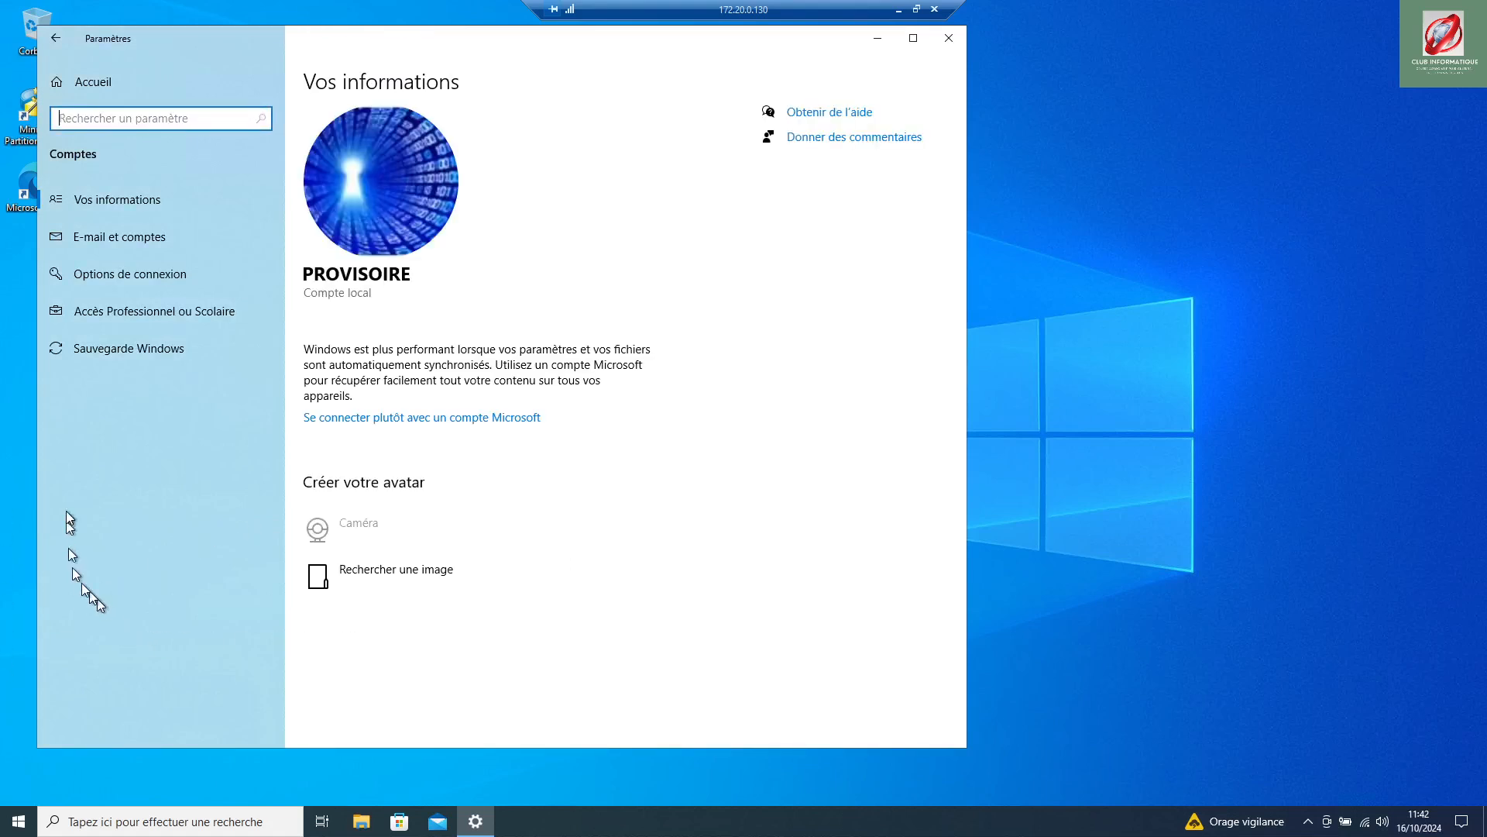
click(111, 280)
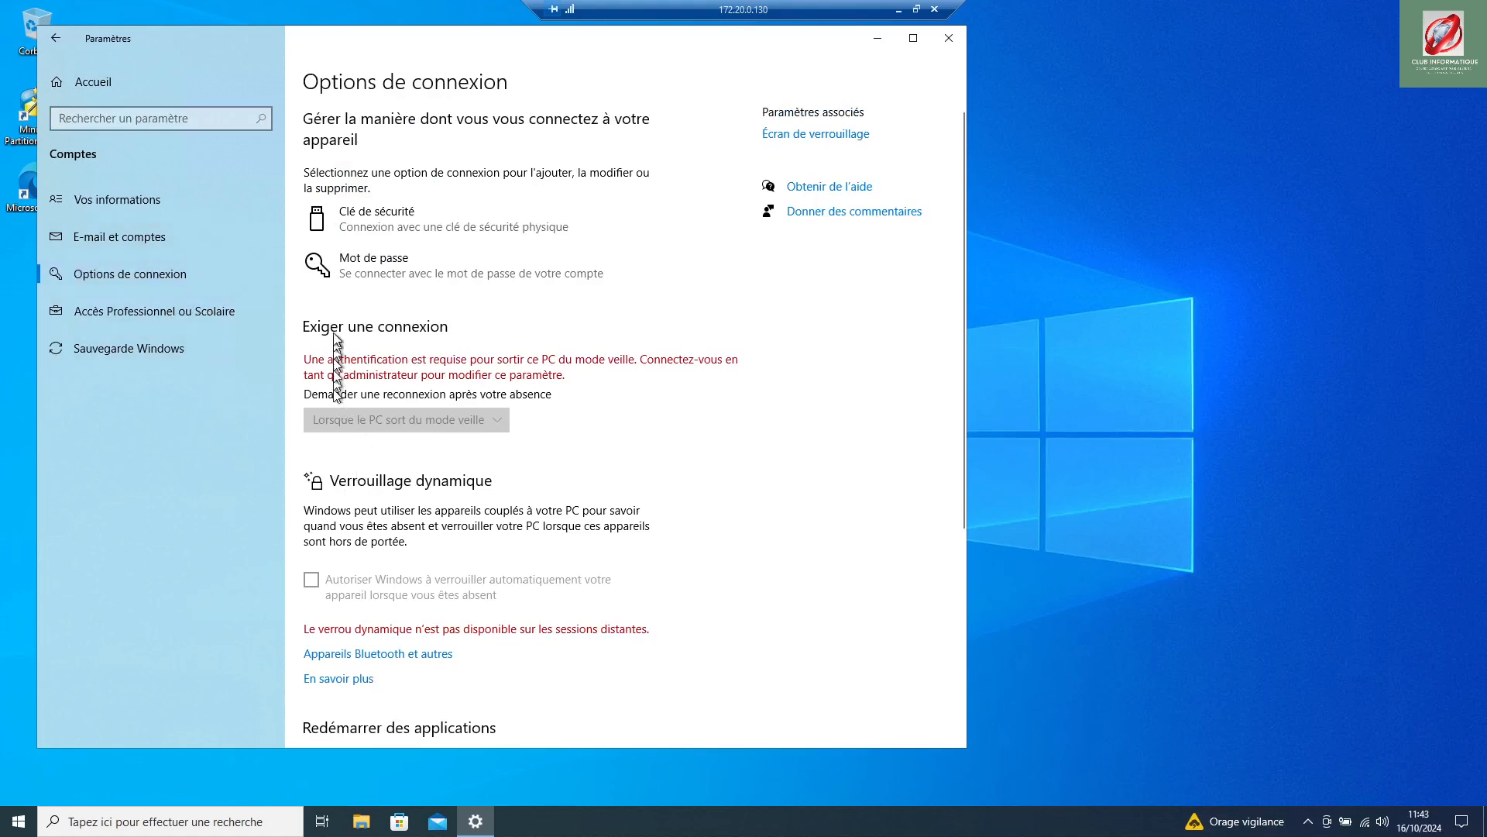
Step: Toggle 'Redémarrer des applications' on and back off, leaving sign-in options unchanged
scroll(339, 626, down, 4)
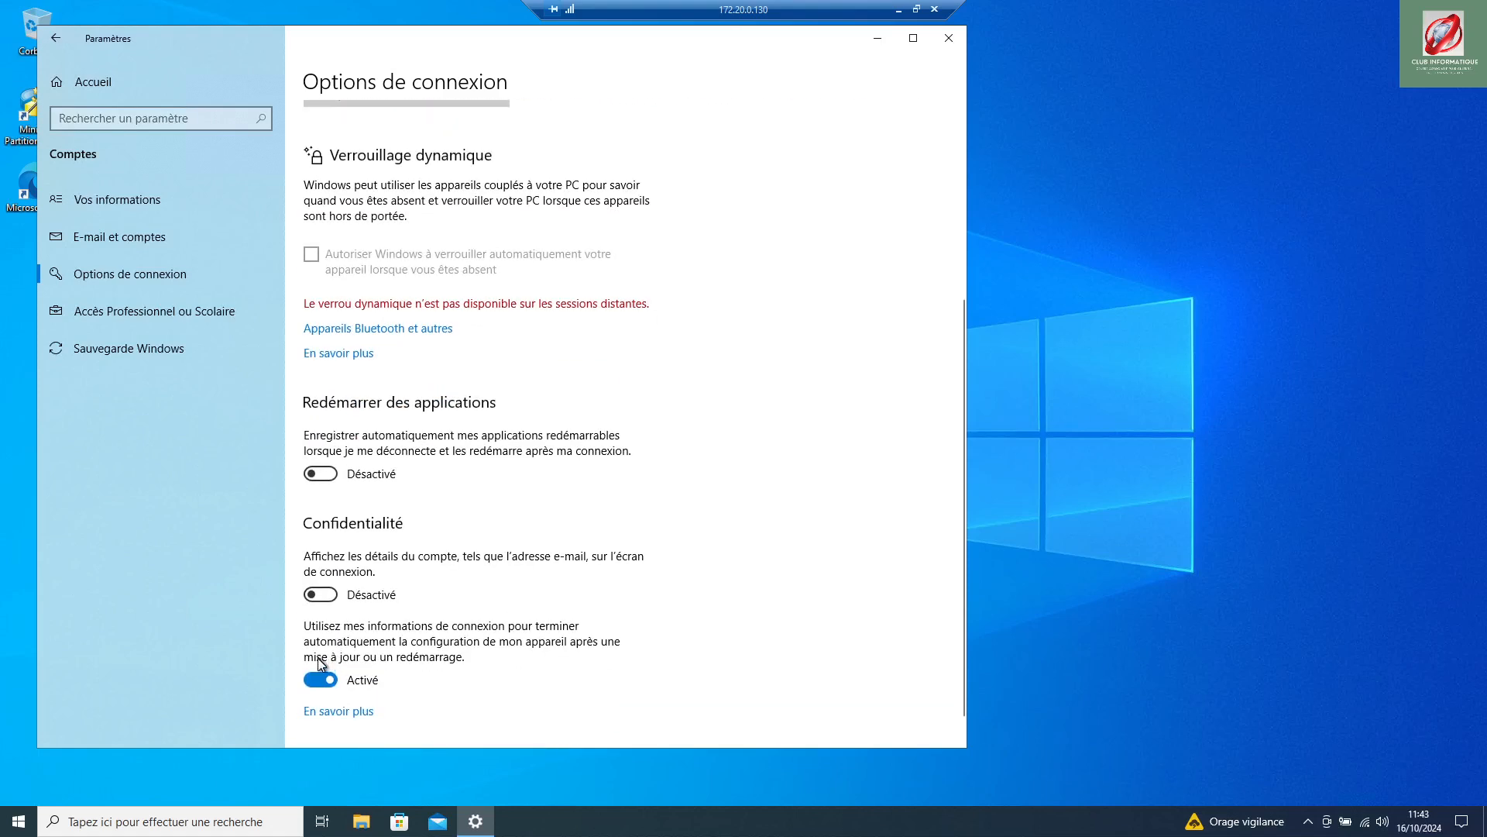
click(337, 476)
click(310, 473)
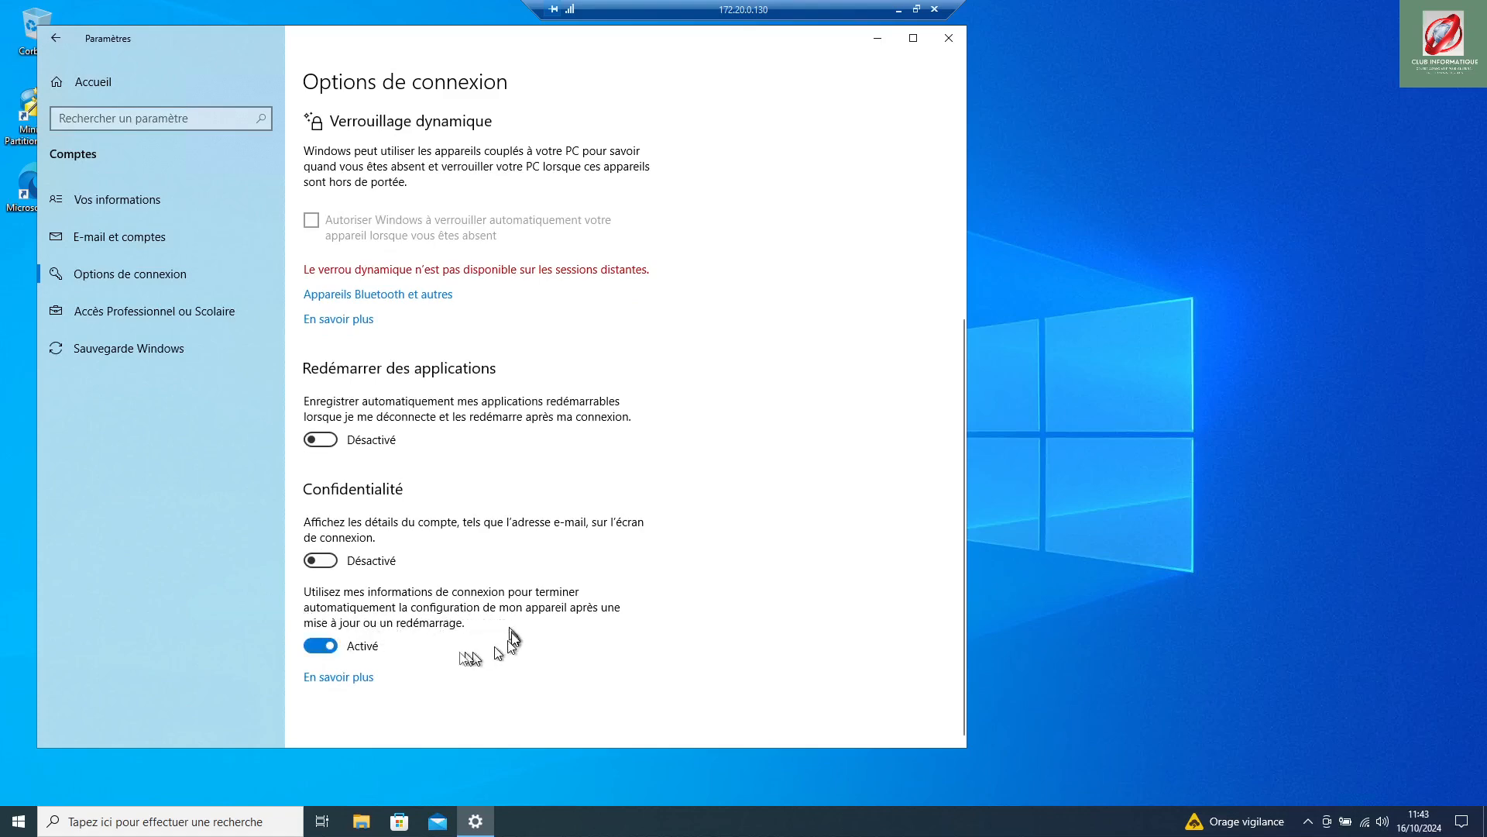
scroll(457, 616, up, 5)
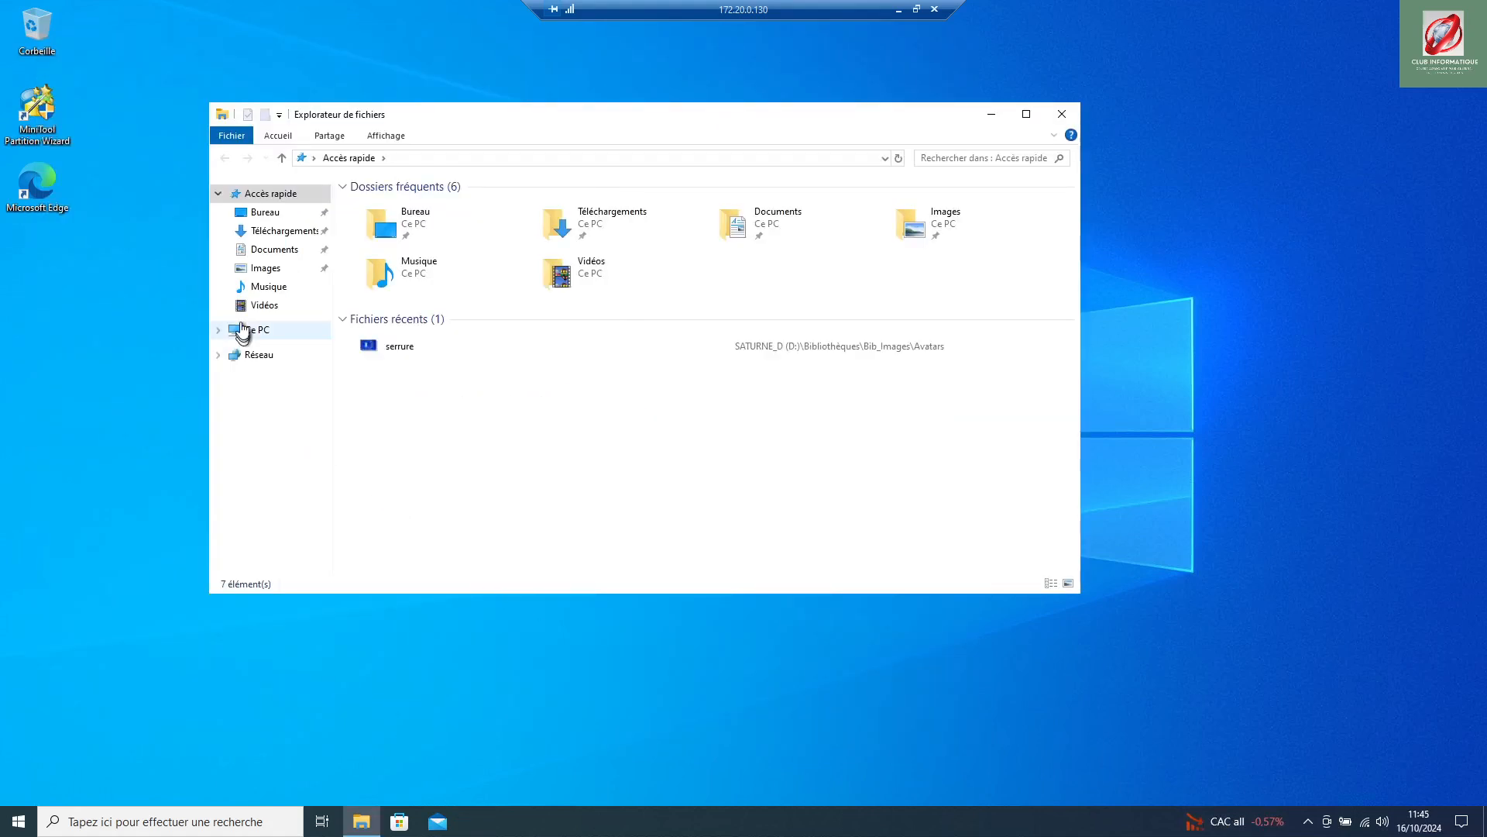
Step: Browse Ce PC > Windows (C:) > Utilisateurs > provisoire to view its 13 items, then return to Ce PC
click(258, 332)
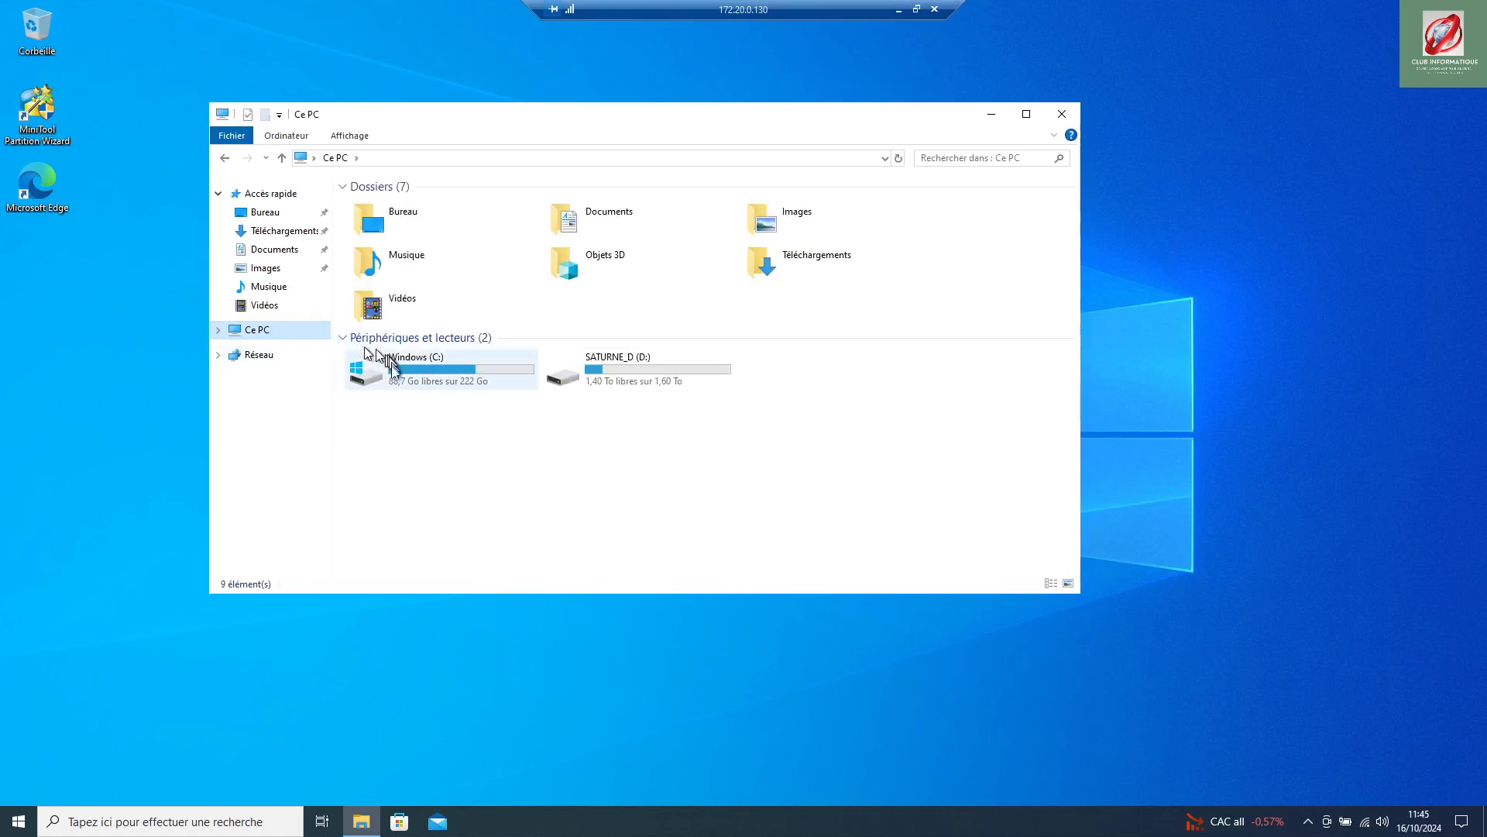
double_click(416, 378)
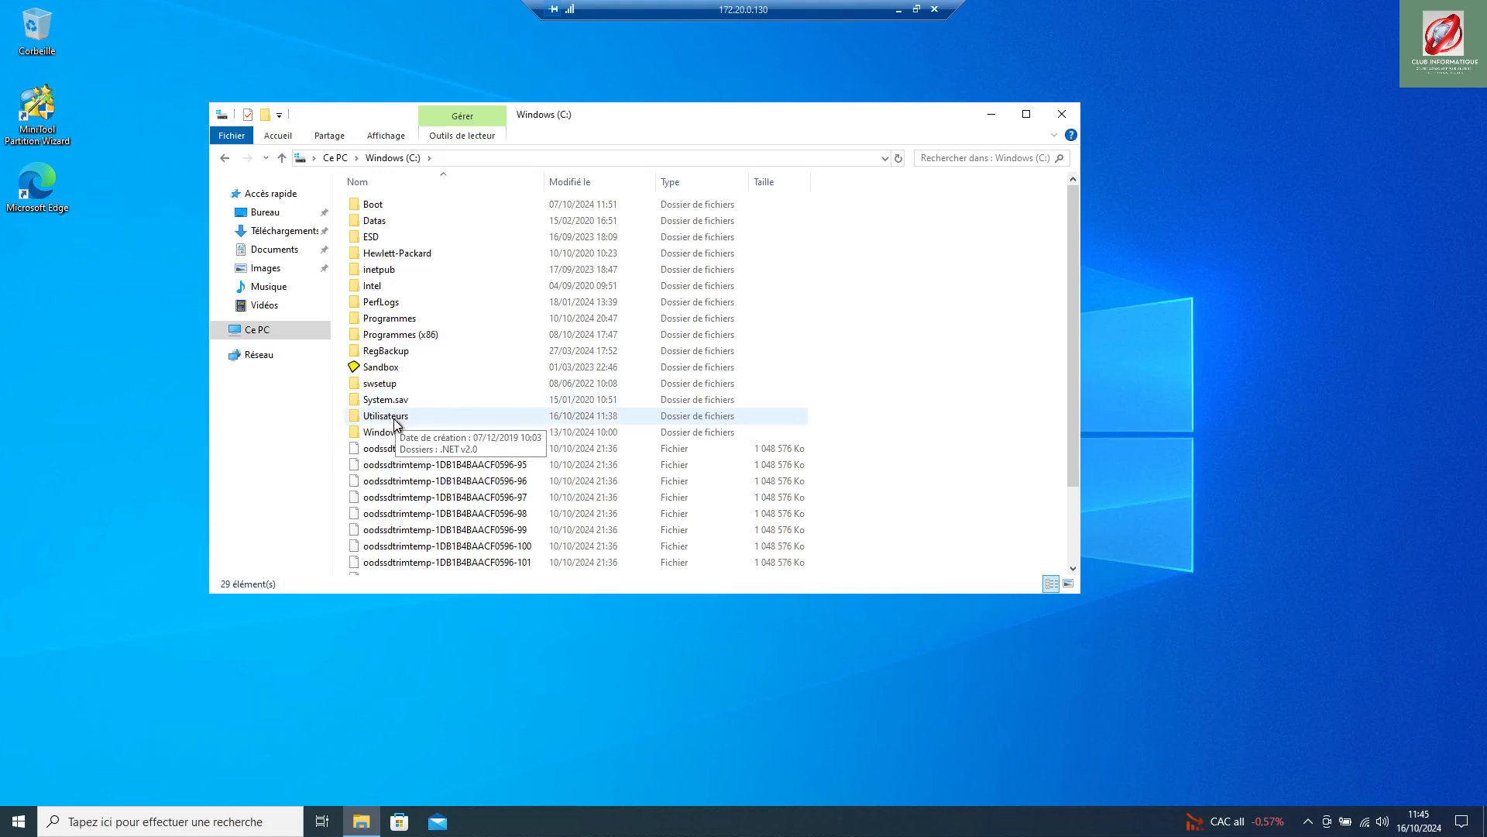
double_click(388, 423)
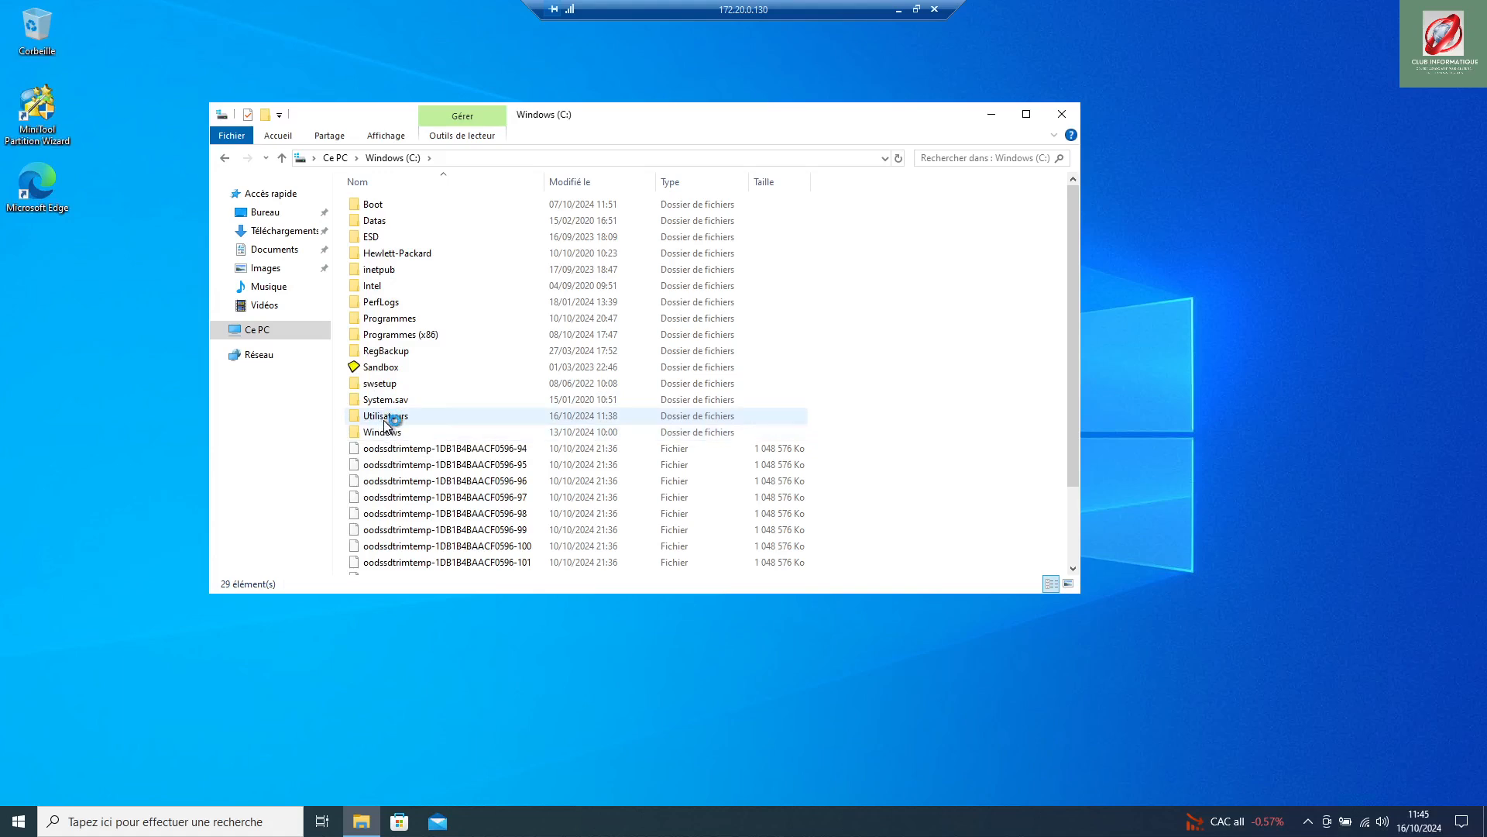
double_click(386, 420)
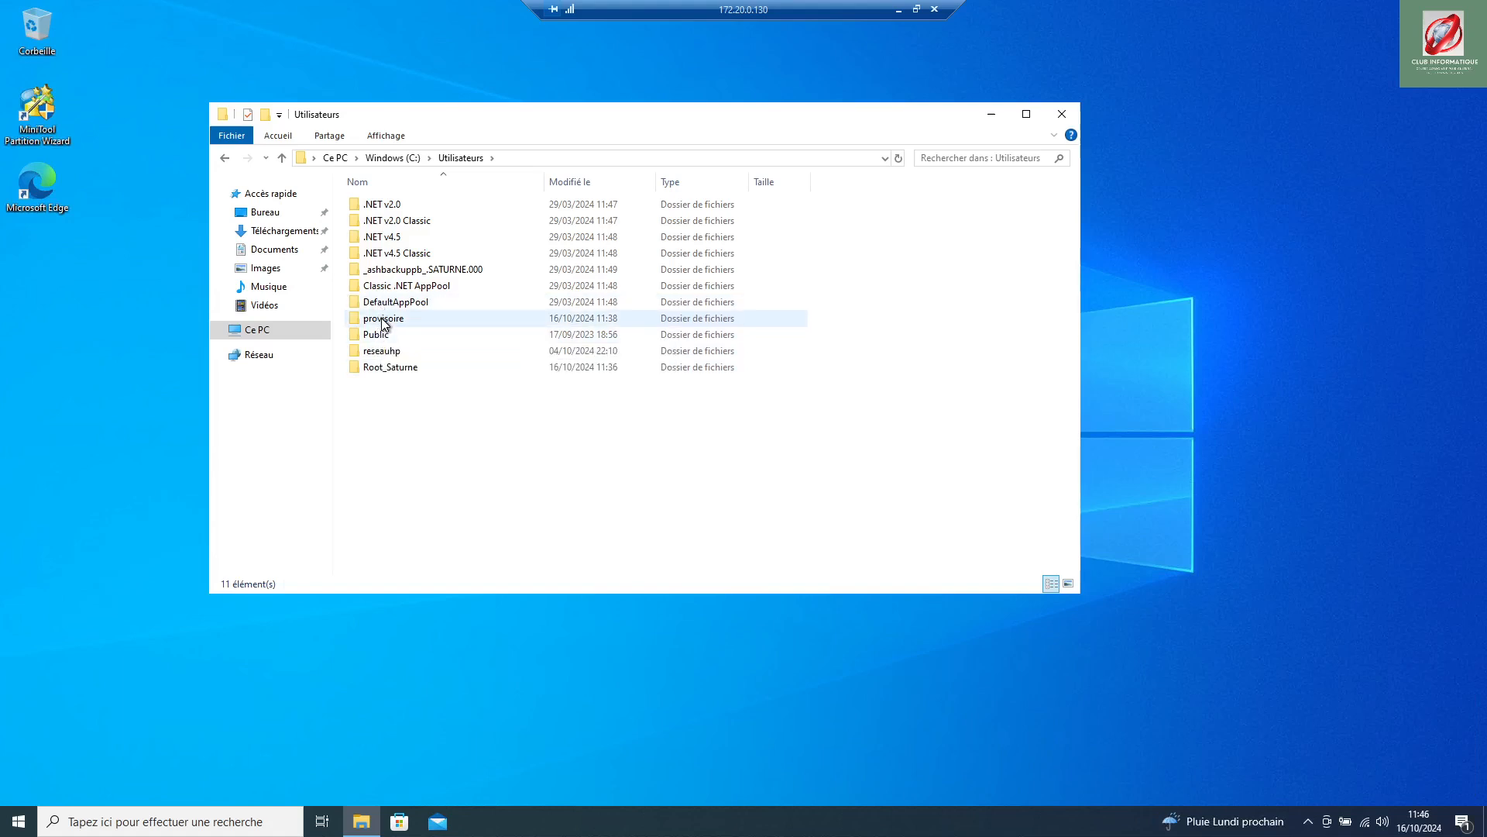
mouse_move(383, 323)
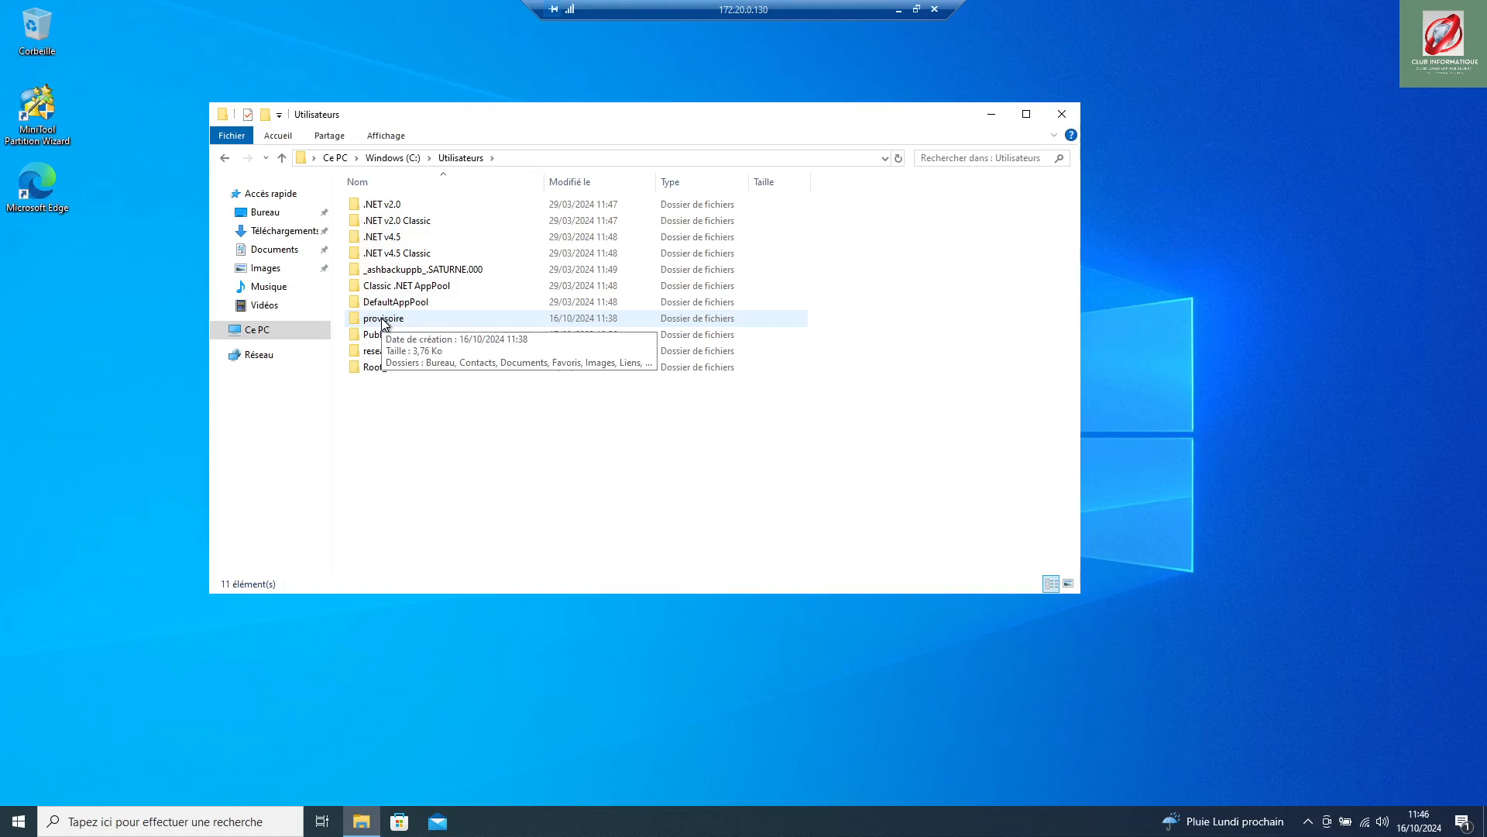
double_click(382, 322)
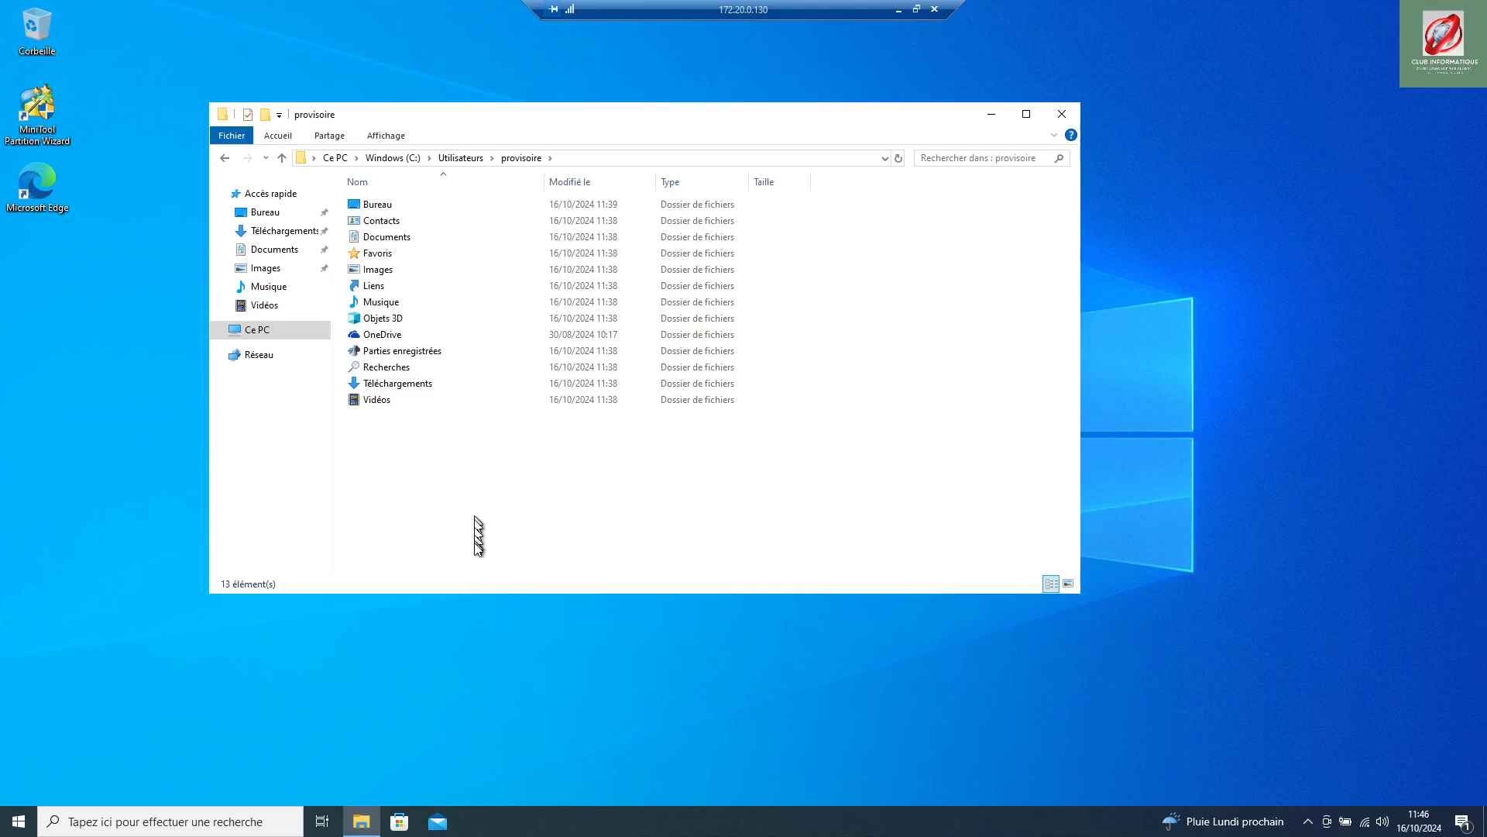
click(273, 332)
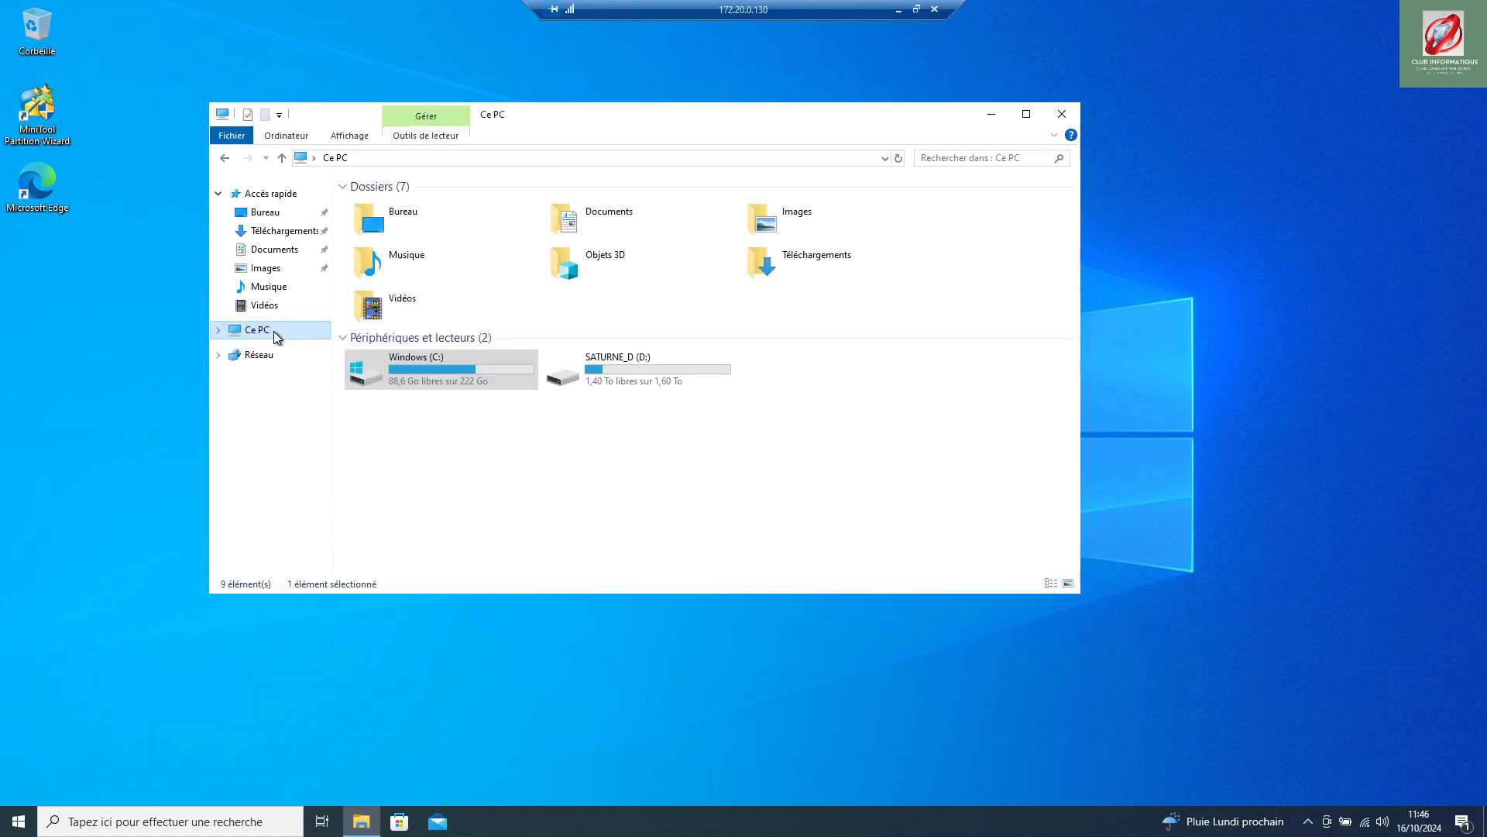
Step: Open SATURNE_D (D:) > Utilisateurs and look inside the reseauhp folder
double_click(643, 361)
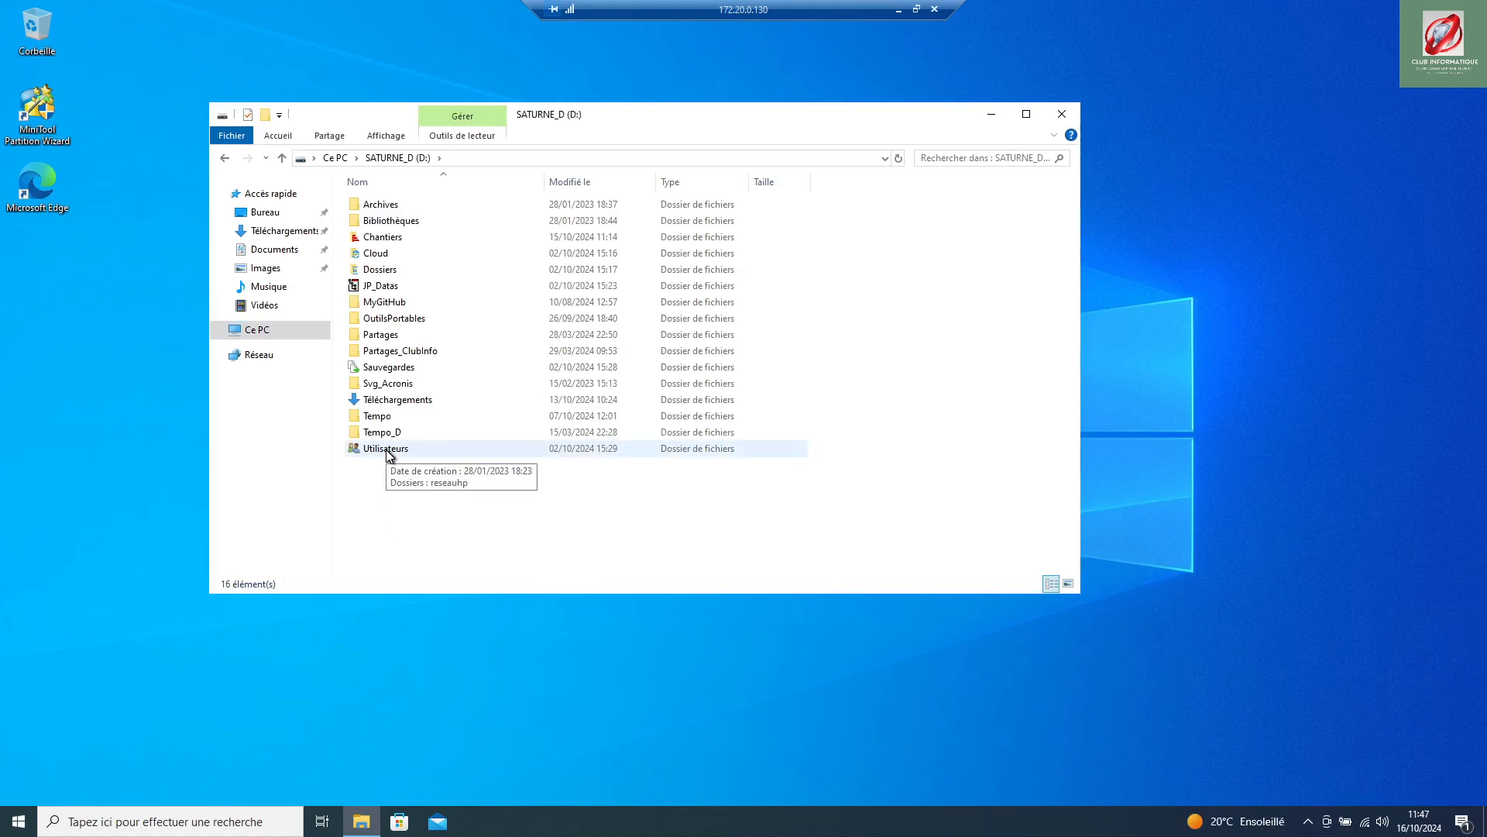
double_click(388, 450)
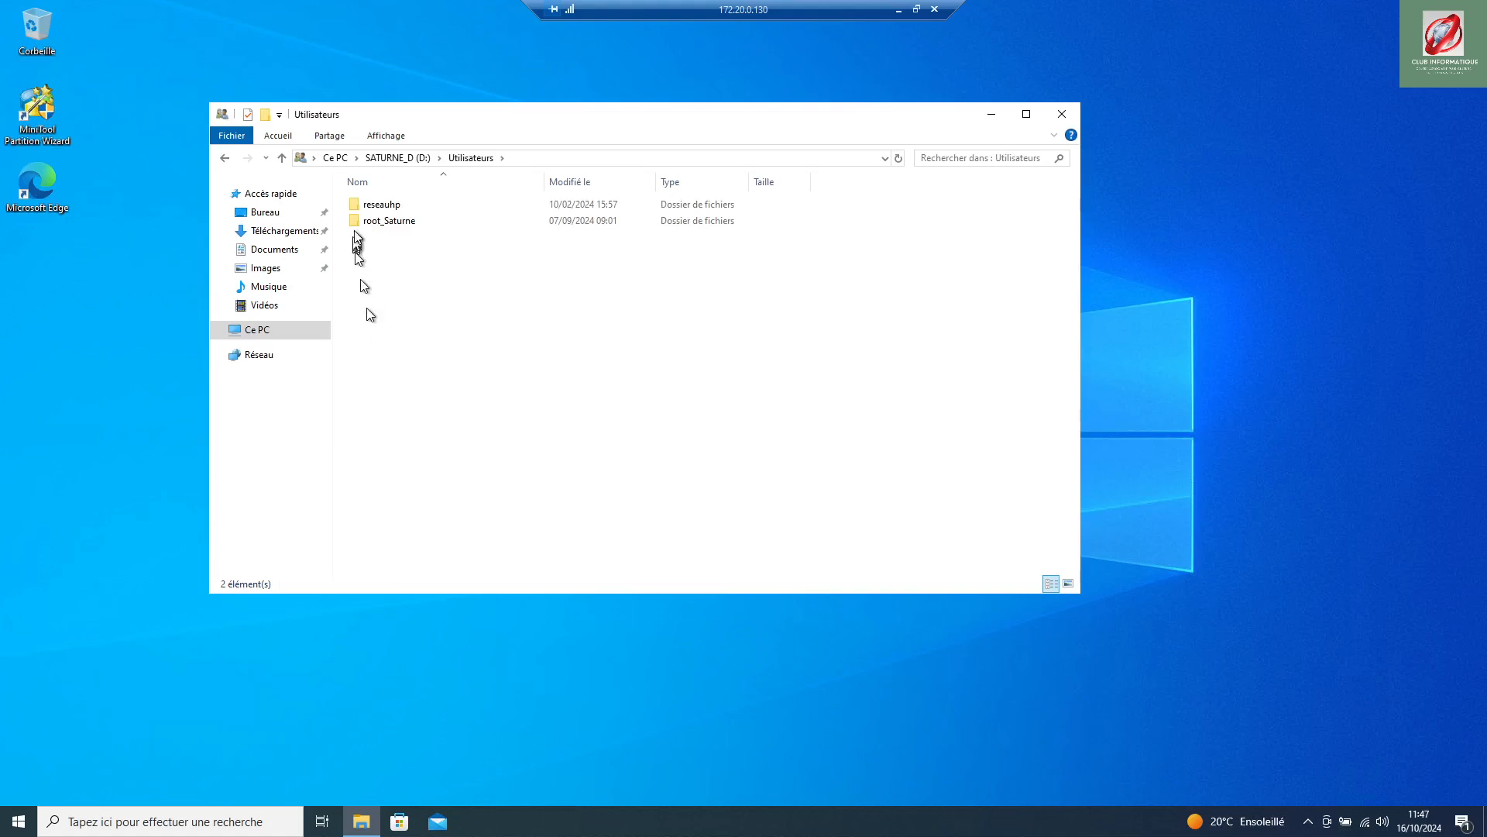
double_click(399, 206)
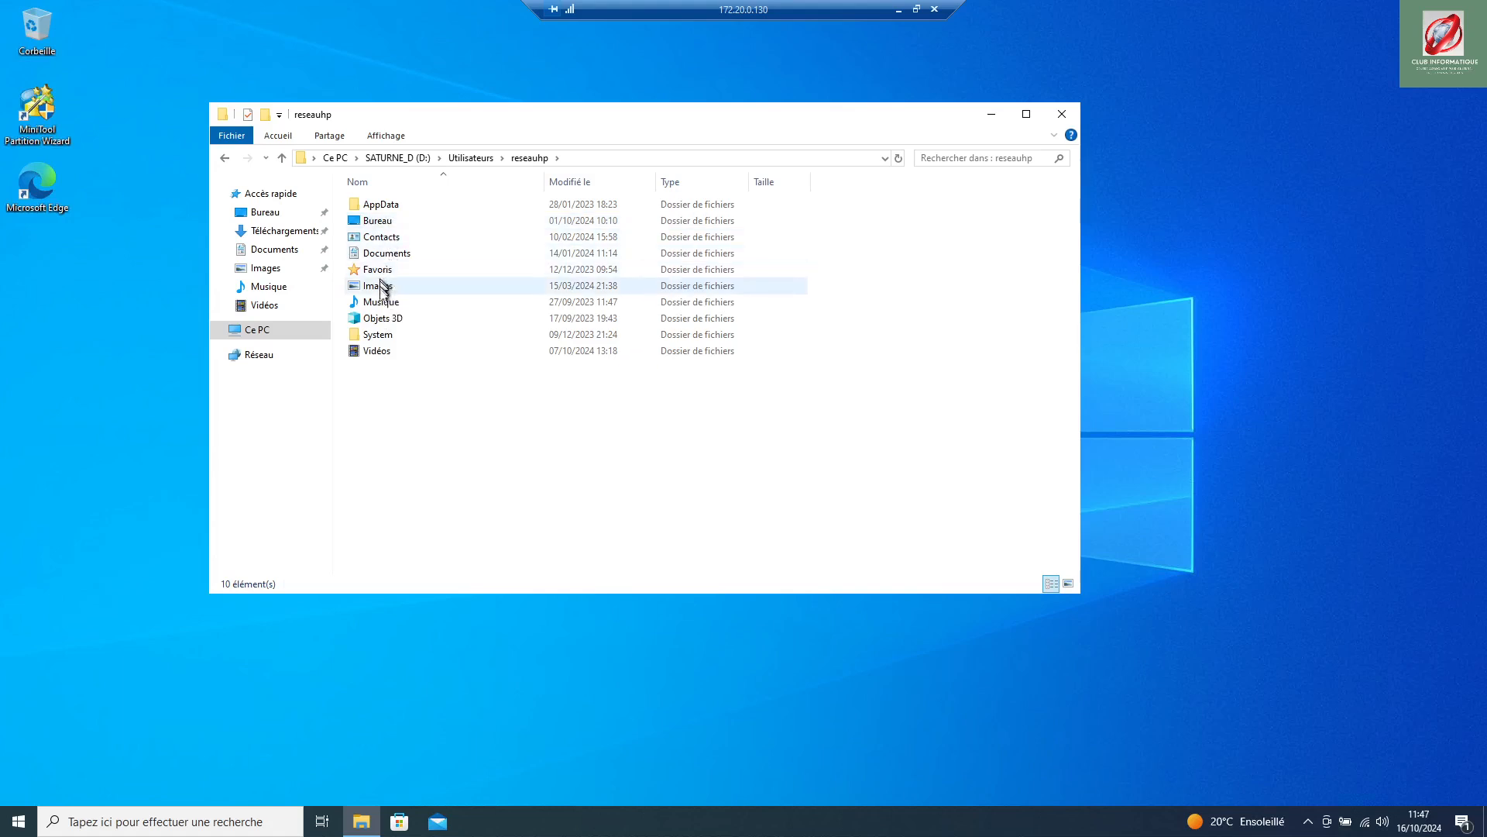
click(464, 157)
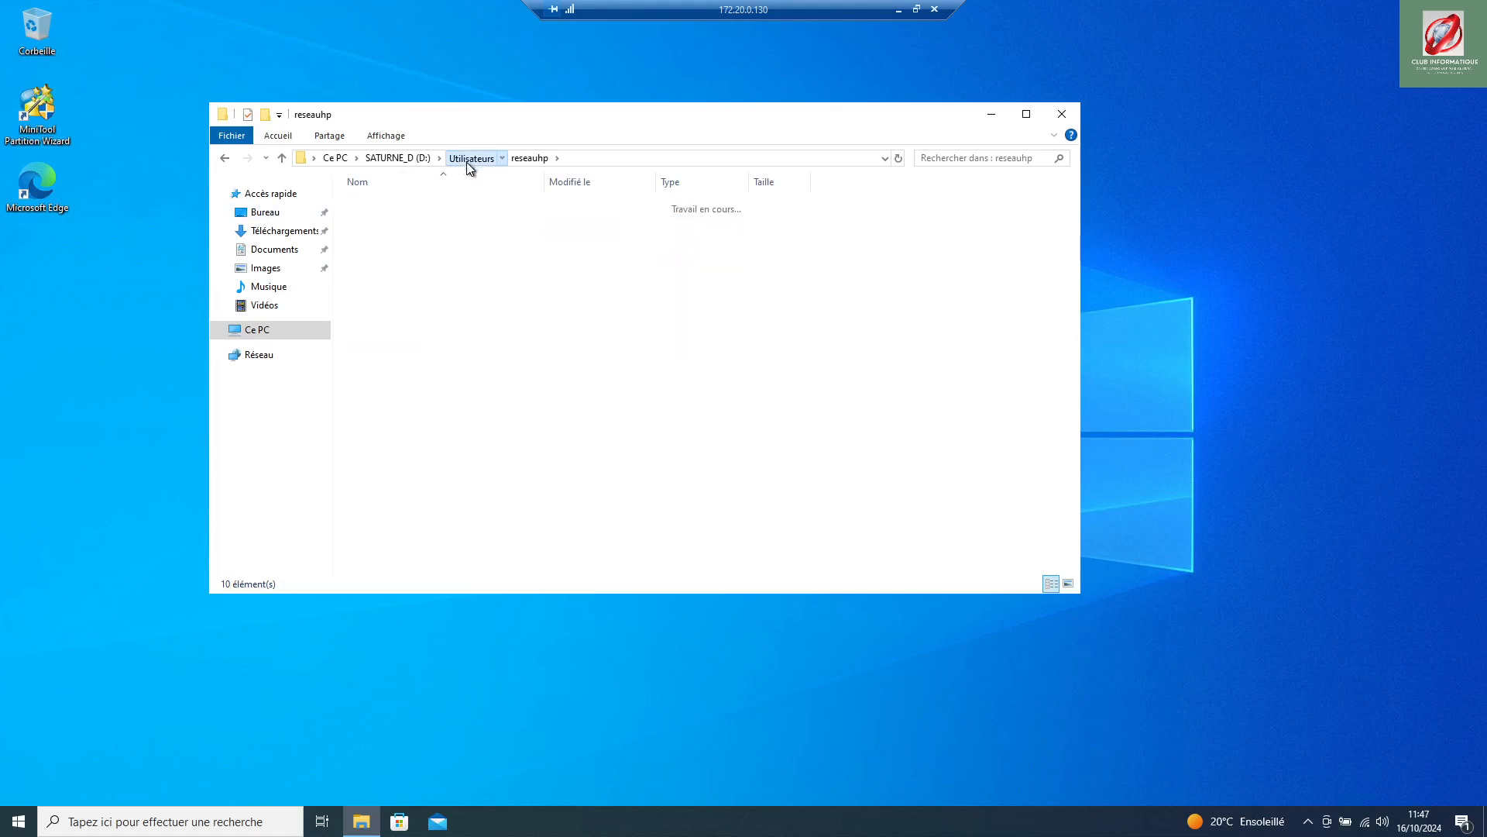
Step: Create a new folder named provisoire in D:\Utilisateurs and close the window
right_click(461, 350)
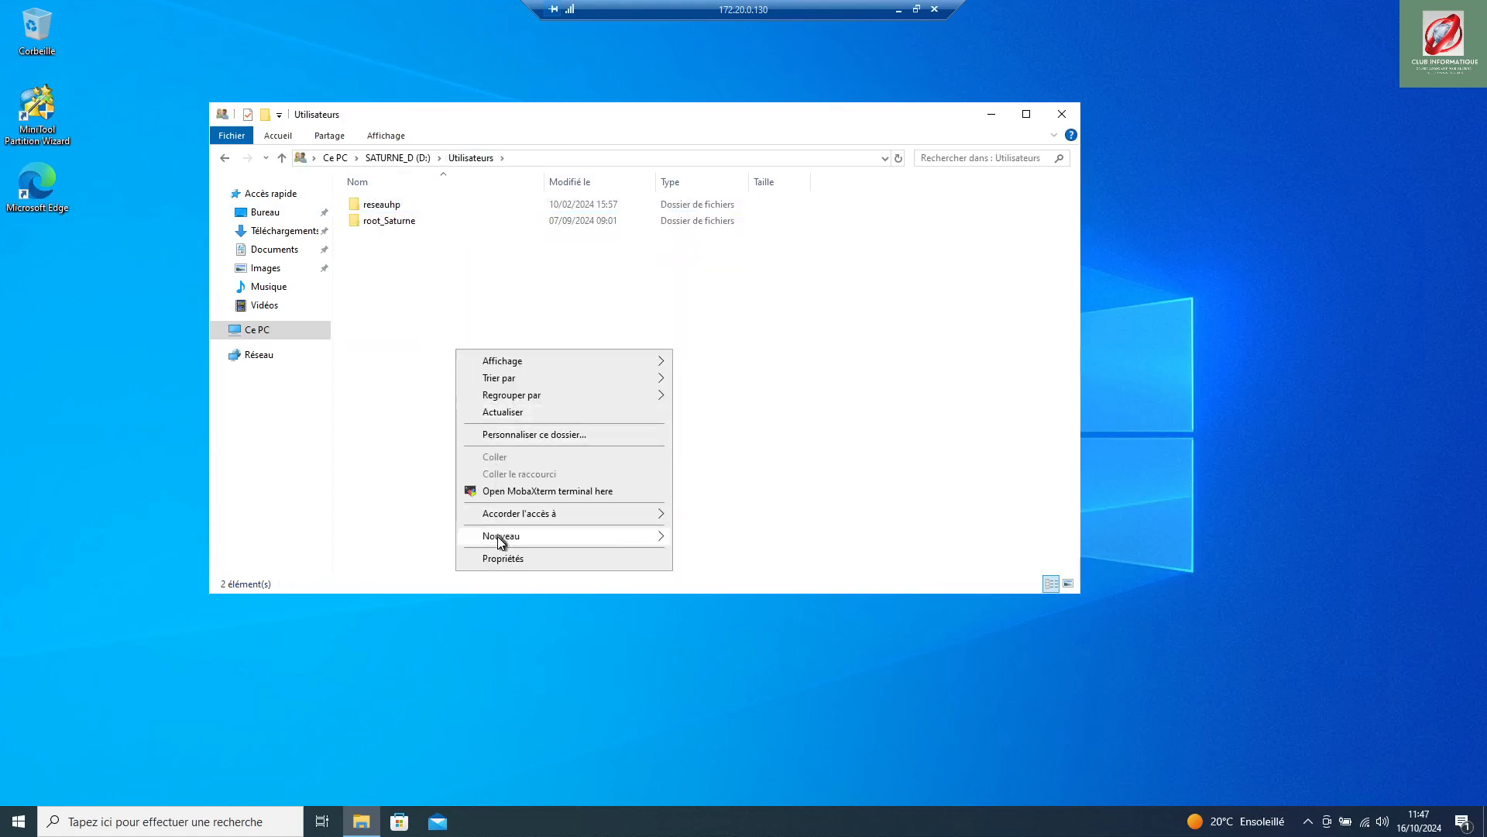
mouse_move(504, 536)
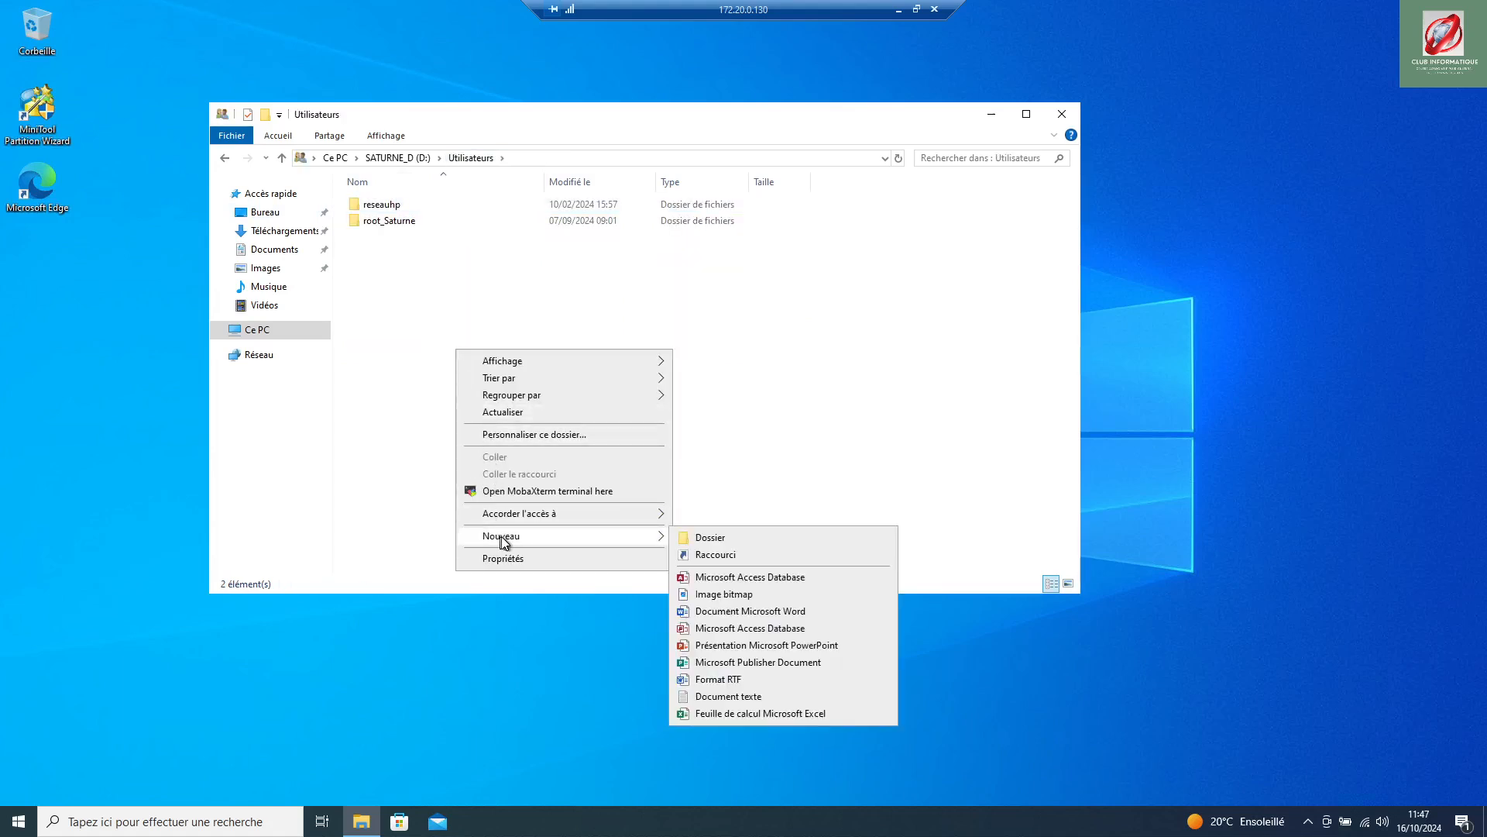
click(754, 533)
text(provisoire)
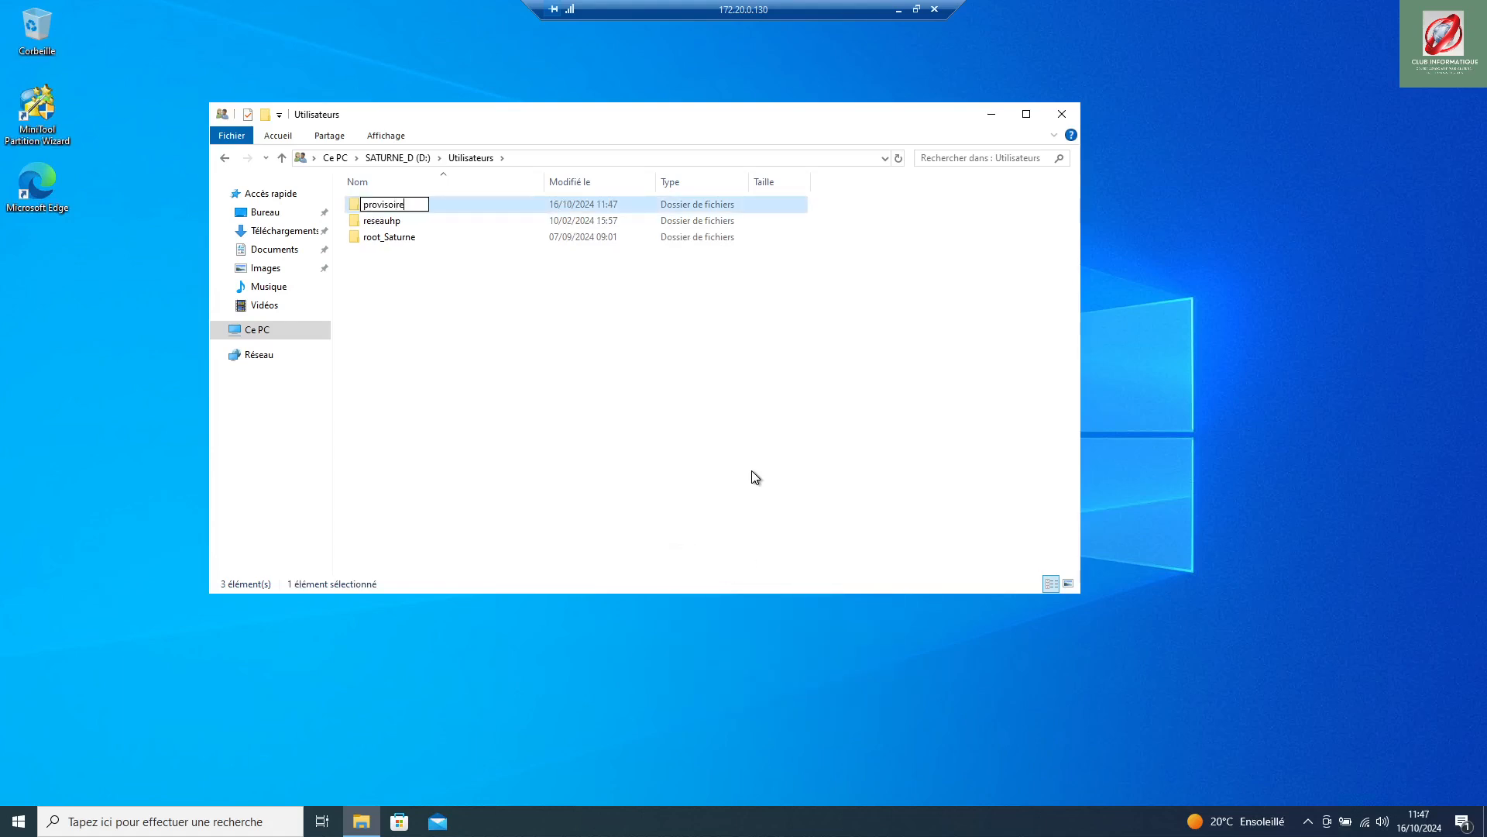
click(690, 491)
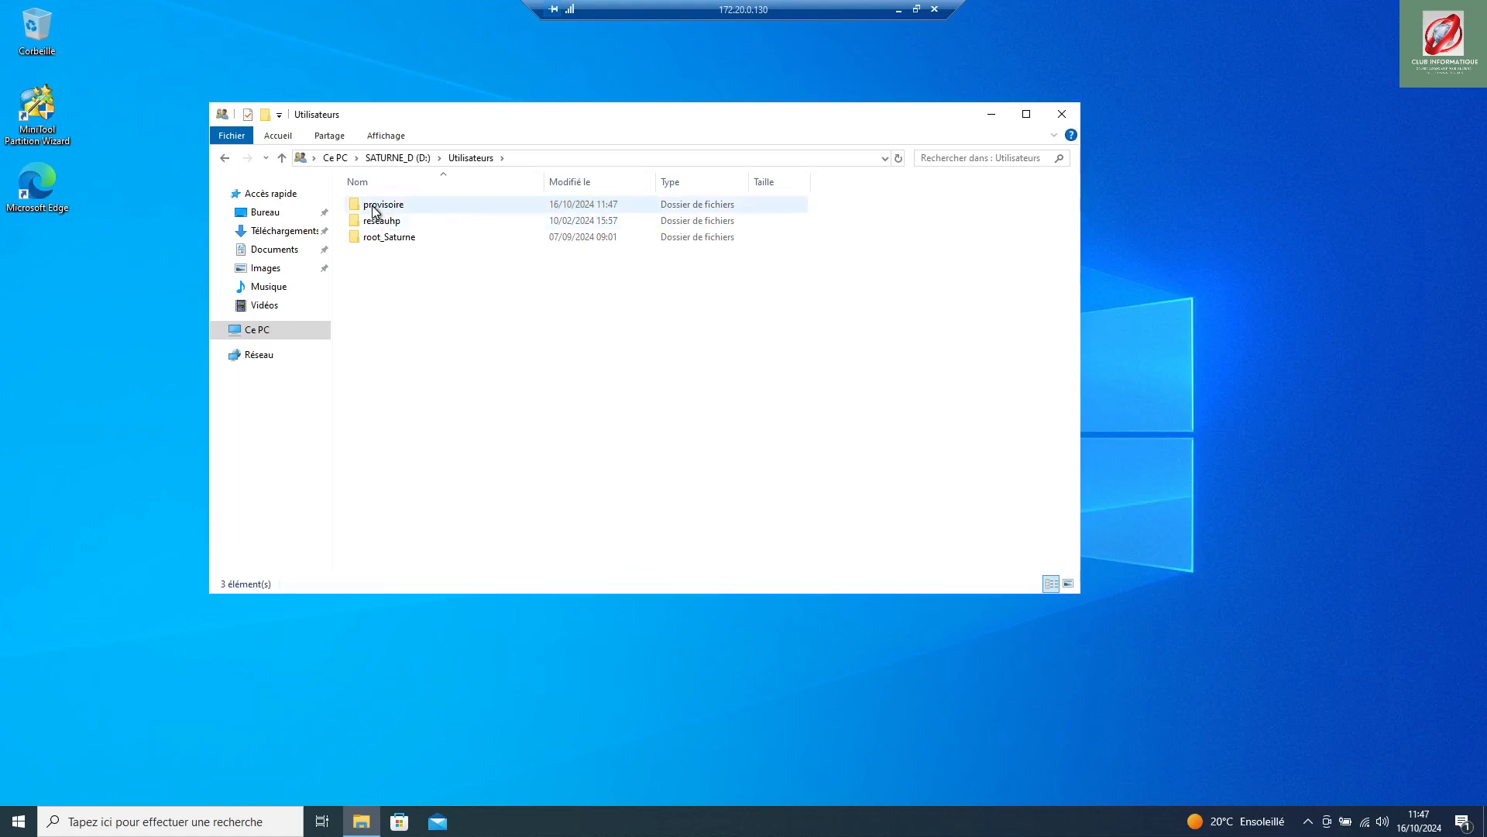
click(1064, 116)
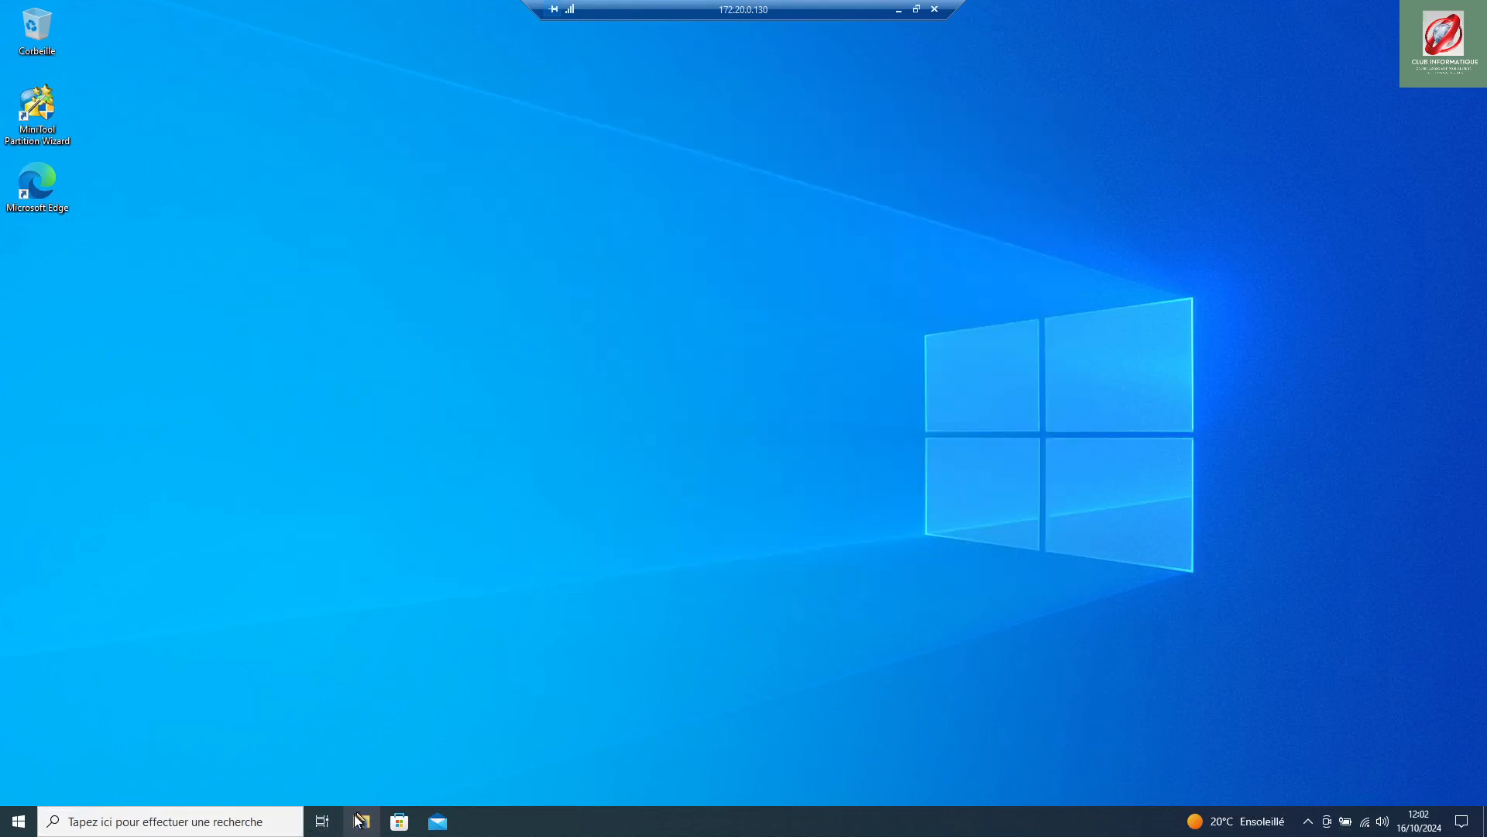
Step: Show the Documents folder's Emplacement properties, currently C:\Users\provisoire\Documents
click(364, 826)
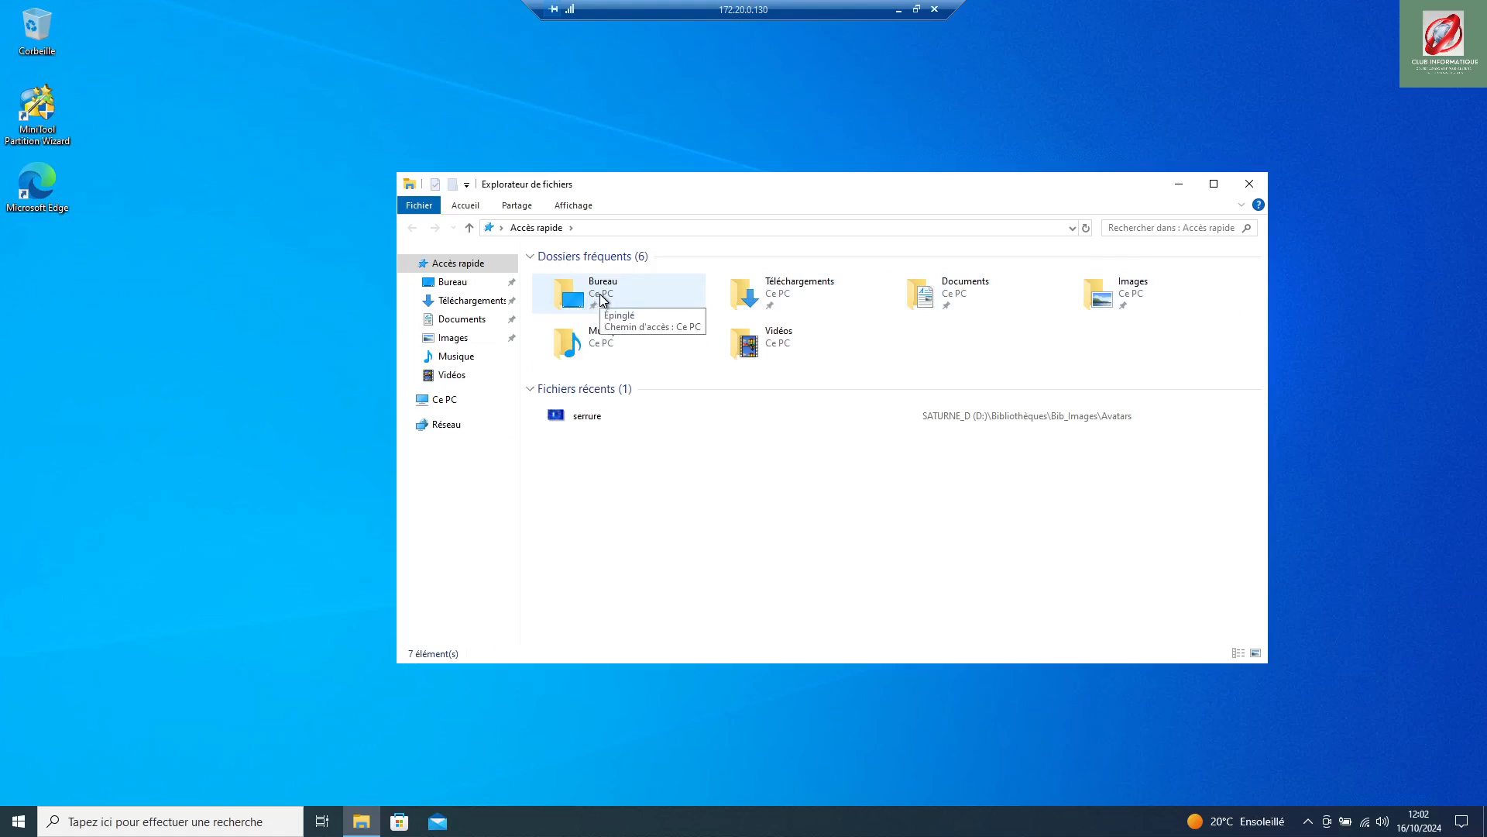
click(938, 300)
right_click(939, 300)
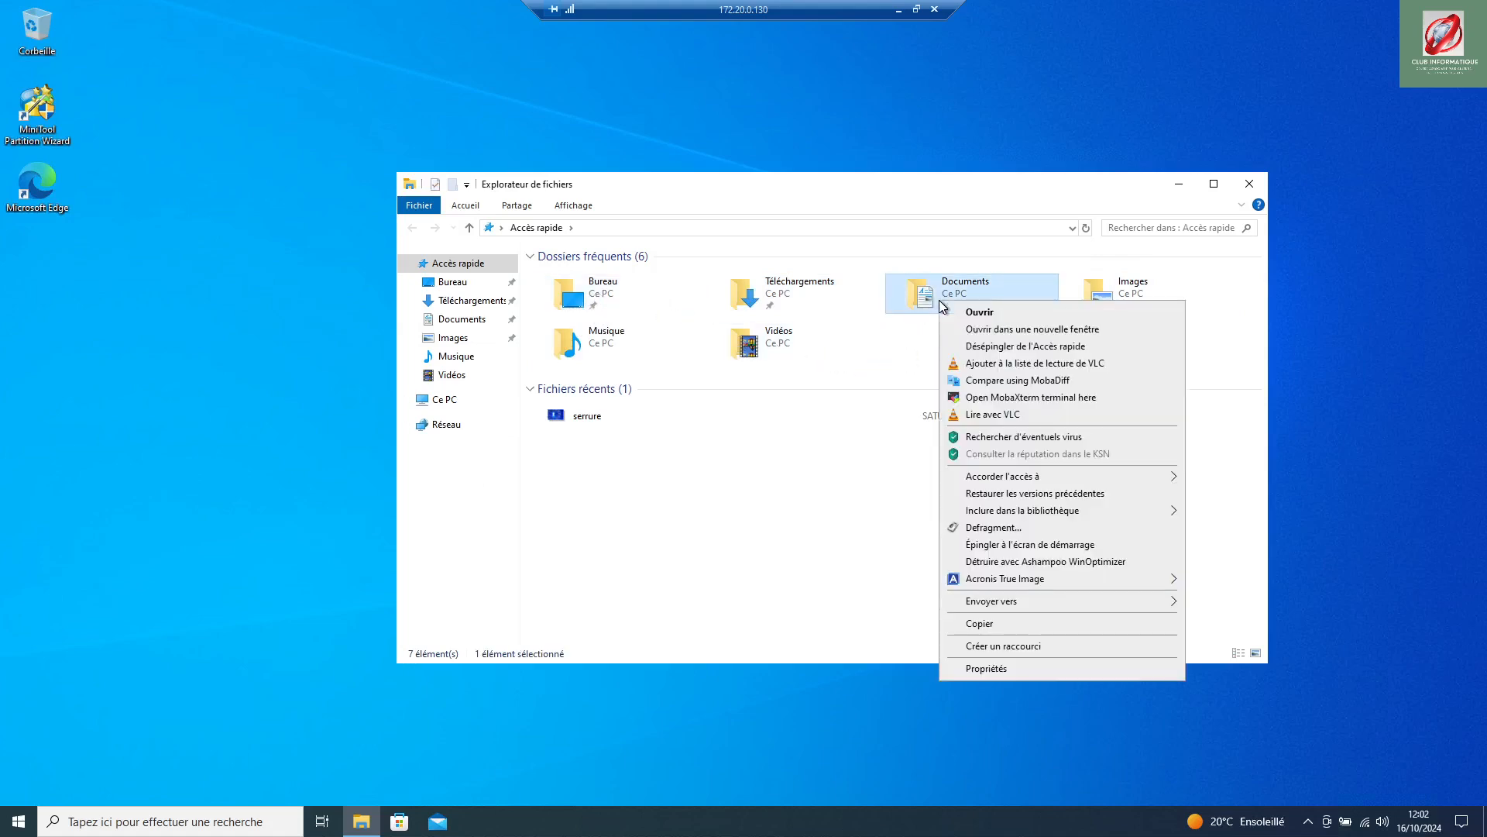
click(997, 672)
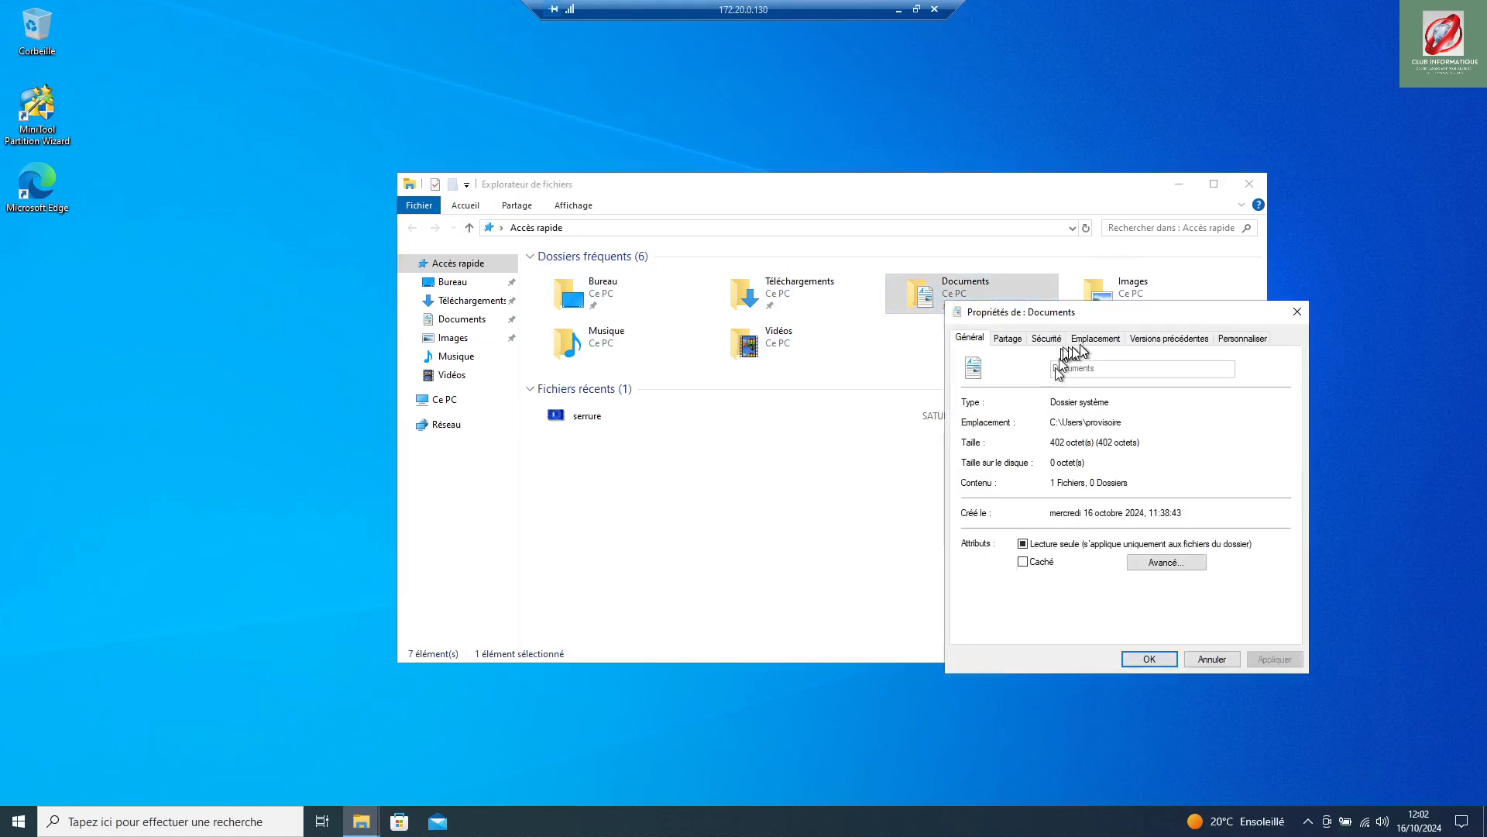
click(1086, 343)
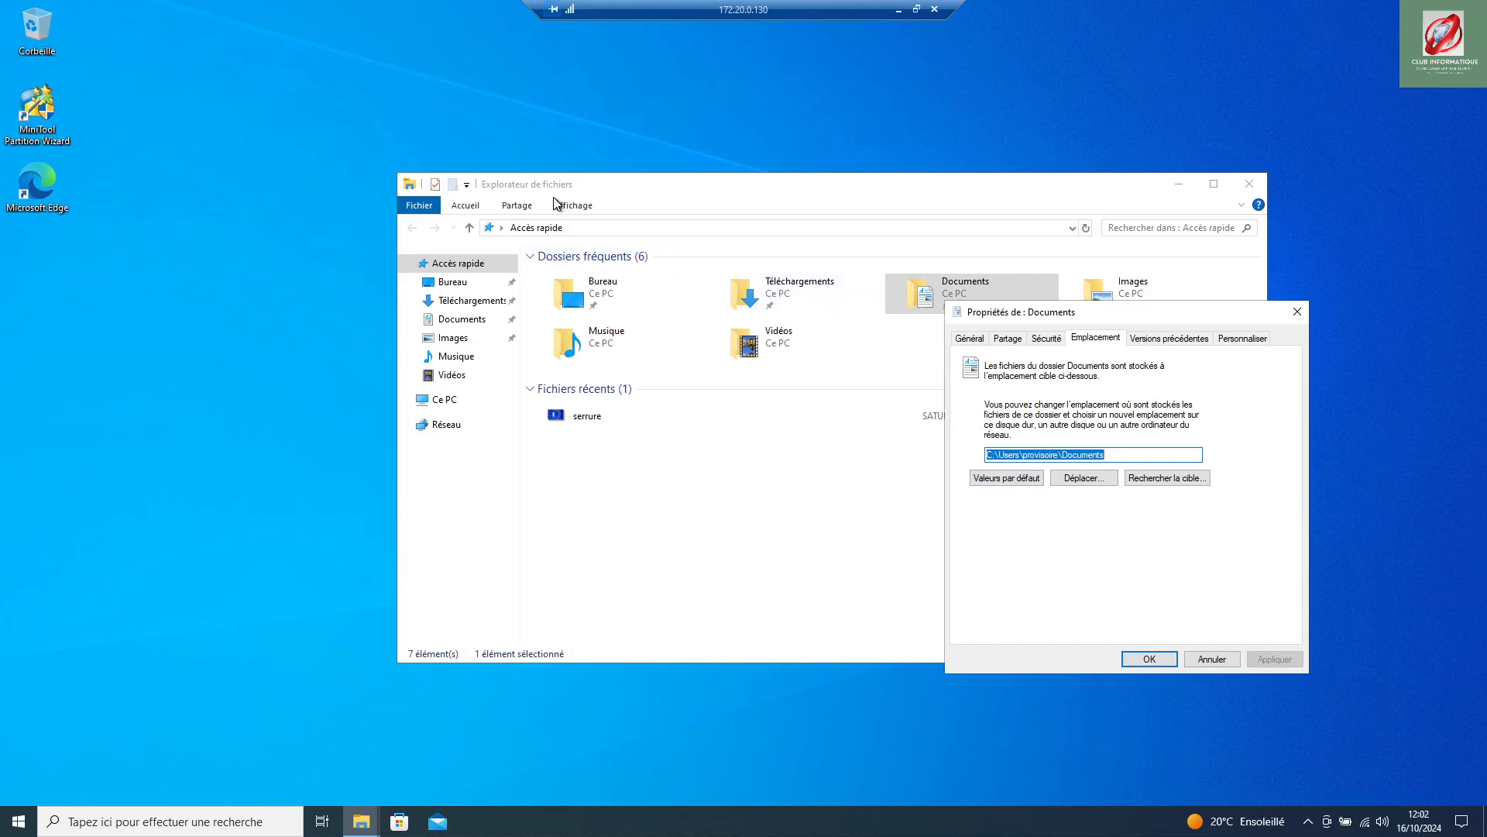
Step: Edit the Documents path to read D:\Utilisateurs\provisoire\Documents
click(999, 454)
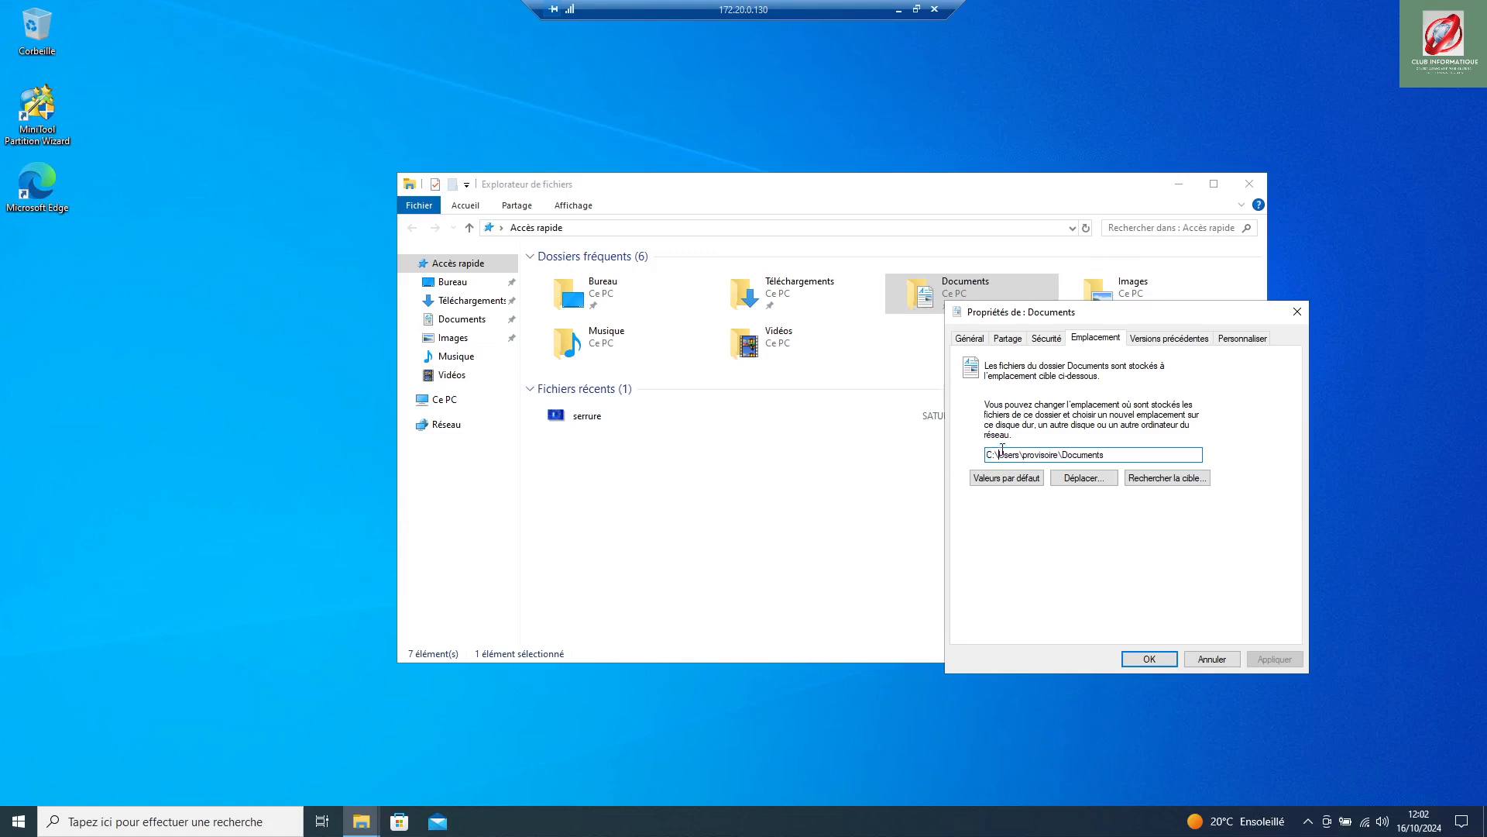
drag(1003, 454, 1008, 454)
click(989, 453)
key(Delete)
text(D)
key(Right)
key(Right)
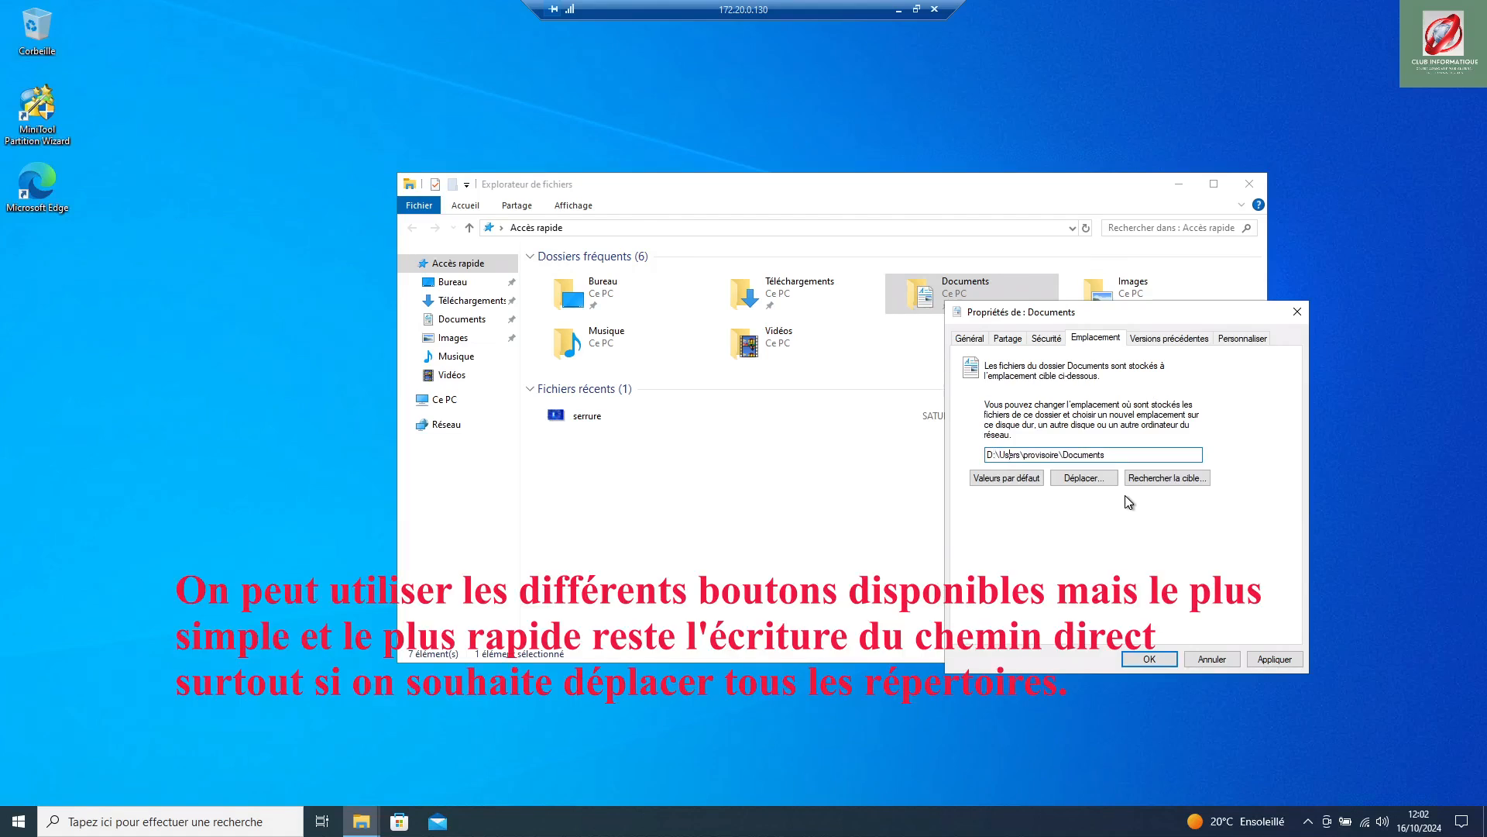
text(tilisateur)
key(Delete)
key(Delete)
key(Delete)
key(Delete)
text(s)
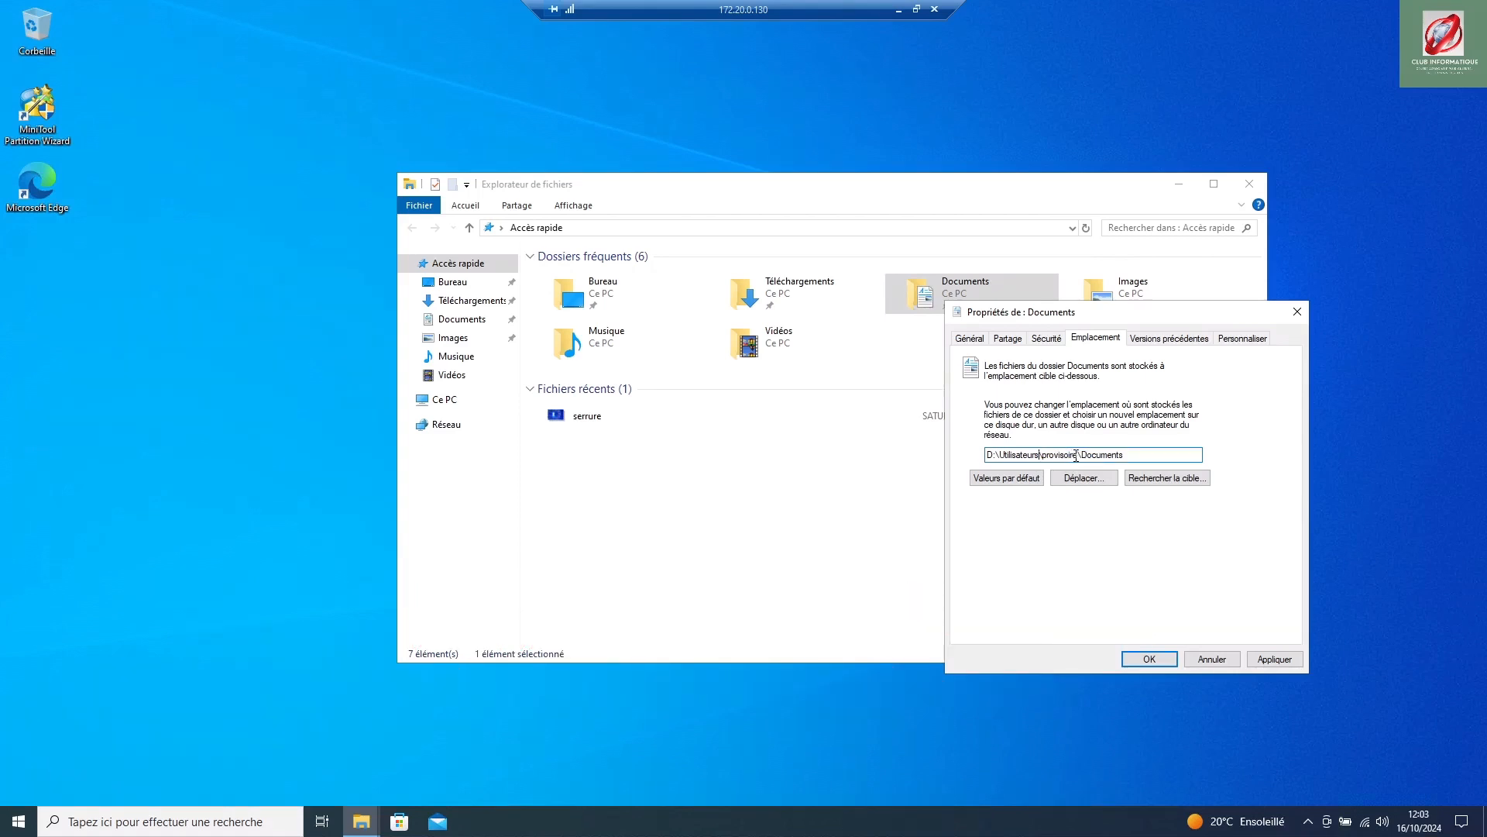
drag(1080, 458, 978, 455)
key(ctrl+c)
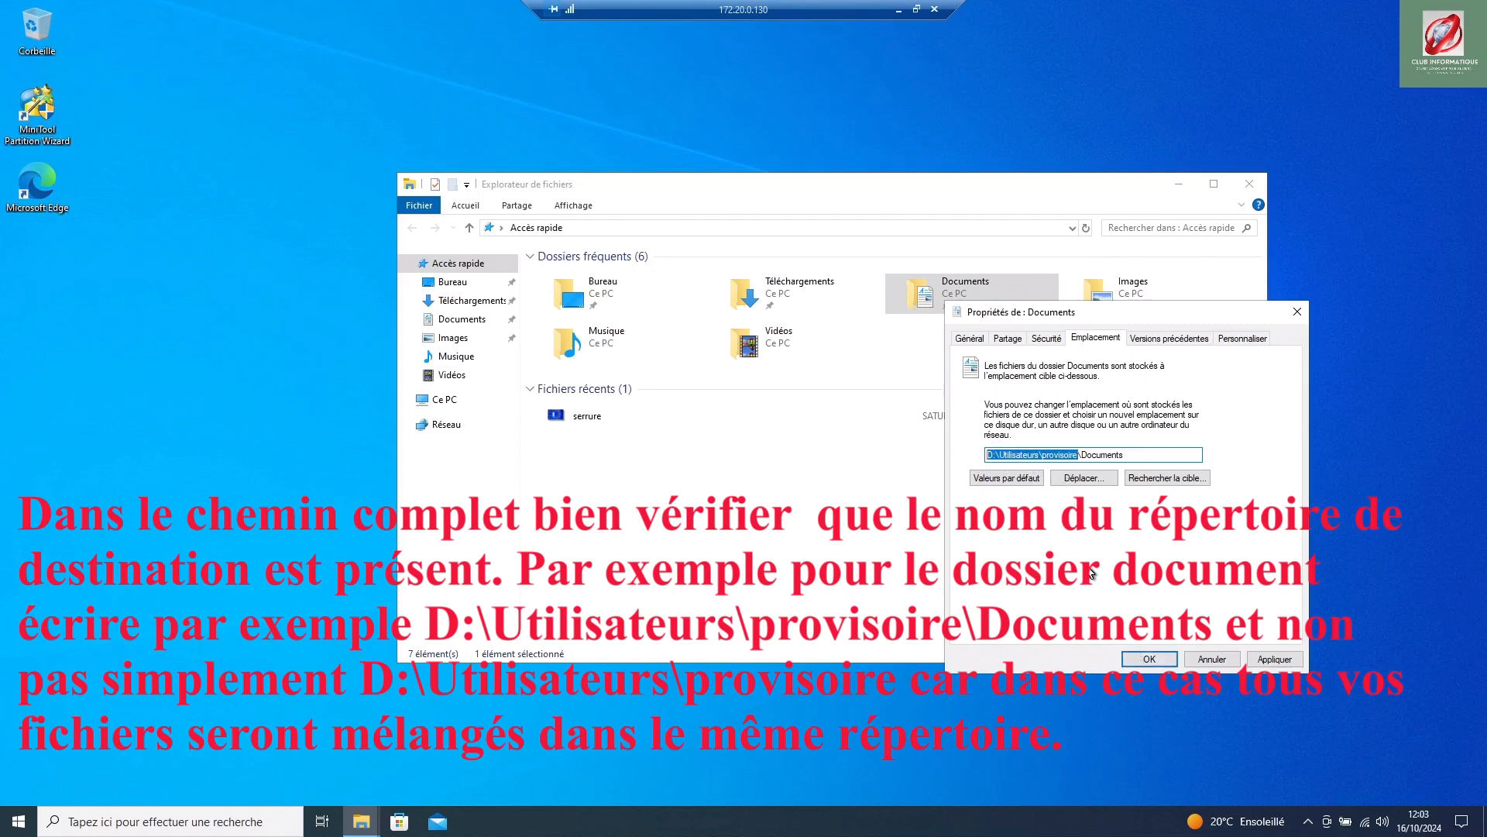
Step: Open and cancel the destination folder browser, then apply the new Documents location
click(1077, 478)
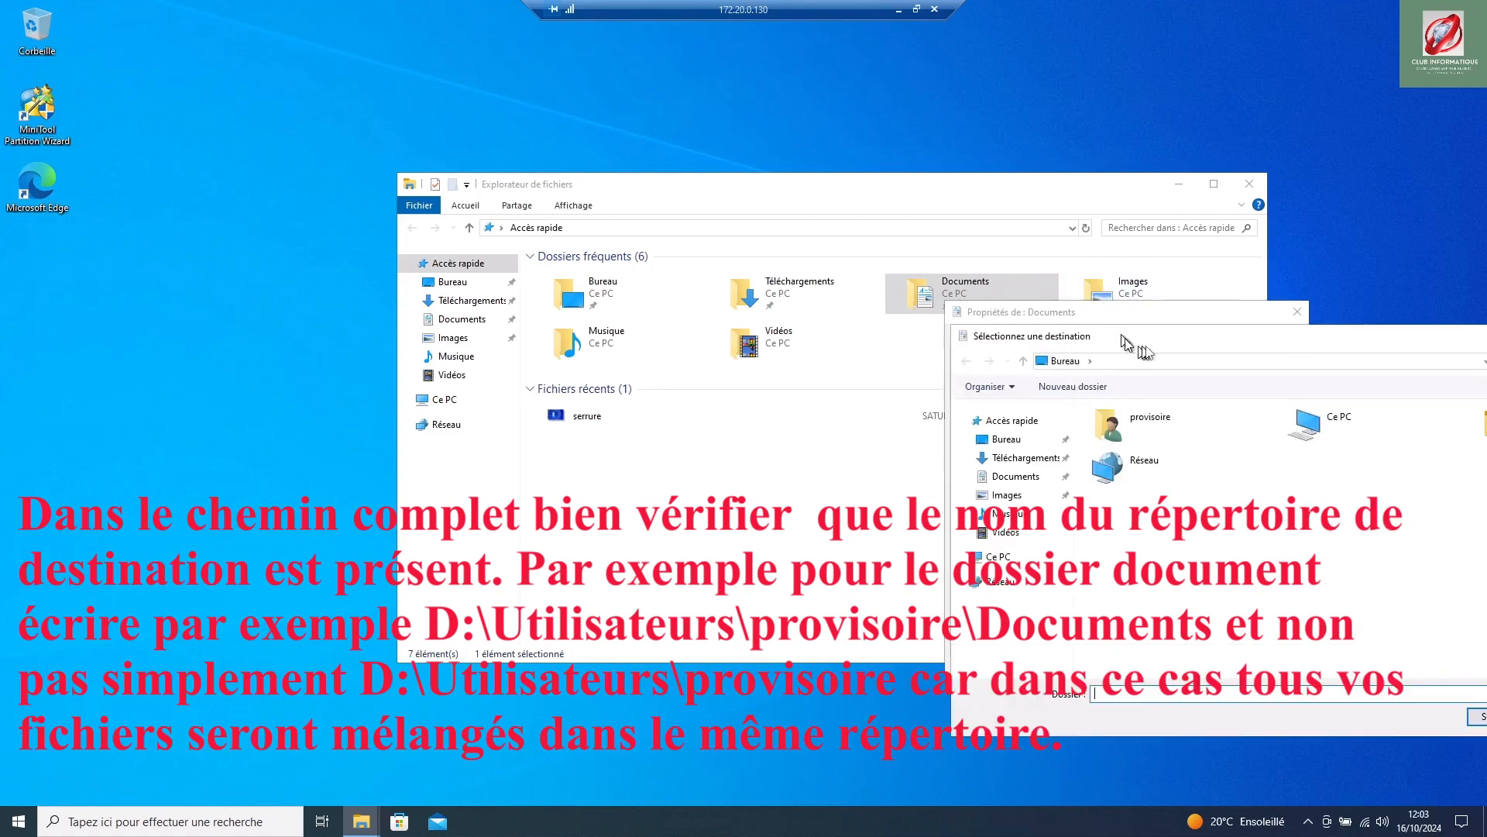
drag(1154, 347, 601, 271)
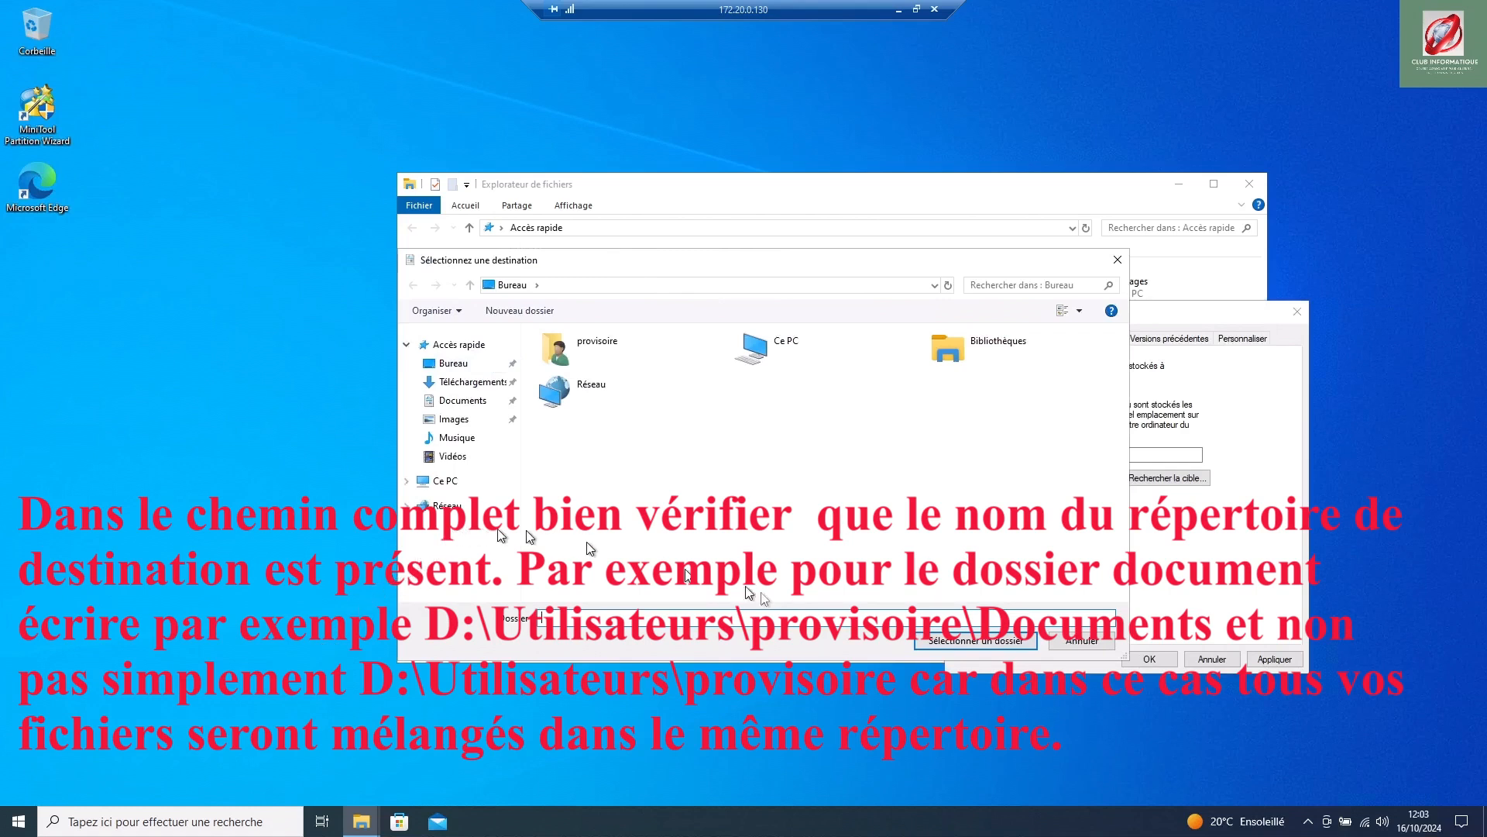
click(1089, 640)
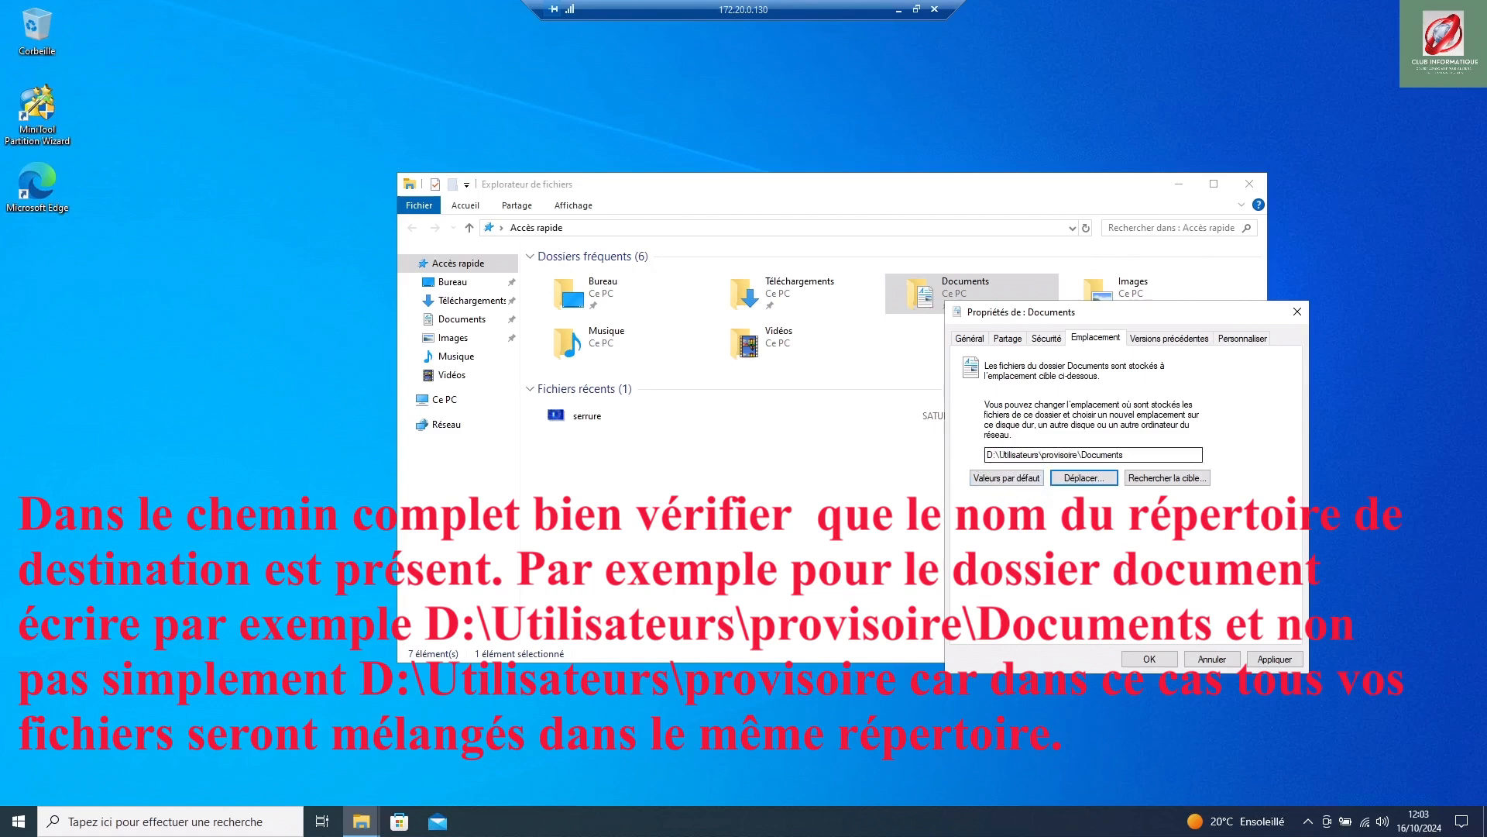
click(1279, 657)
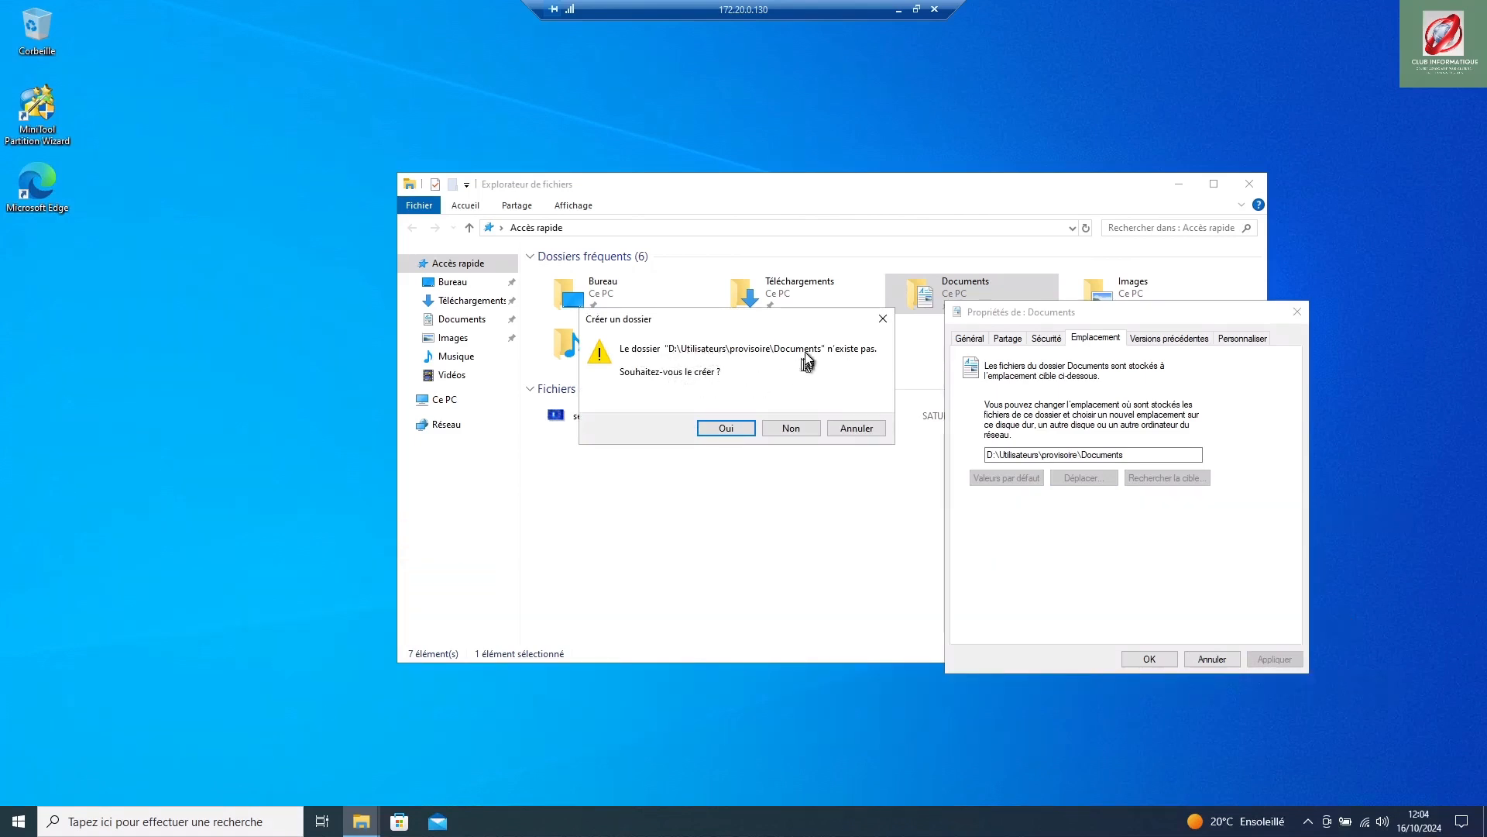
Step: Agree to create the new Documents folder and move the existing files there
click(738, 430)
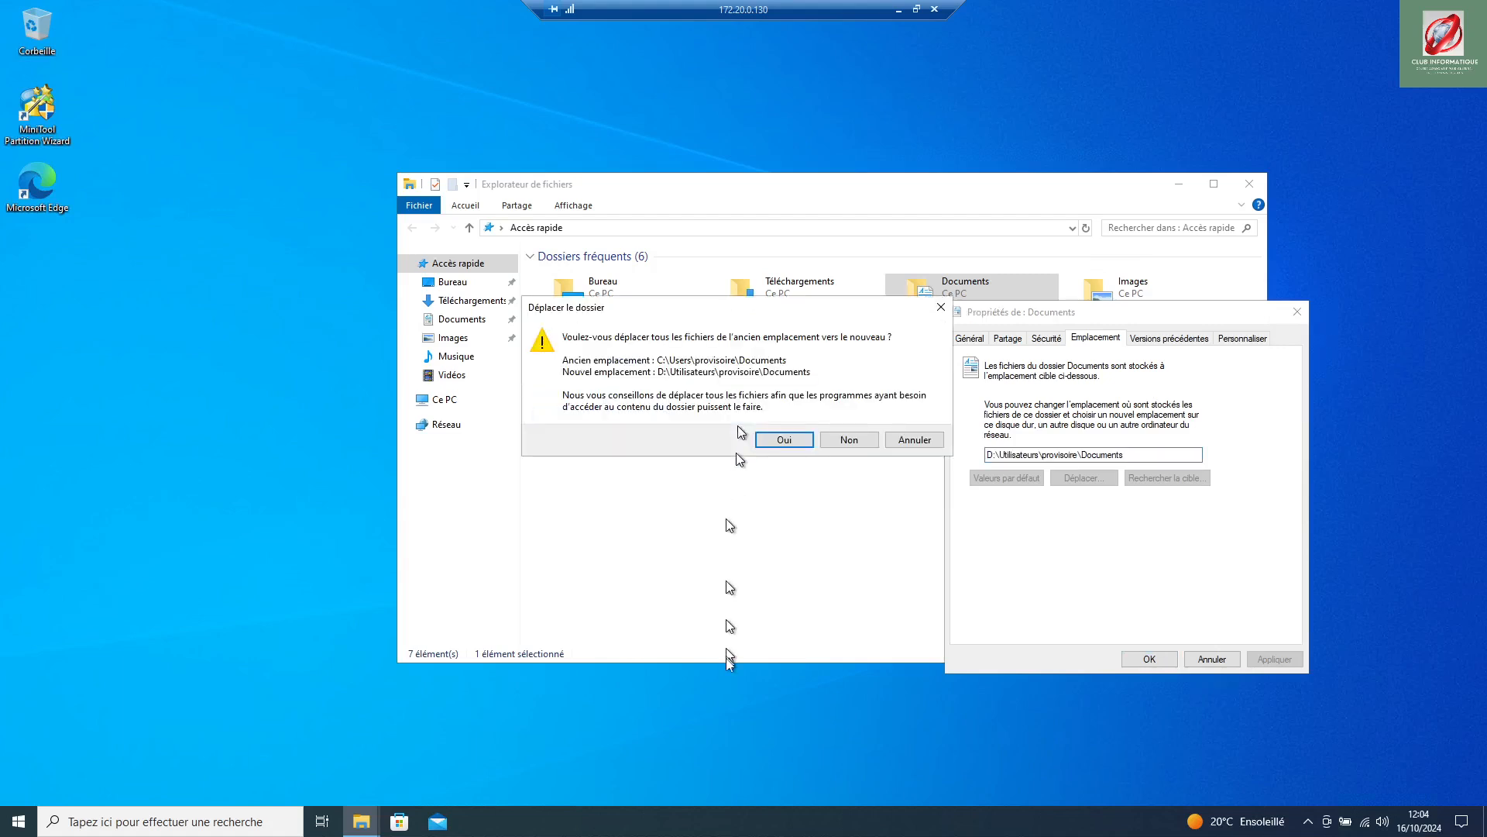
click(783, 439)
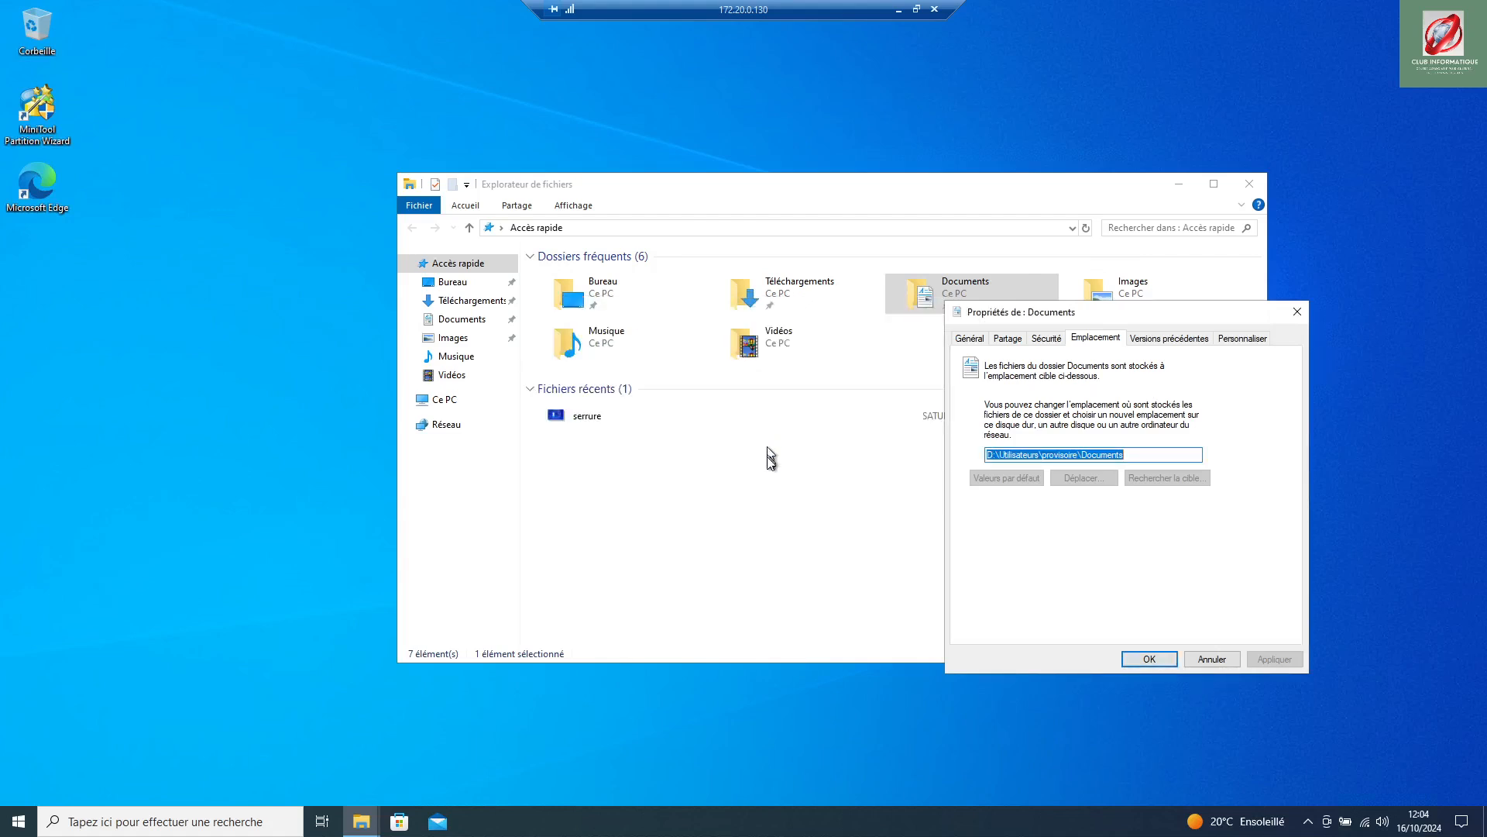
click(1160, 659)
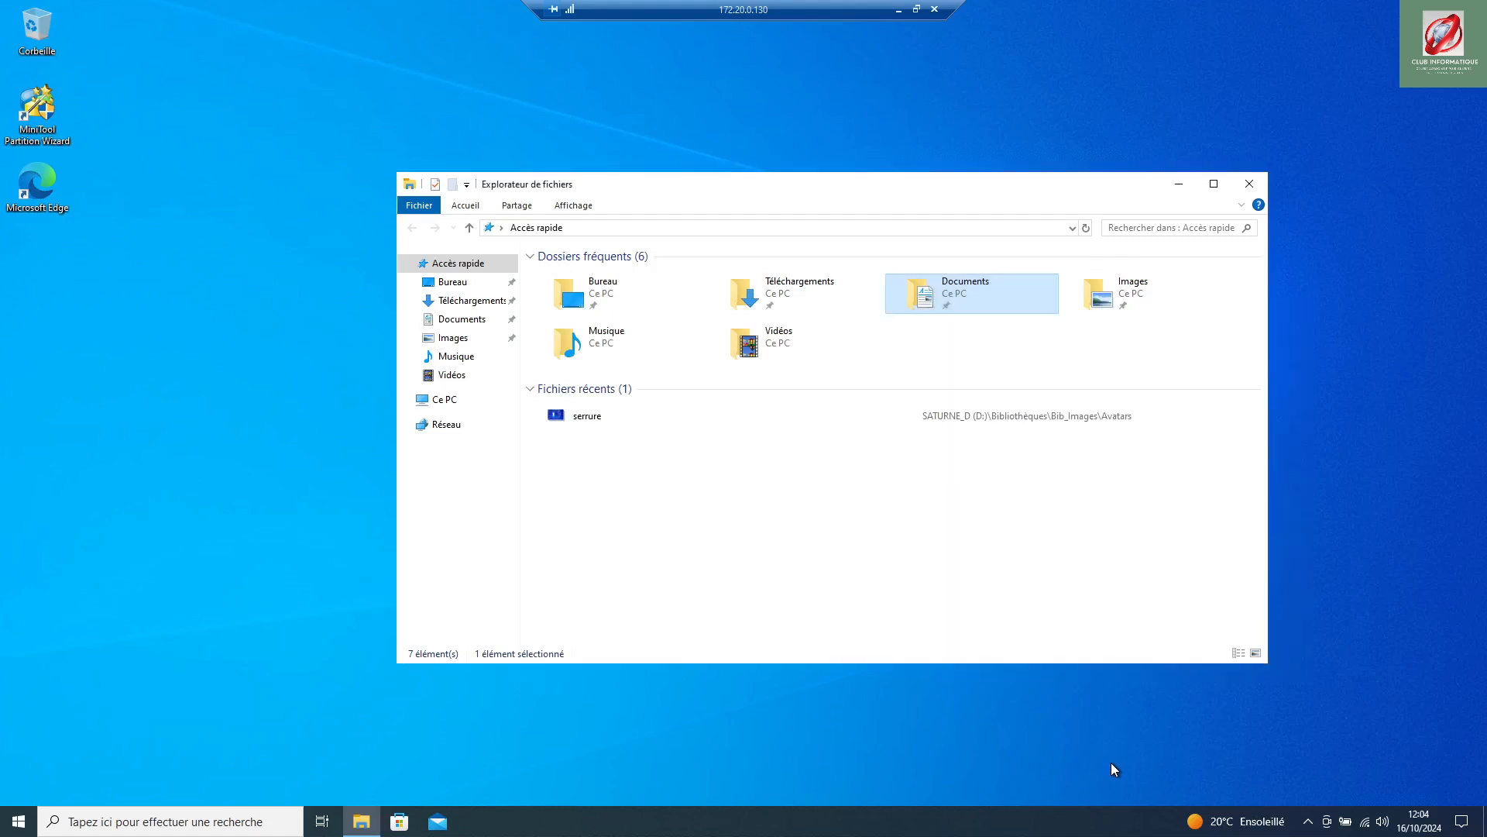
Step: Reopen Documents properties to verify the D:\Utilisateurs\provisoire\Documents location, then cancel
right_click(953, 288)
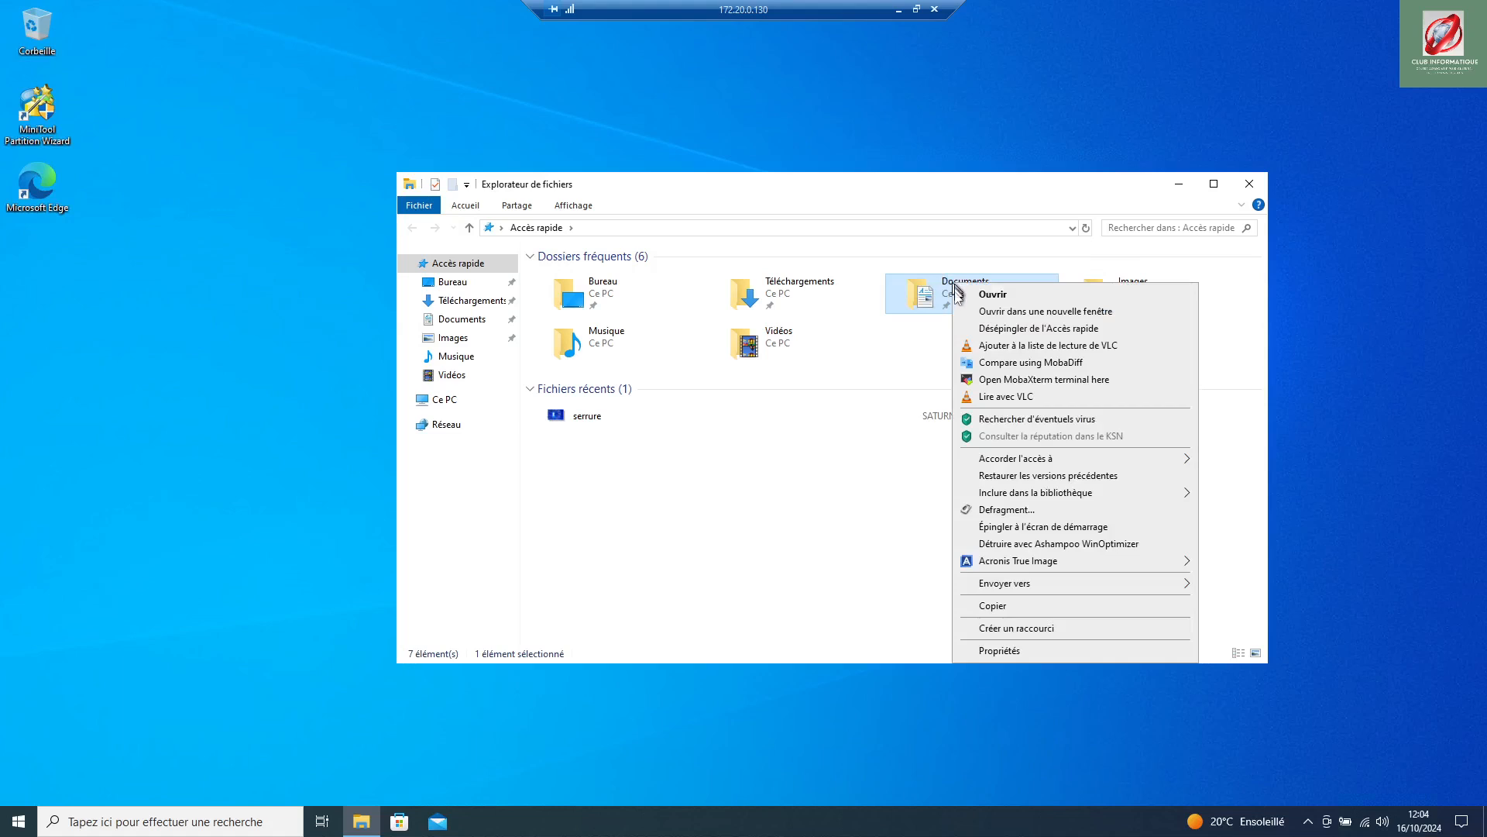
click(1033, 658)
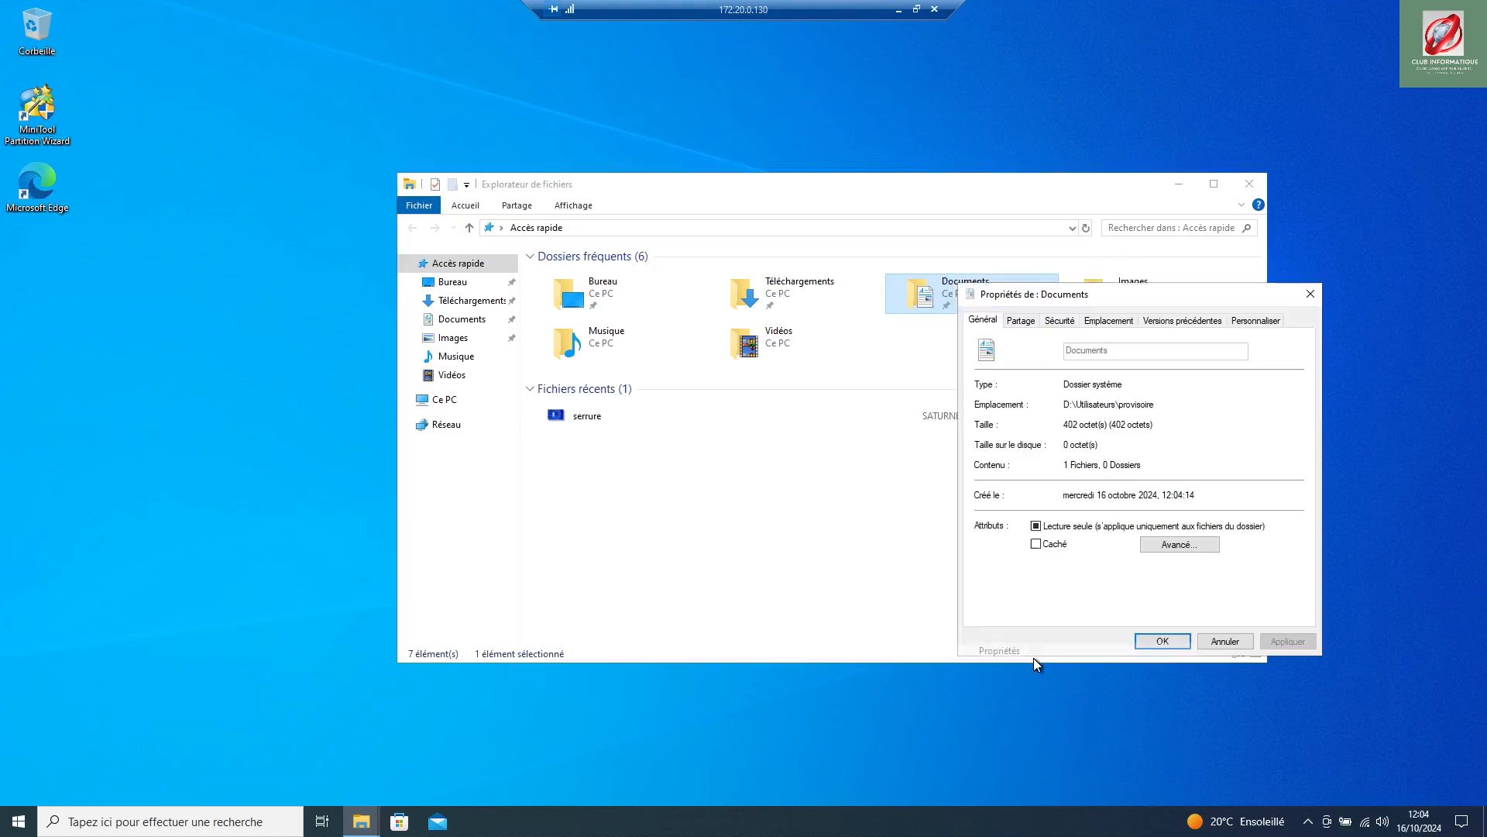
click(1101, 321)
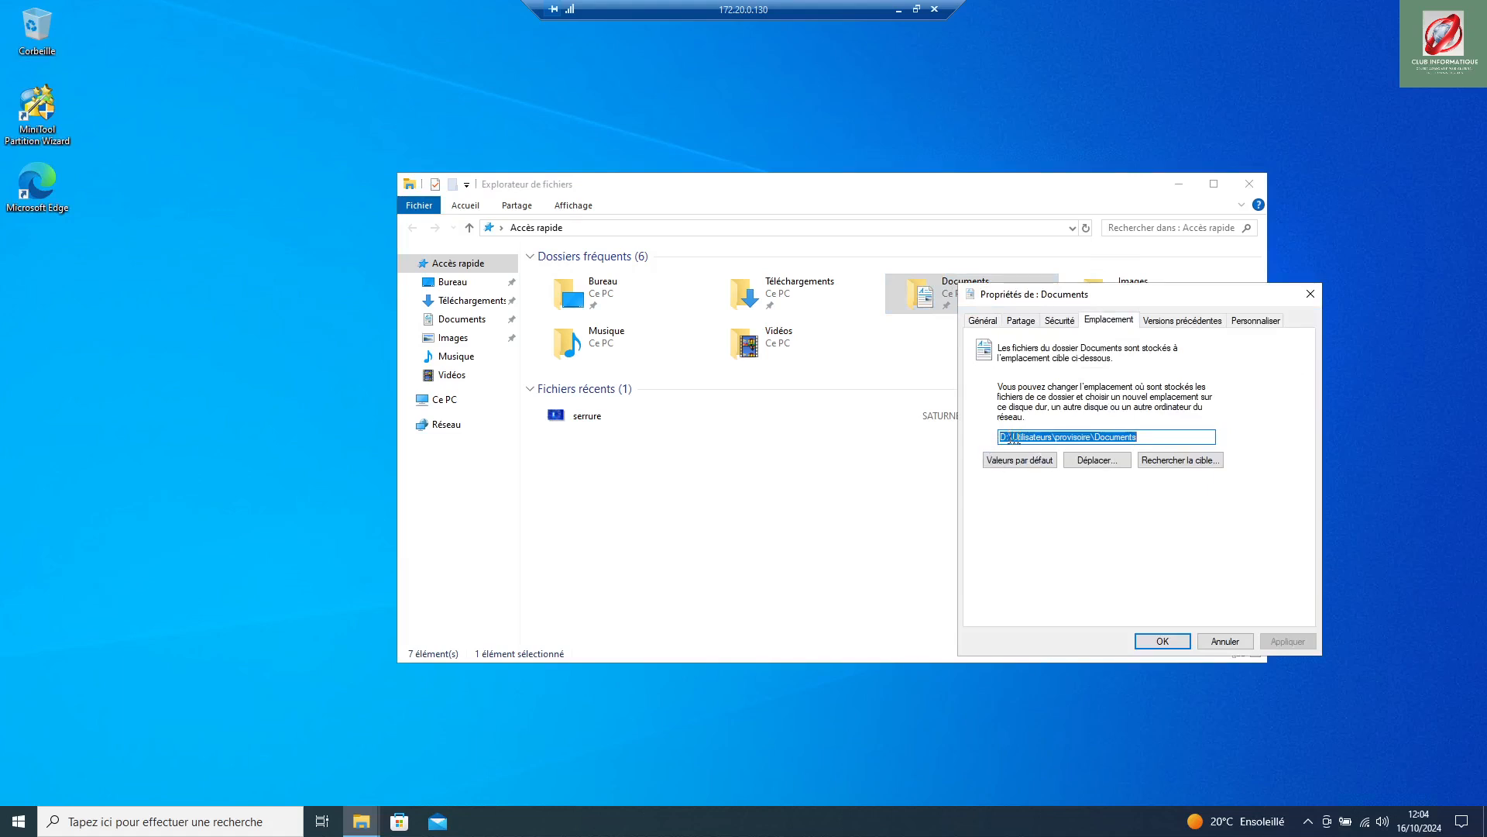
click(1225, 641)
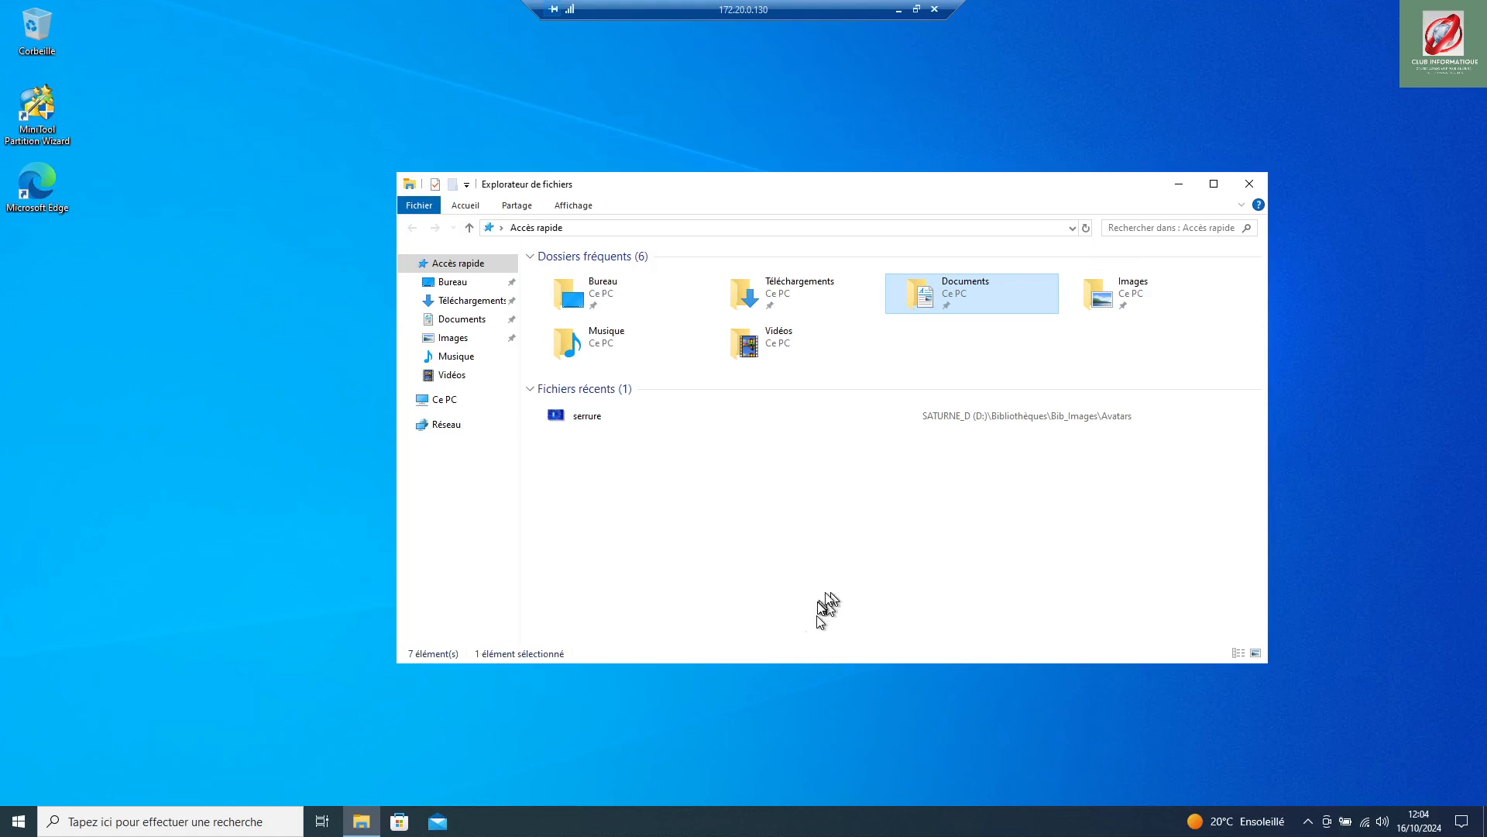
Step: Navigate Ce PC > Windows (C:) > Utilisateurs > provisoire to check its remaining folders
click(447, 400)
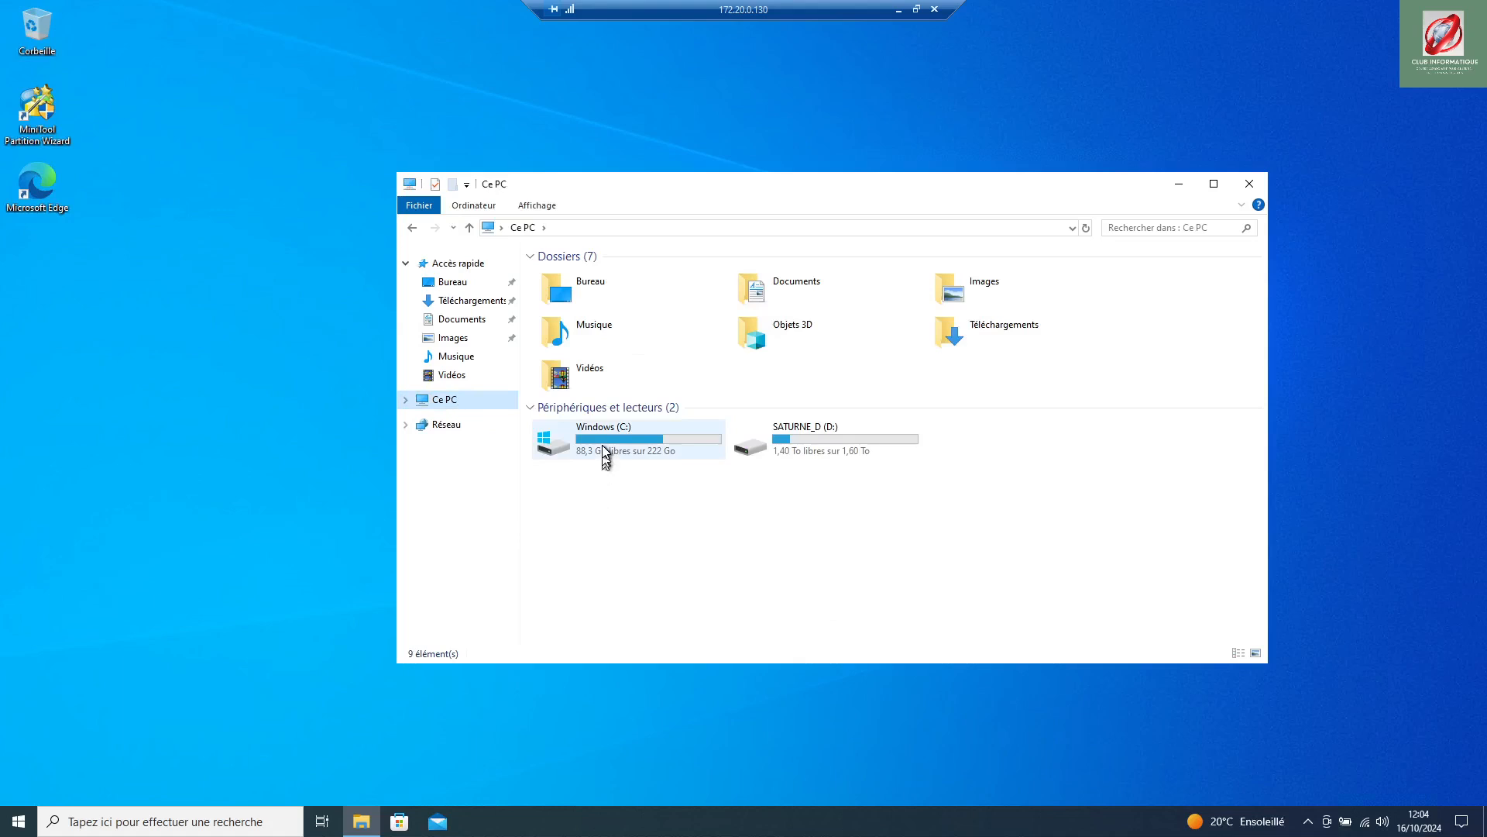
double_click(607, 450)
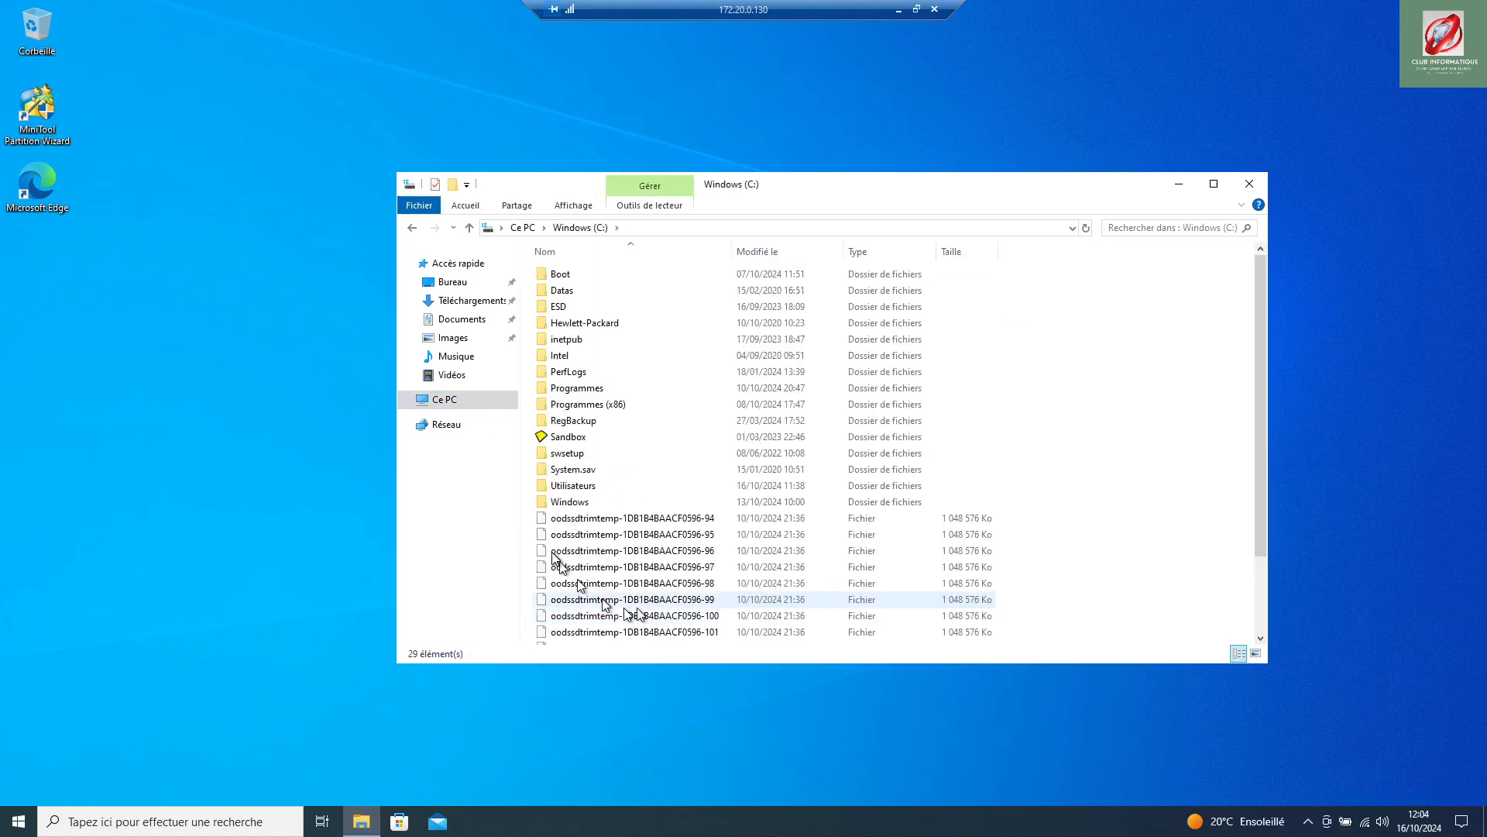
double_click(569, 485)
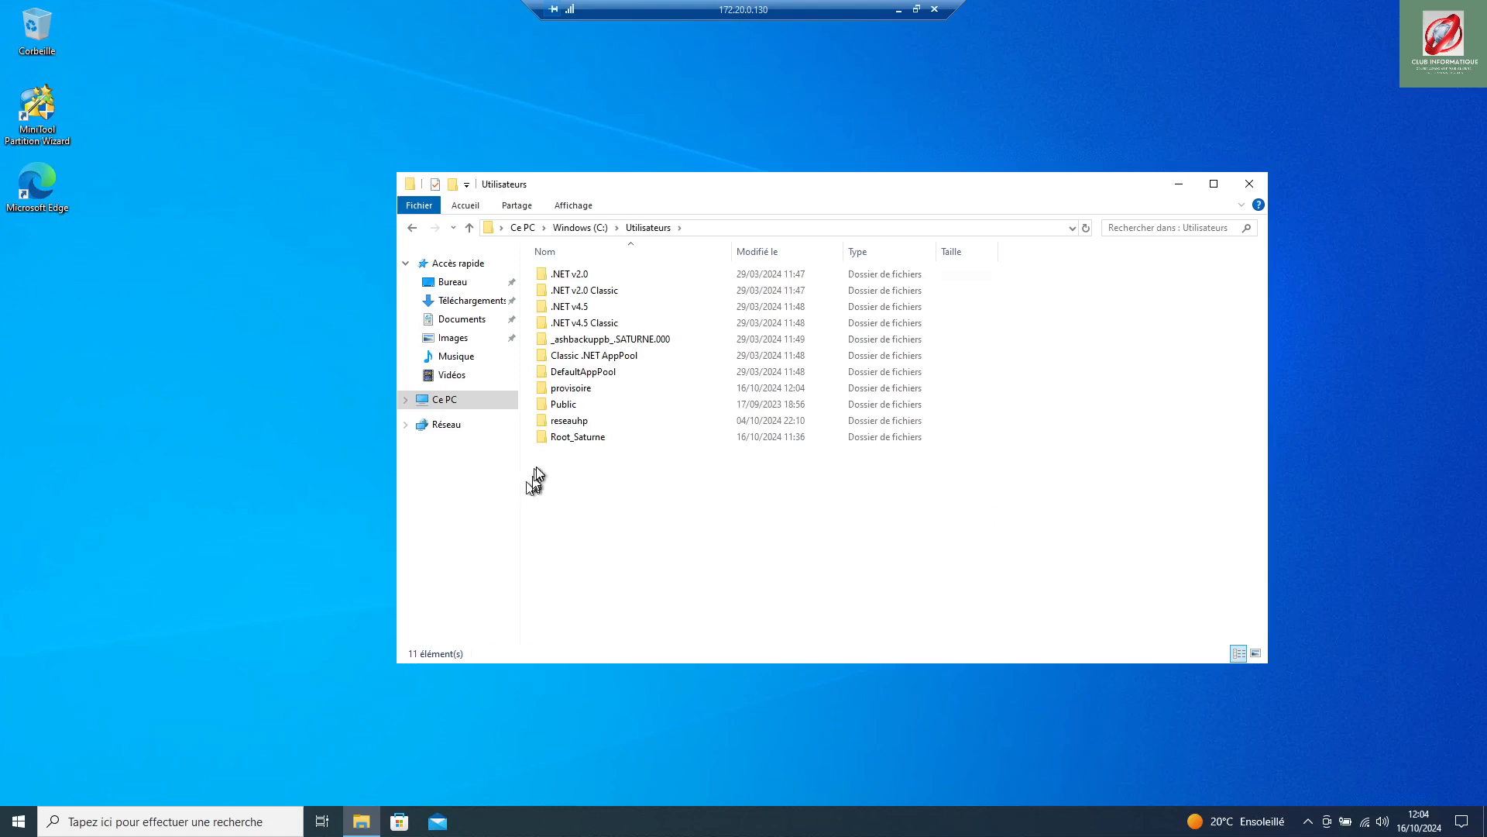
double_click(570, 389)
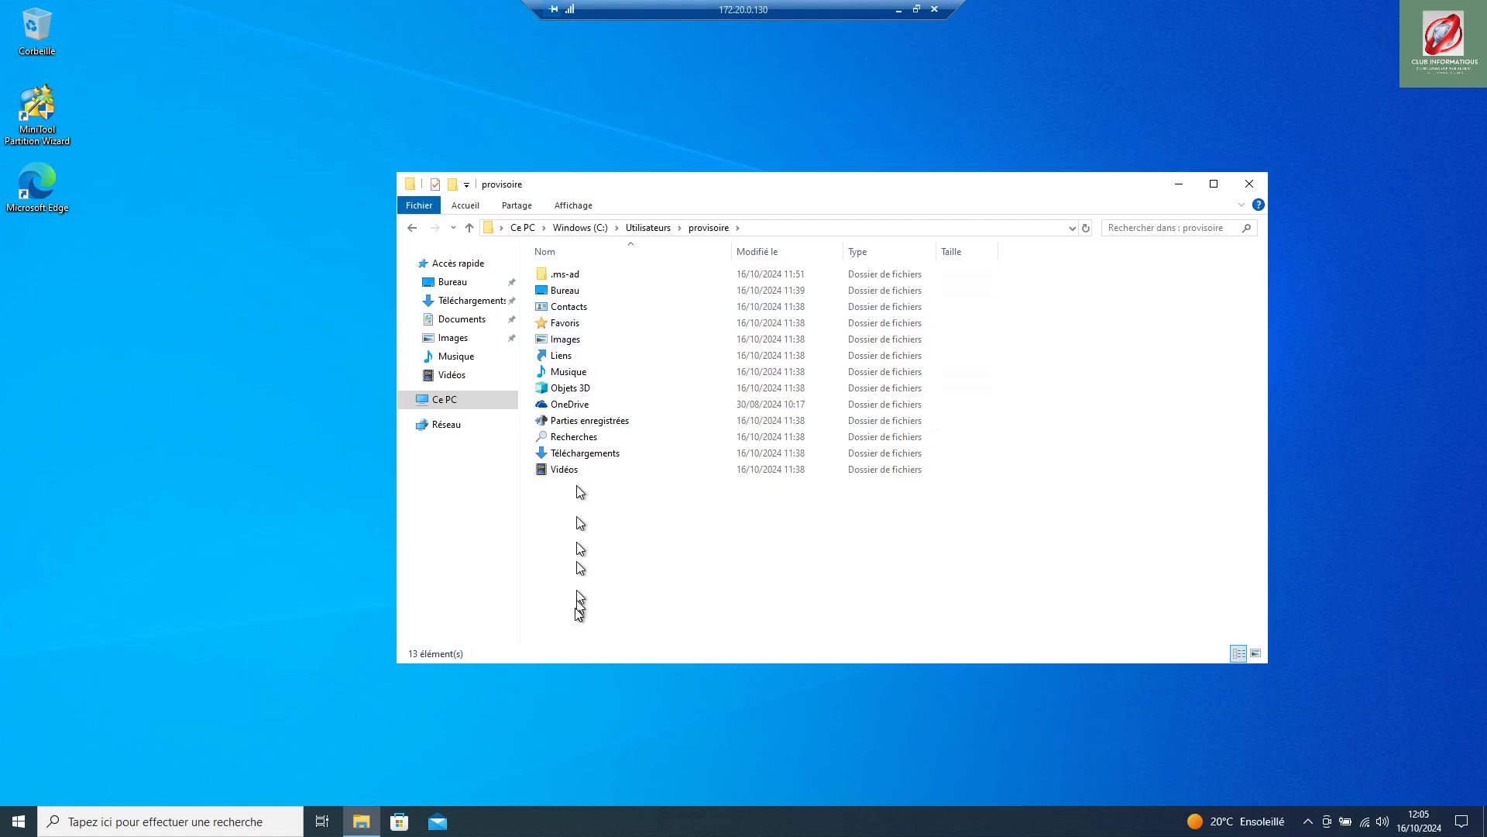
Step: Change the Images location to D:\Utilisateurs\provisoire\Pictures, creating that folder and moving its files
right_click(565, 341)
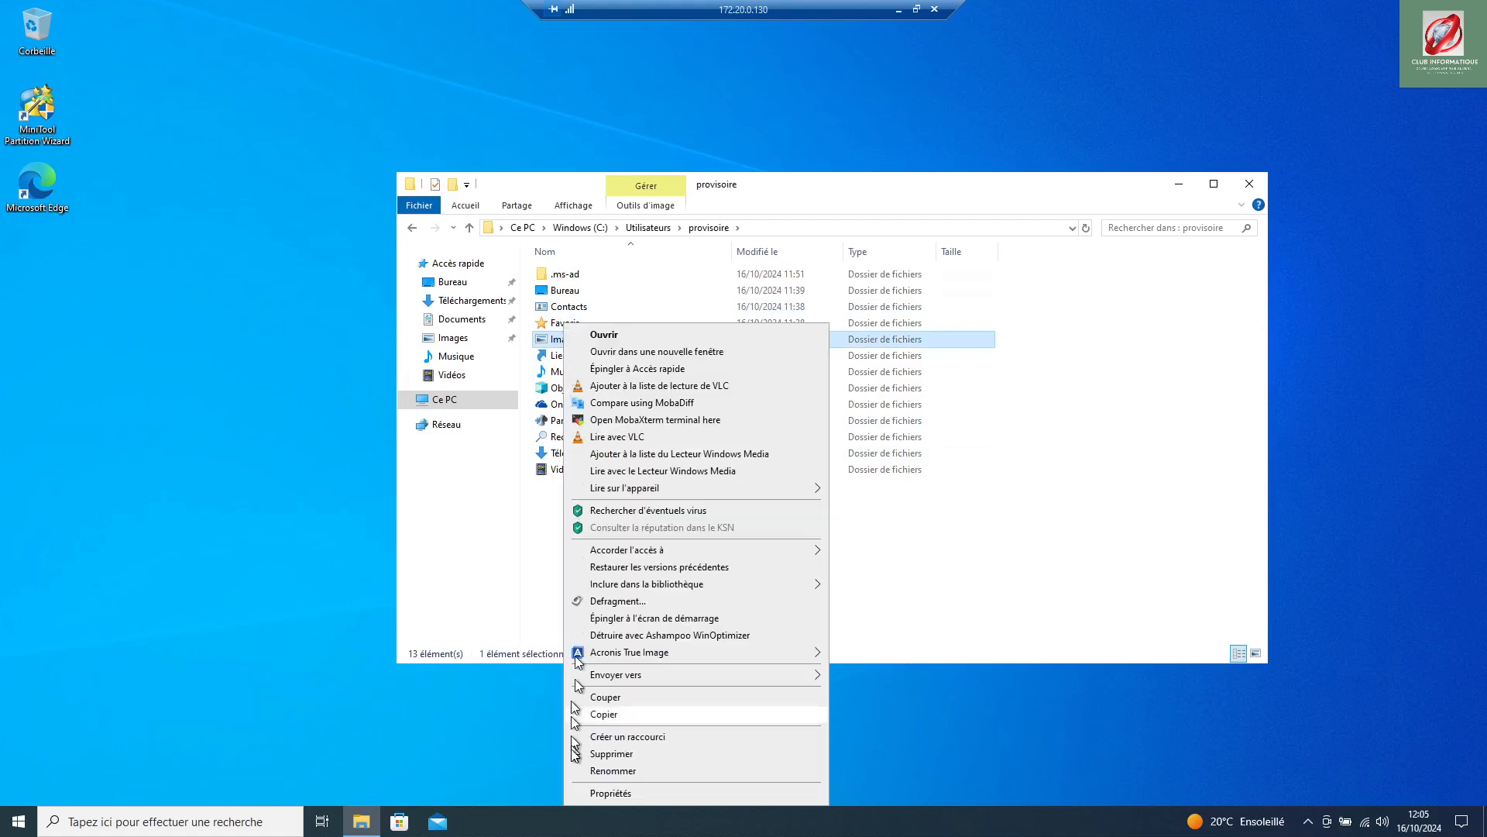
click(594, 796)
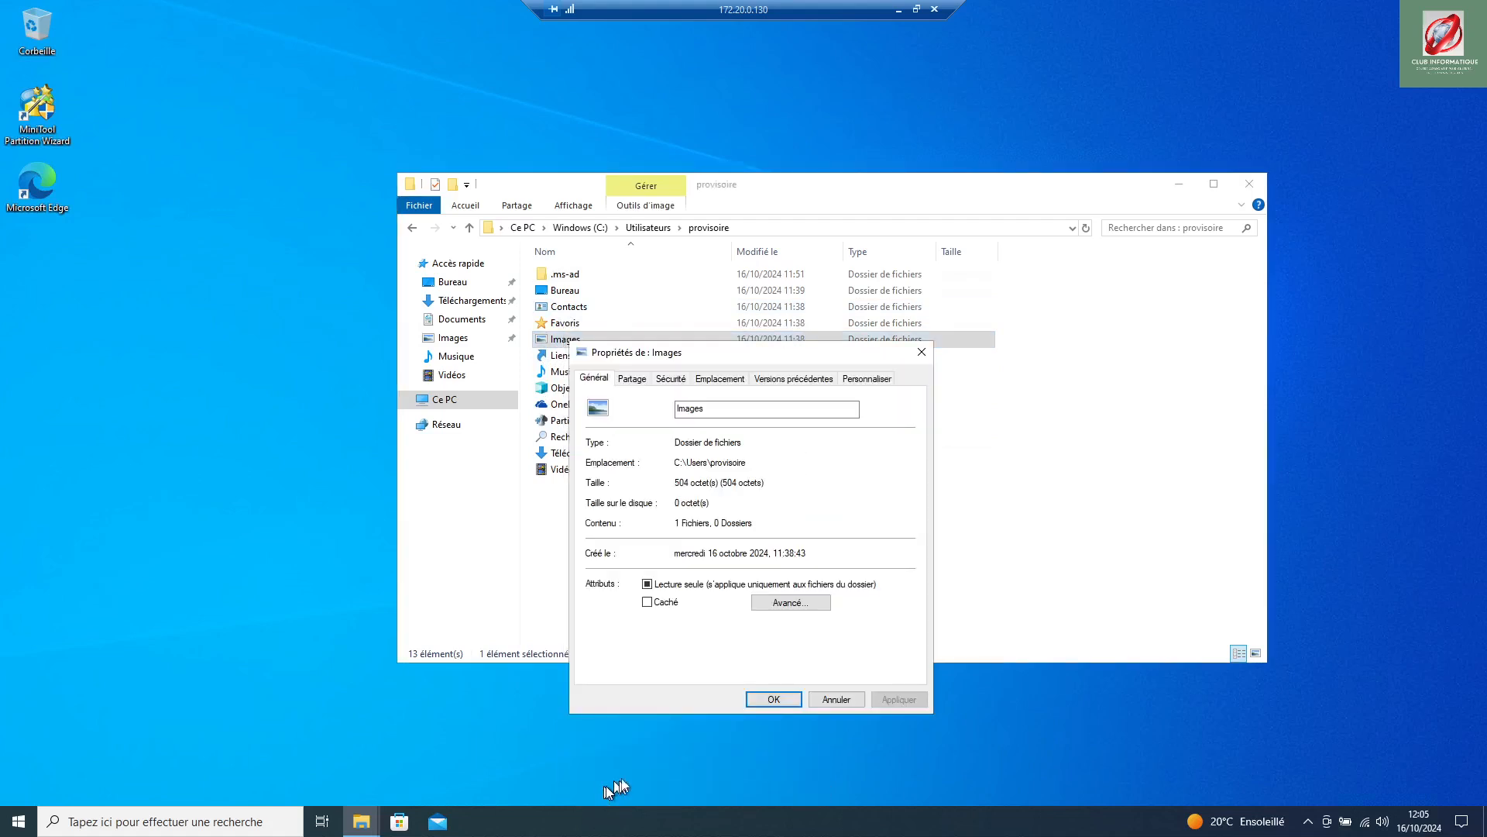
click(715, 381)
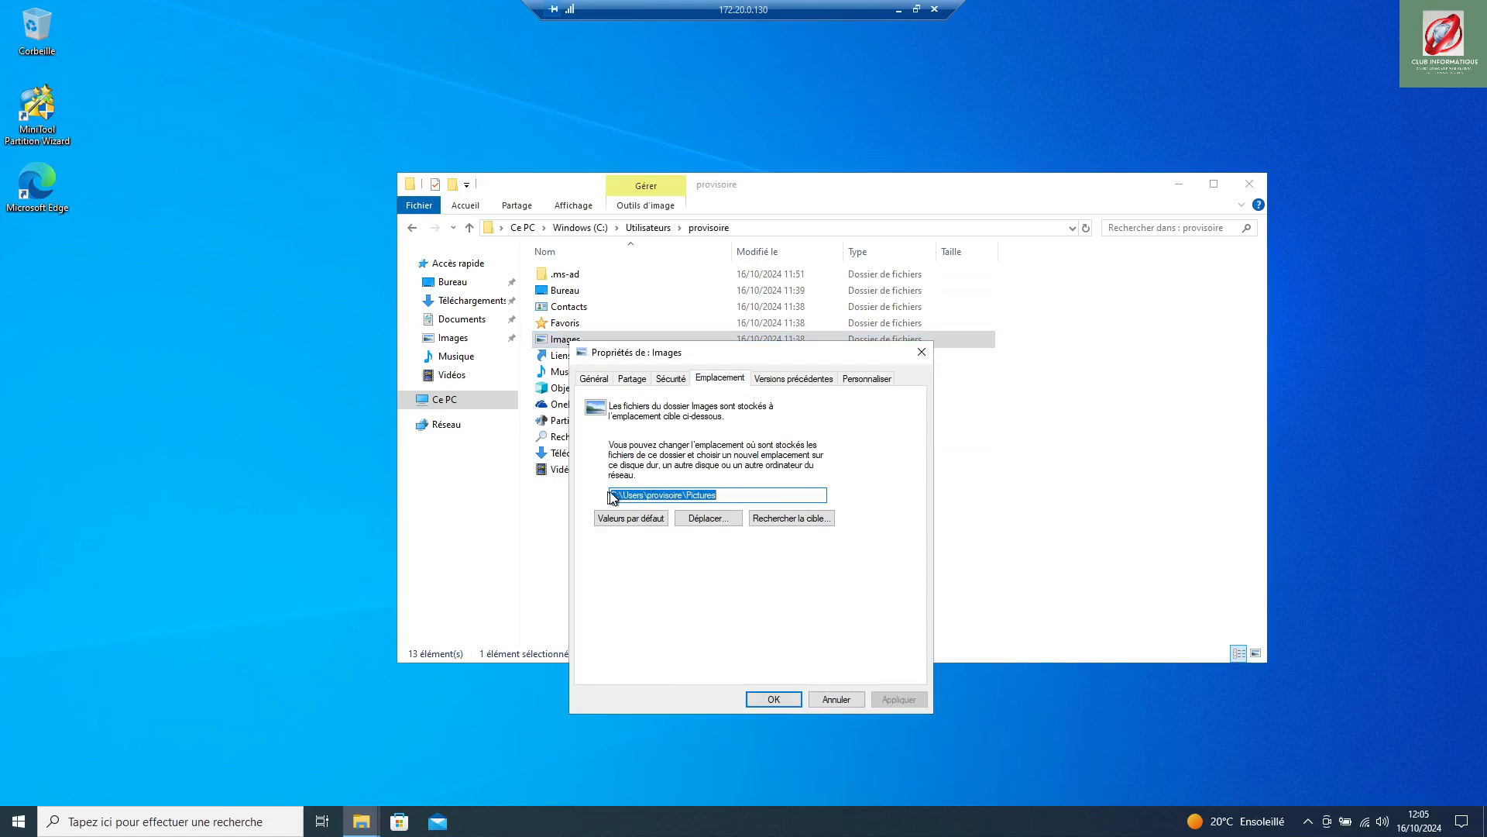
drag(612, 495, 650, 490)
key(ctrl+v)
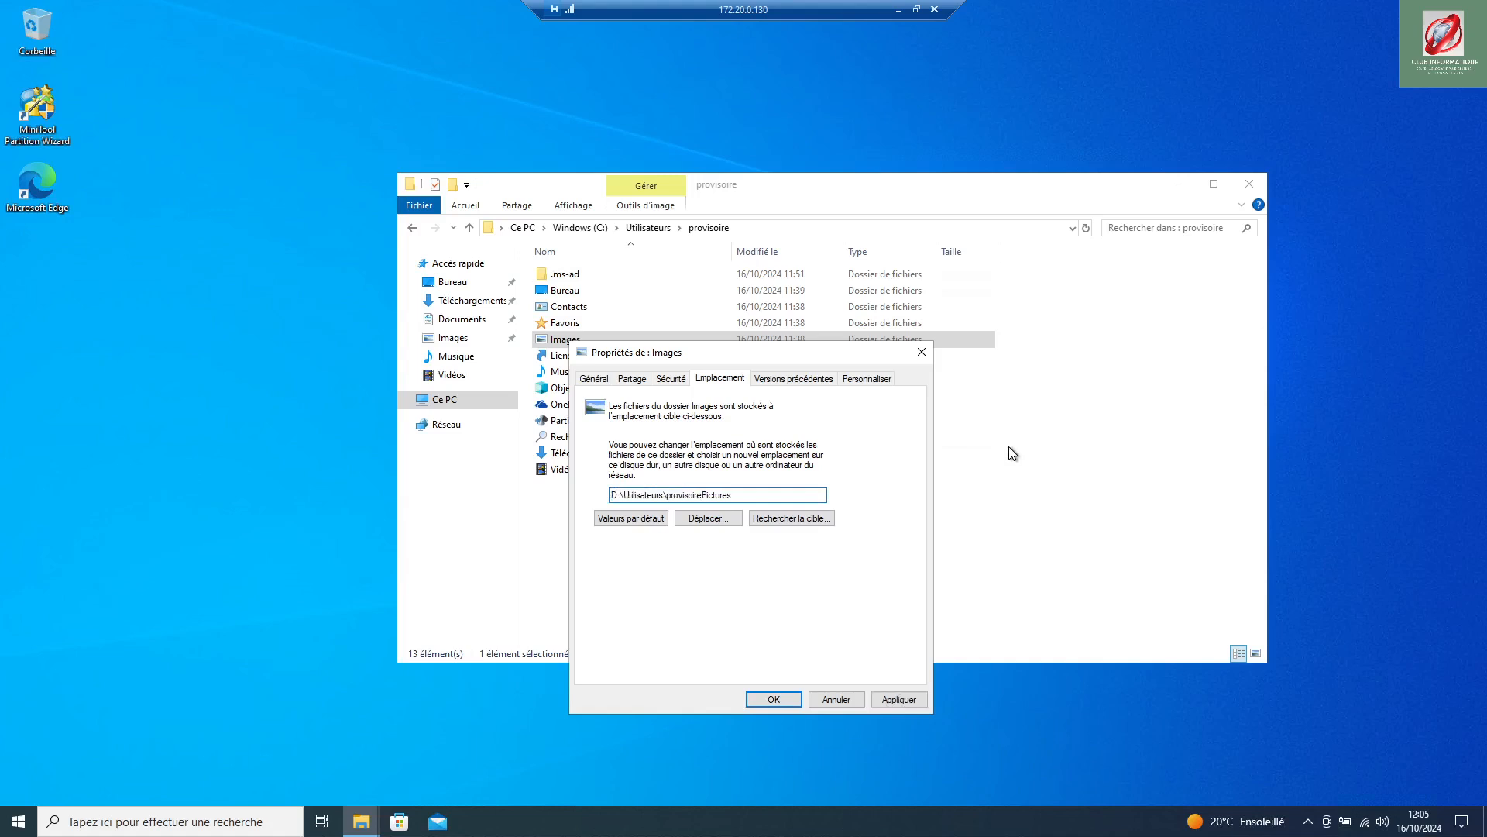
text(\)
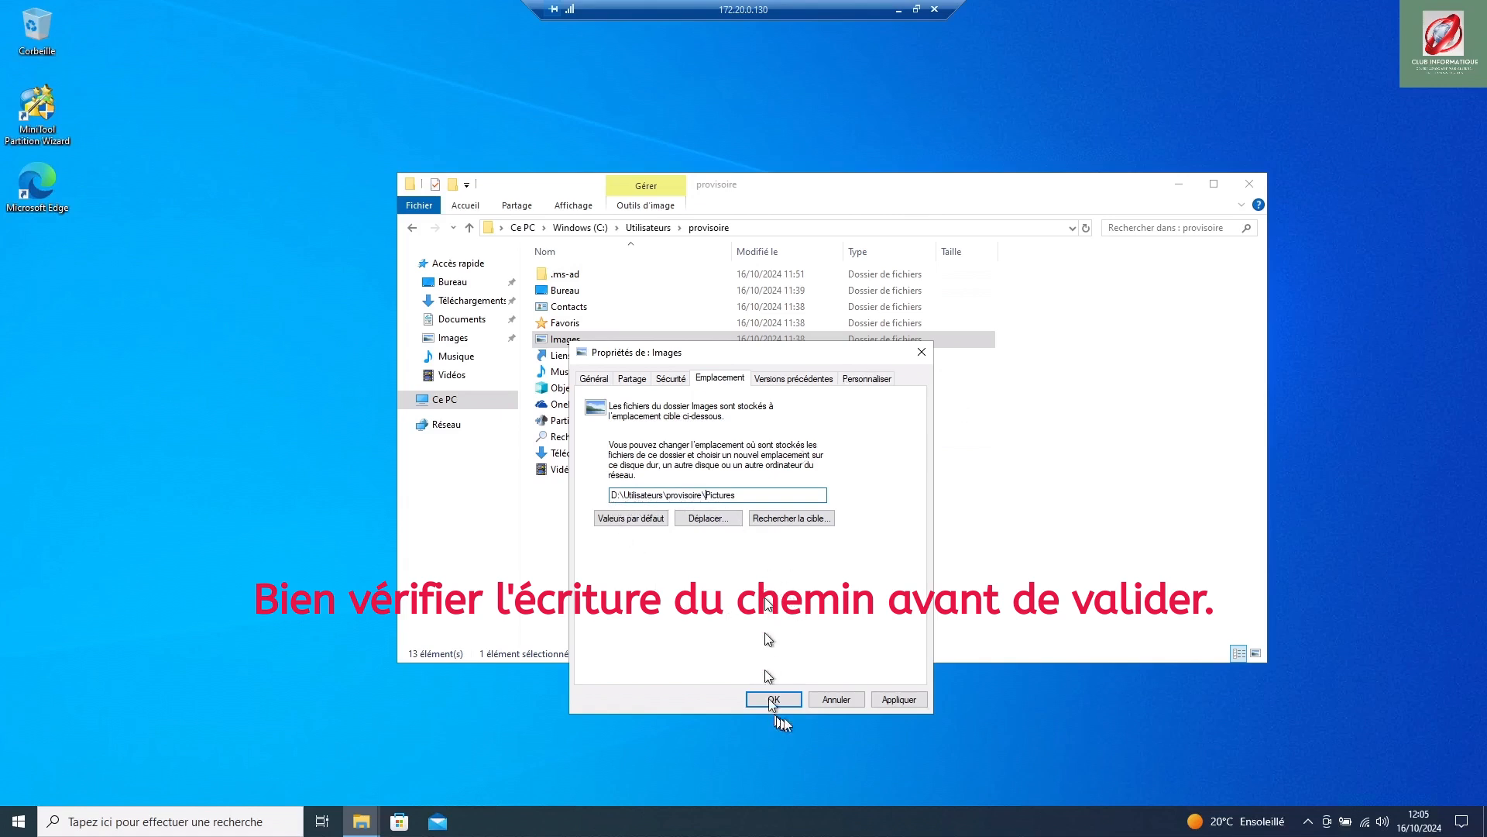
click(891, 699)
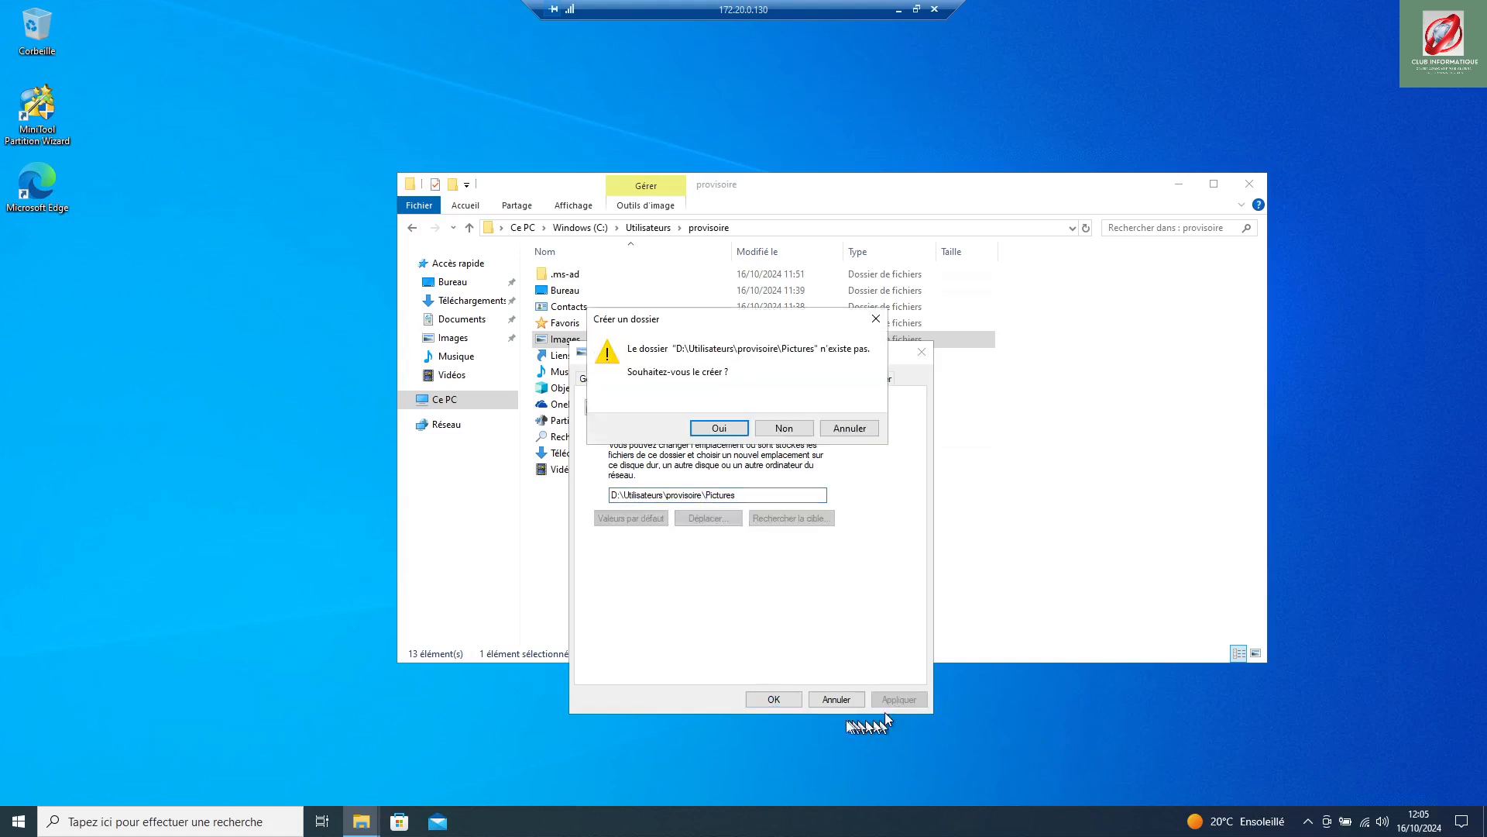
click(719, 431)
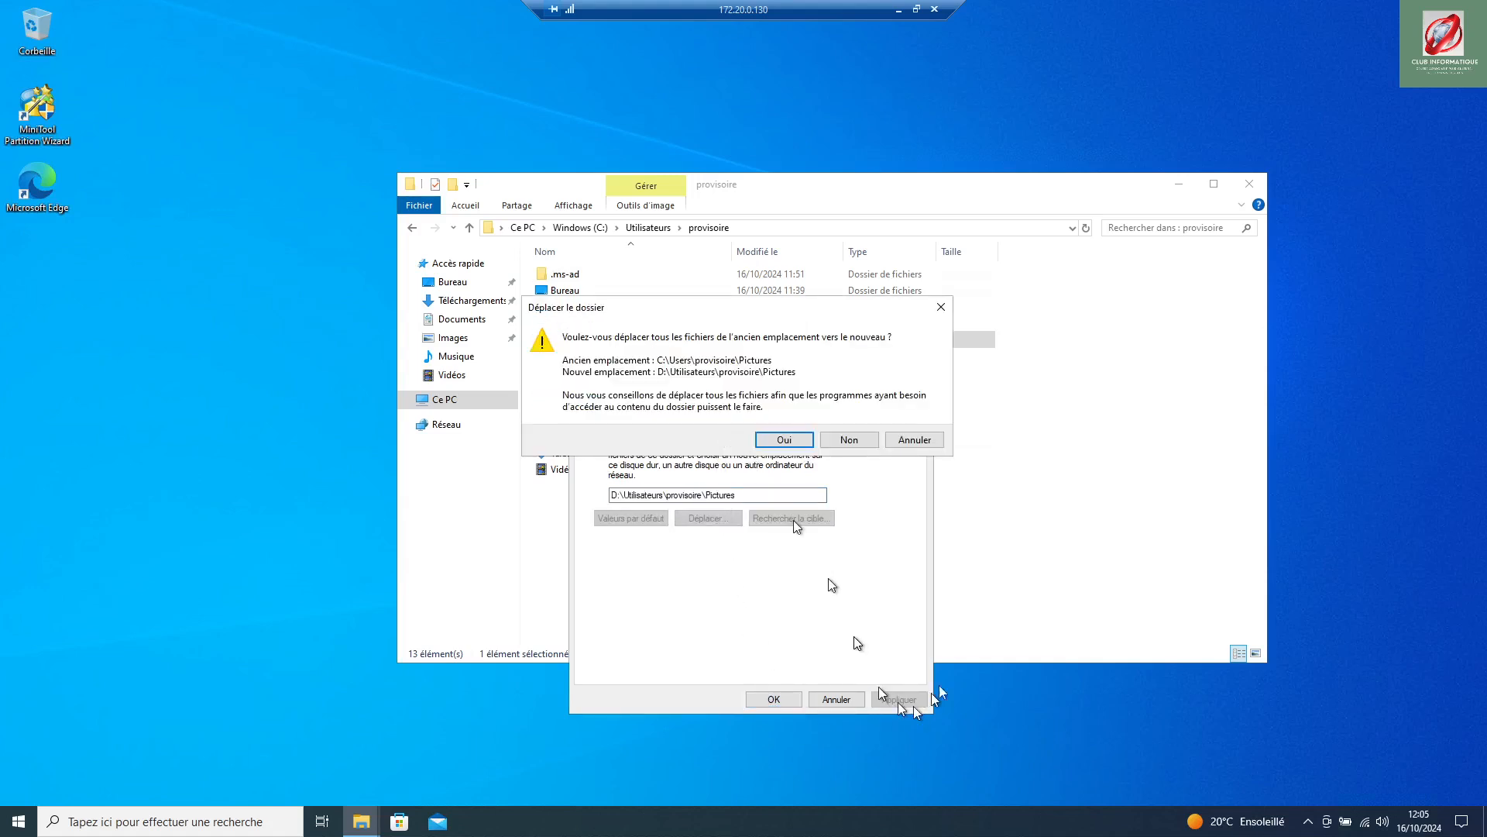
click(784, 439)
click(774, 699)
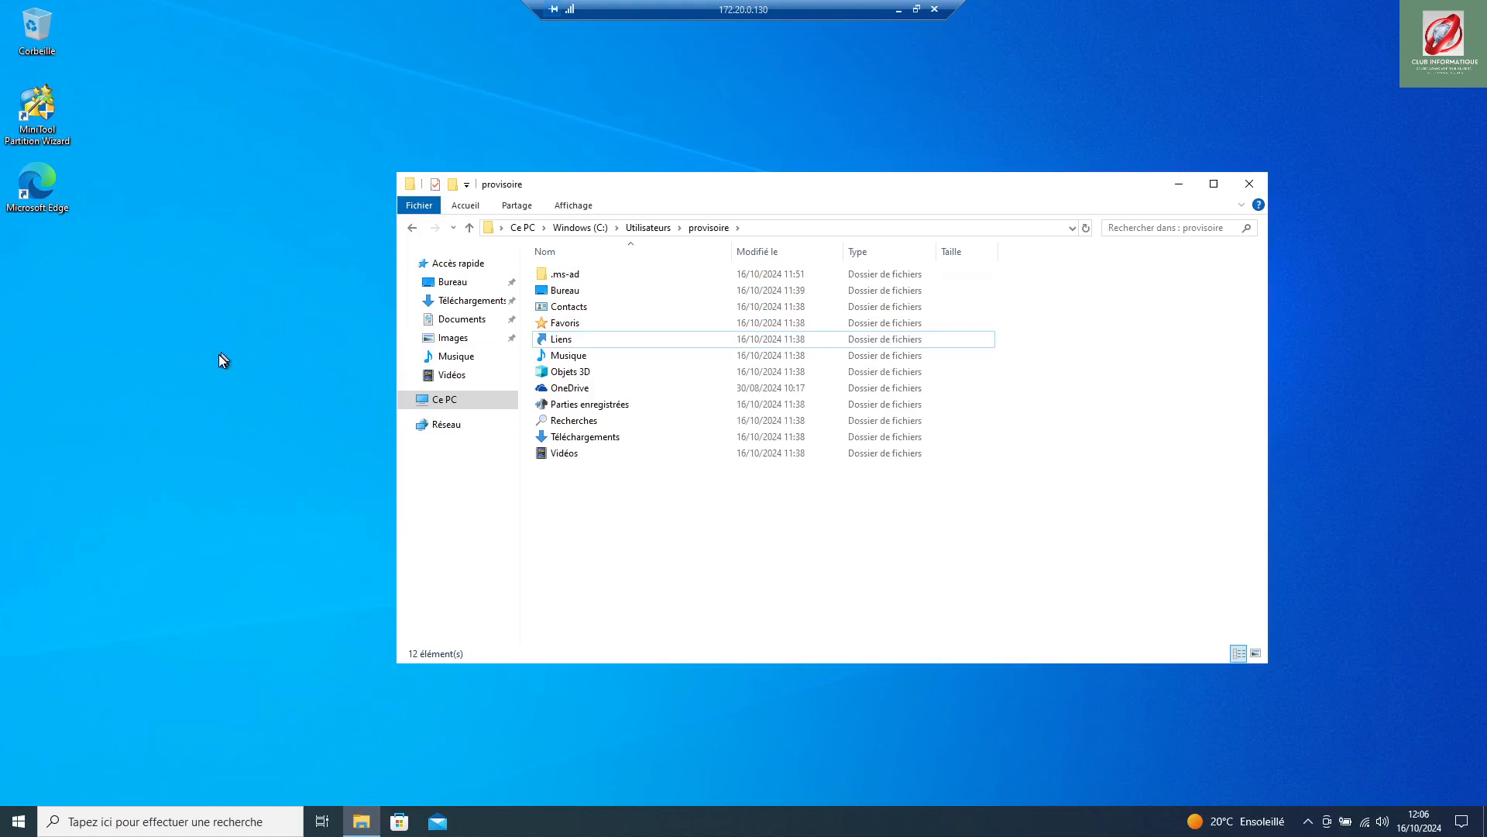
Step: Browse SATURNE_D (D:) > Utilisateurs and select provisoire as the Musique folder's destination
right_click(573, 357)
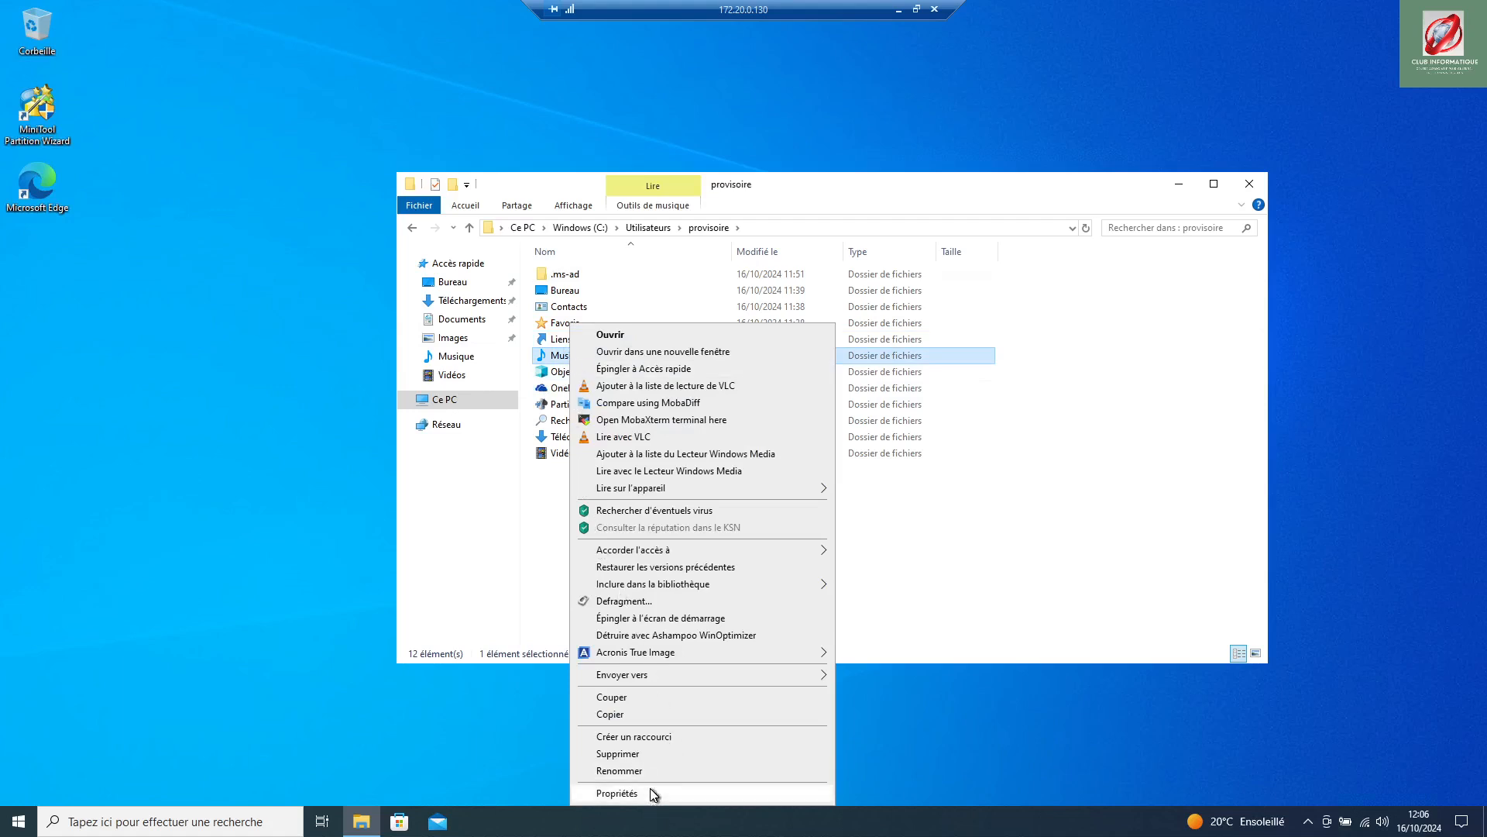
click(617, 793)
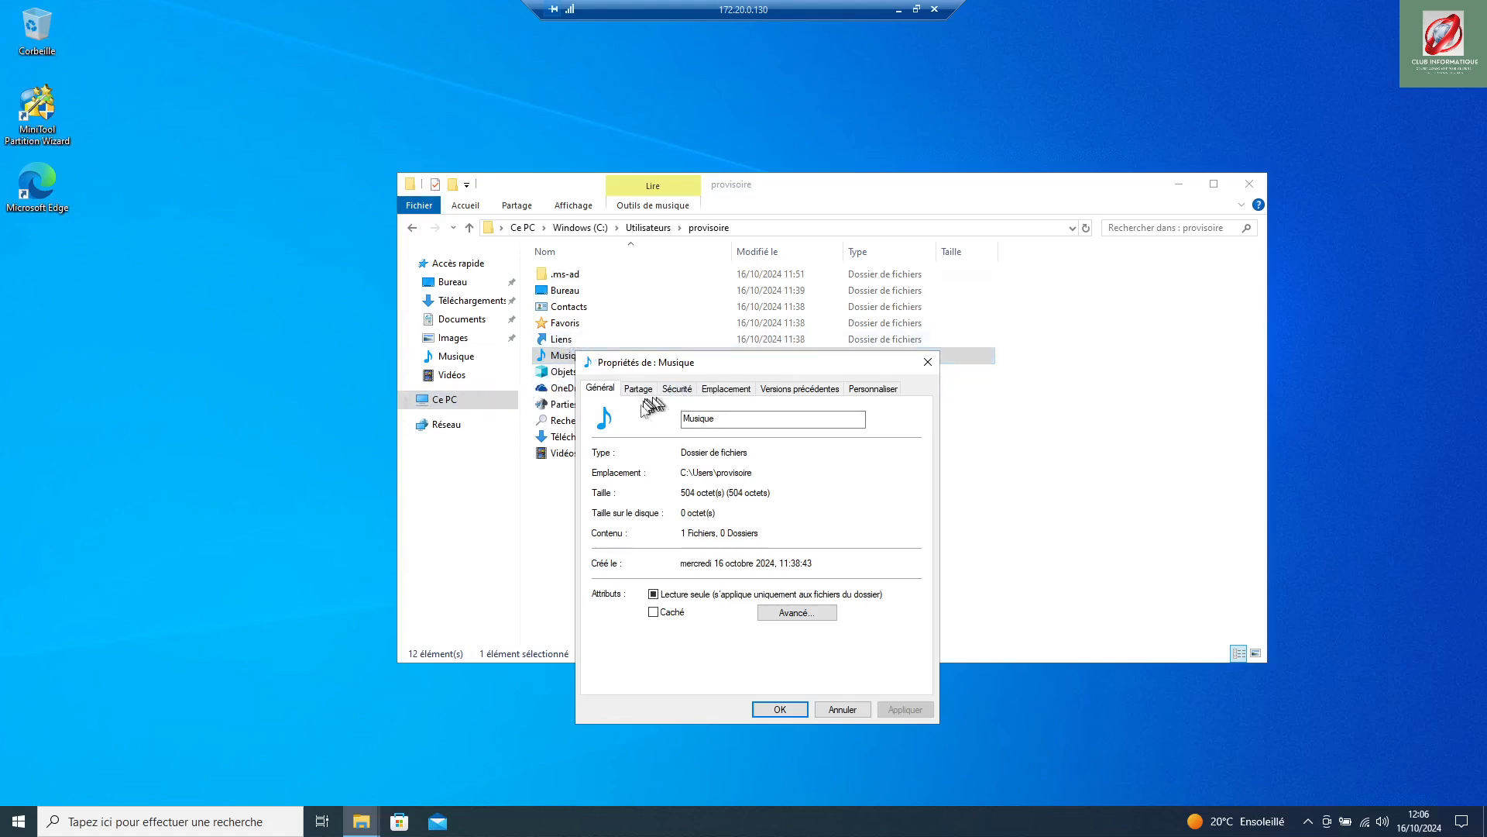
click(721, 395)
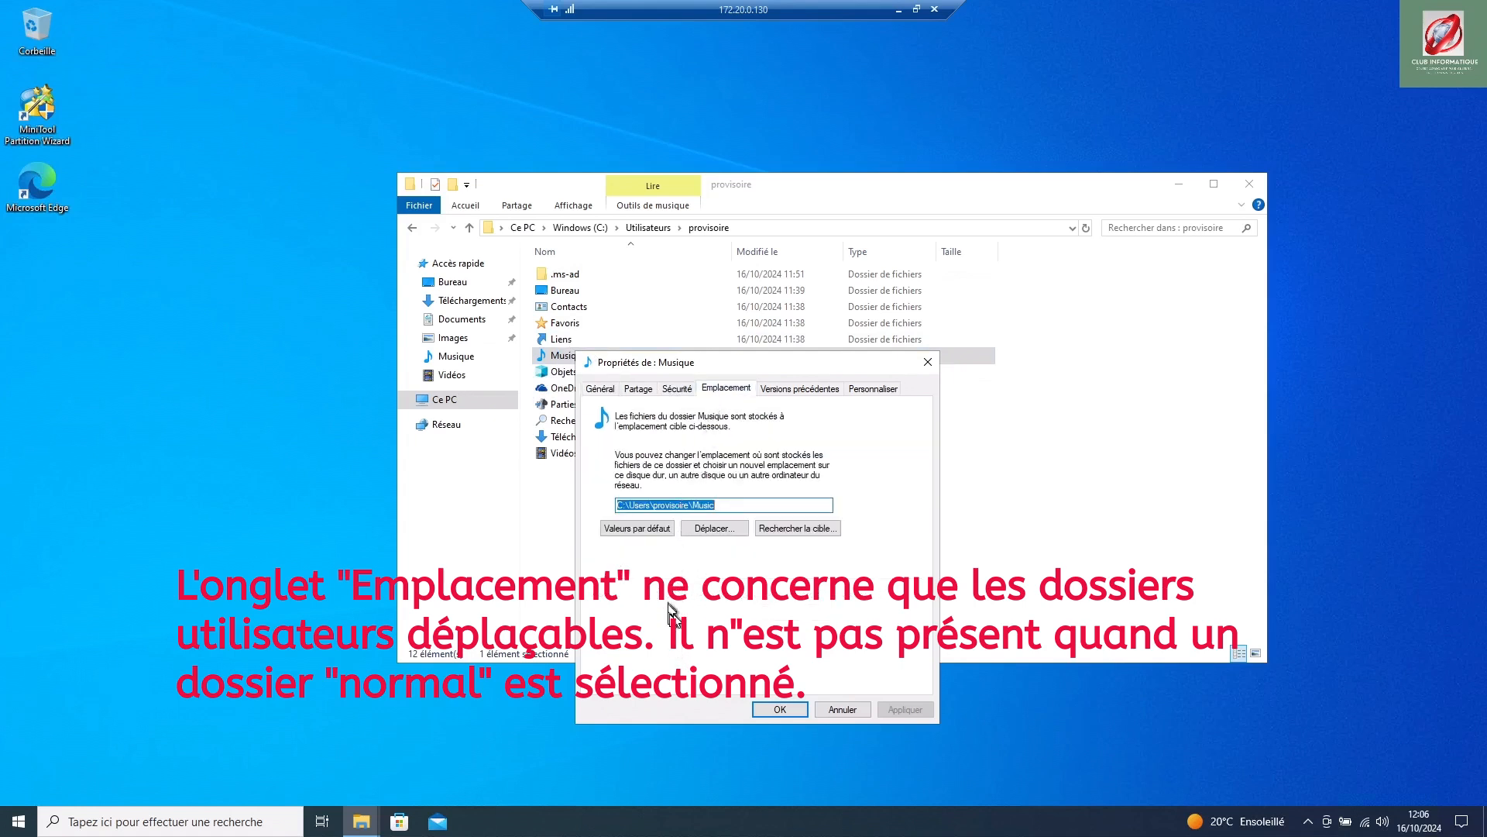
click(713, 532)
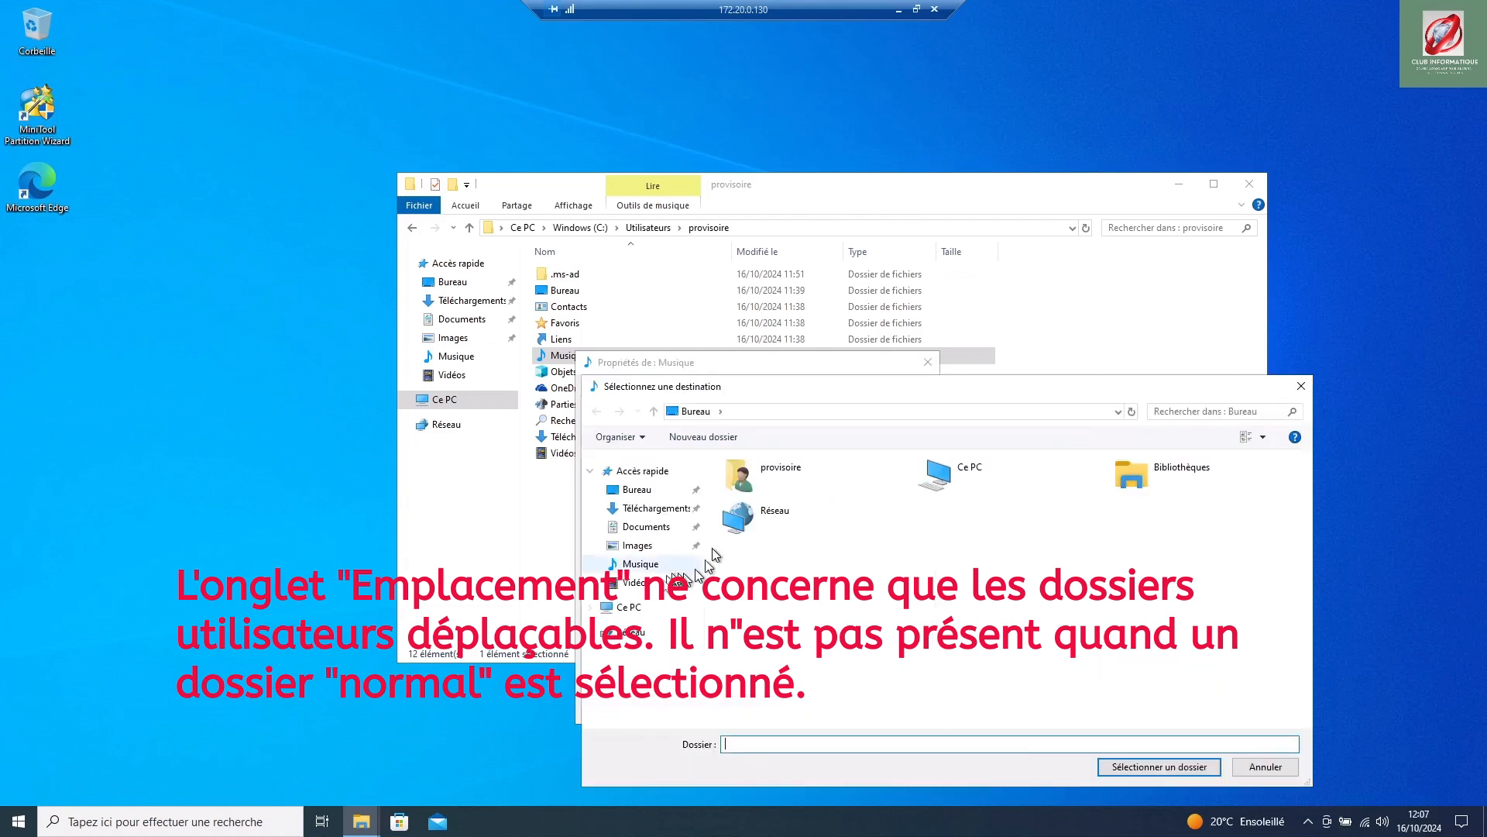
click(620, 609)
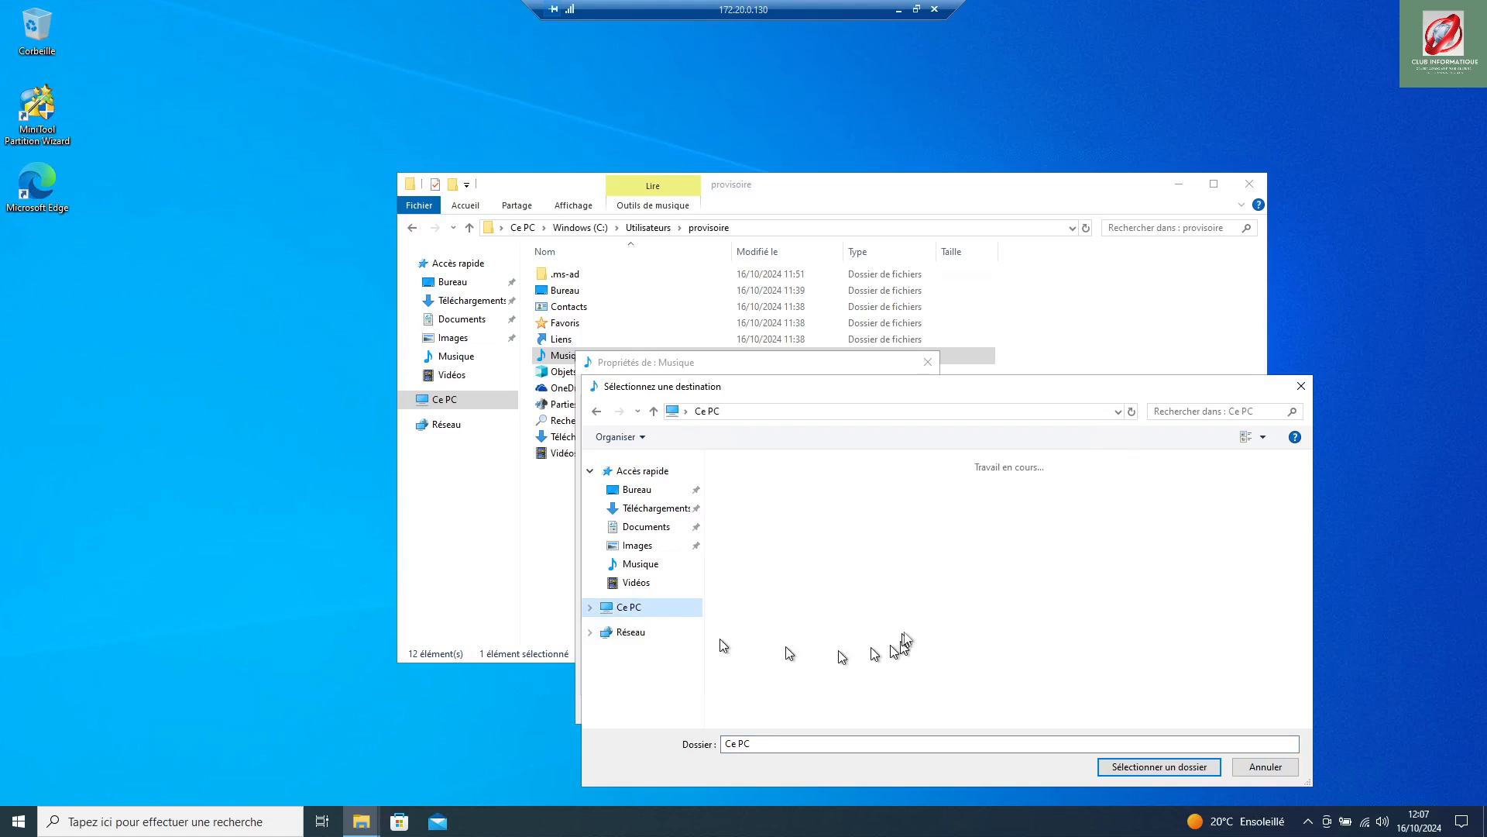
click(974, 640)
double_click(974, 640)
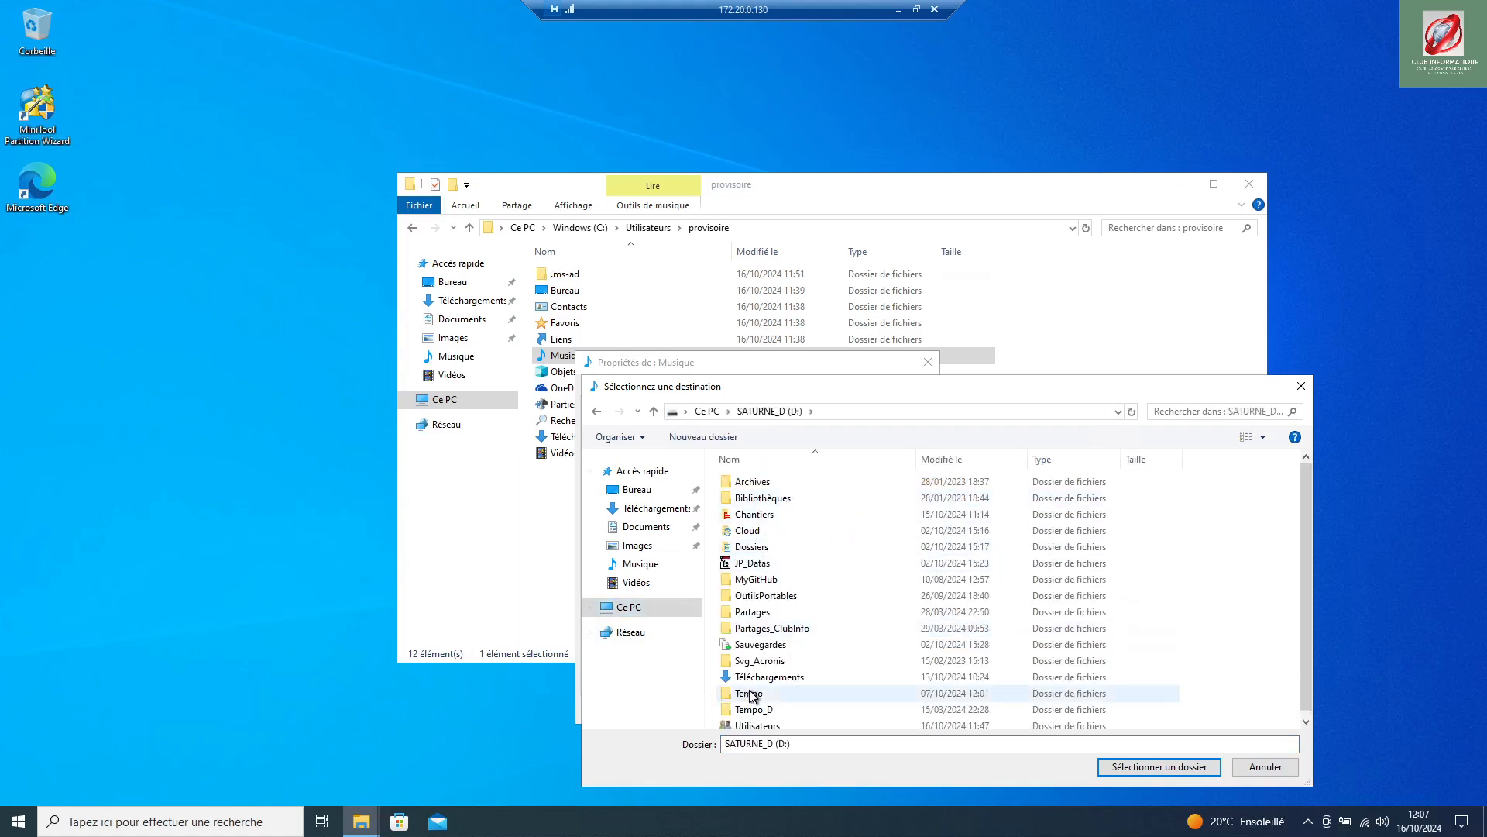
scroll(753, 704, down, 1)
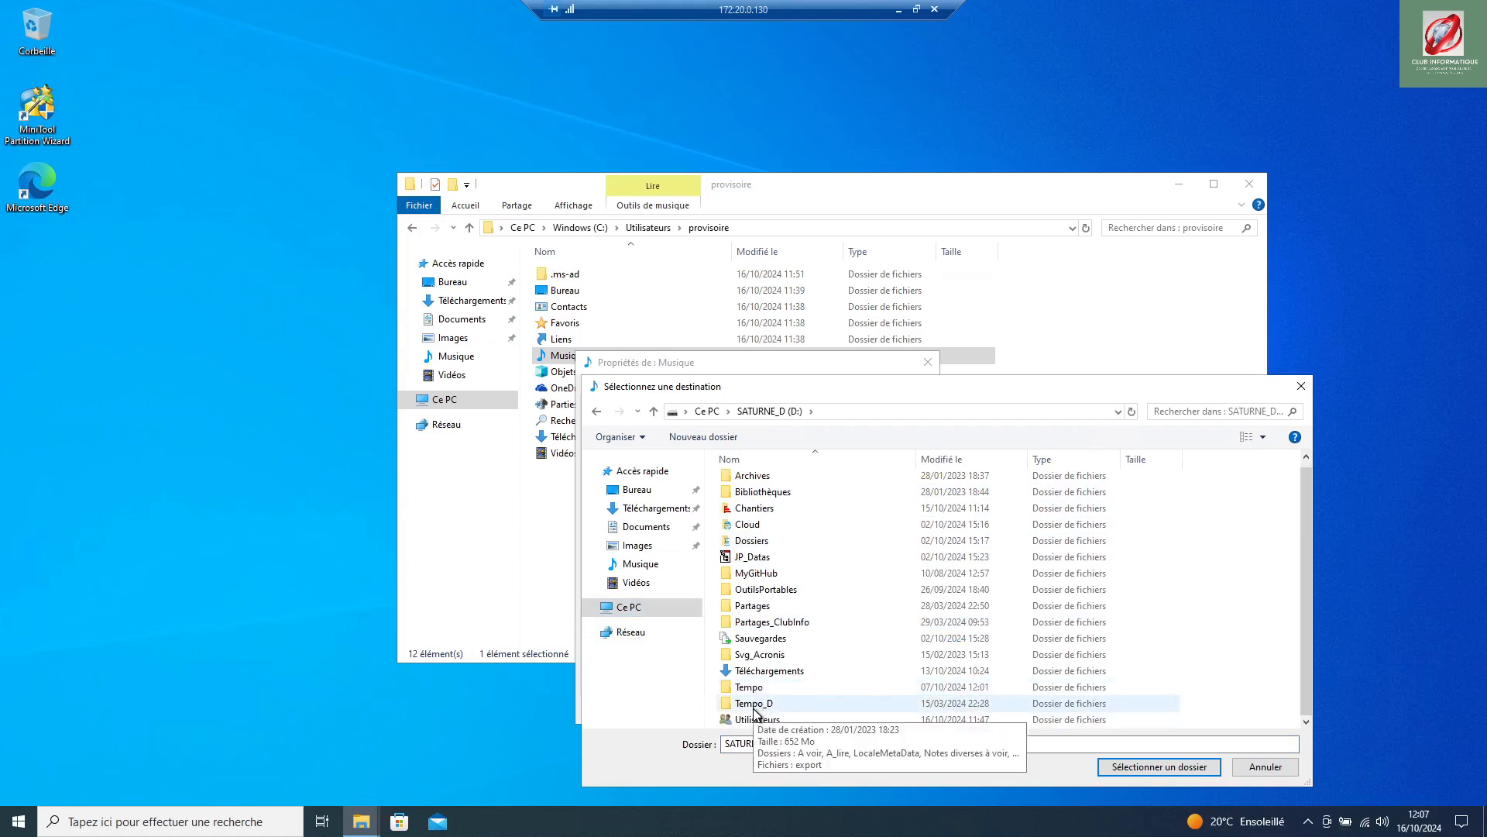
click(759, 719)
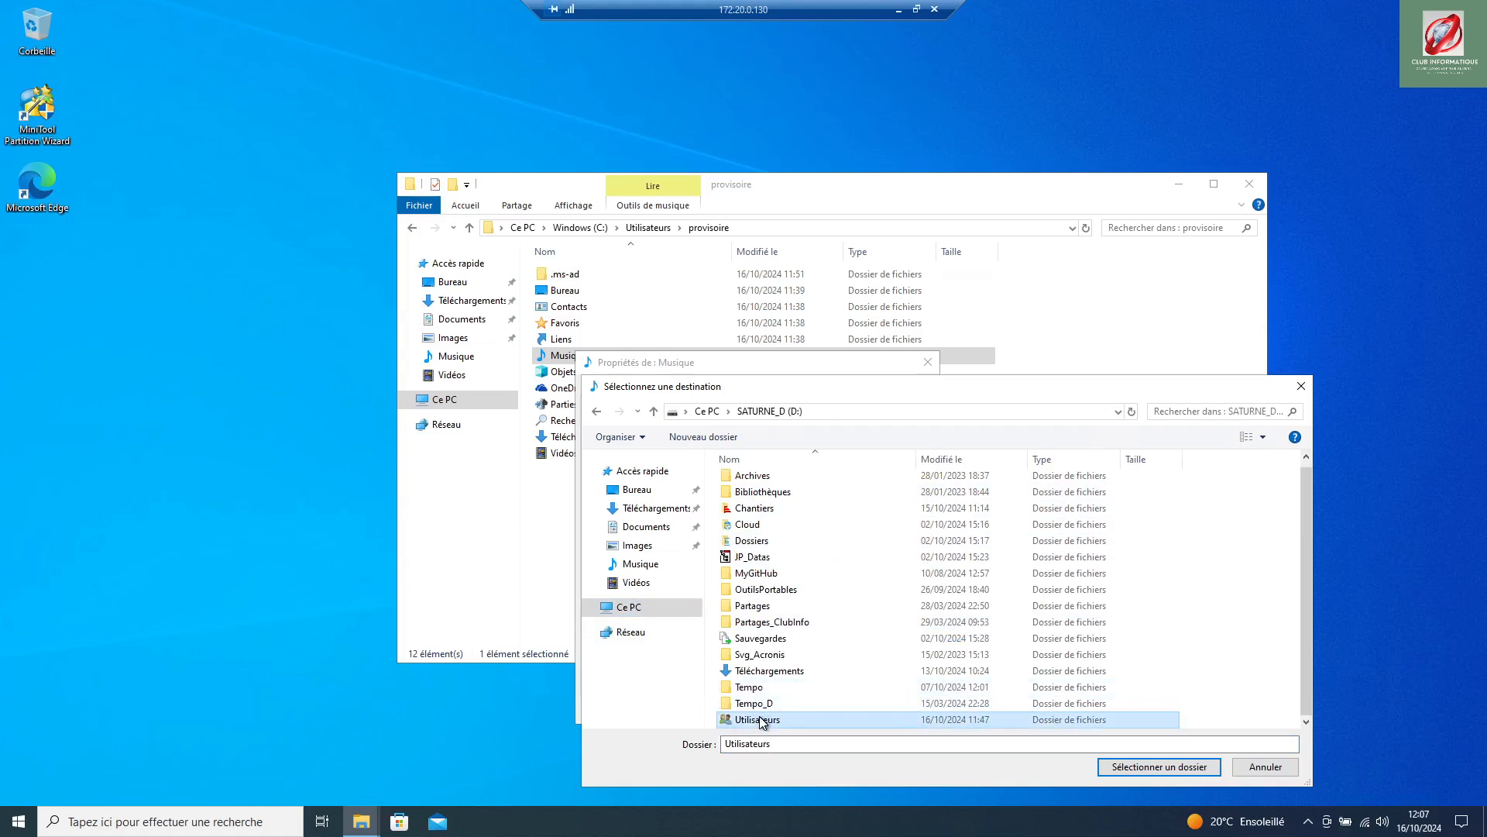
double_click(759, 719)
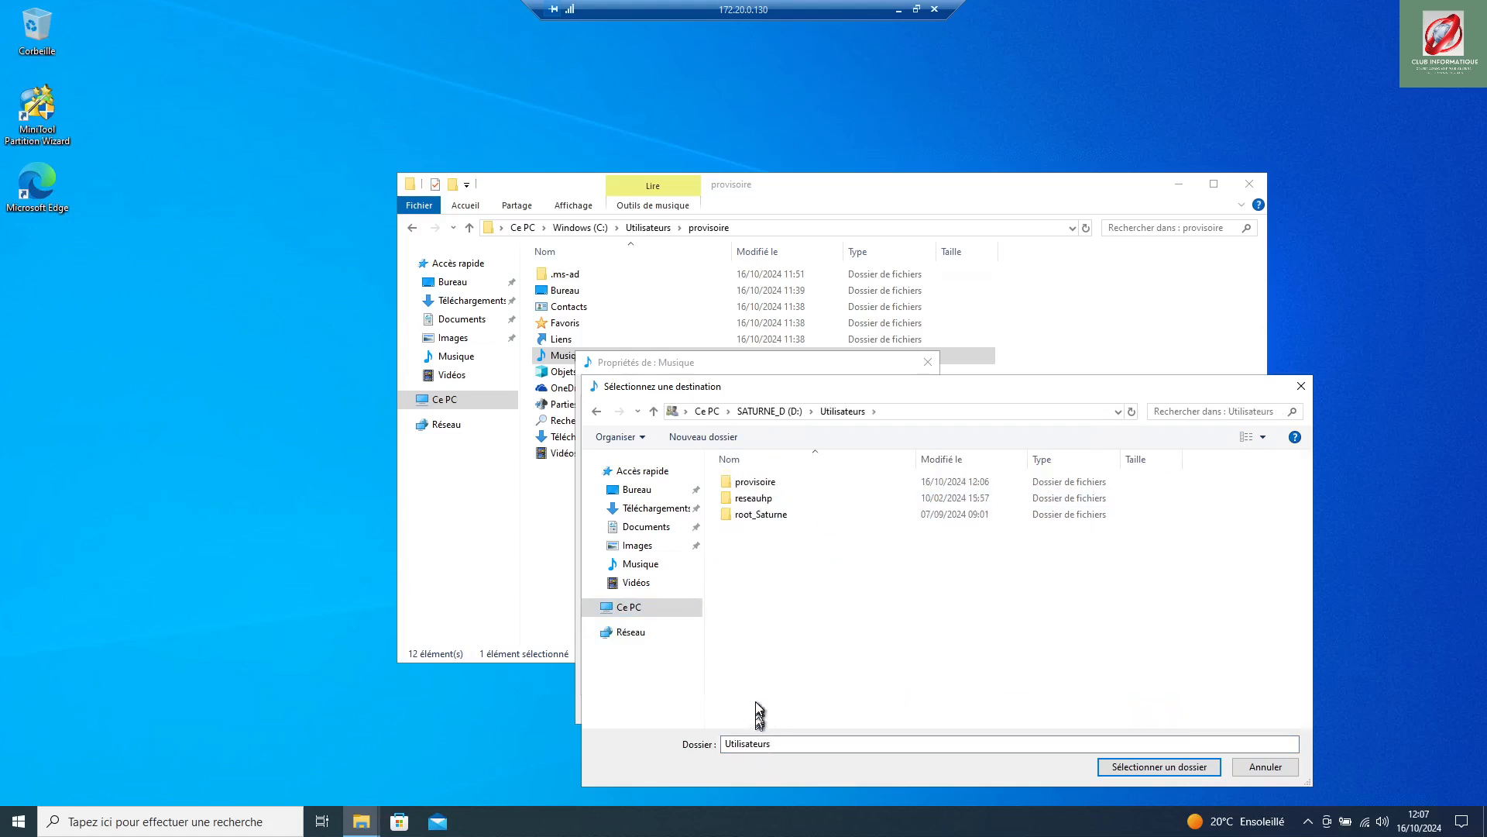
click(755, 482)
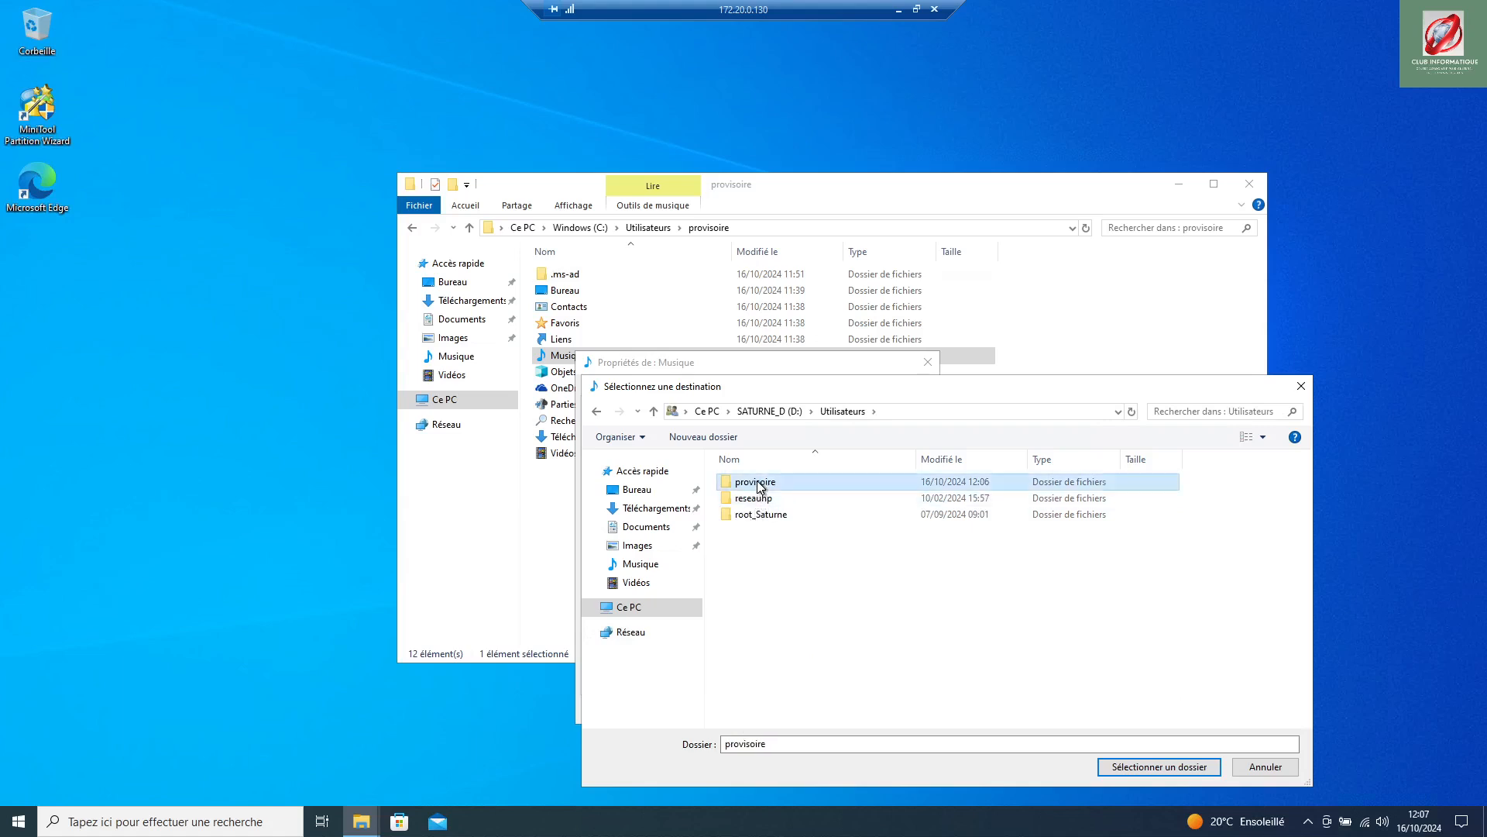
click(1149, 767)
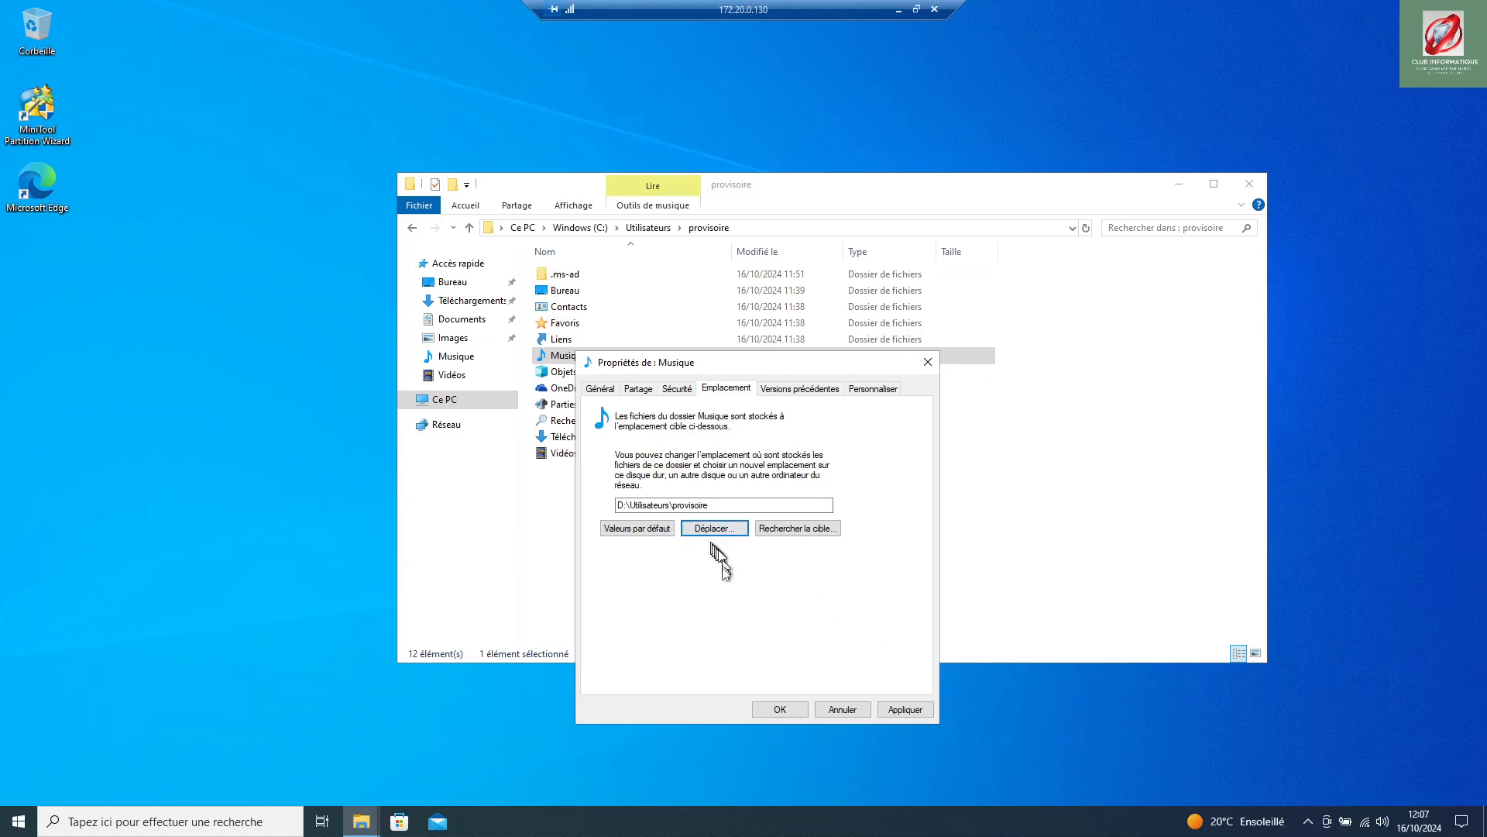
Step: Cancel moving the Musique files to D:\Utilisateurs\provisoire and return to the location path field
click(904, 711)
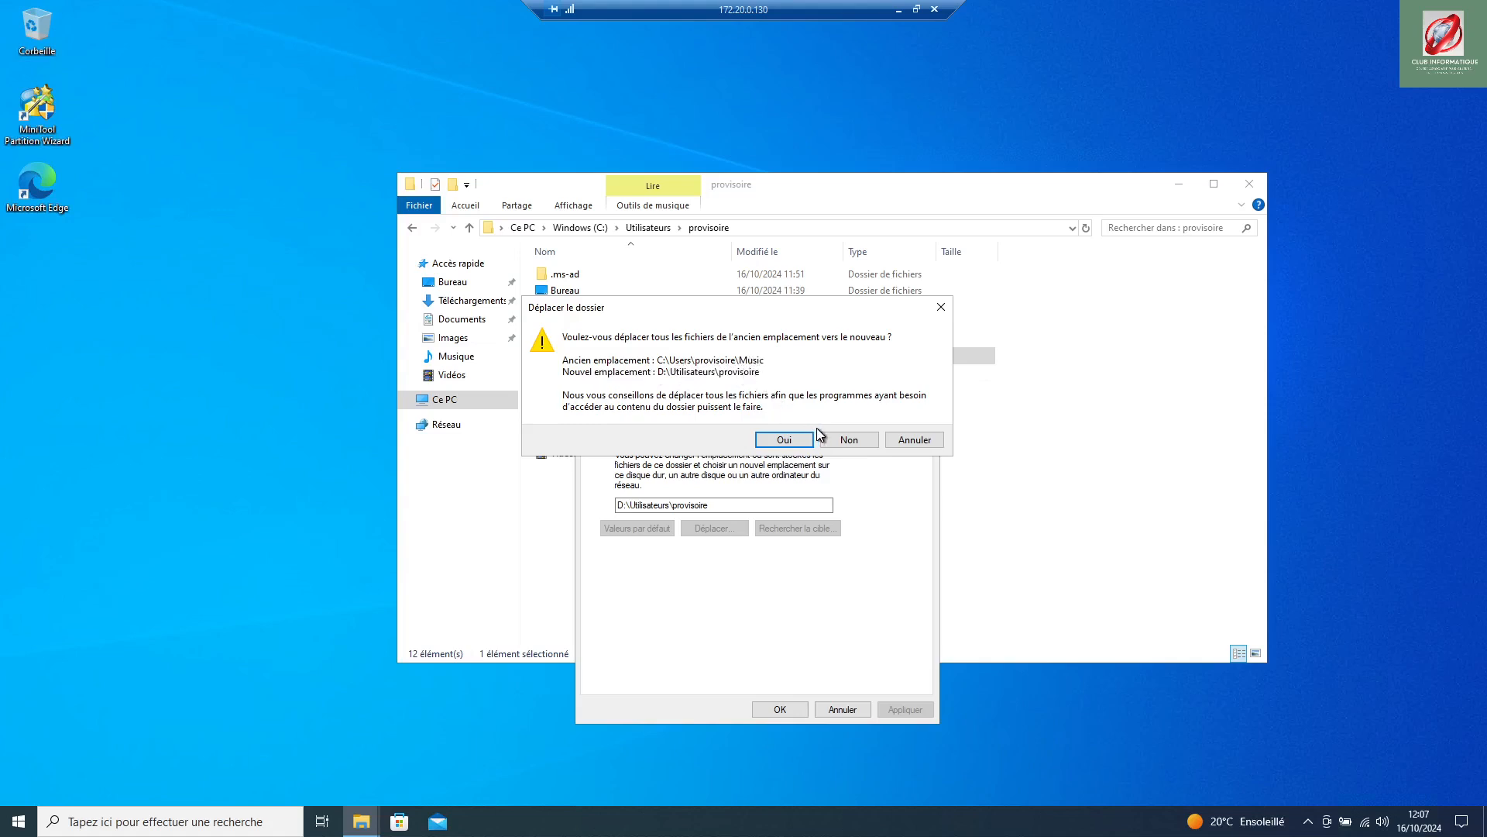
click(927, 444)
click(621, 507)
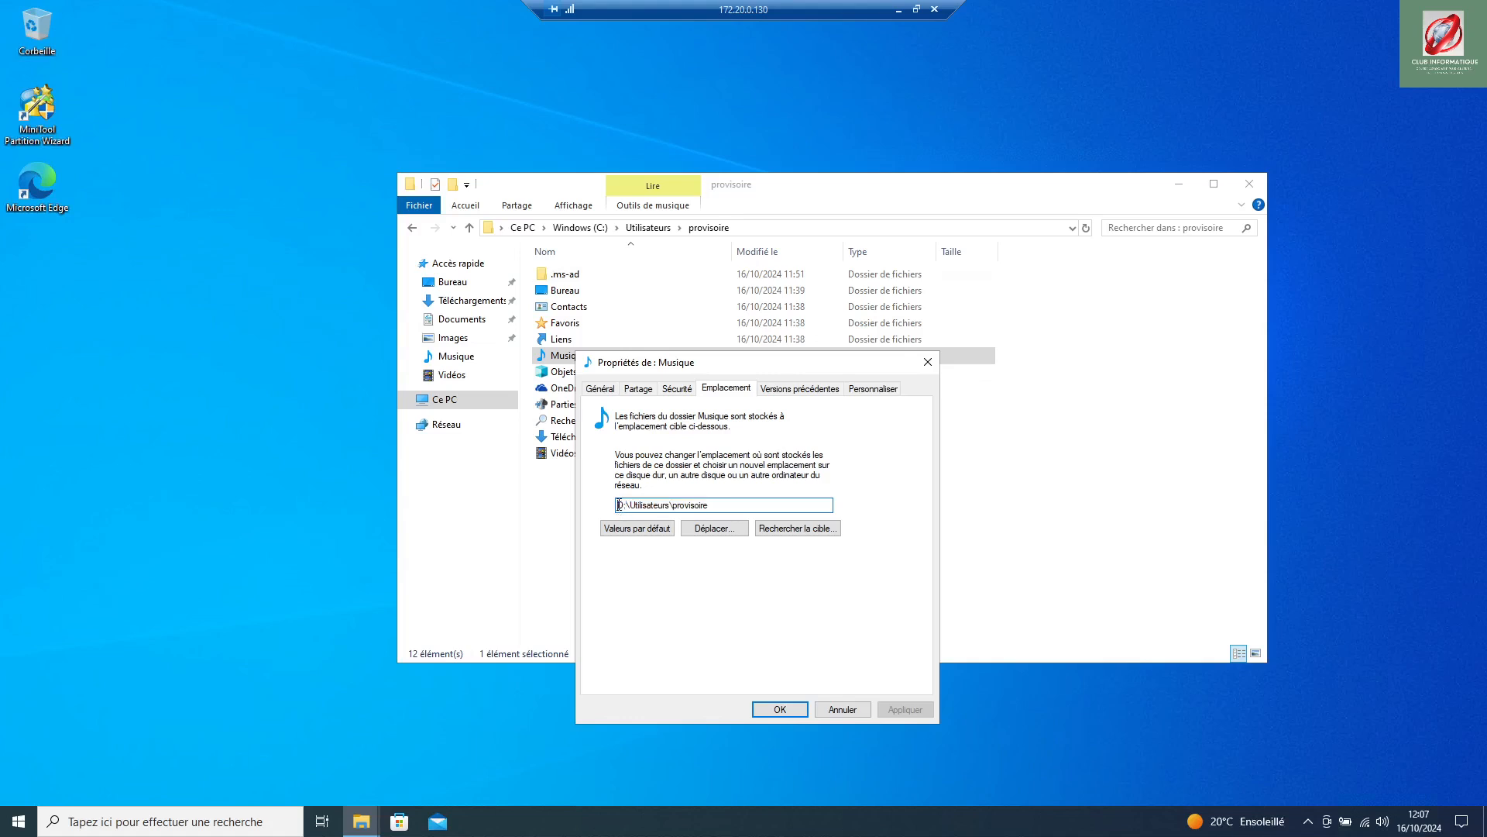
Step: Change the Musique path from C:\Users to D:\Utilisateurs\provisoire\Music, creating the folder and moving its files
key(Escape)
right_click(585, 355)
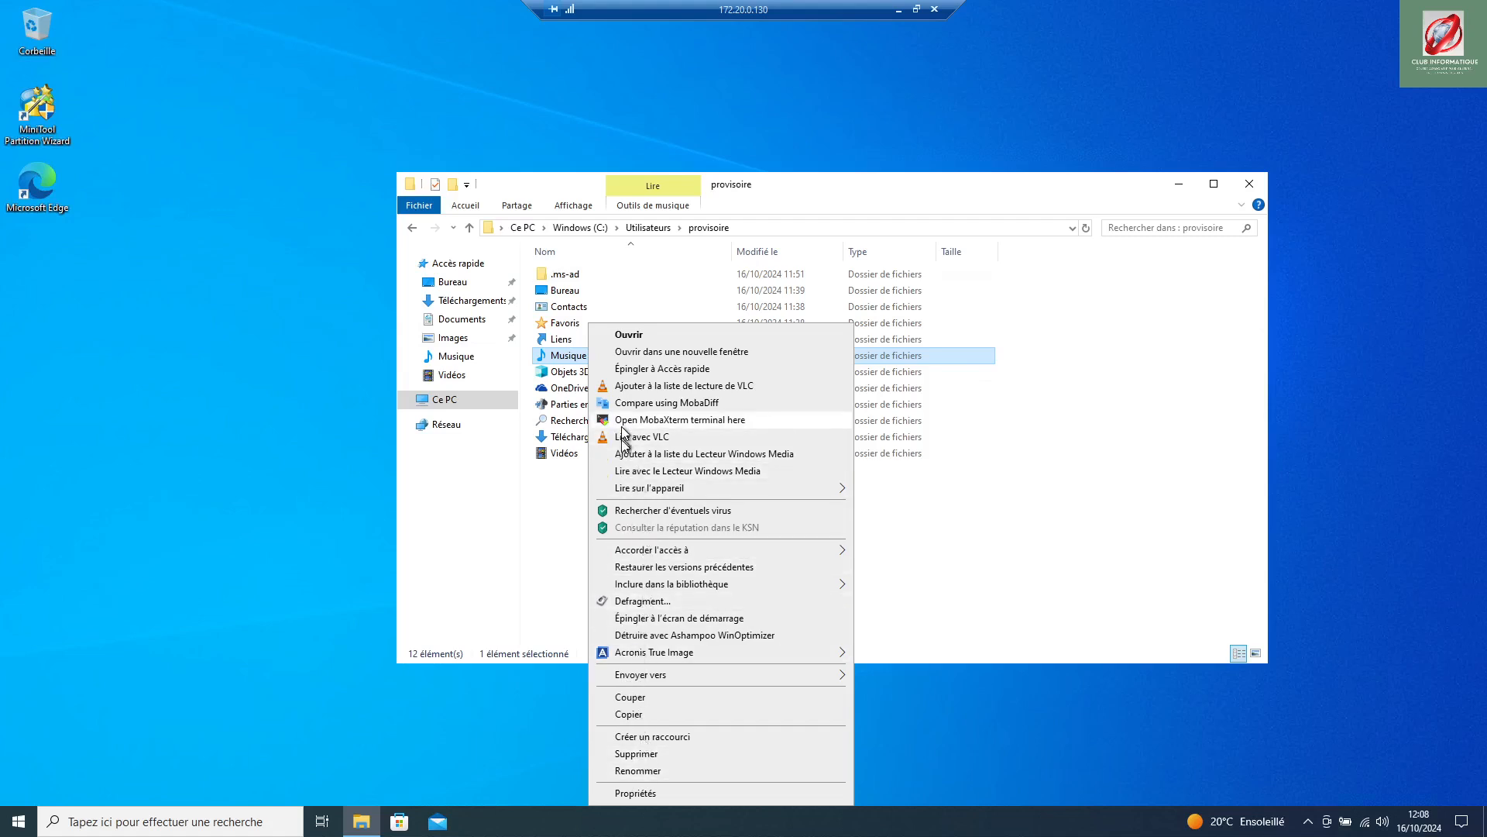
click(672, 793)
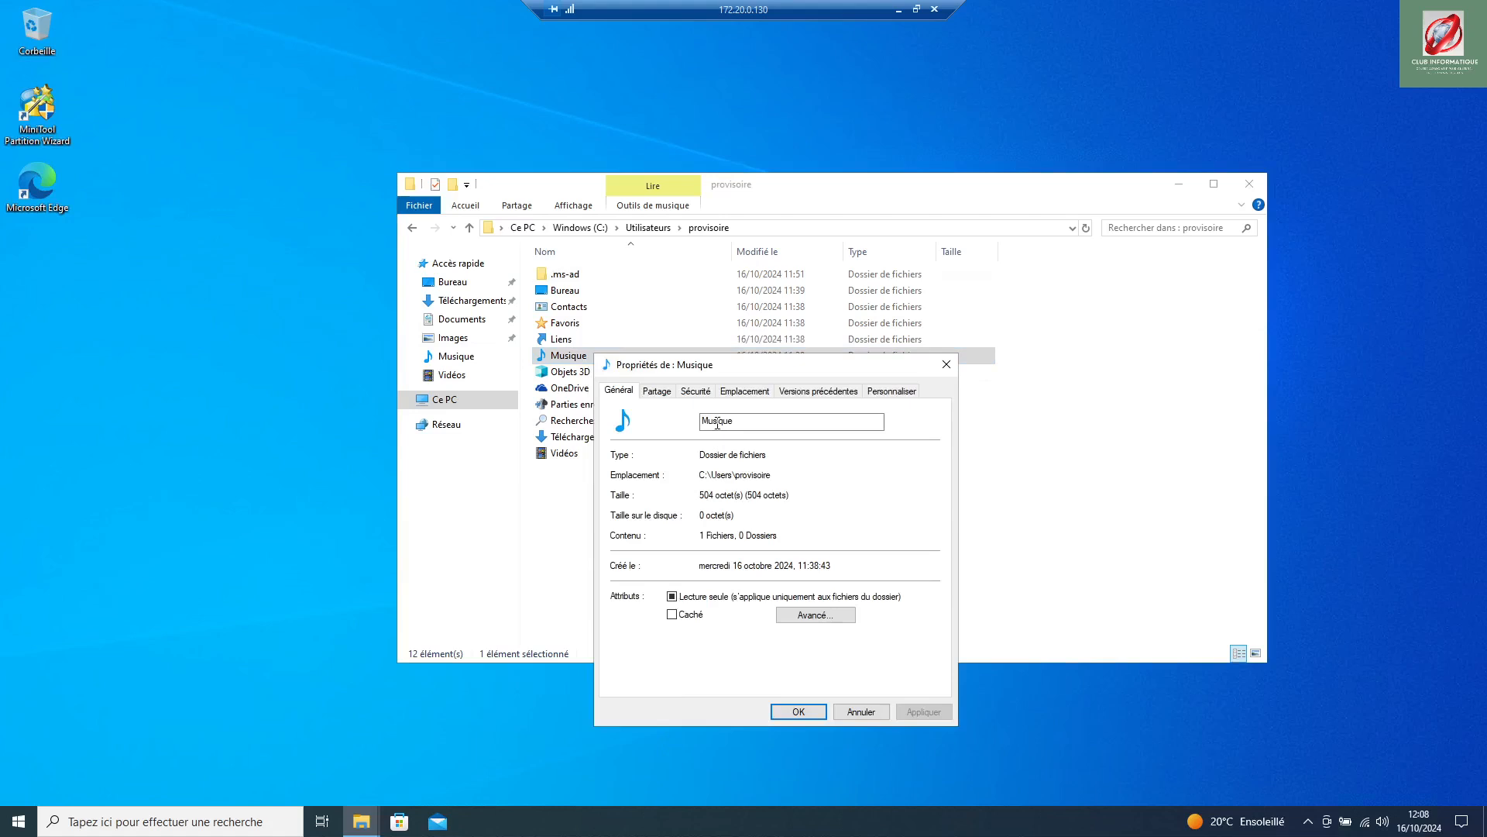
click(741, 393)
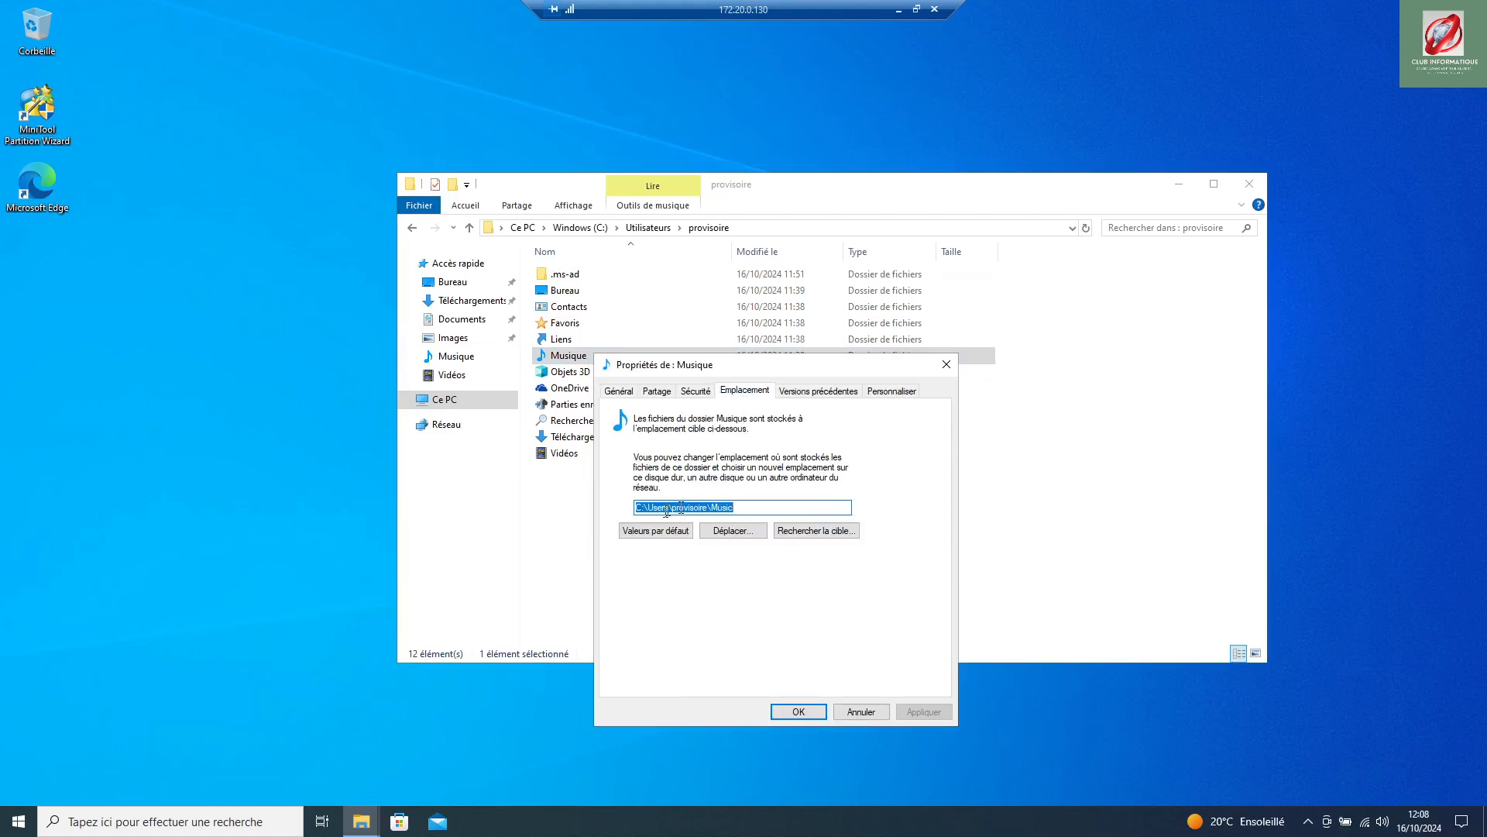
click(643, 508)
drag(661, 505, 672, 508)
text(D:\Utilisateurs\provisoire)
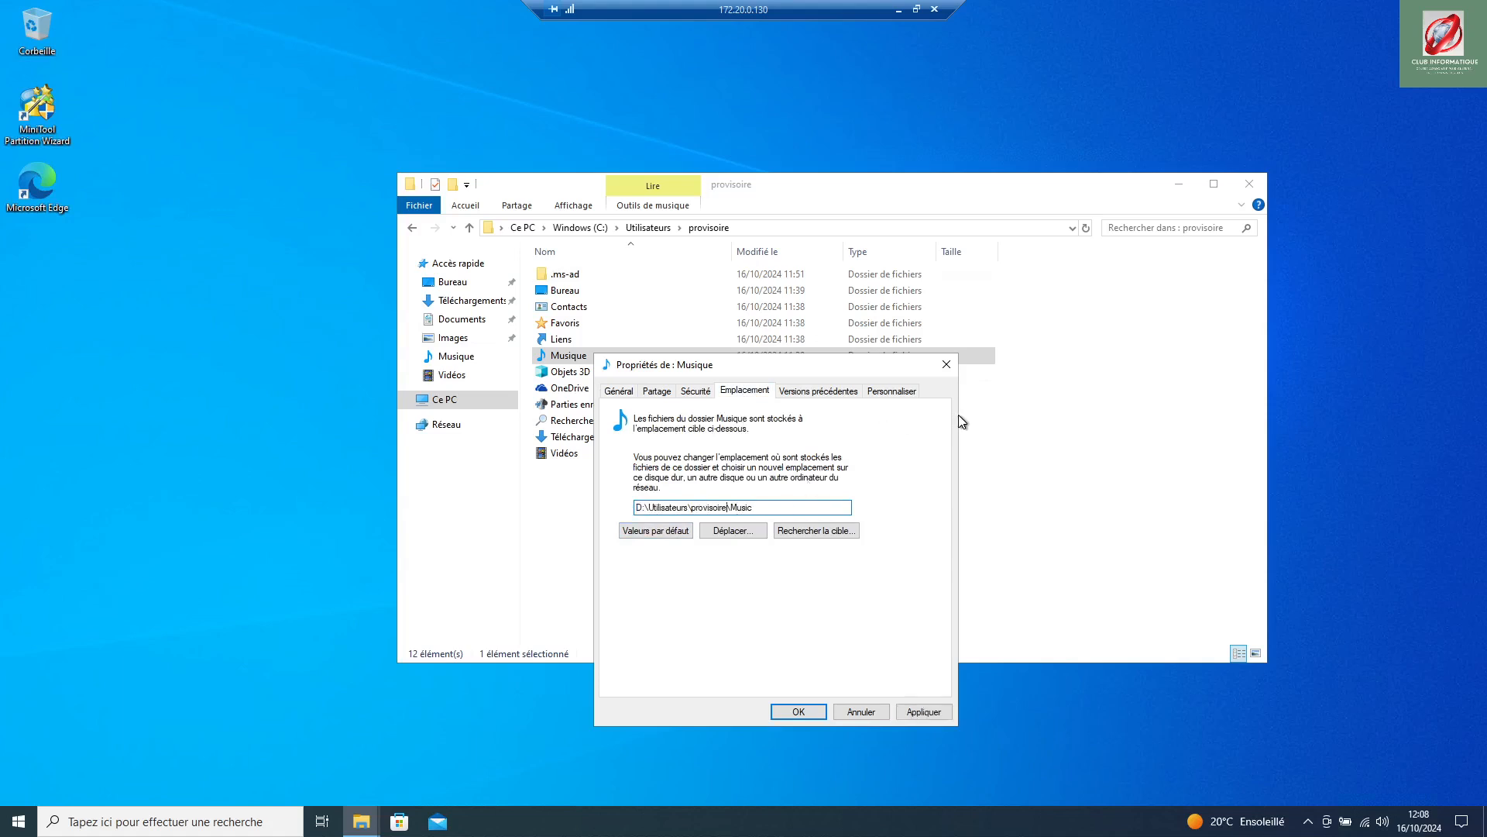
click(812, 719)
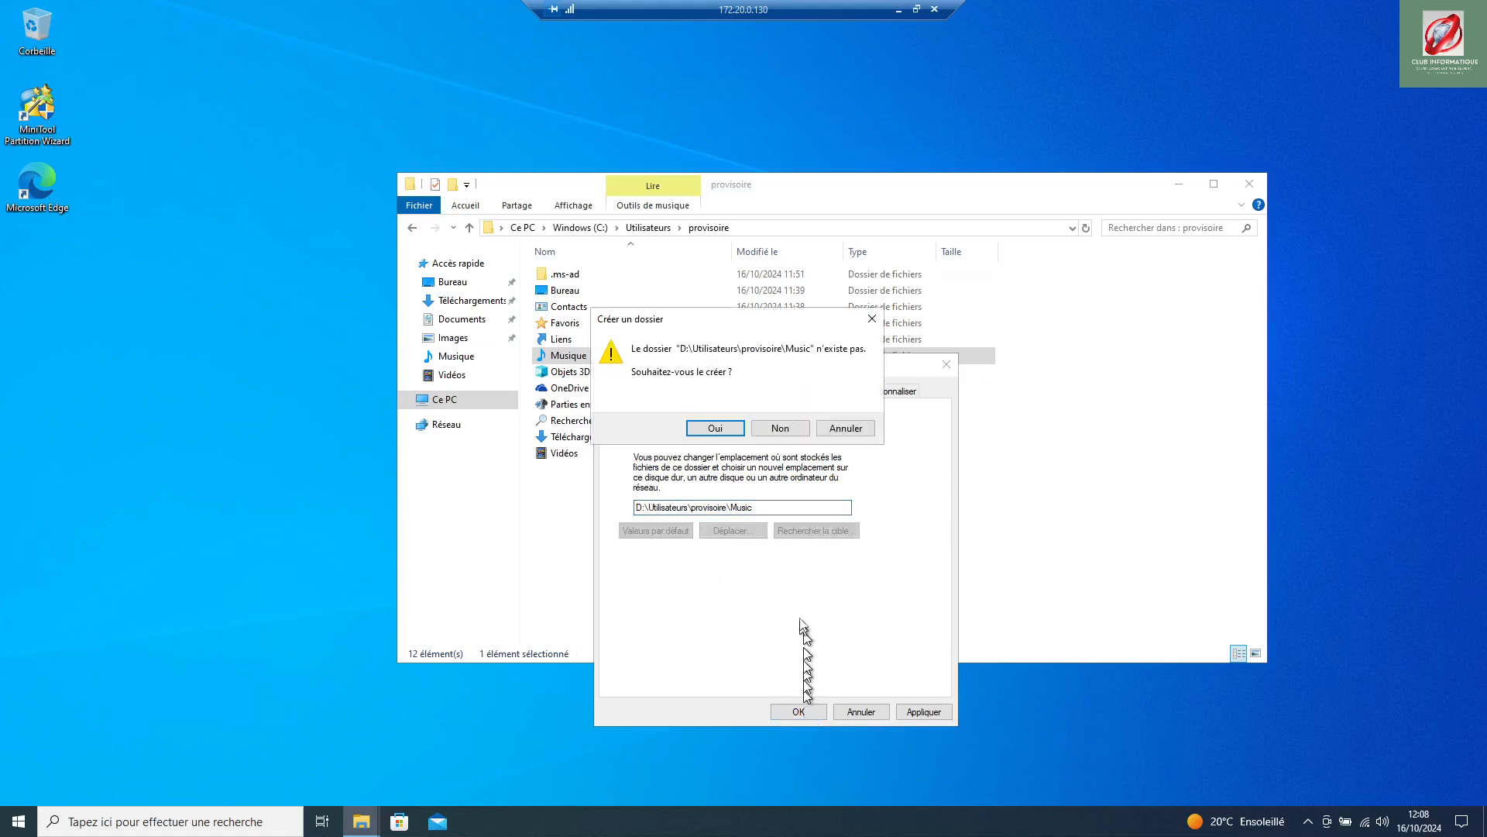
click(715, 428)
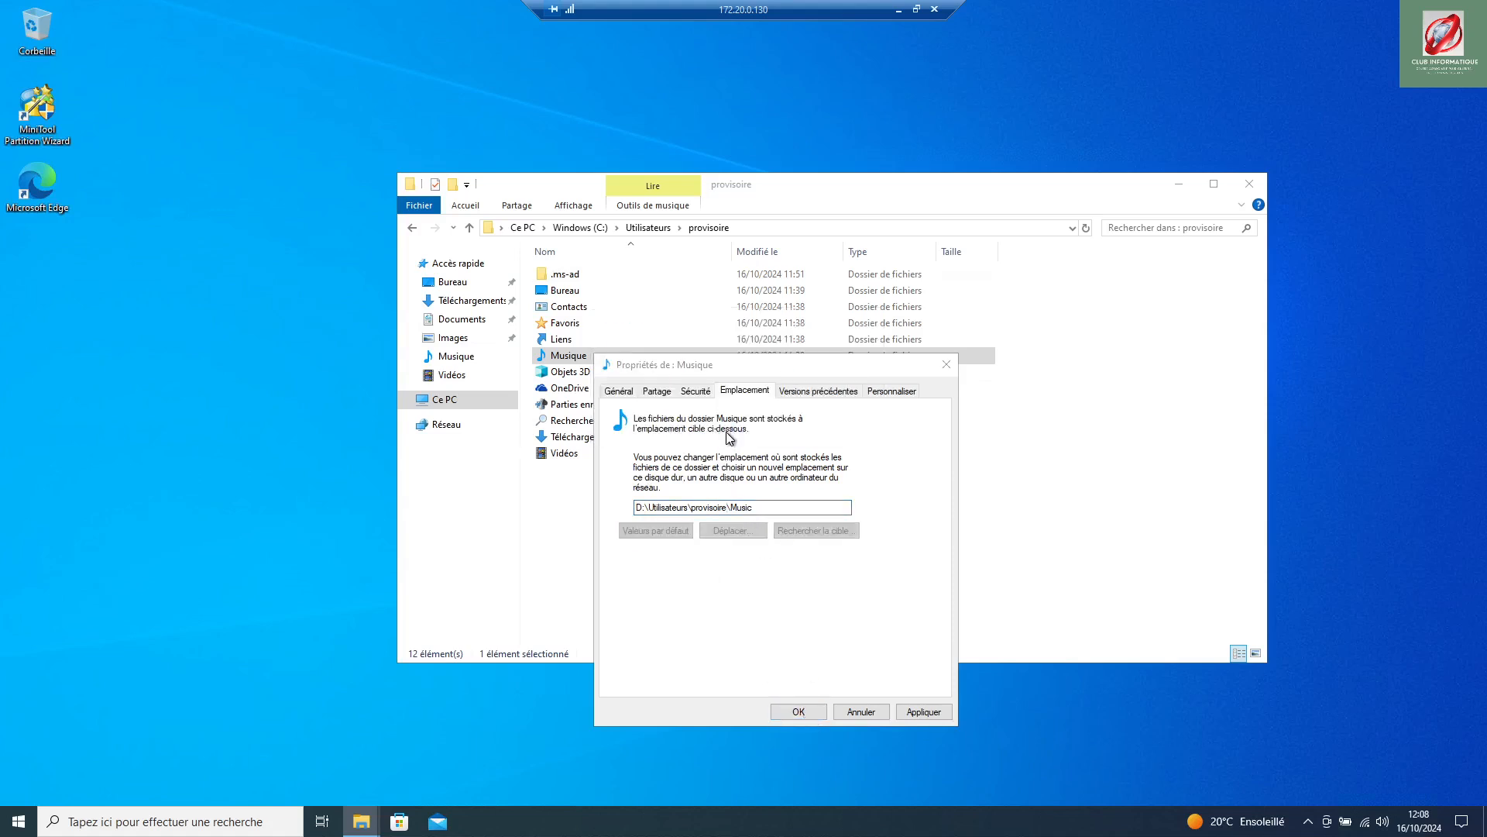
click(786, 440)
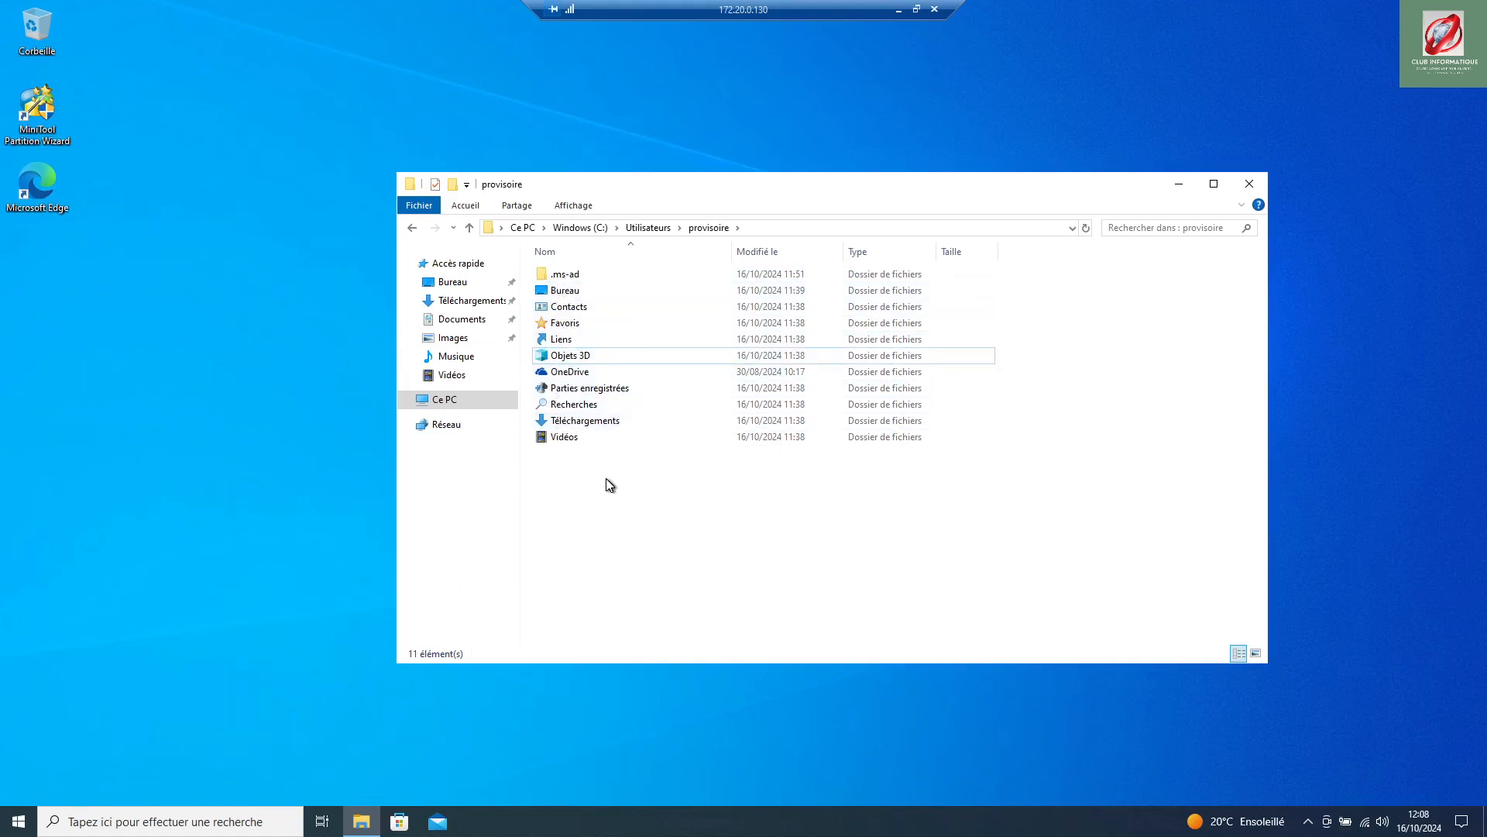
click(582, 374)
right_click(580, 371)
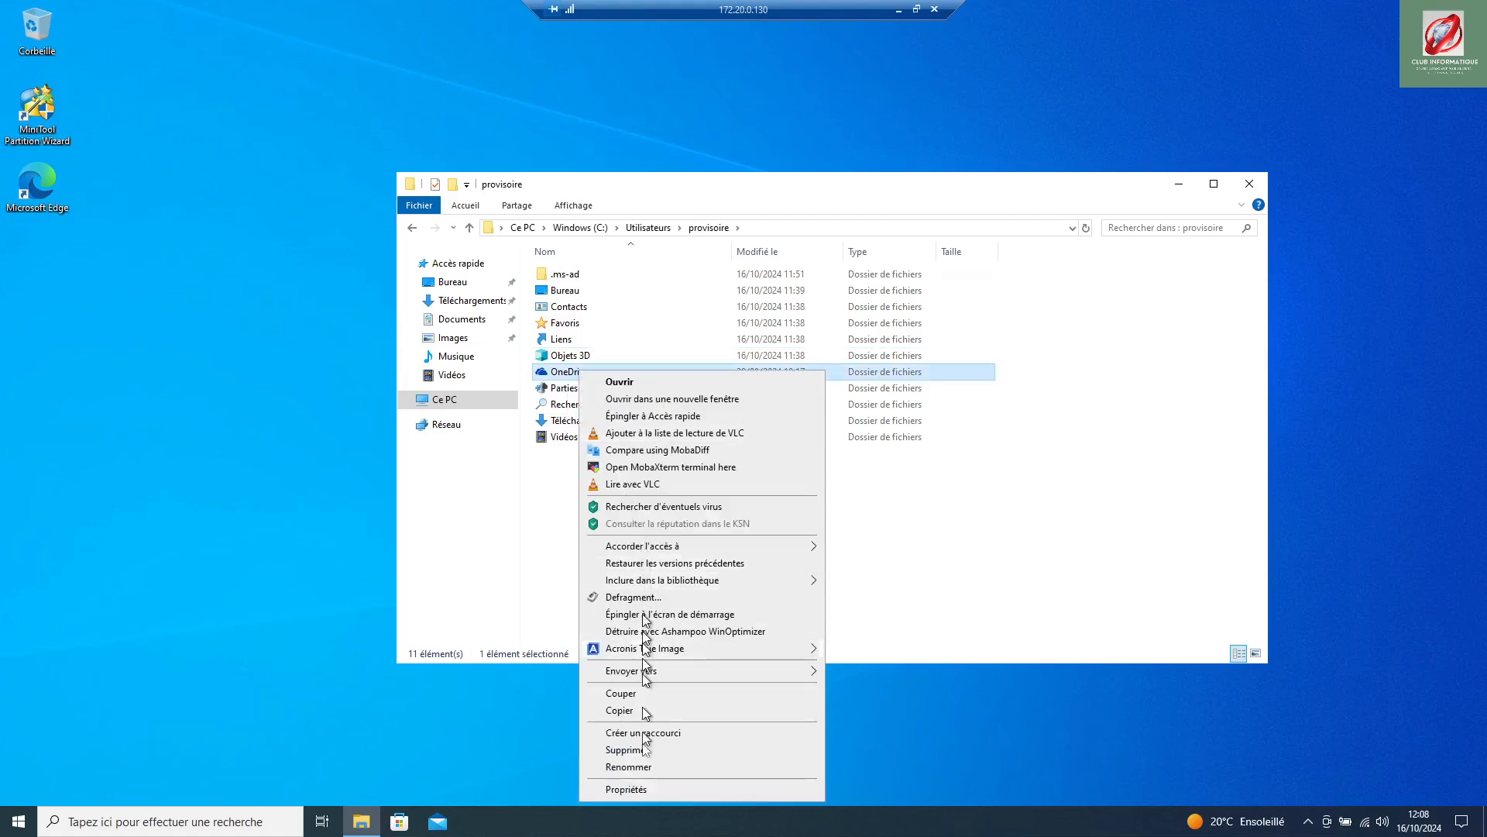
click(643, 787)
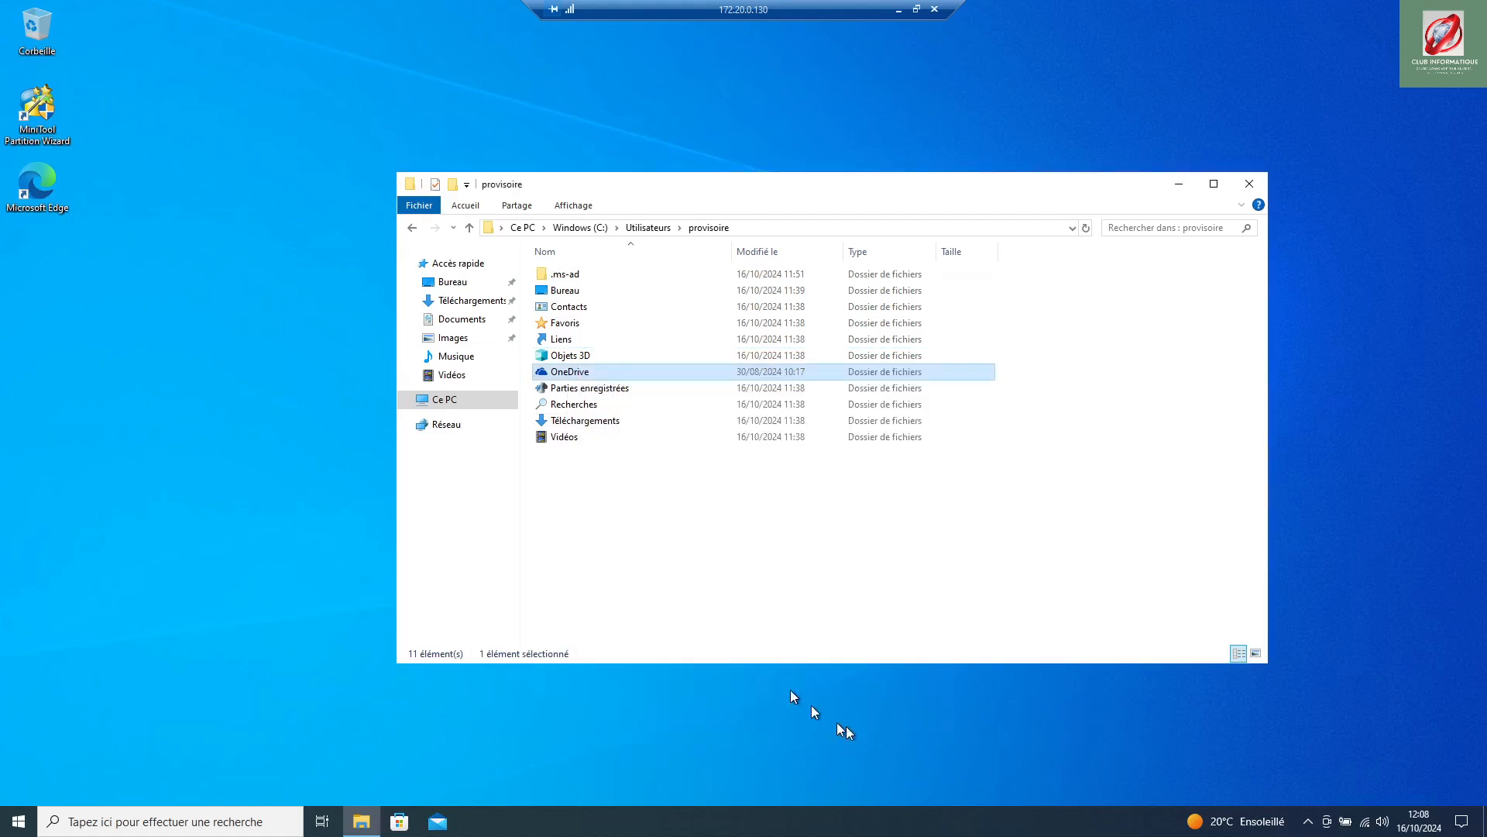
click(632, 554)
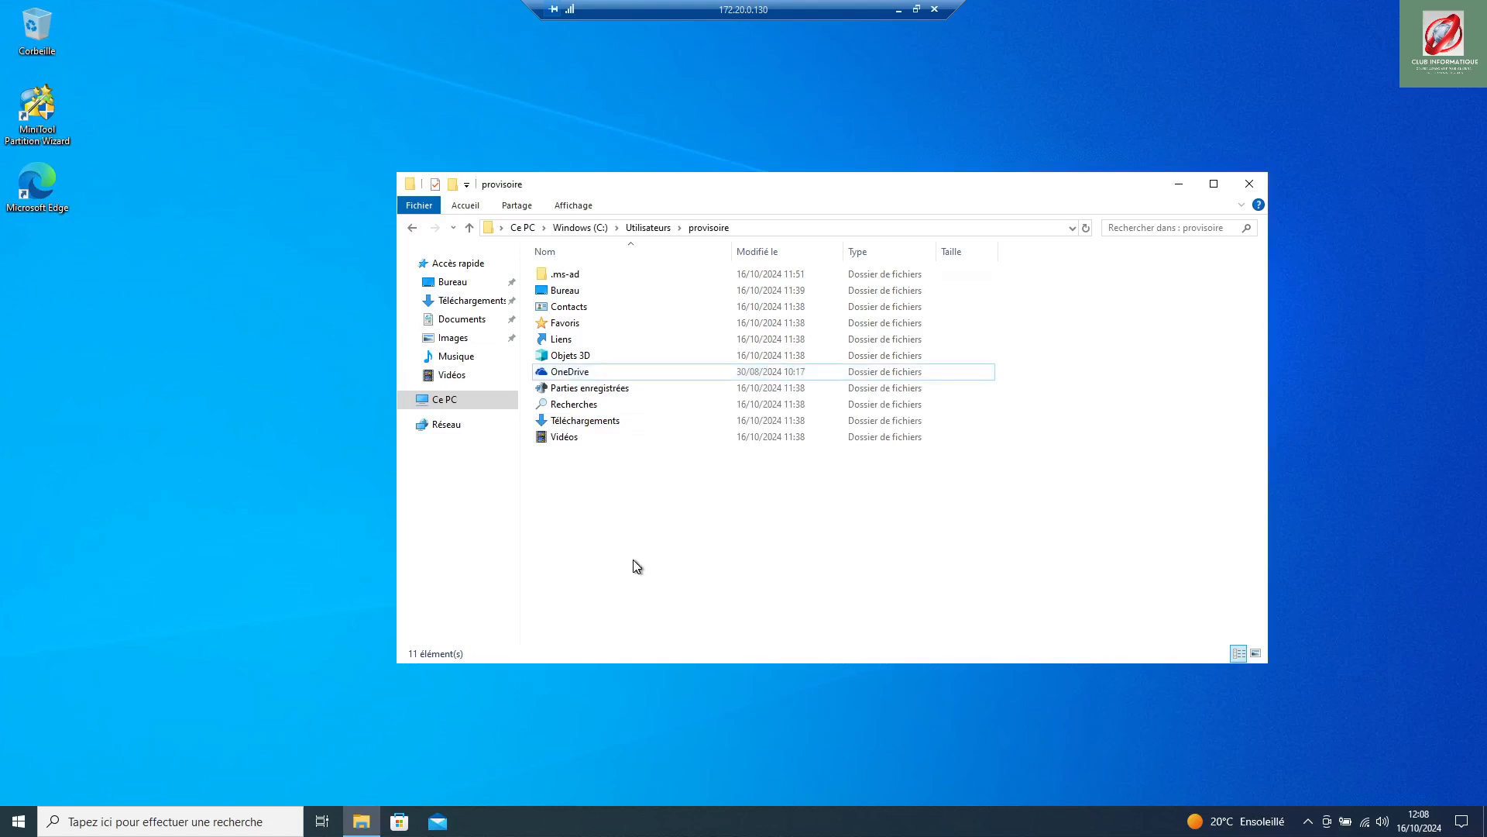
click(582, 428)
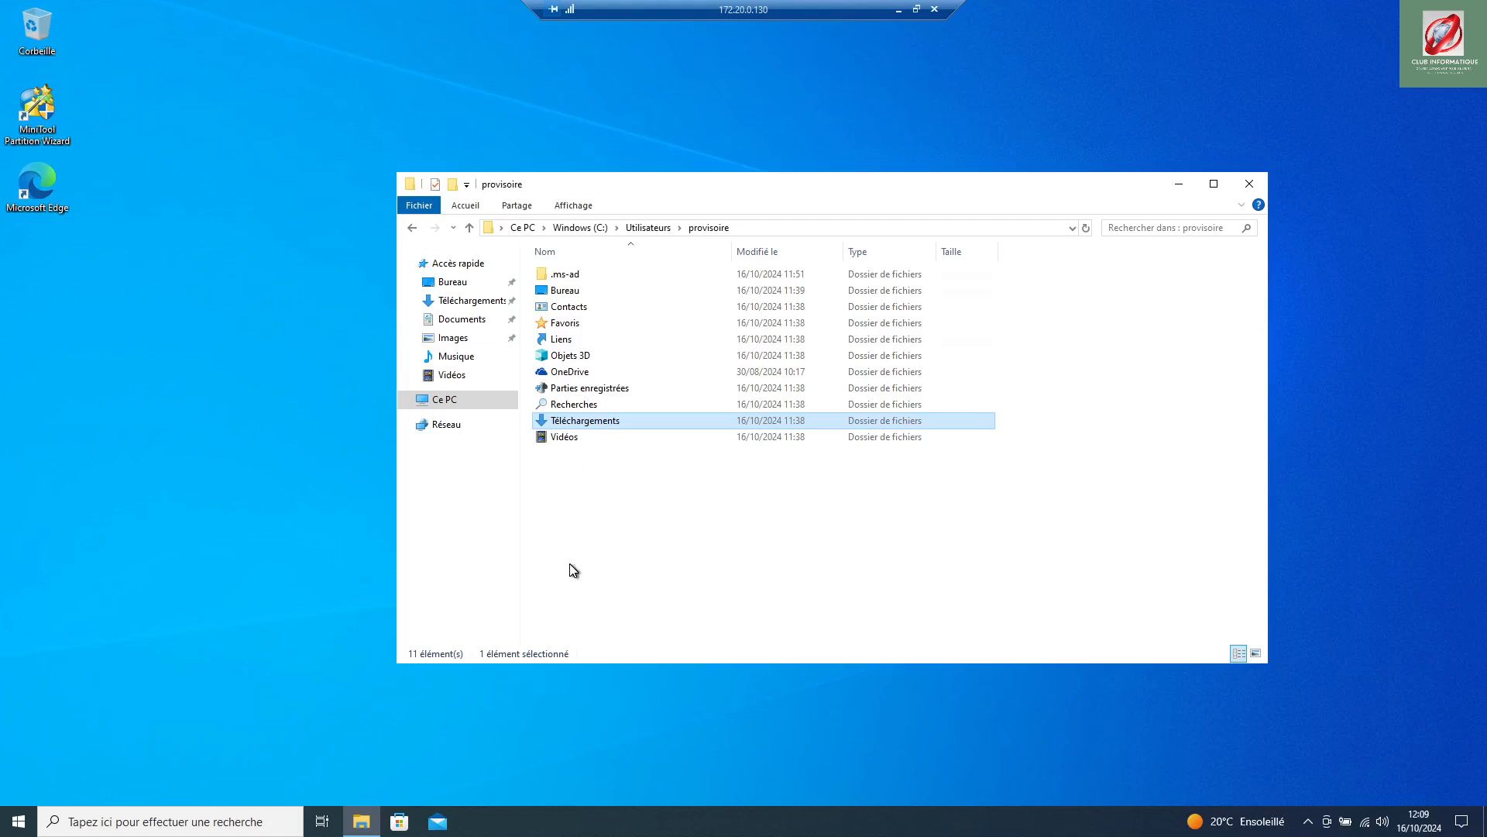
Step: Set the Téléchargements location to D:\Téléchargements and move the existing downloads there
right_click(589, 418)
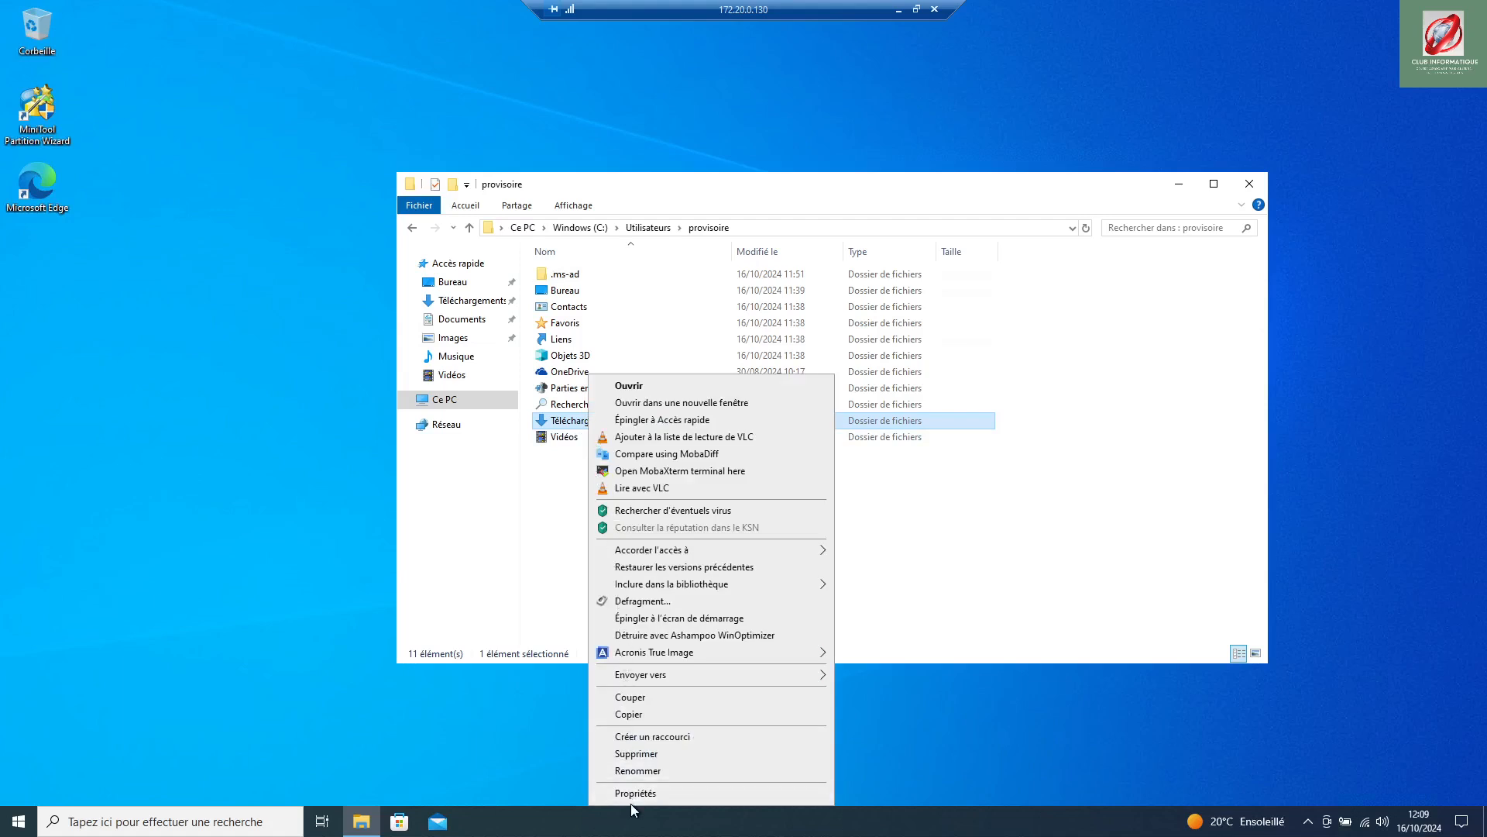
click(634, 794)
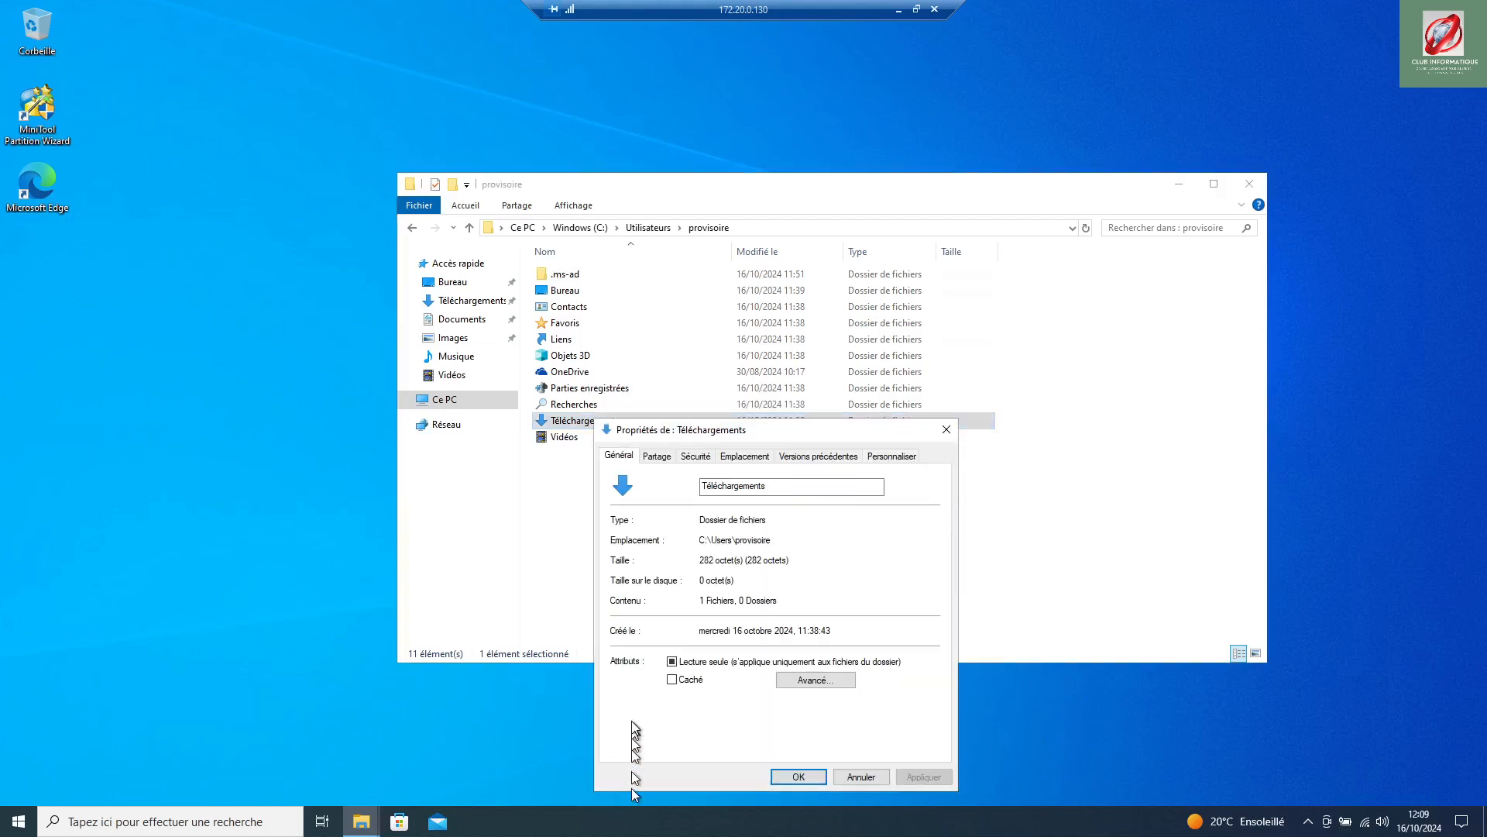
click(740, 462)
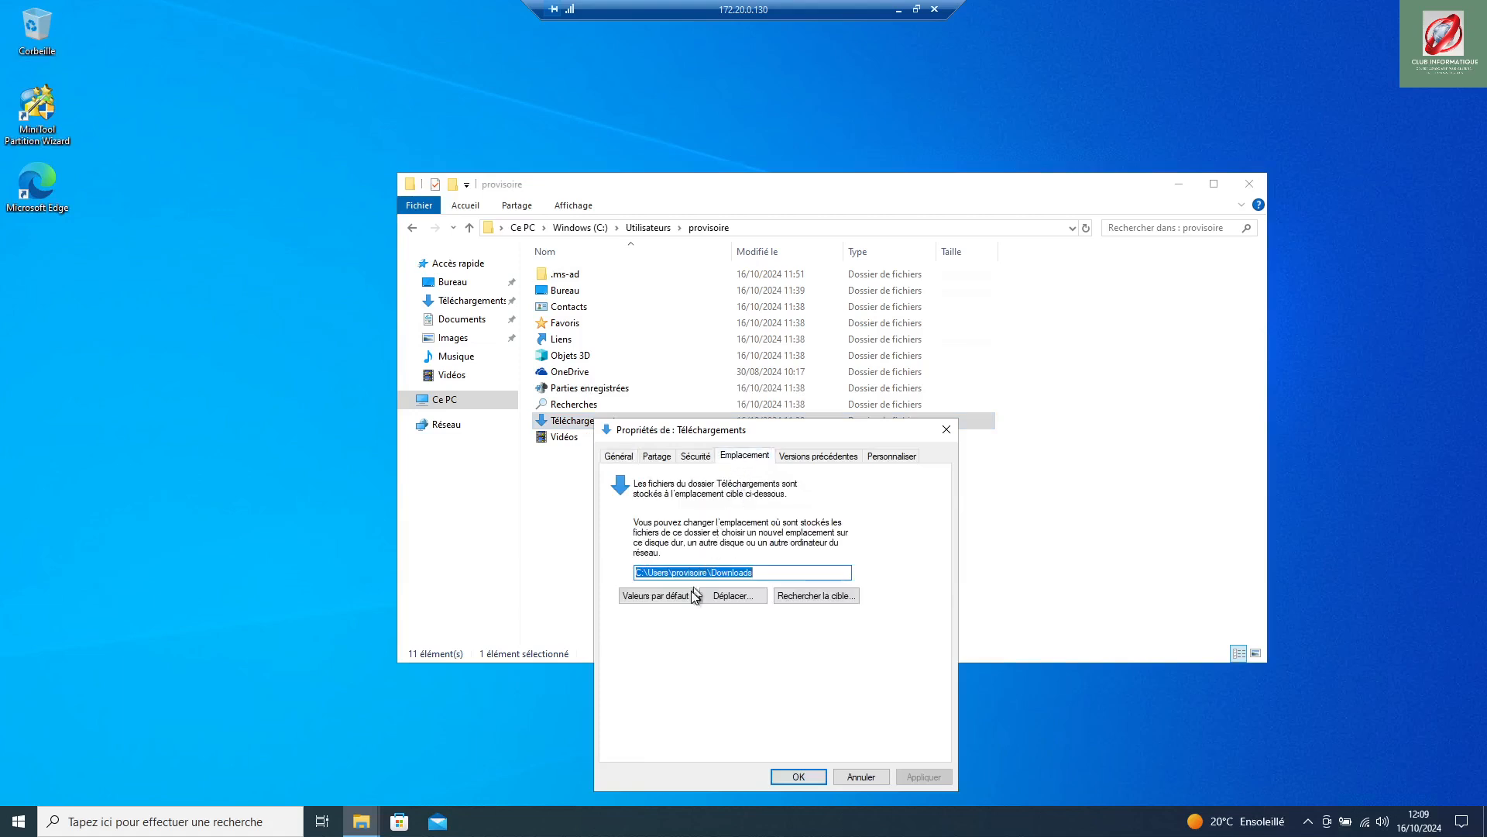
click(640, 574)
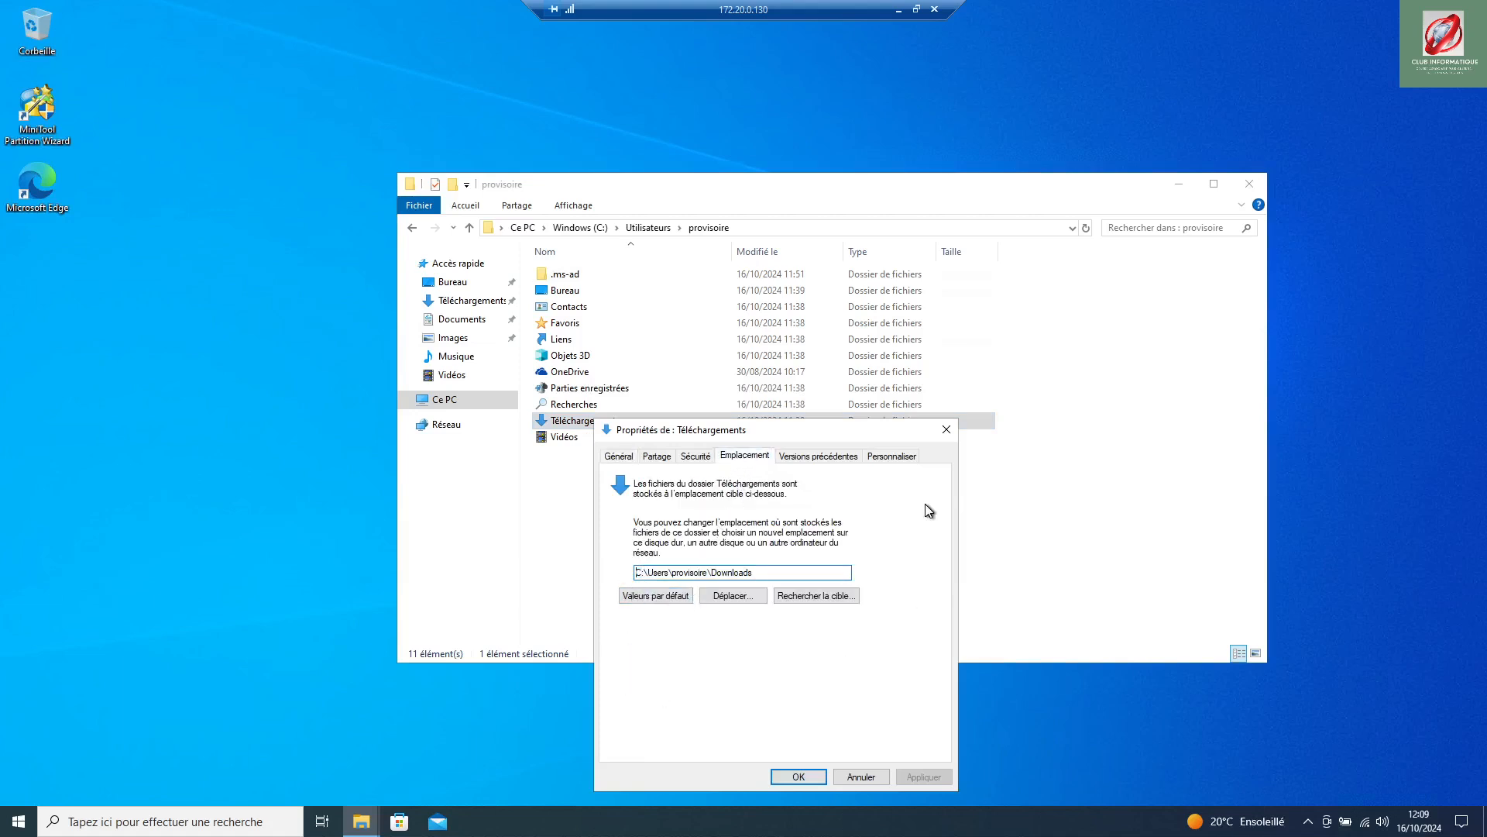
key(BackSpace)
text(D:\)
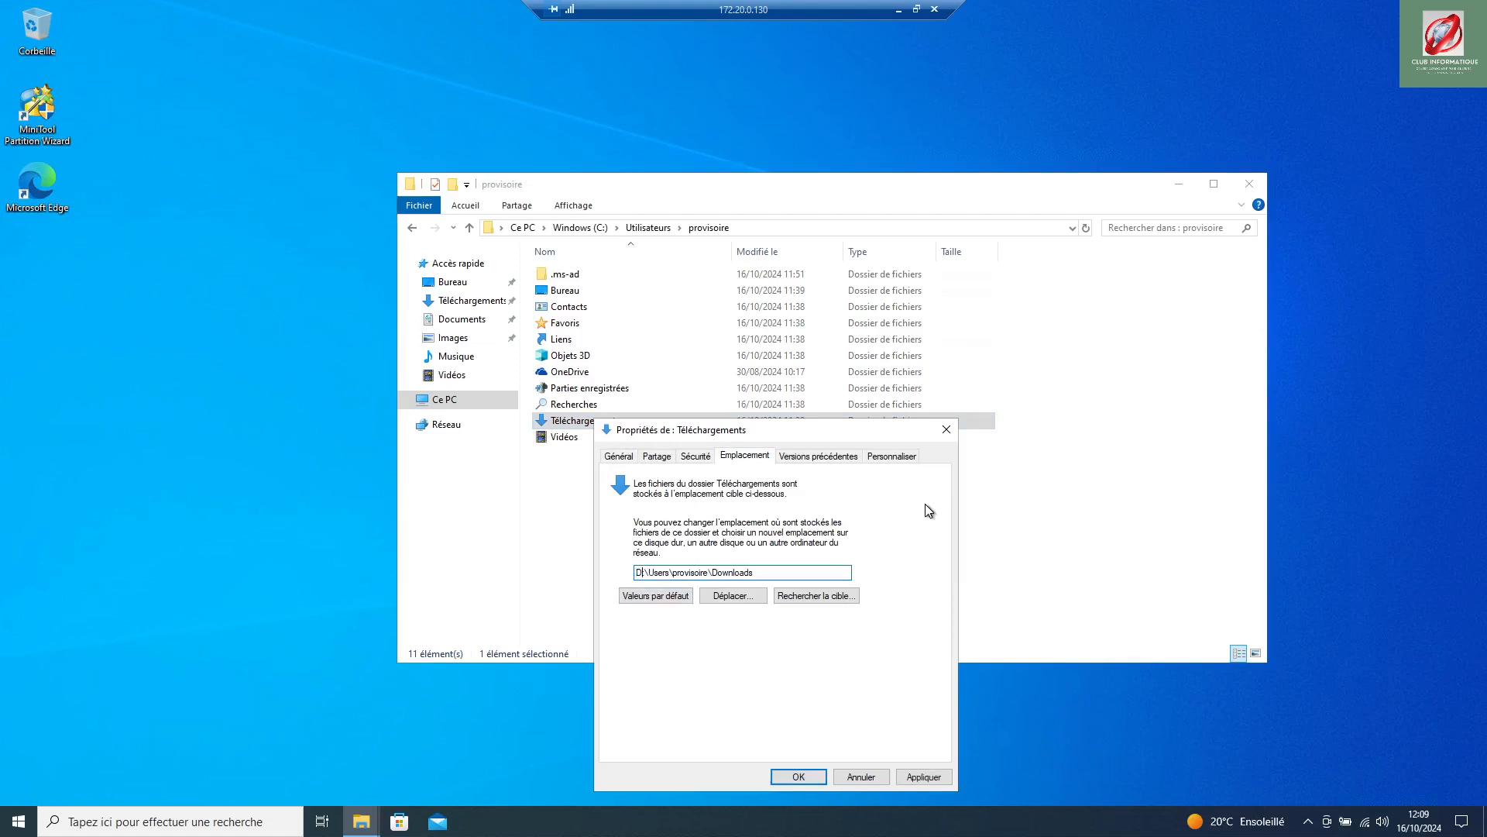
text(Téléchargements)
key(Delete)
key(Delete)
key(Delete)
key(Delete)
key(Delete)
key(Delete)
key(Delete)
key(Delete)
key(Delete)
key(Delete)
key(Delete)
key(Delete)
key(Delete)
key(Delete)
key(Delete)
key(Delete)
key(Delete)
key(Delete)
key(Delete)
key(Delete)
key(Delete)
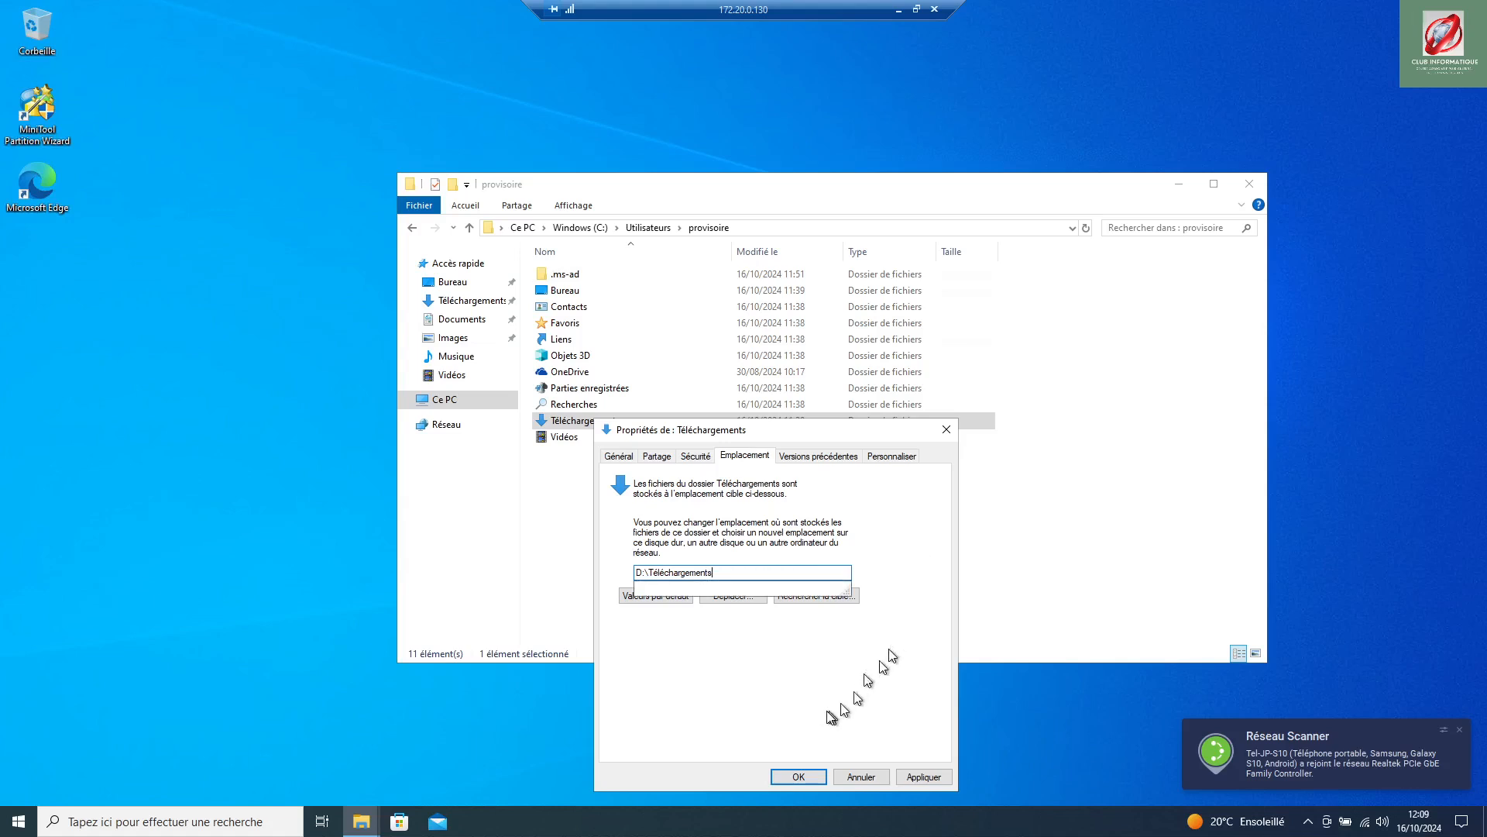
click(799, 774)
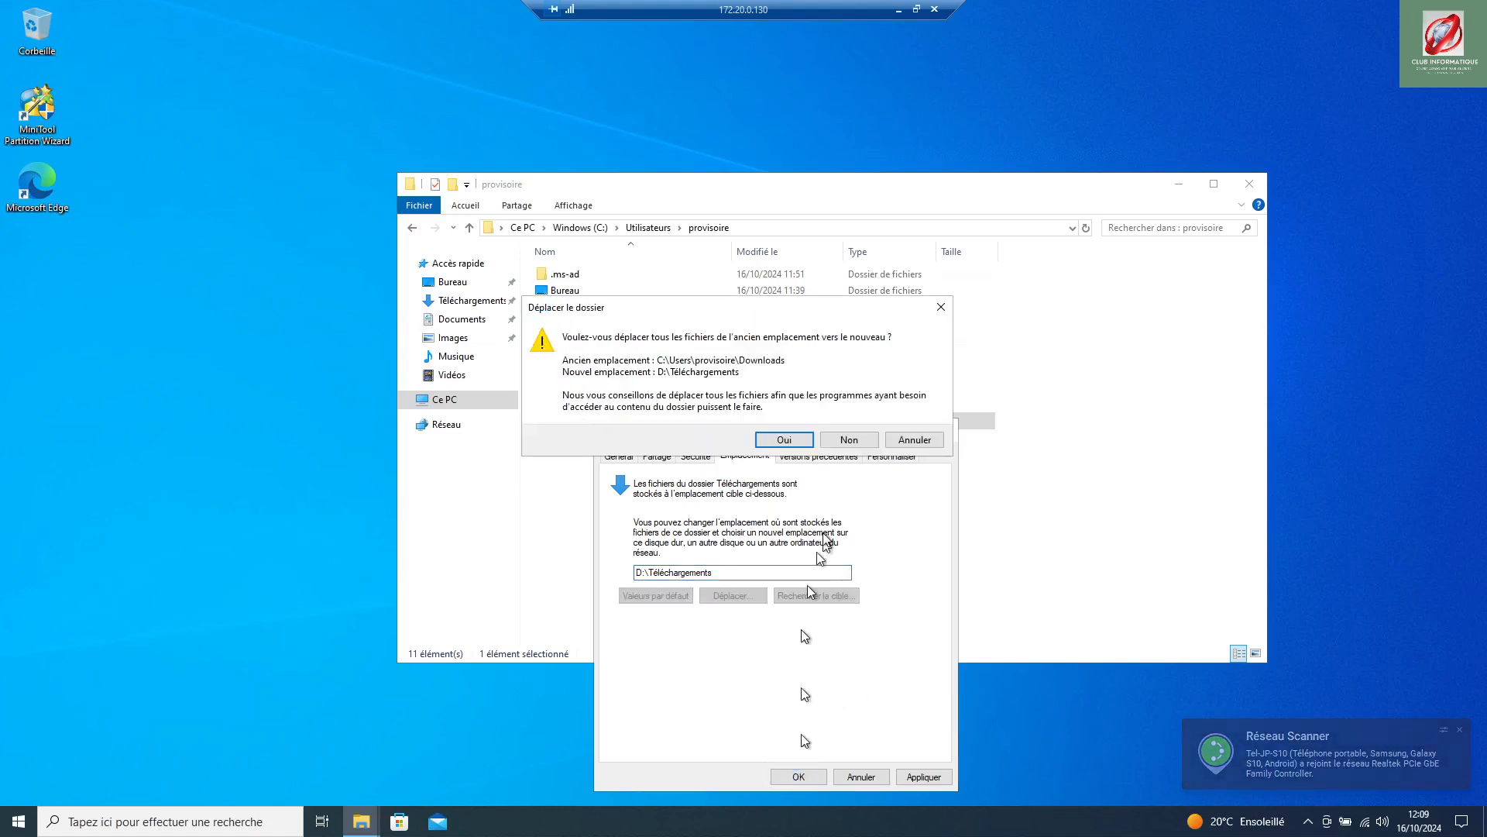
click(784, 439)
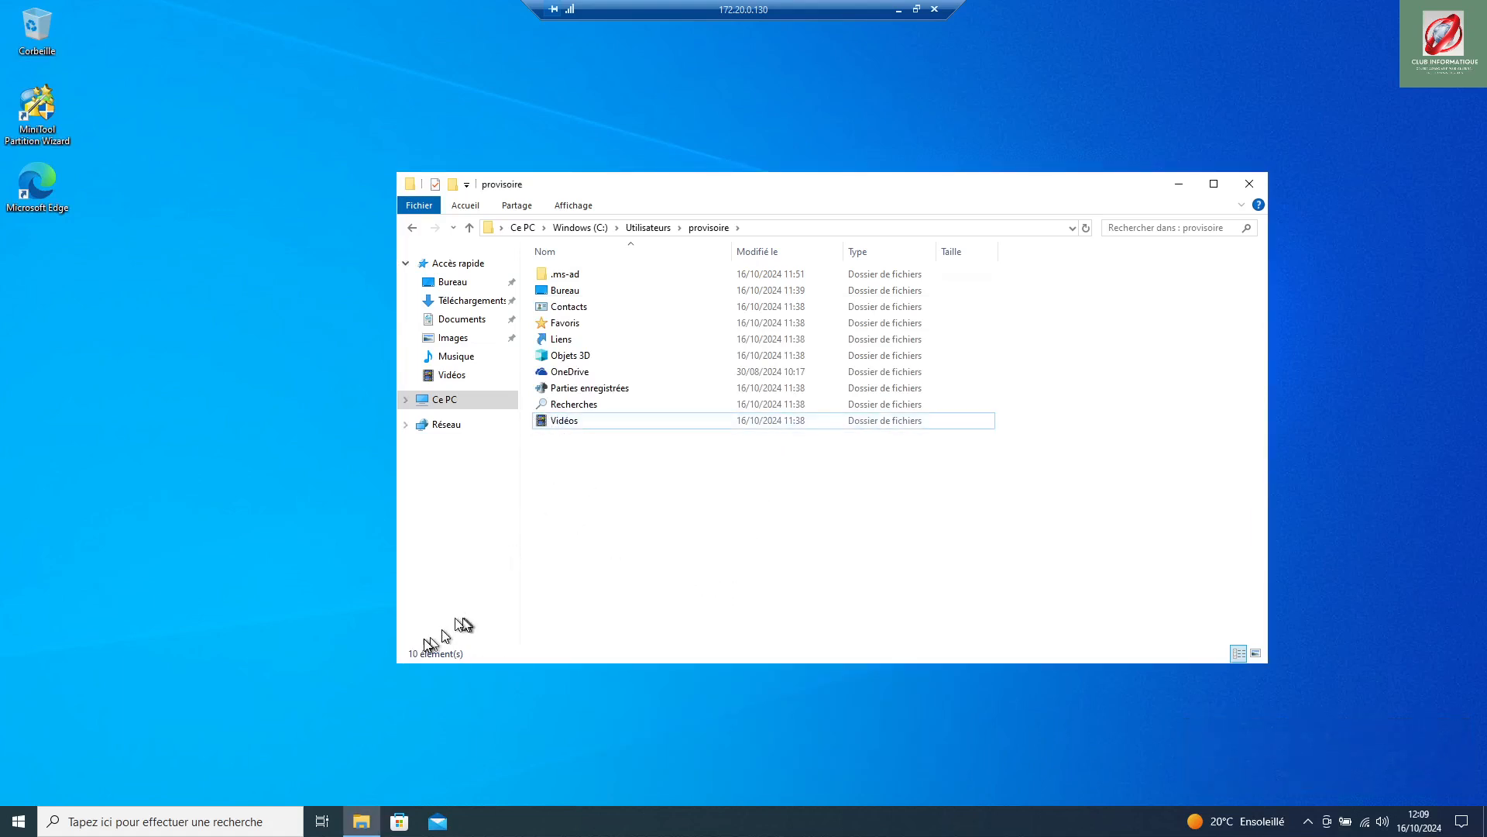
Step: Open SATURNE_D (D:) from Ce PC and check the Téléchargements folder
click(458, 410)
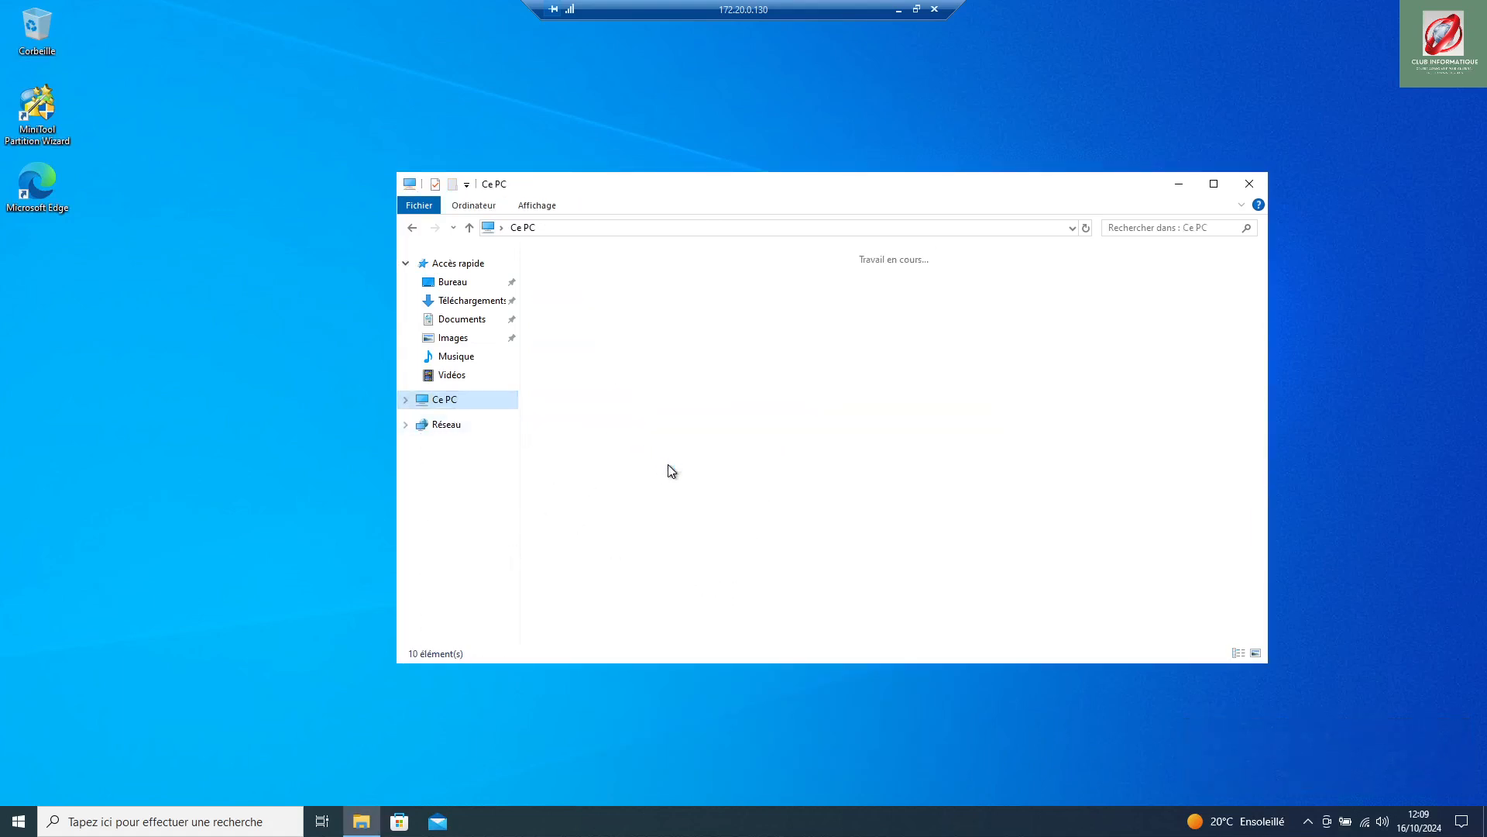
click(820, 431)
double_click(819, 432)
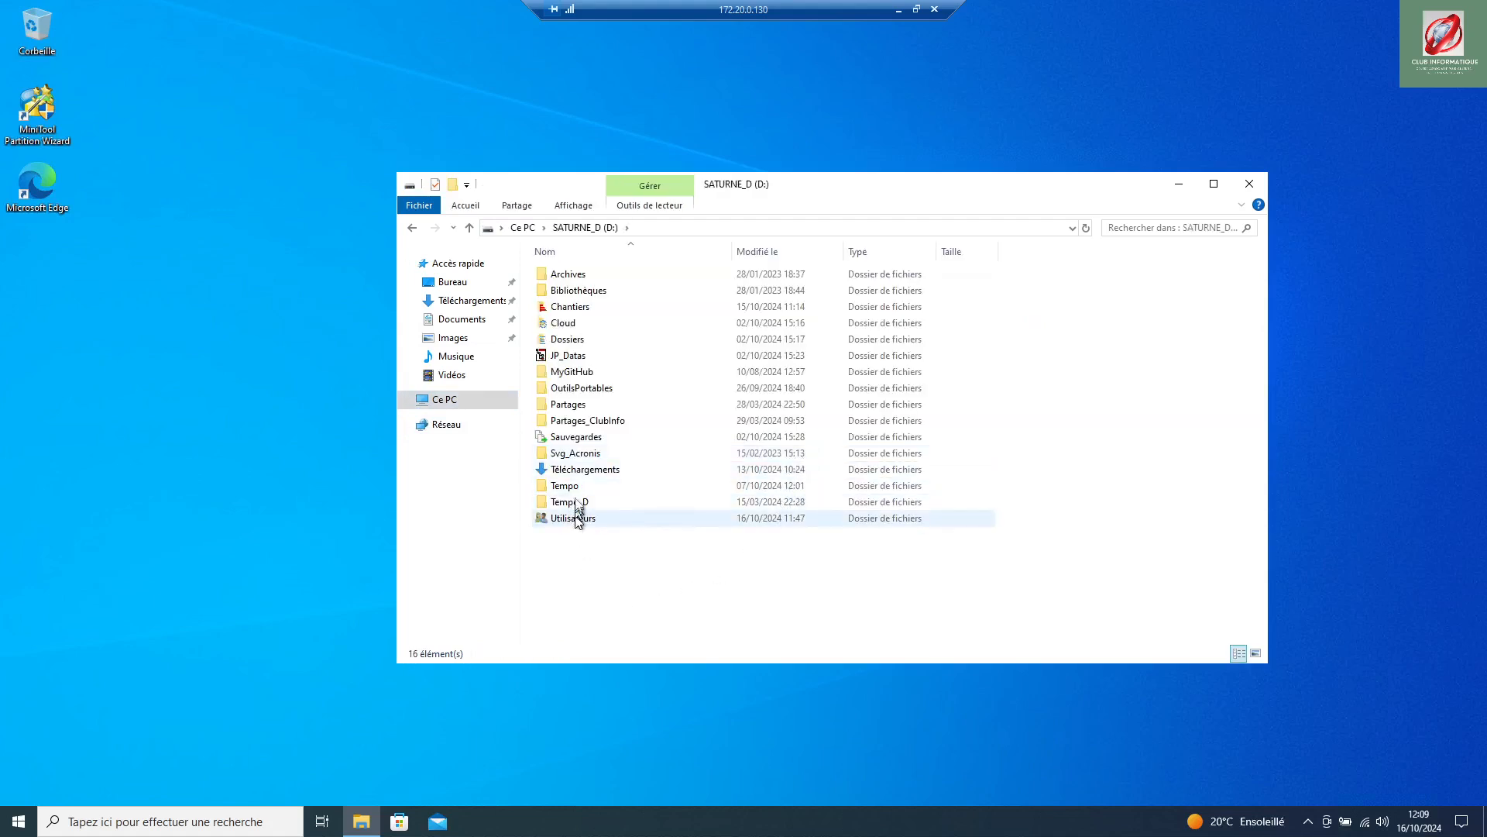
double_click(574, 469)
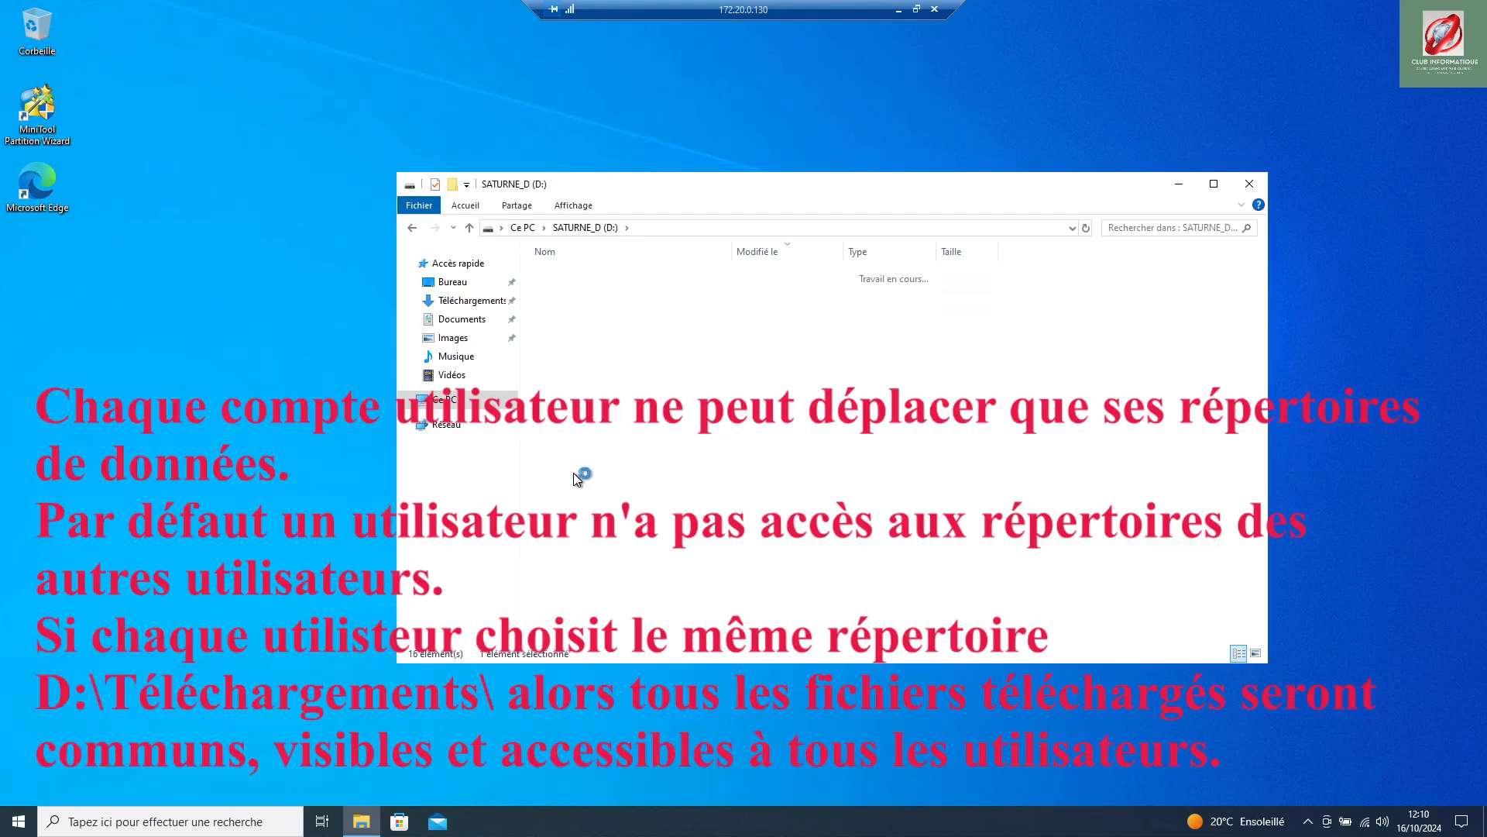
click(413, 228)
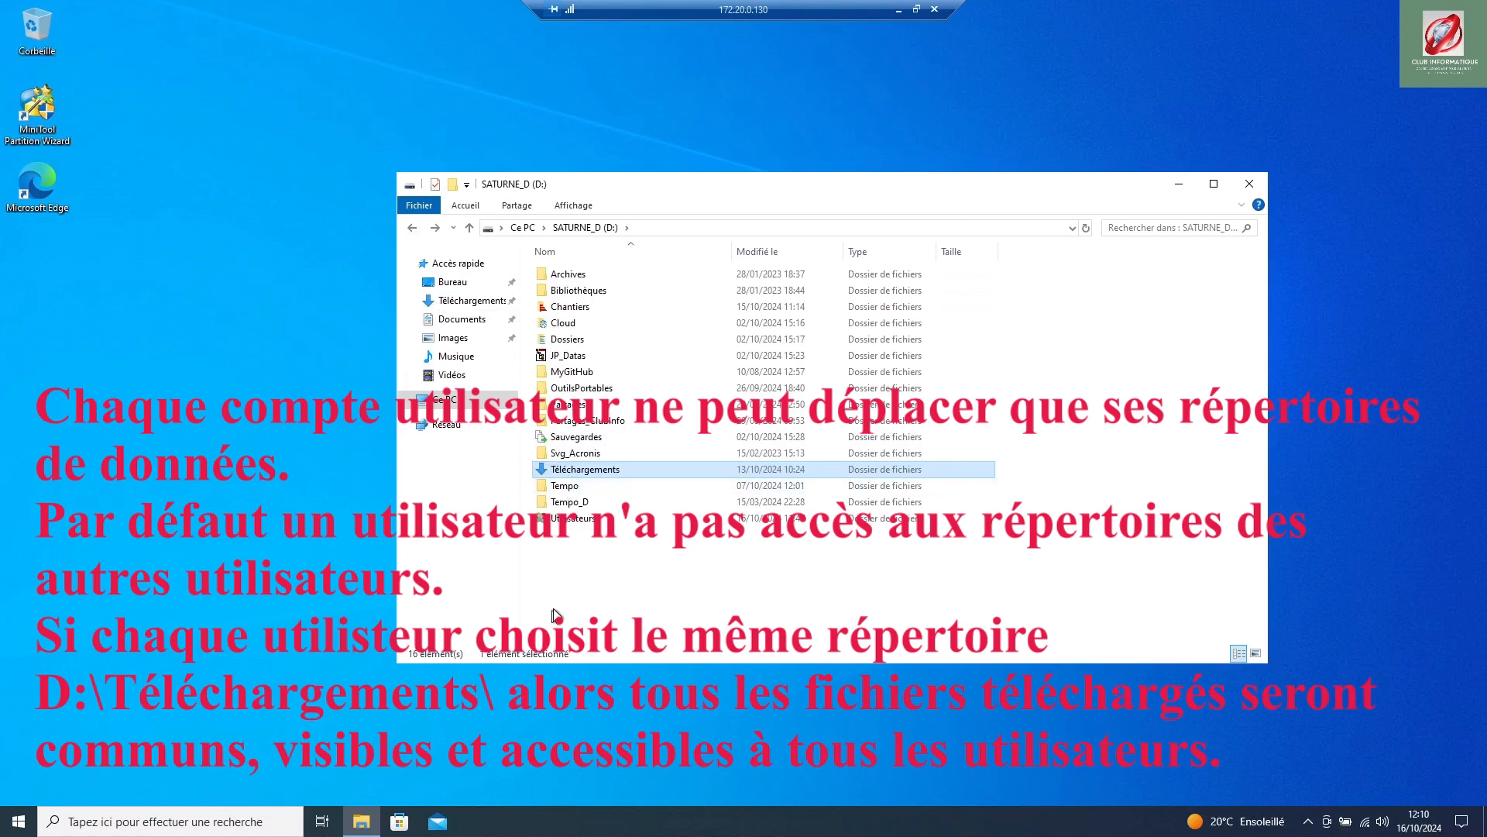
Step: Browse D:\Utilisateurs\provisoire and its Musique folder to confirm the relocated folders
double_click(569, 525)
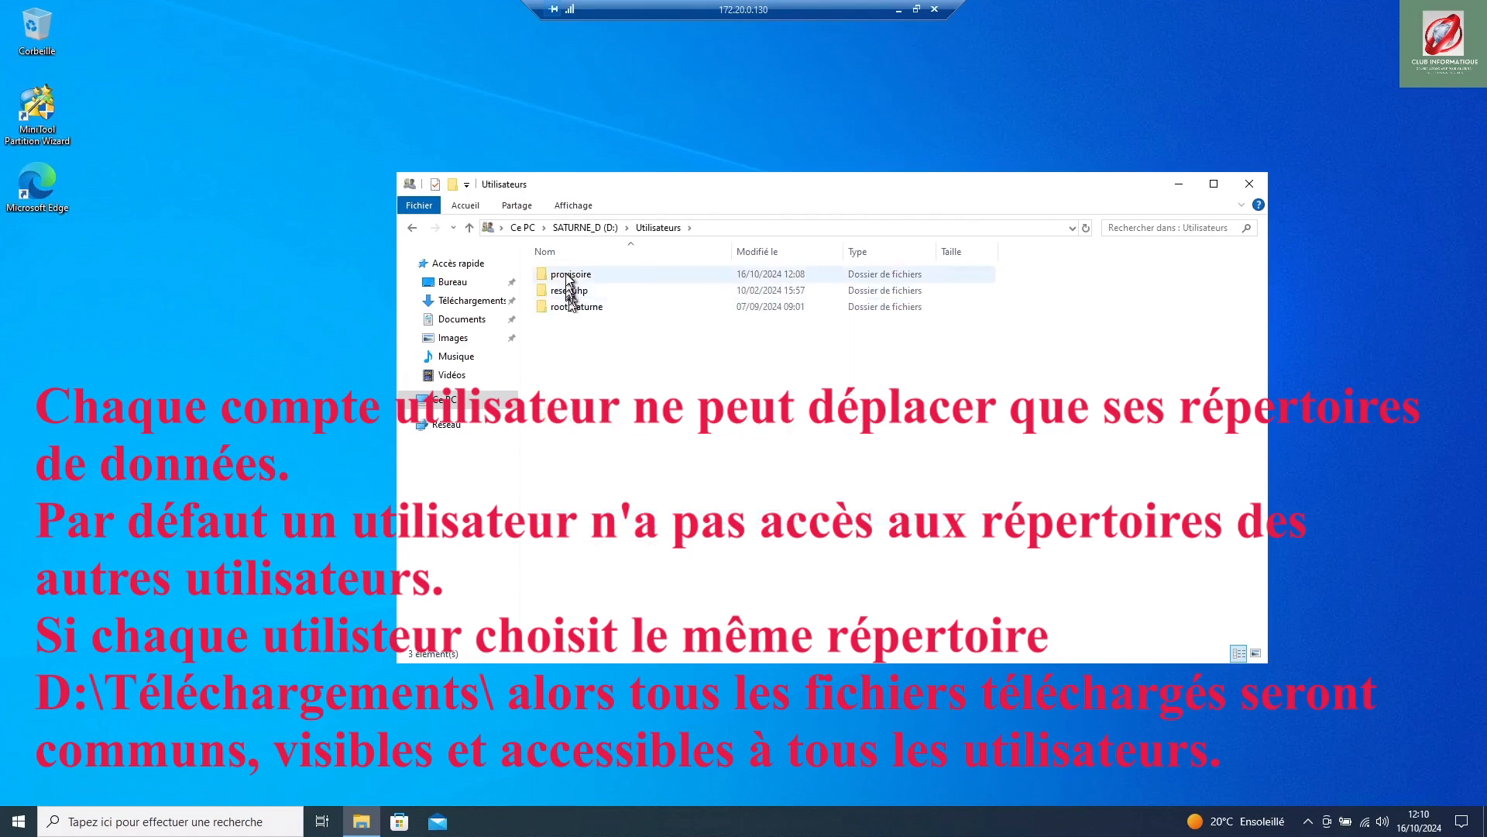
double_click(571, 276)
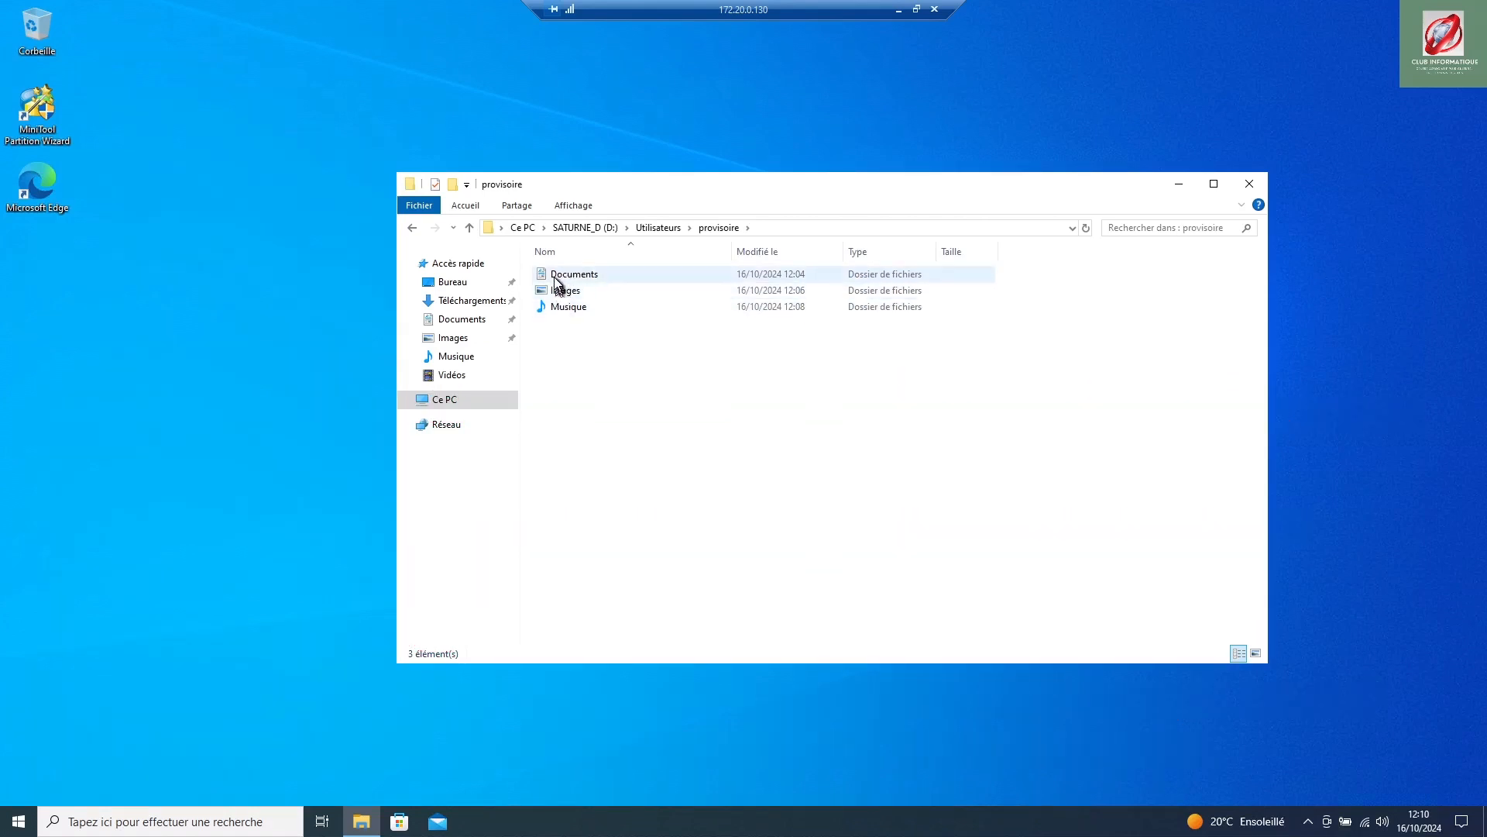
double_click(577, 304)
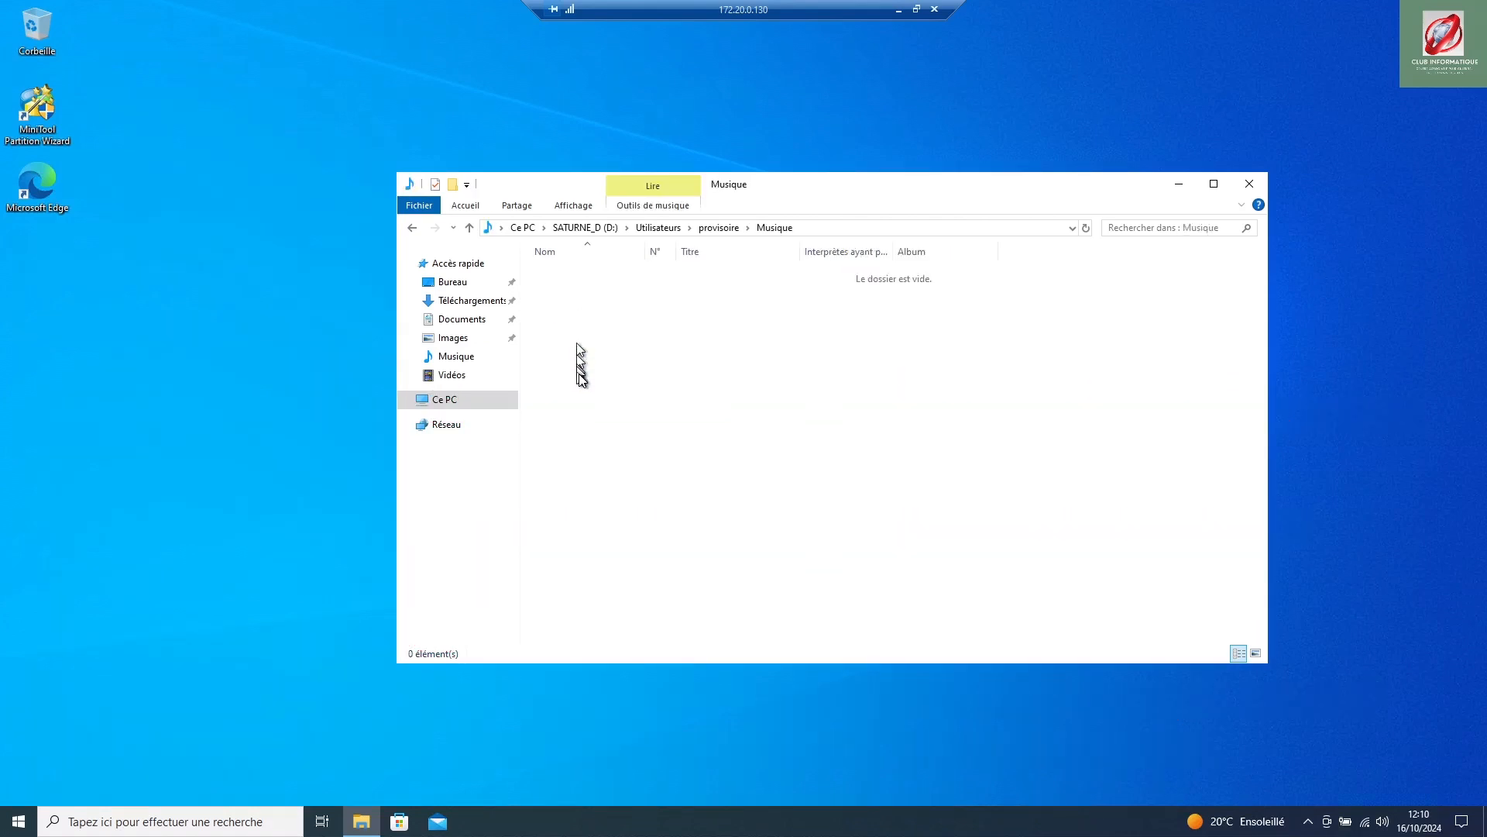
click(649, 228)
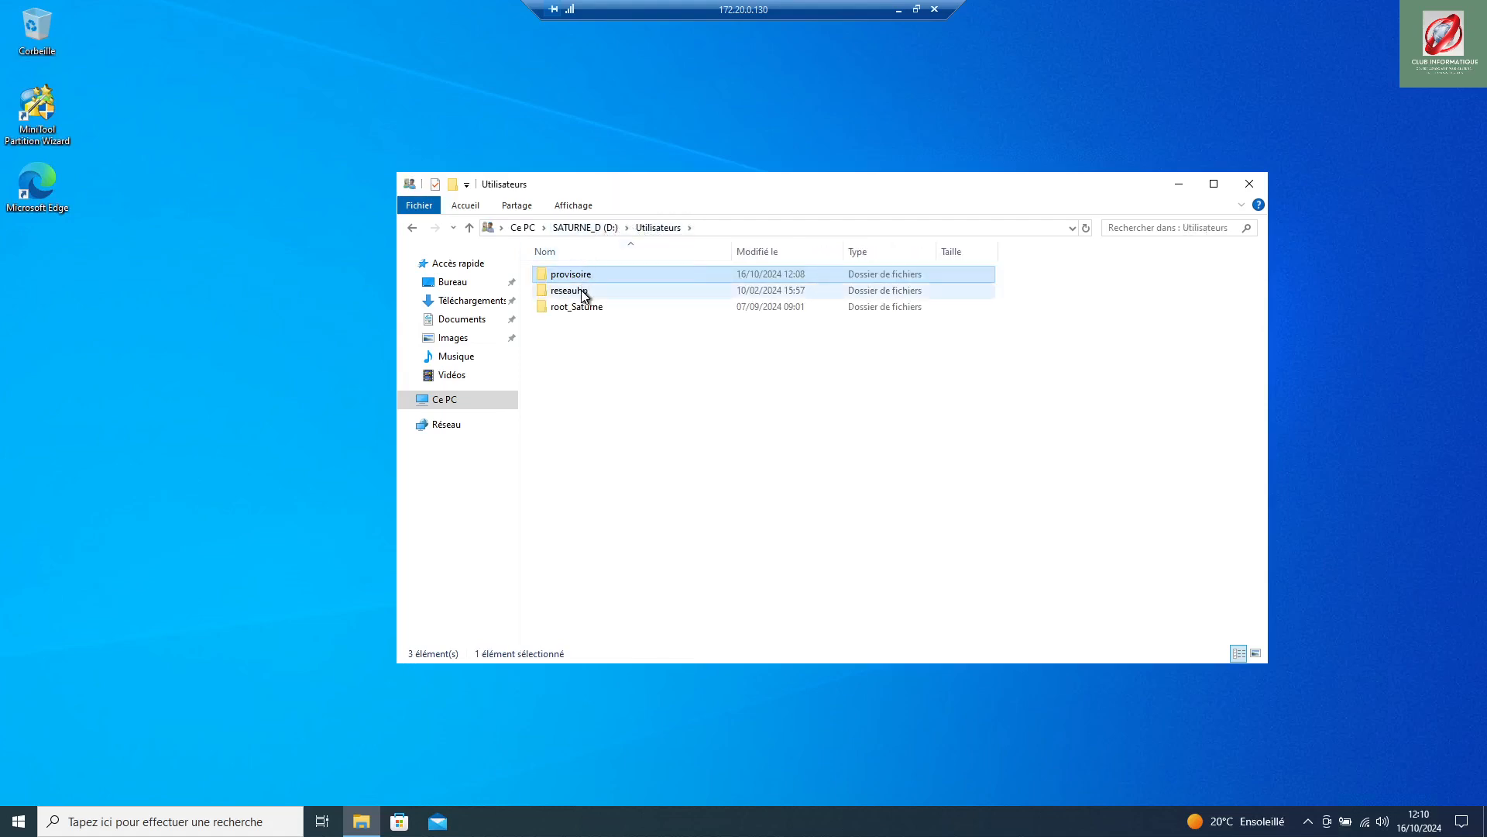
double_click(576, 282)
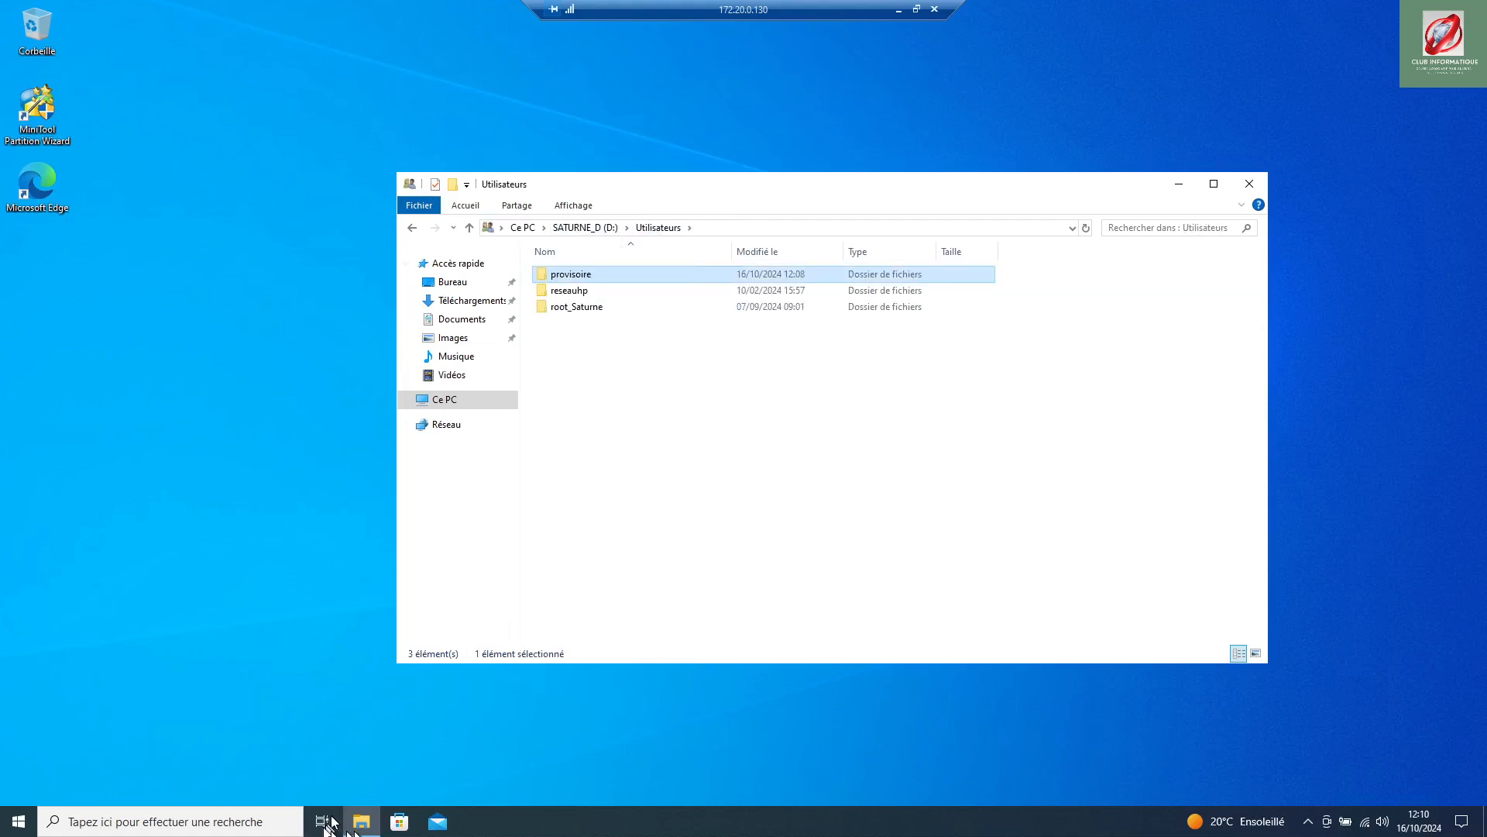
Step: Go to Windows (C:) > Utilisateurs > provisoire to see the 10 remaining folders
click(438, 401)
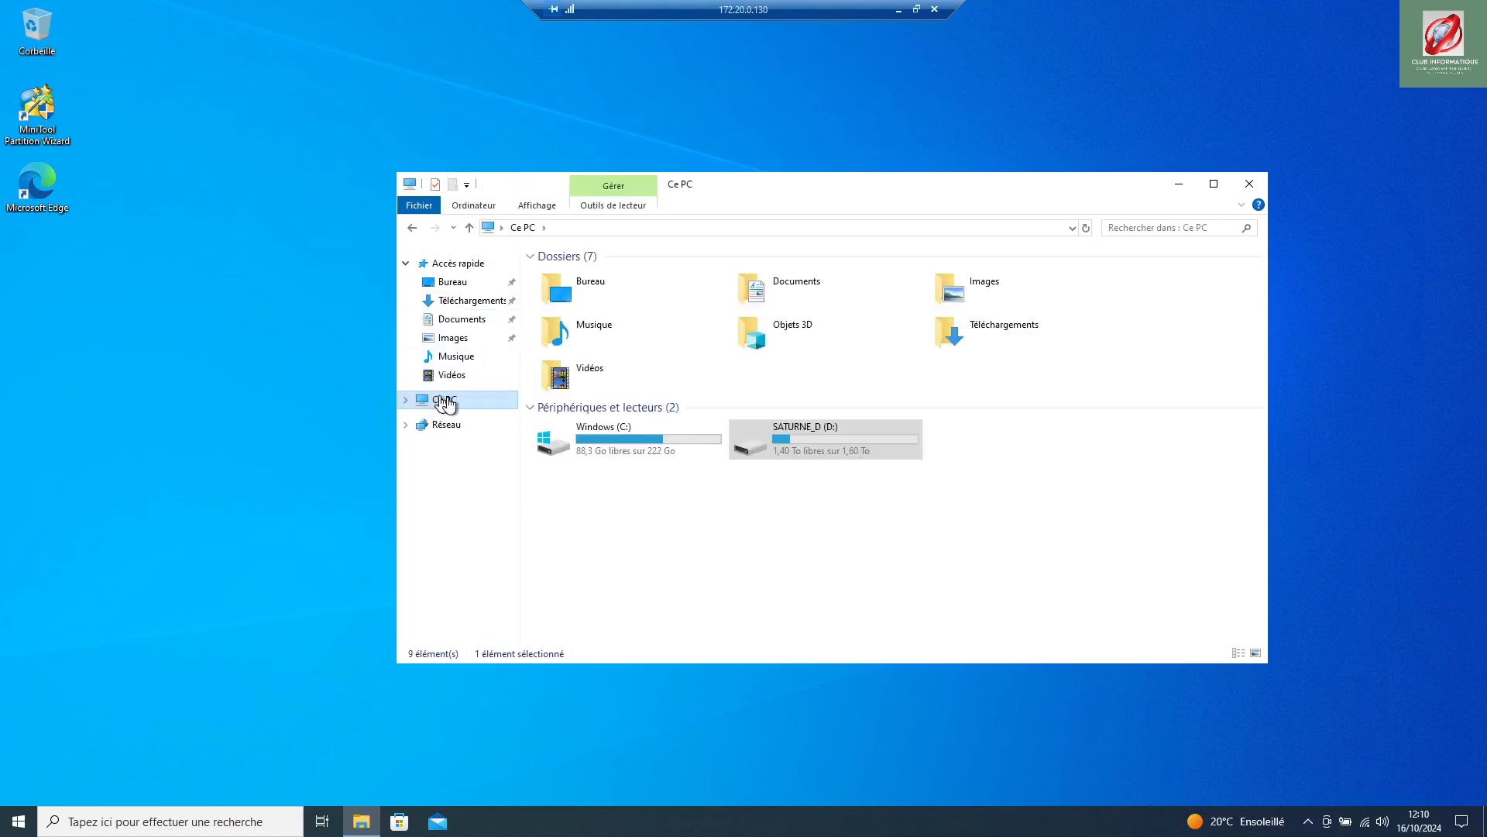
double_click(625, 452)
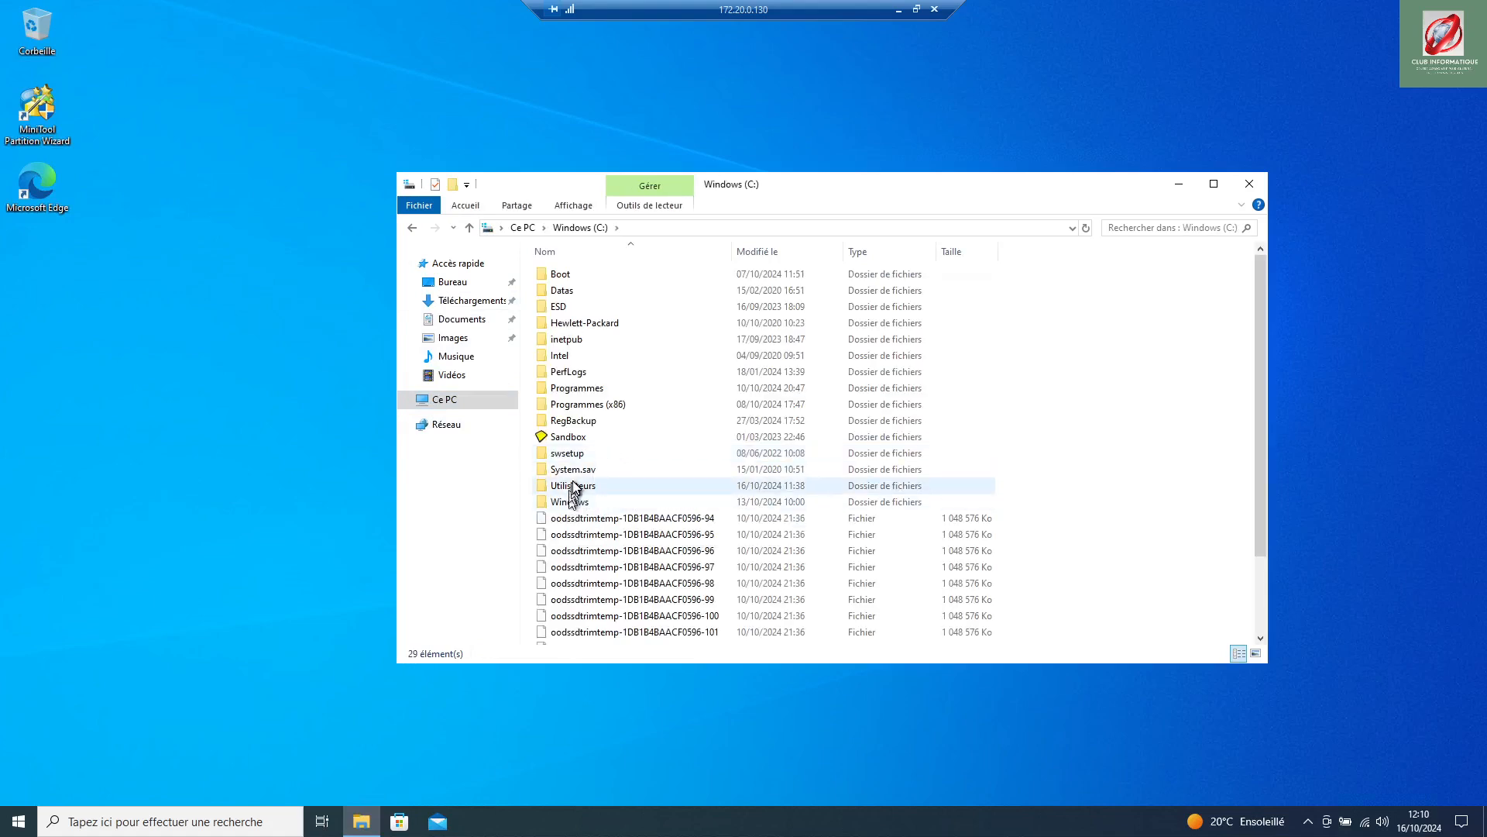
click(577, 486)
double_click(577, 486)
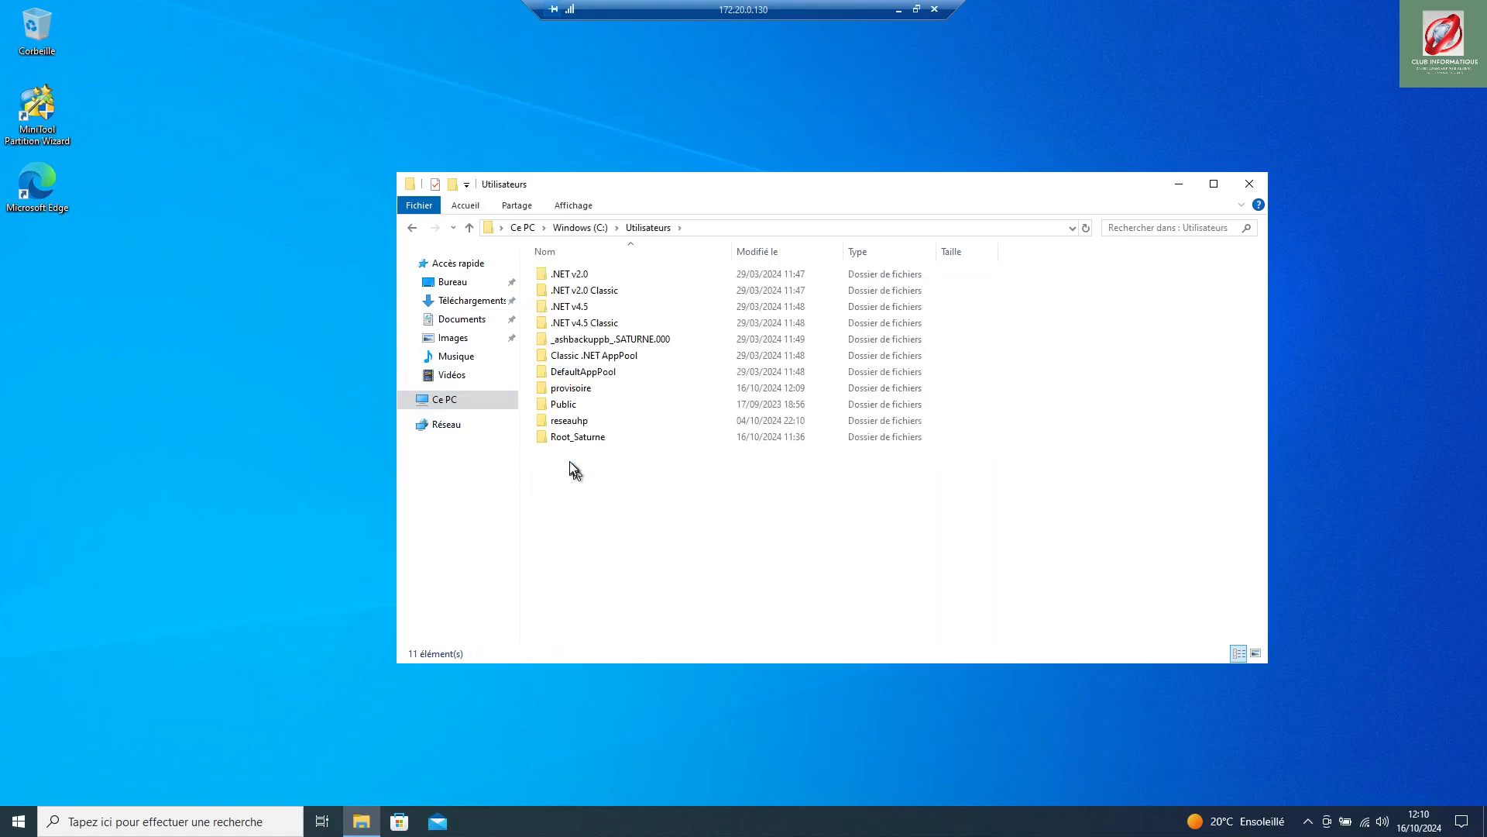
click(571, 388)
double_click(571, 388)
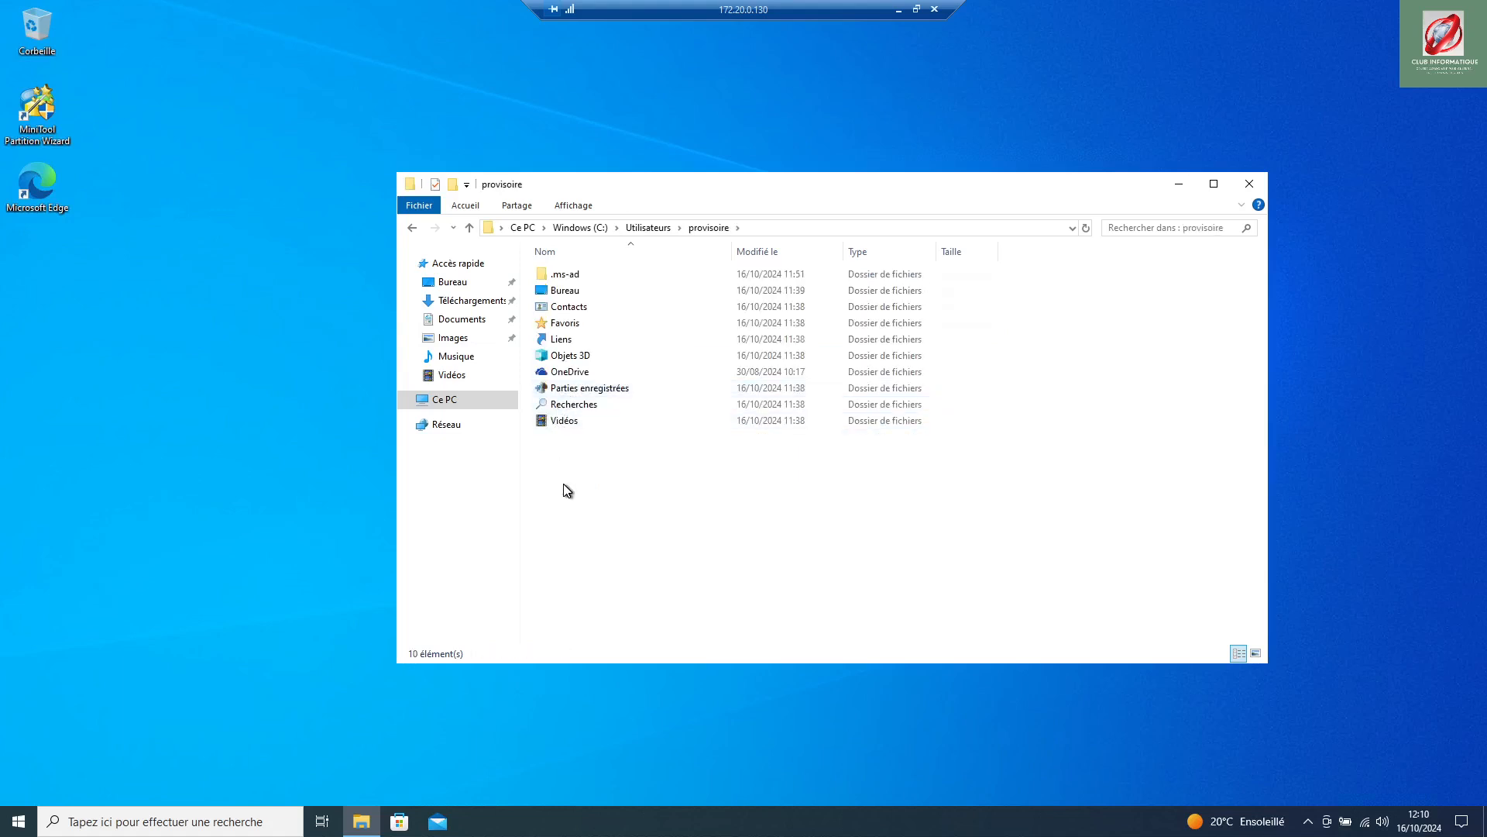
click(592, 207)
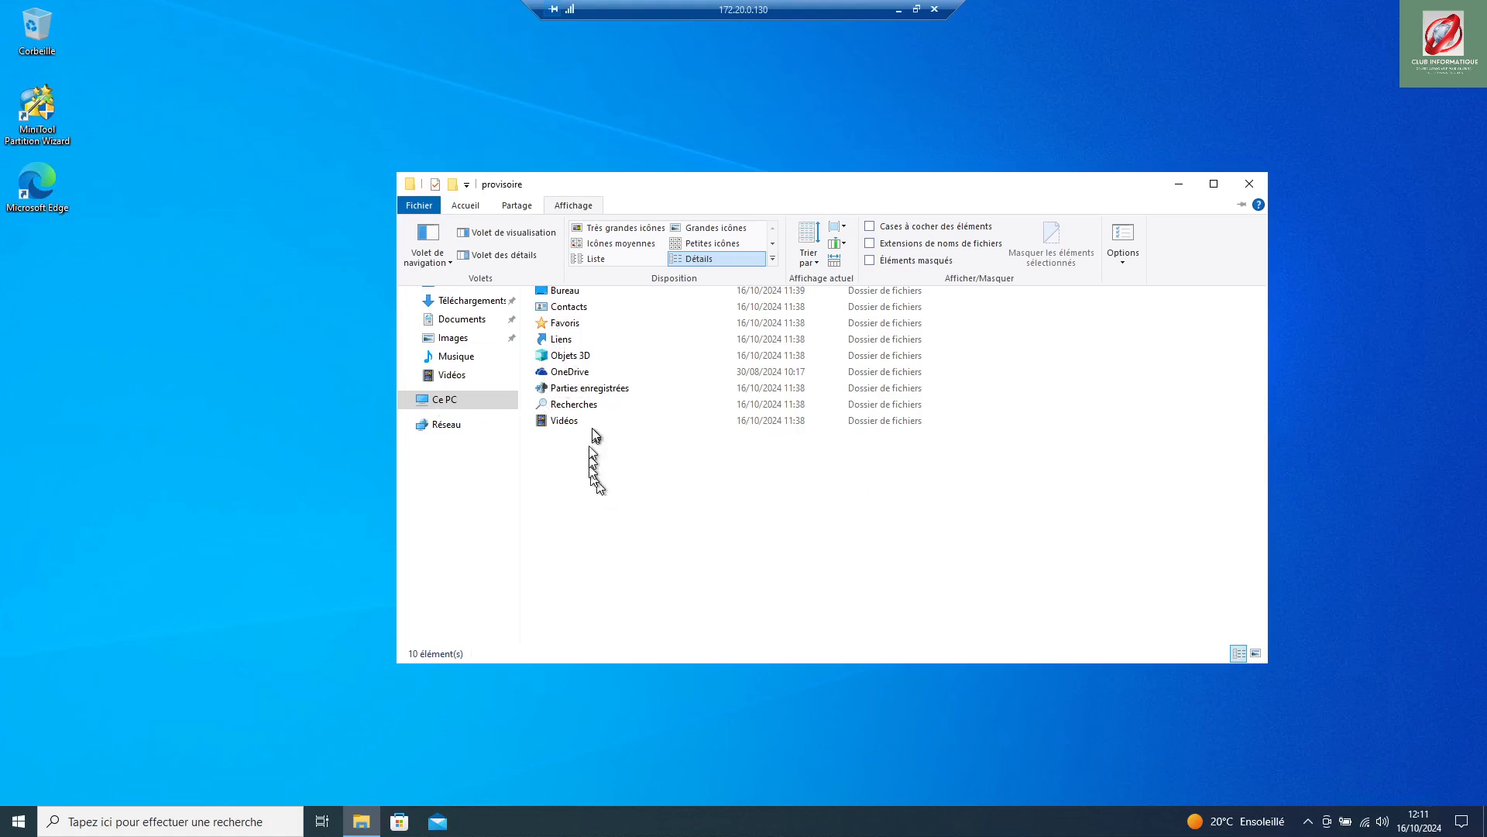
Step: Enable 'Afficher les fichiers, dossiers et lecteurs cachés' in the folder options and apply it
click(589, 207)
click(585, 204)
click(1122, 240)
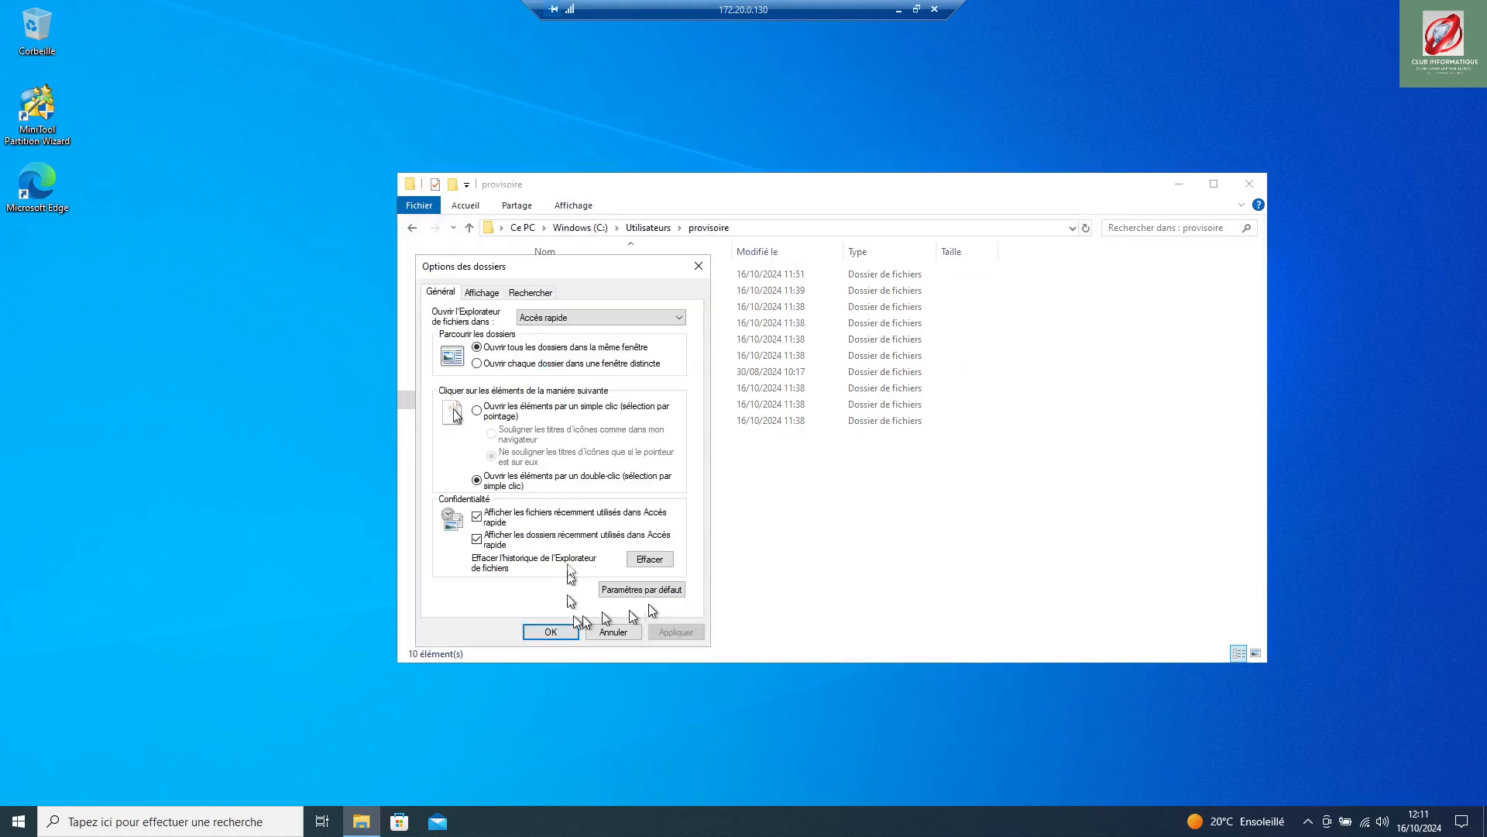
click(481, 293)
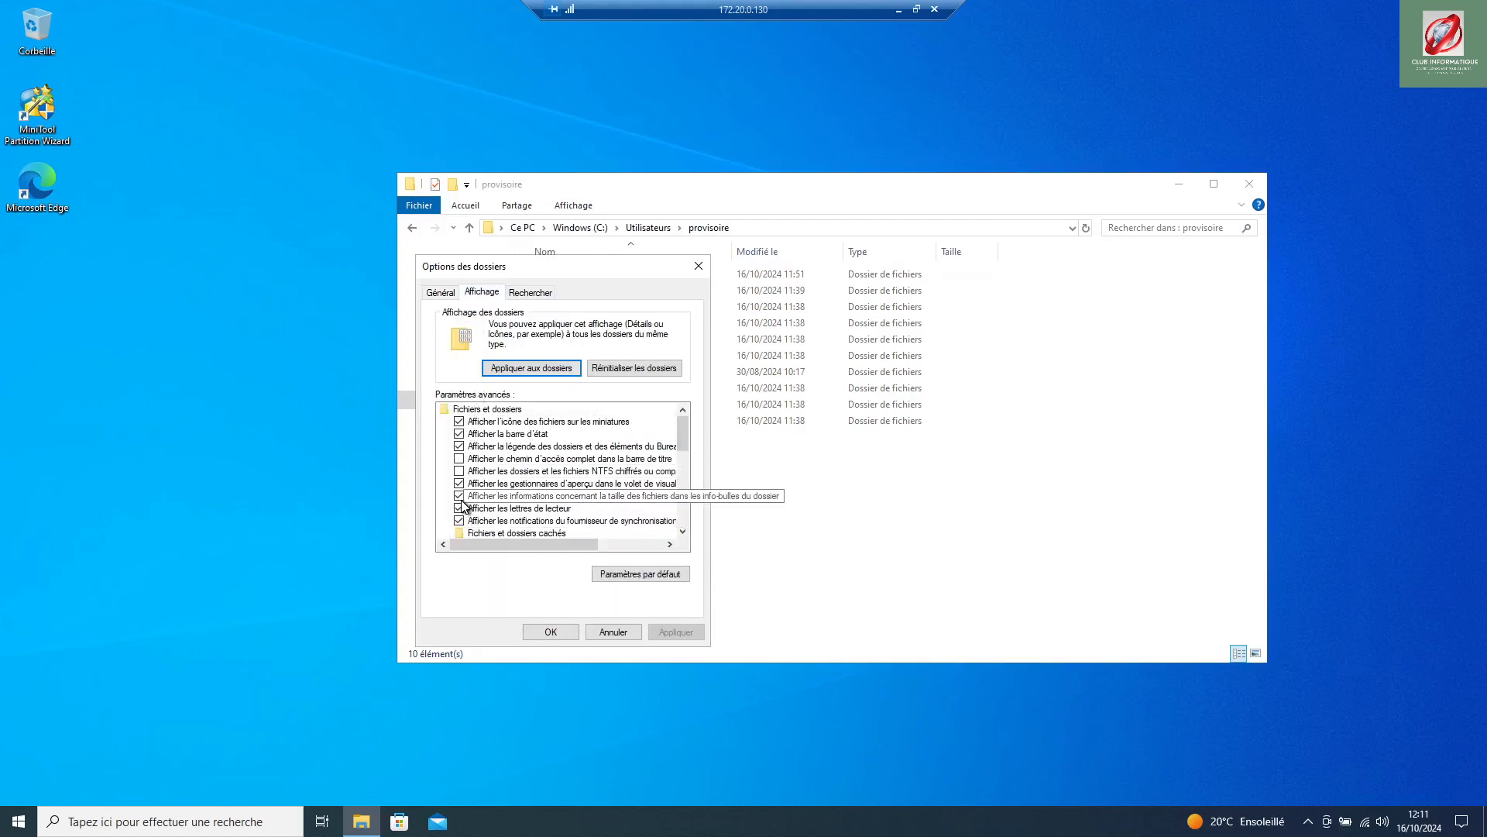
scroll(459, 532, down, 2)
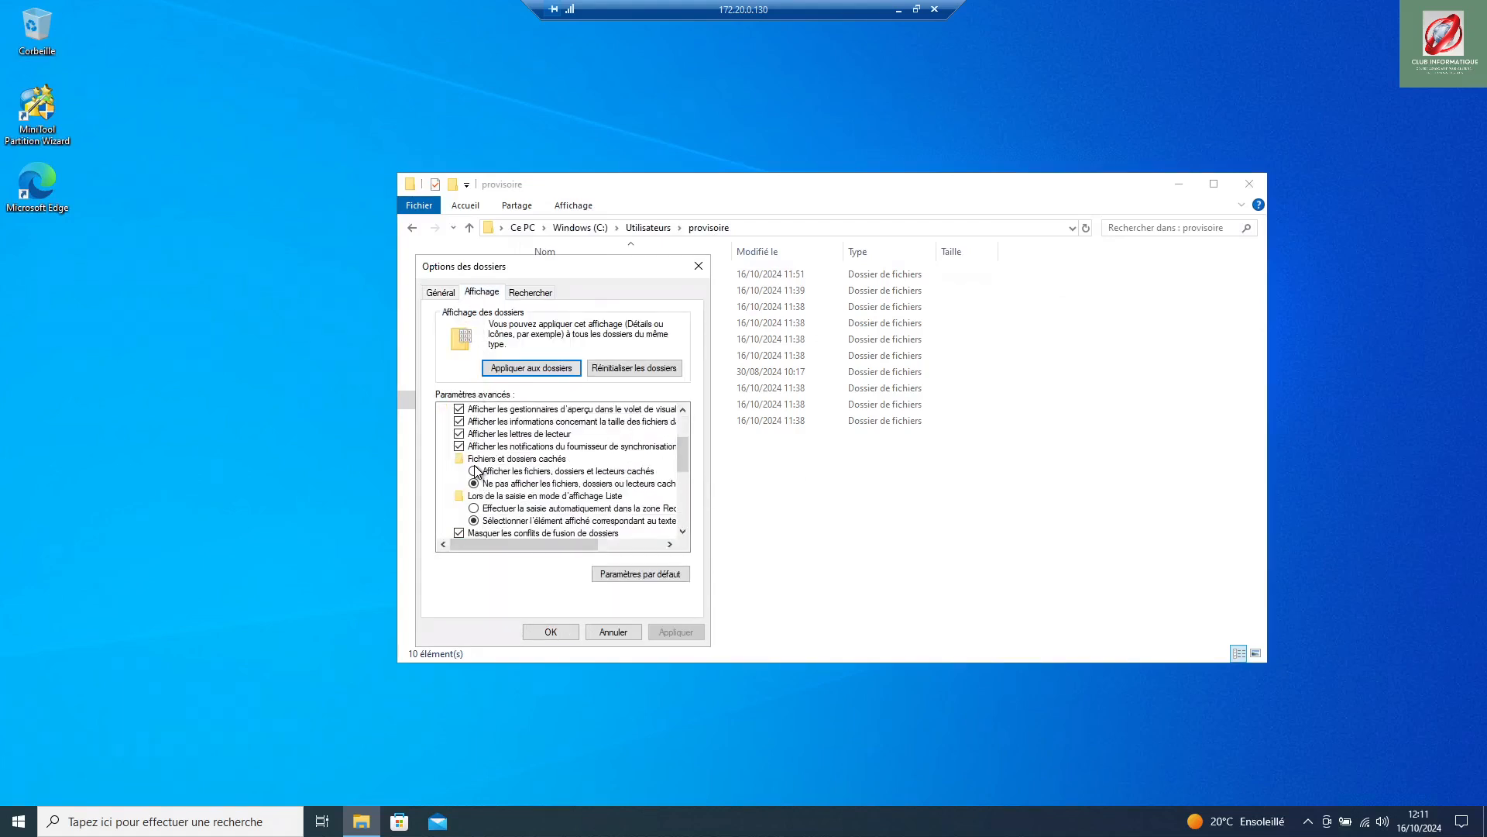
click(475, 470)
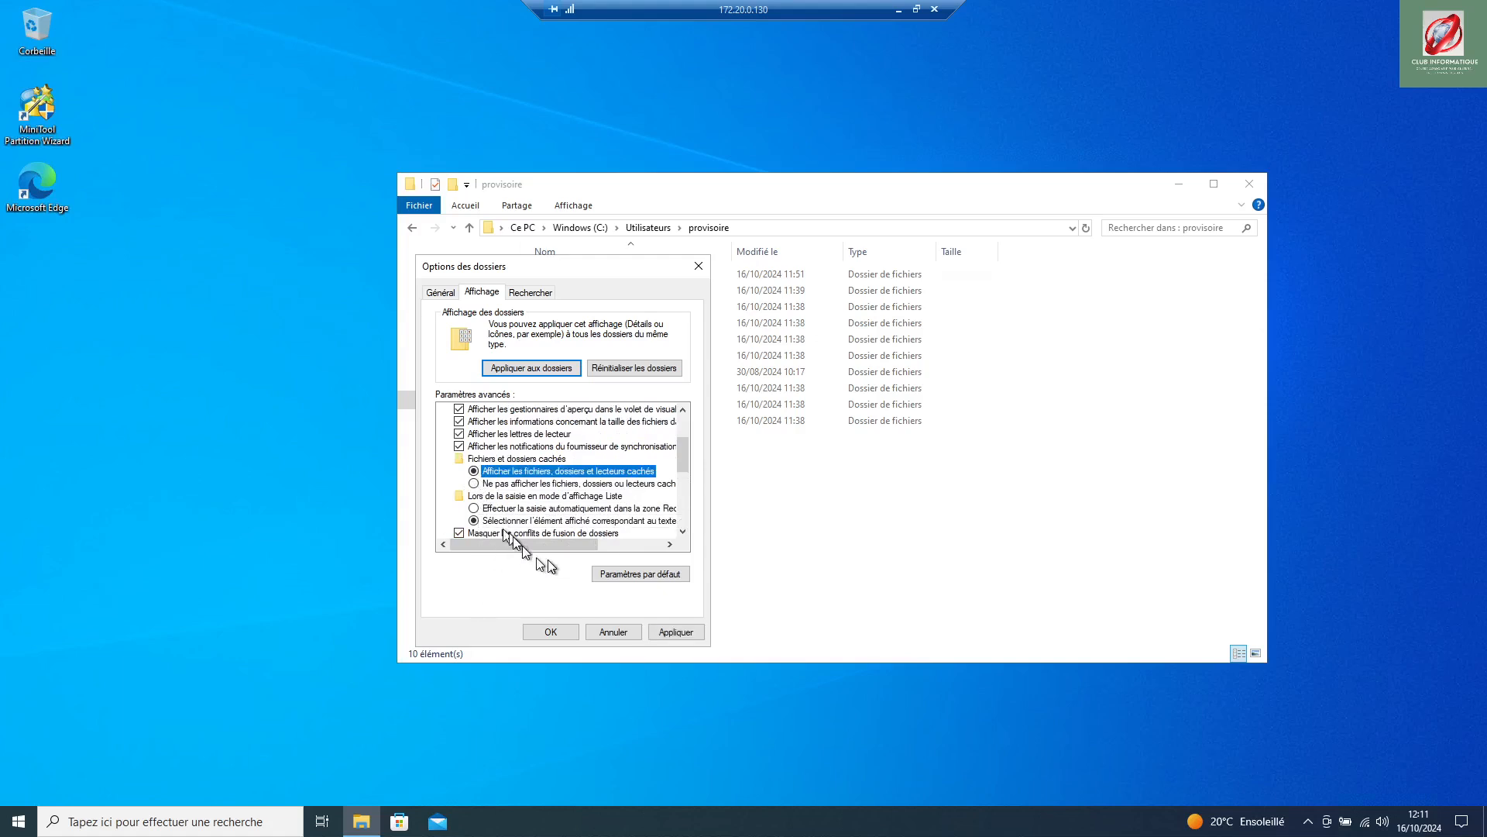
scroll(628, 519, down, 2)
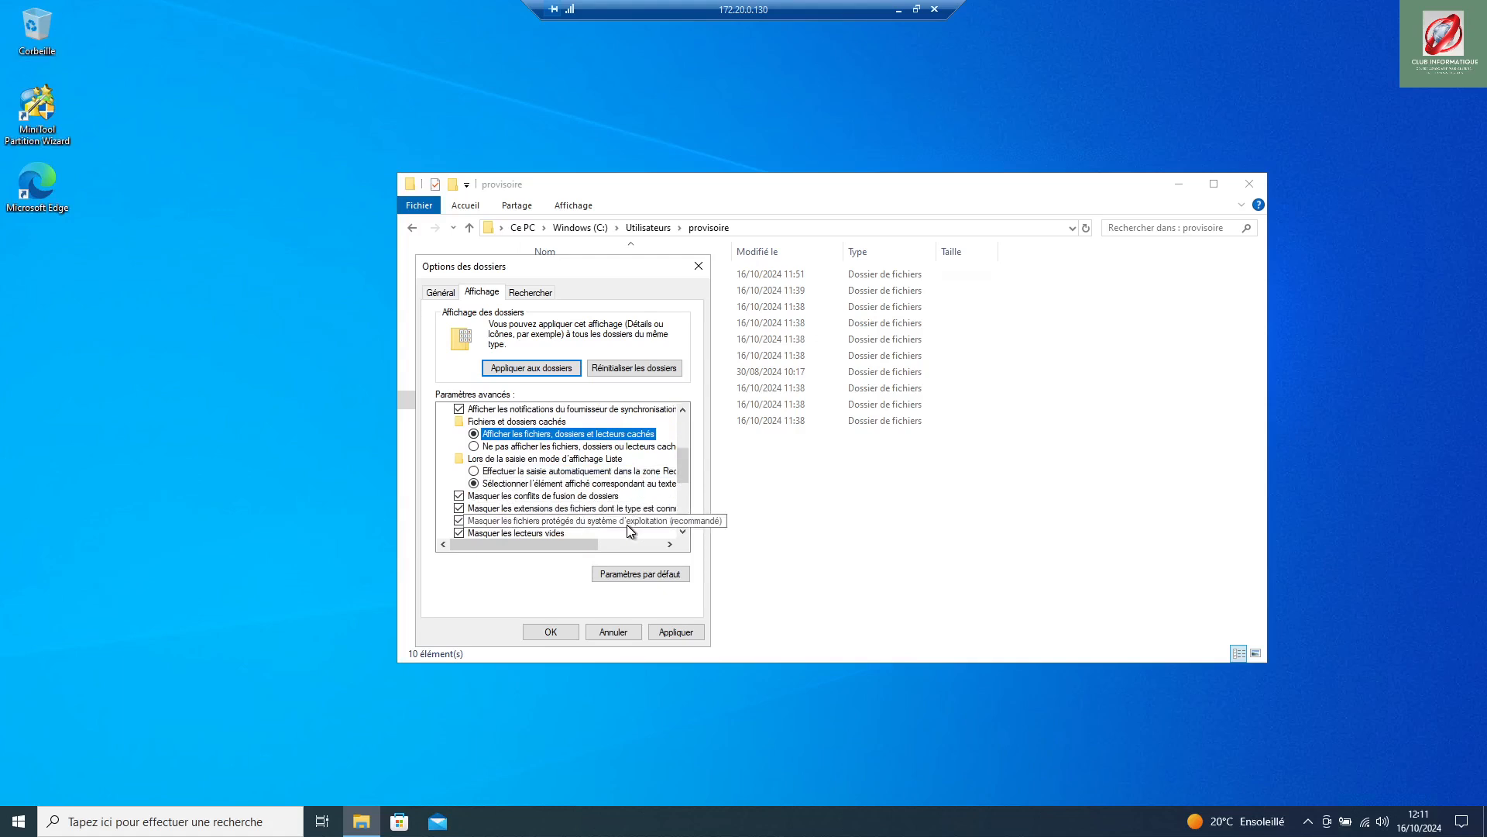
click(568, 632)
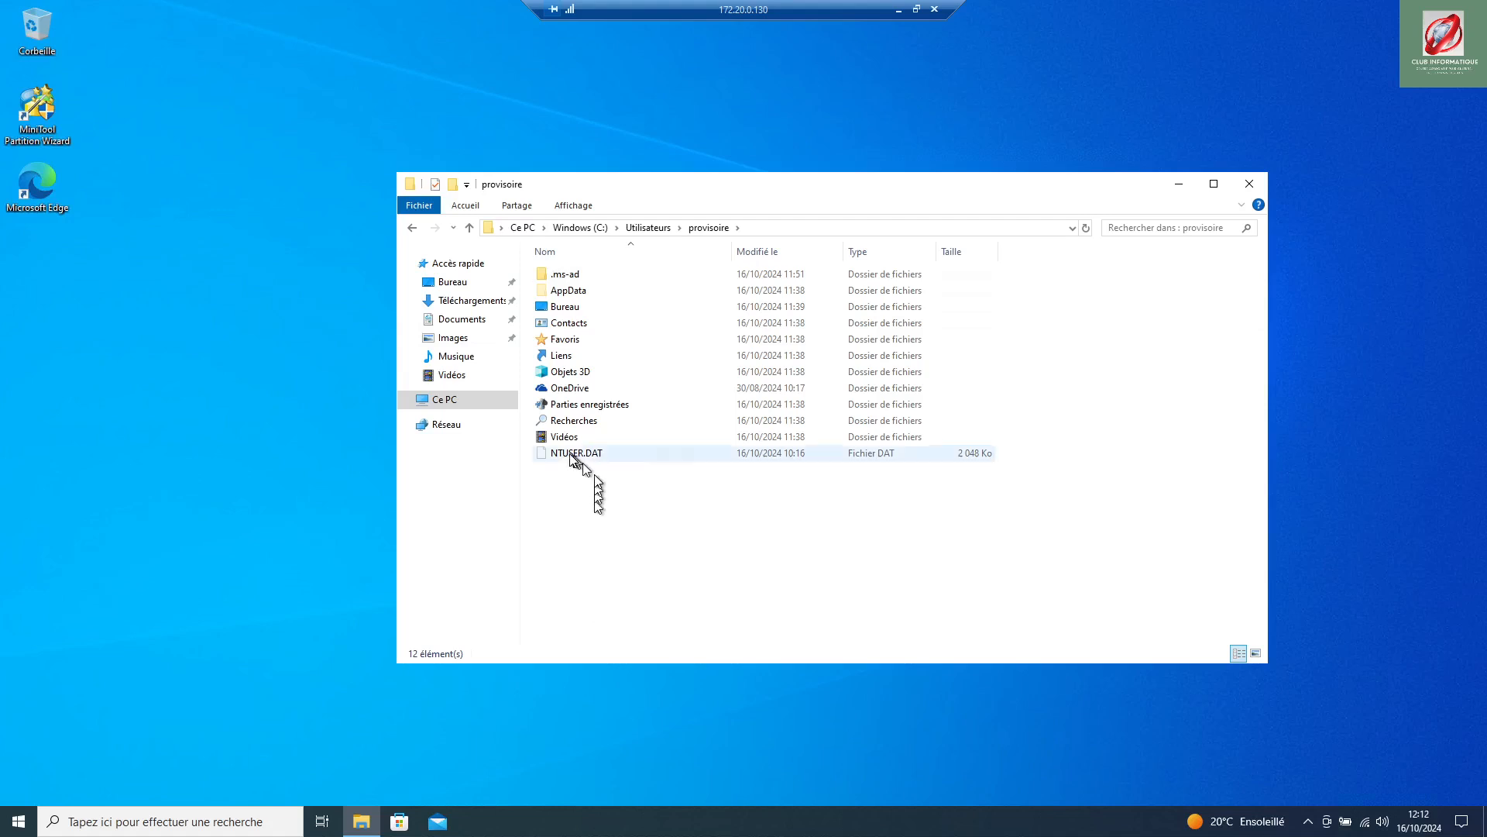
Step: View AppData's Local, LocalLow and Roaming folders, then close File Explorer
double_click(578, 294)
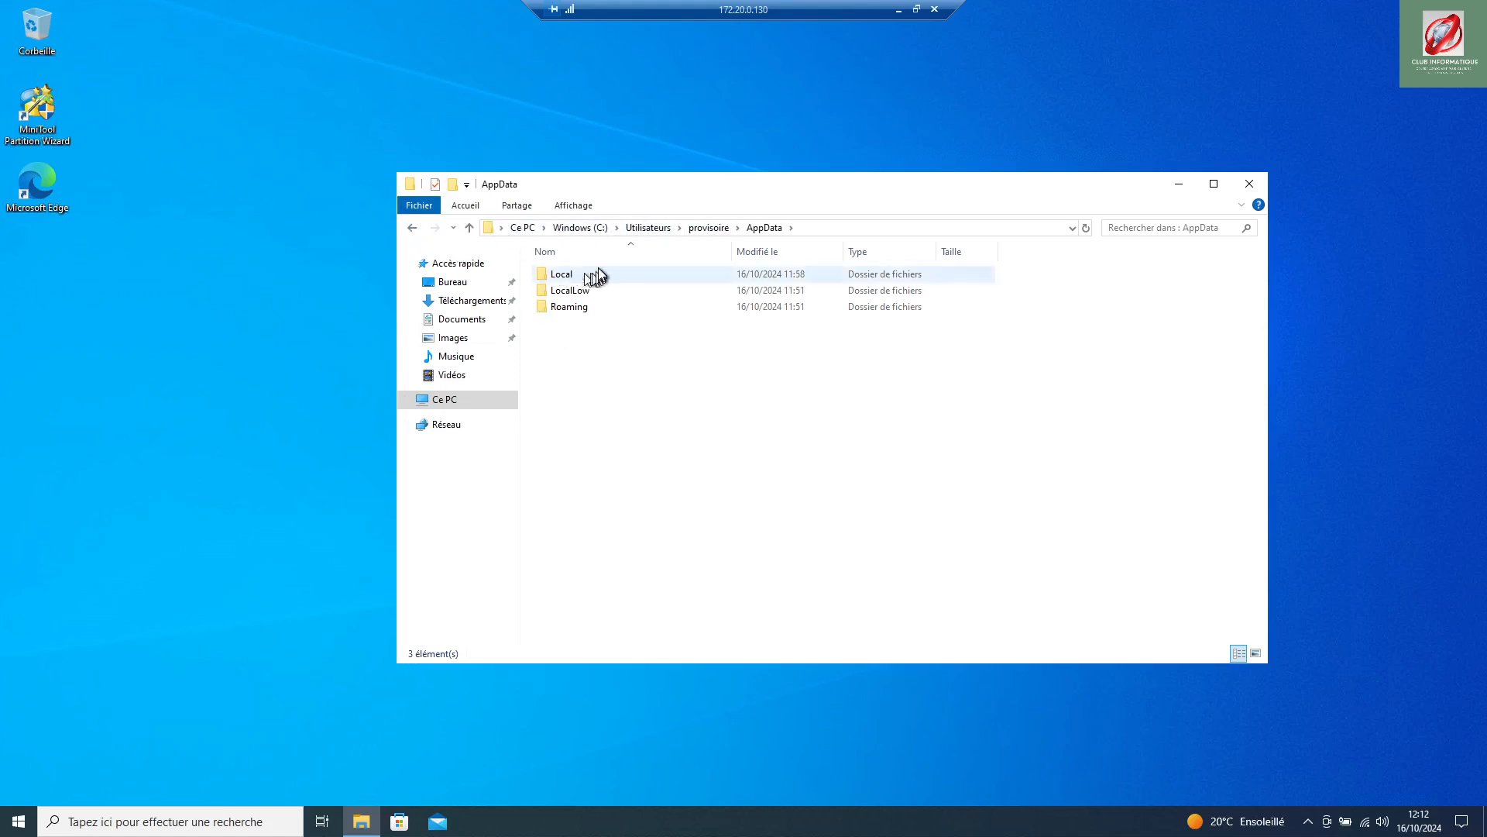
click(1250, 183)
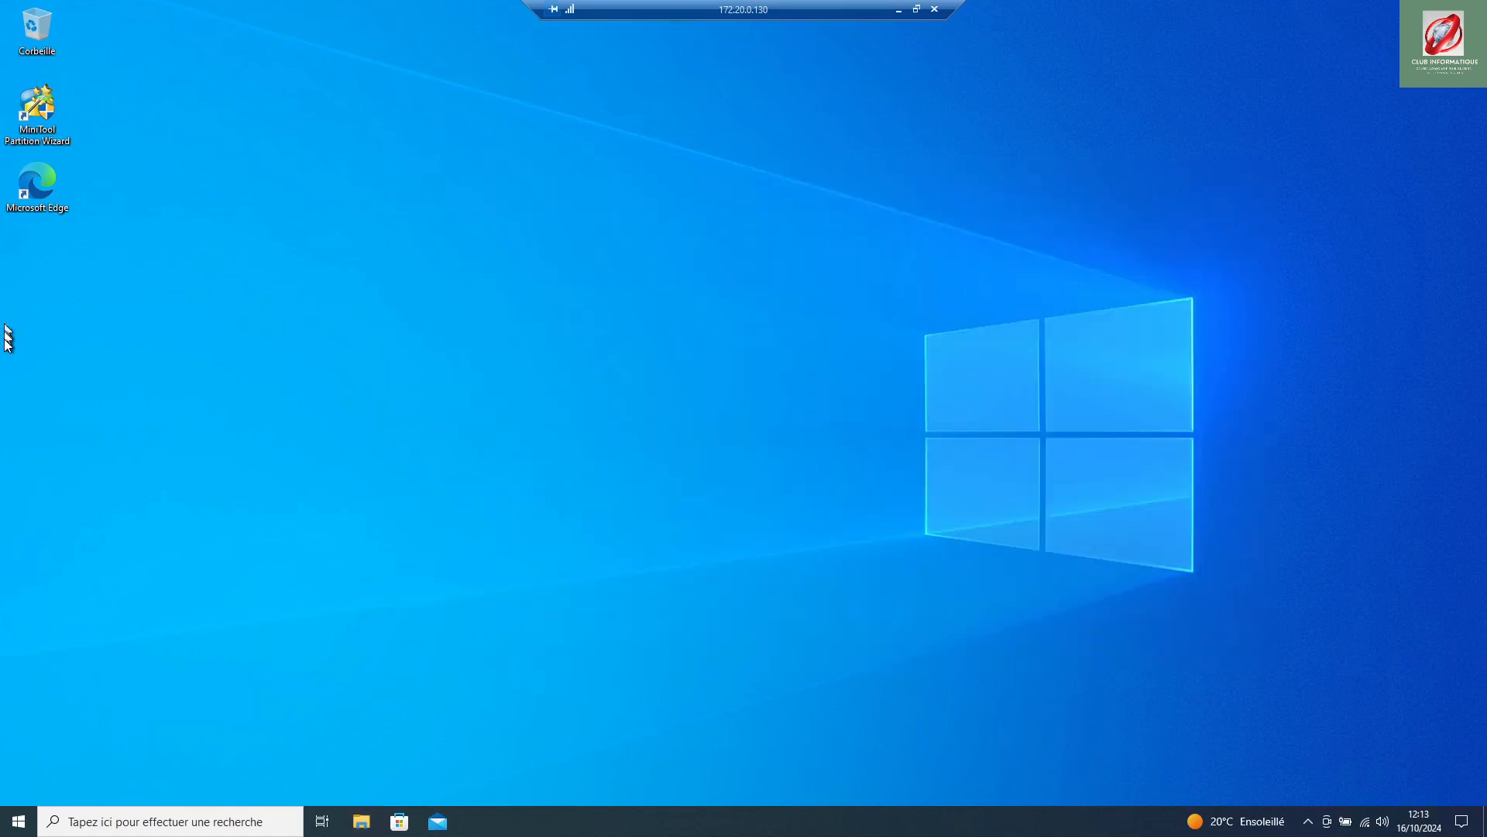
Step: Search 'panne' from the Start menu and open Panneau de configuration
click(17, 829)
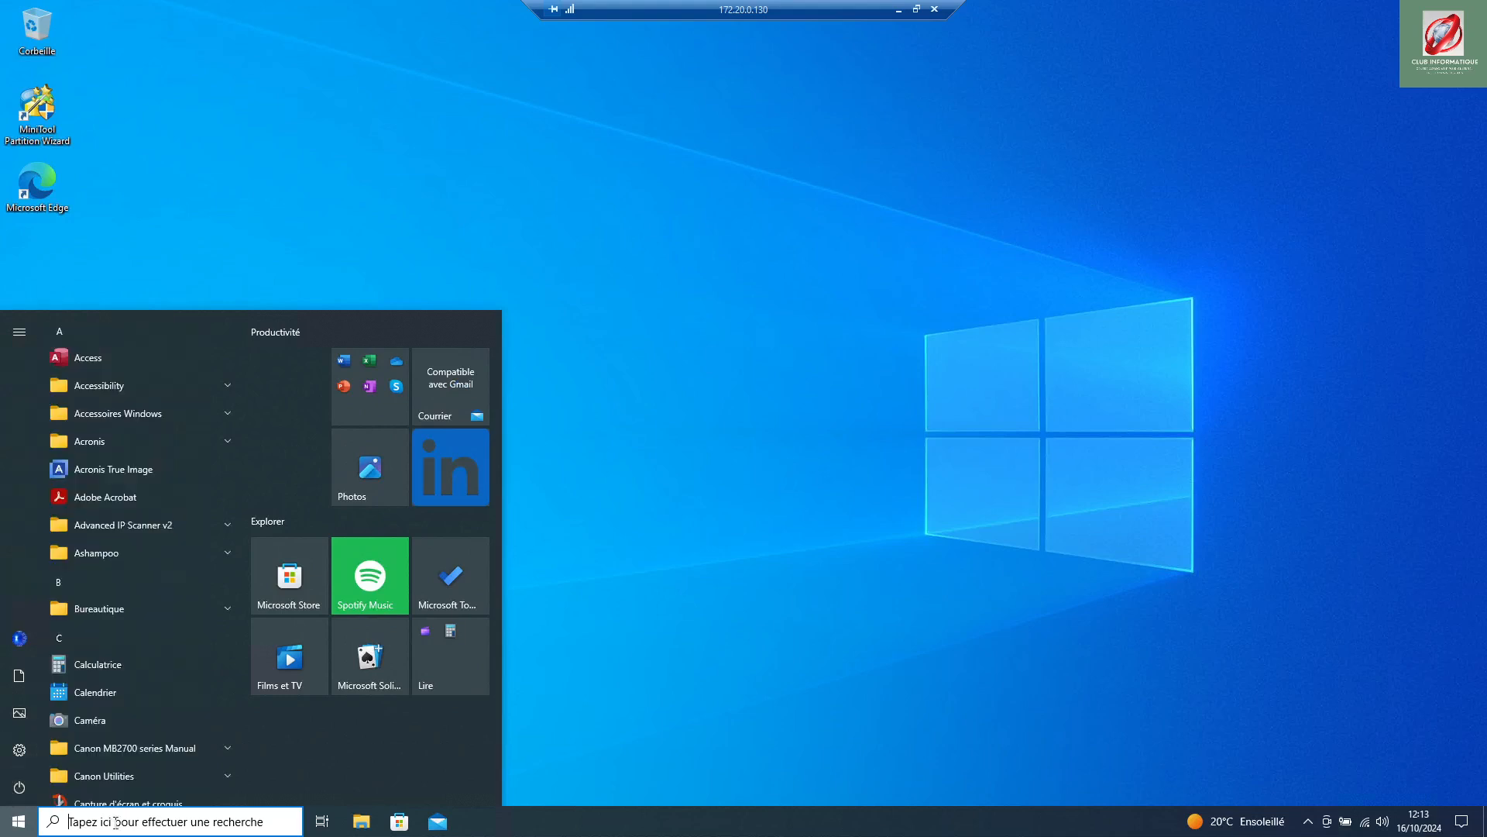
text(pa)
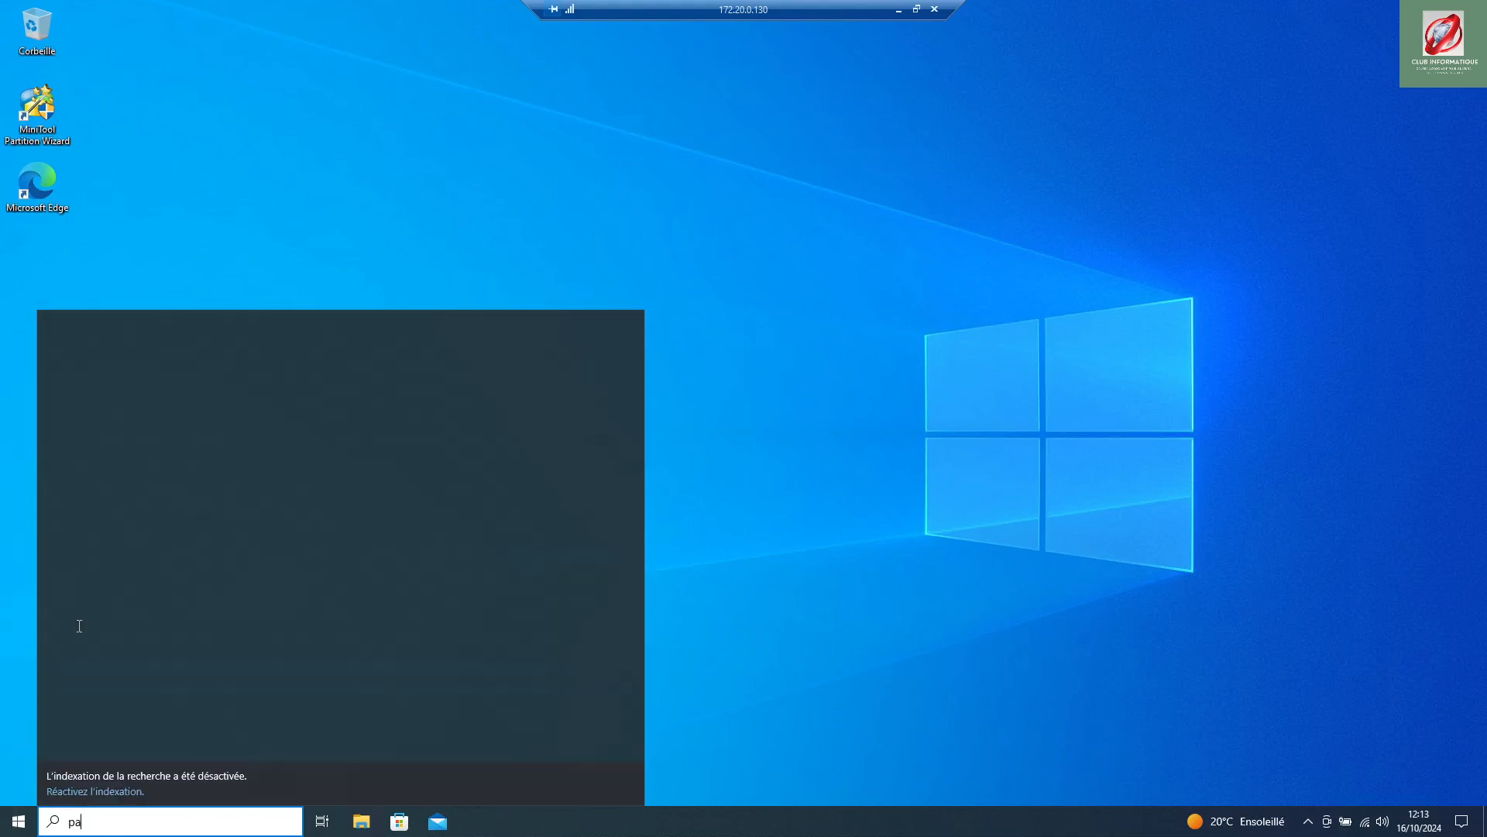
text(nneau)
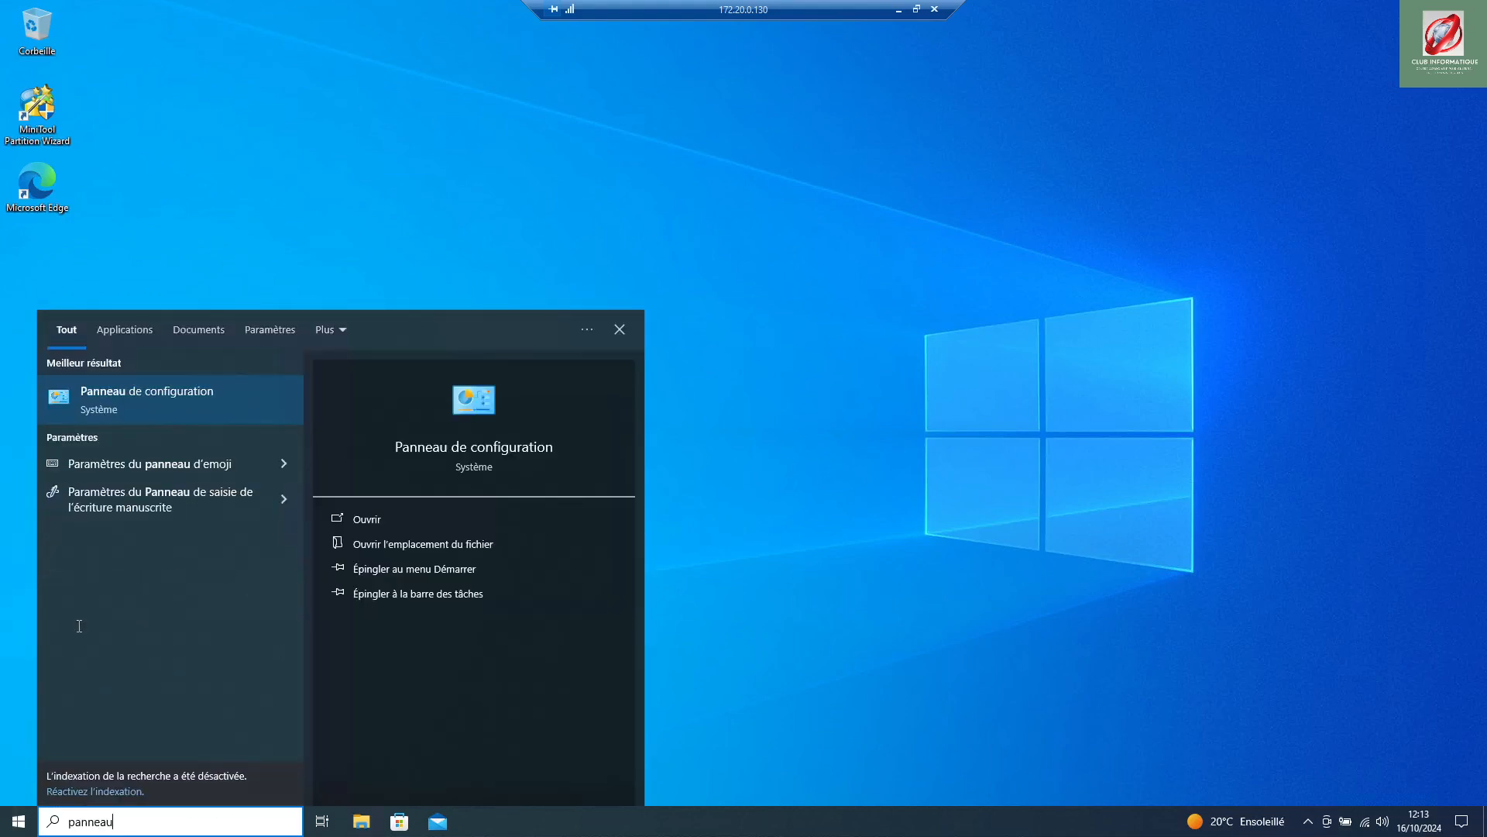
click(352, 518)
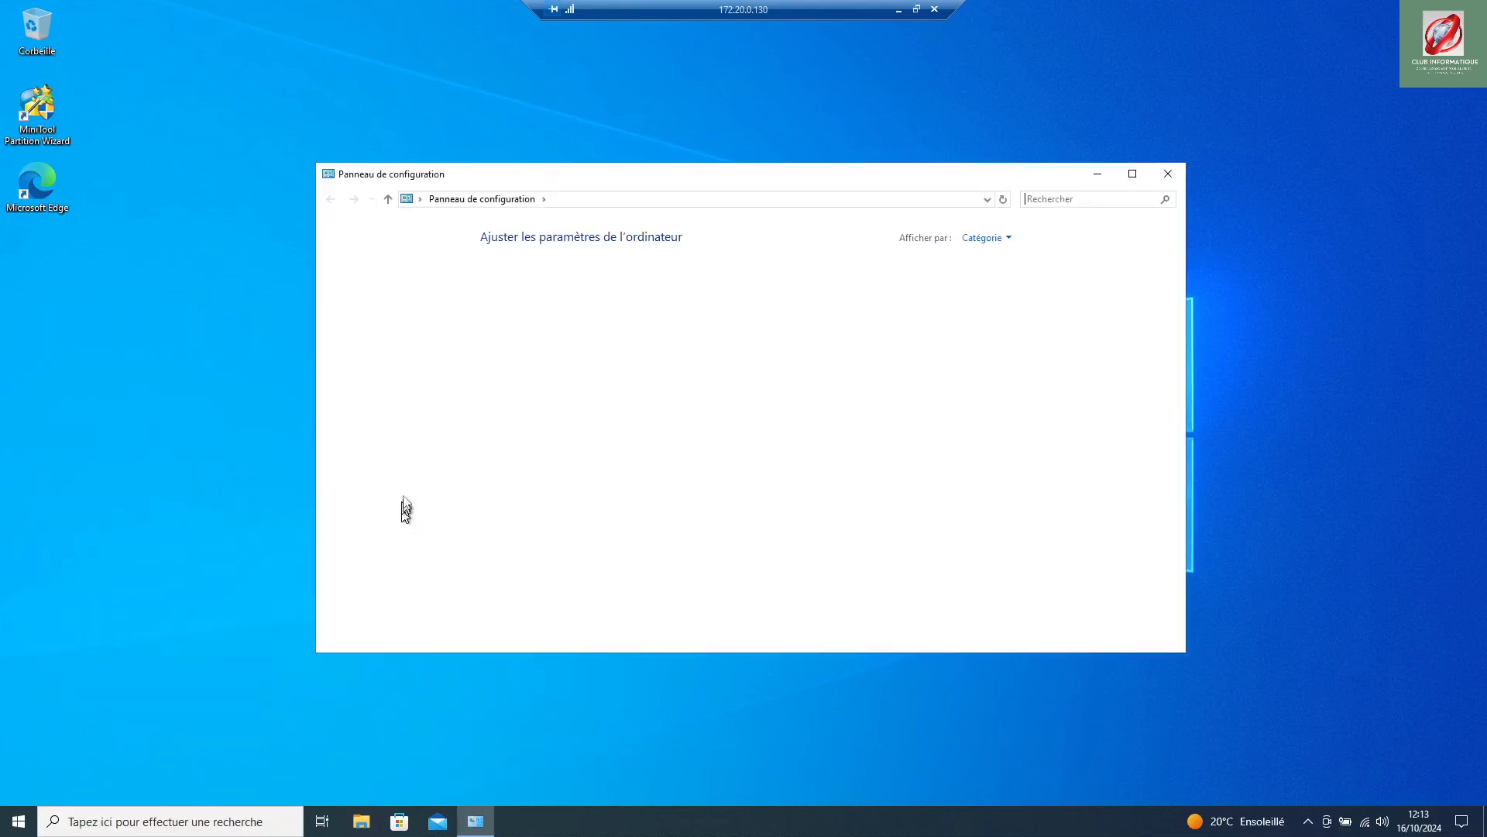
Step: Switch Control Panel to small icons and open the provisoire account under Comptes d'utilisateurs
click(1009, 240)
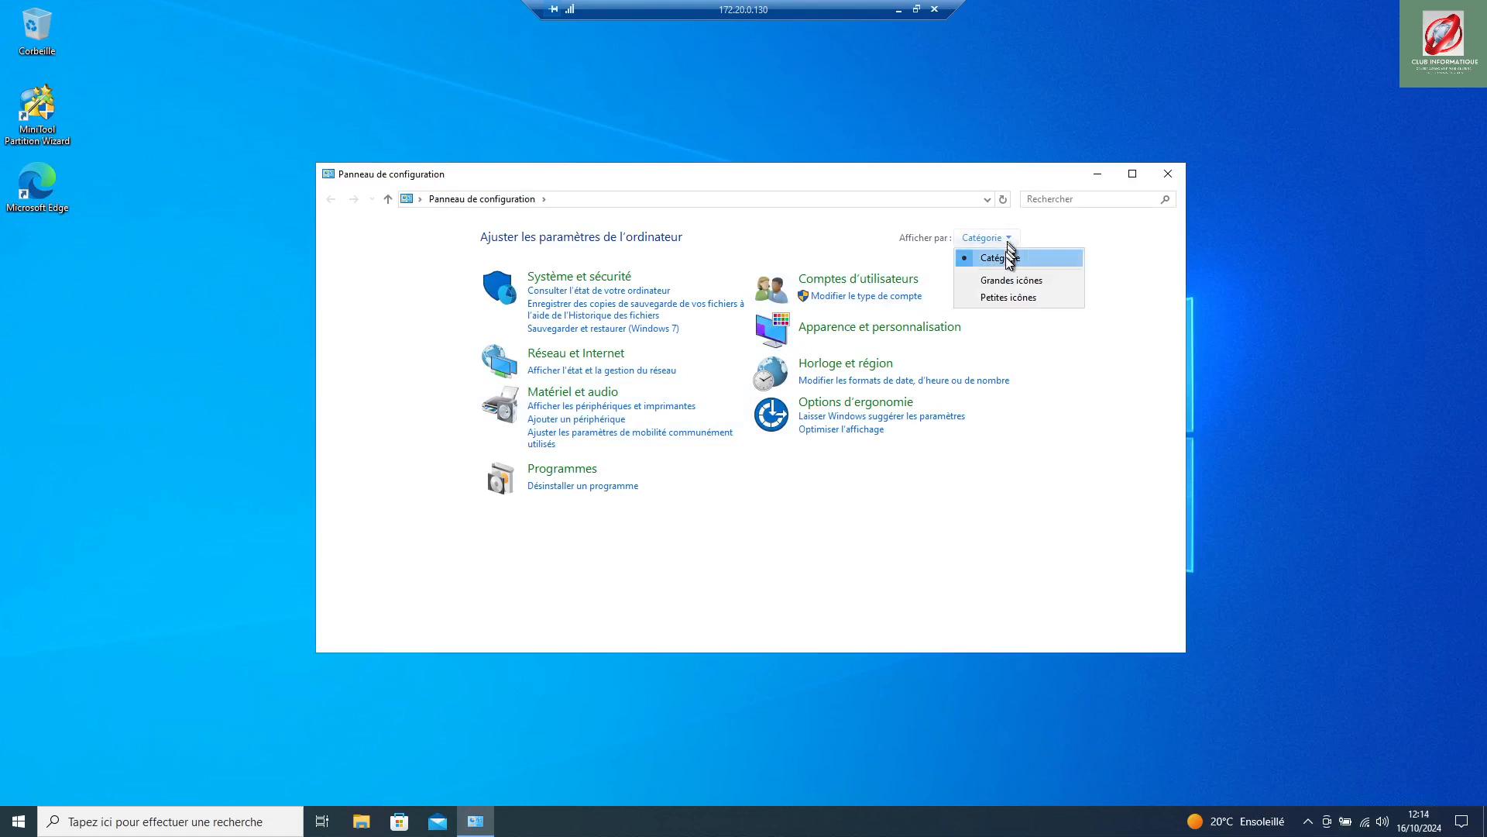
click(1010, 299)
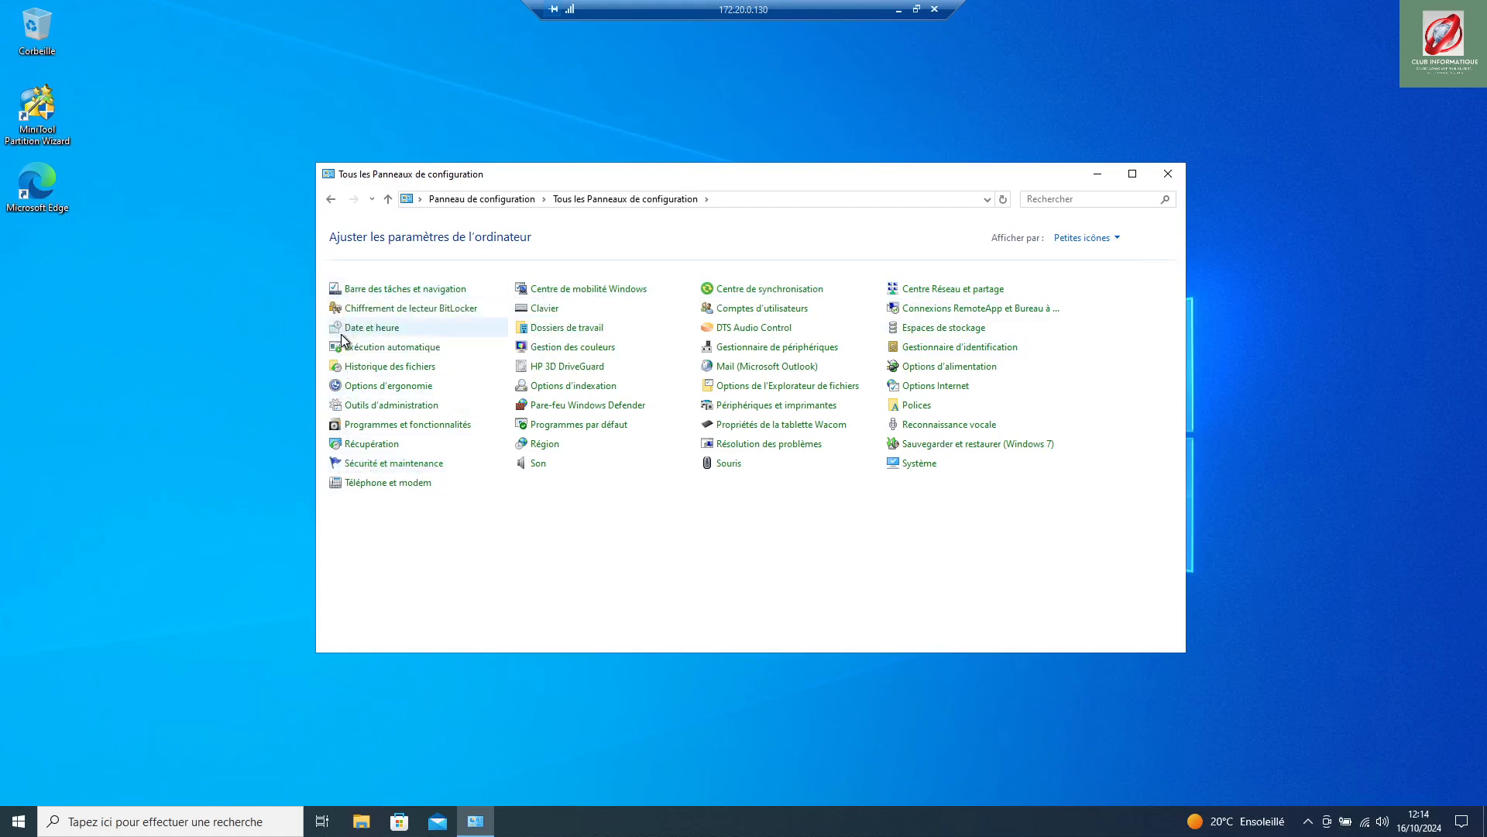
click(748, 314)
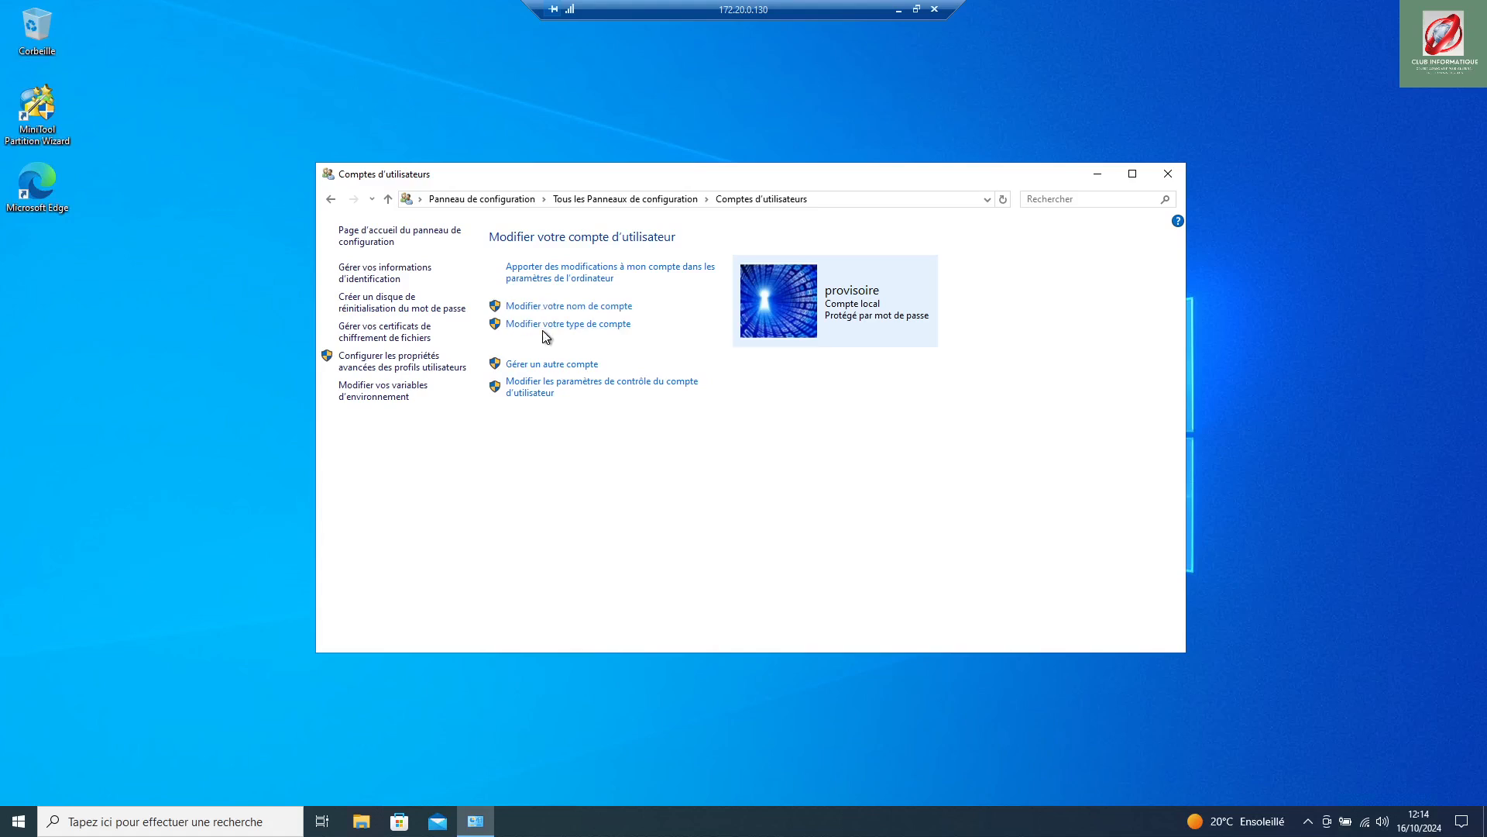
click(549, 366)
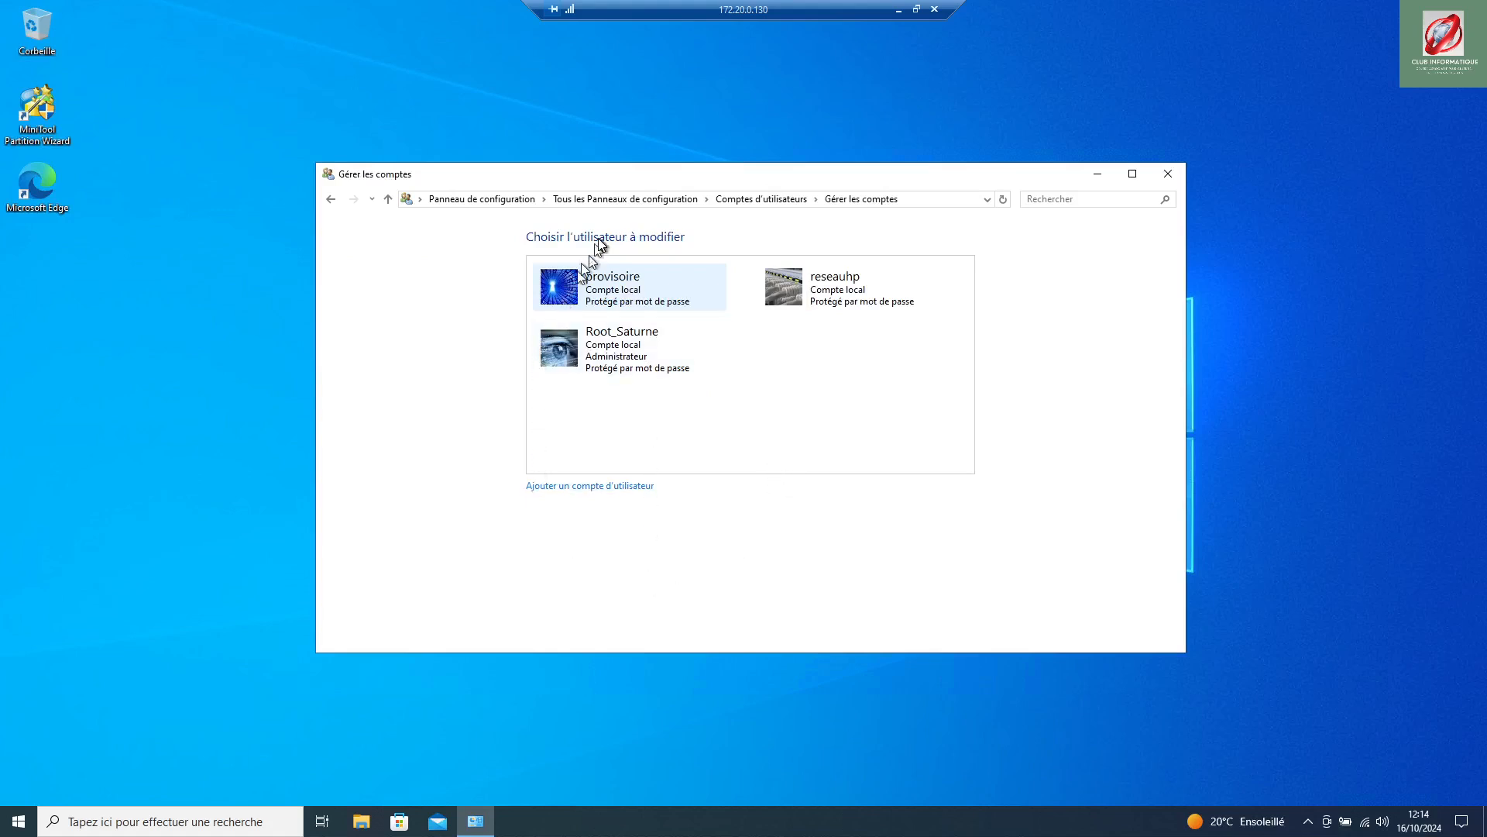
click(613, 294)
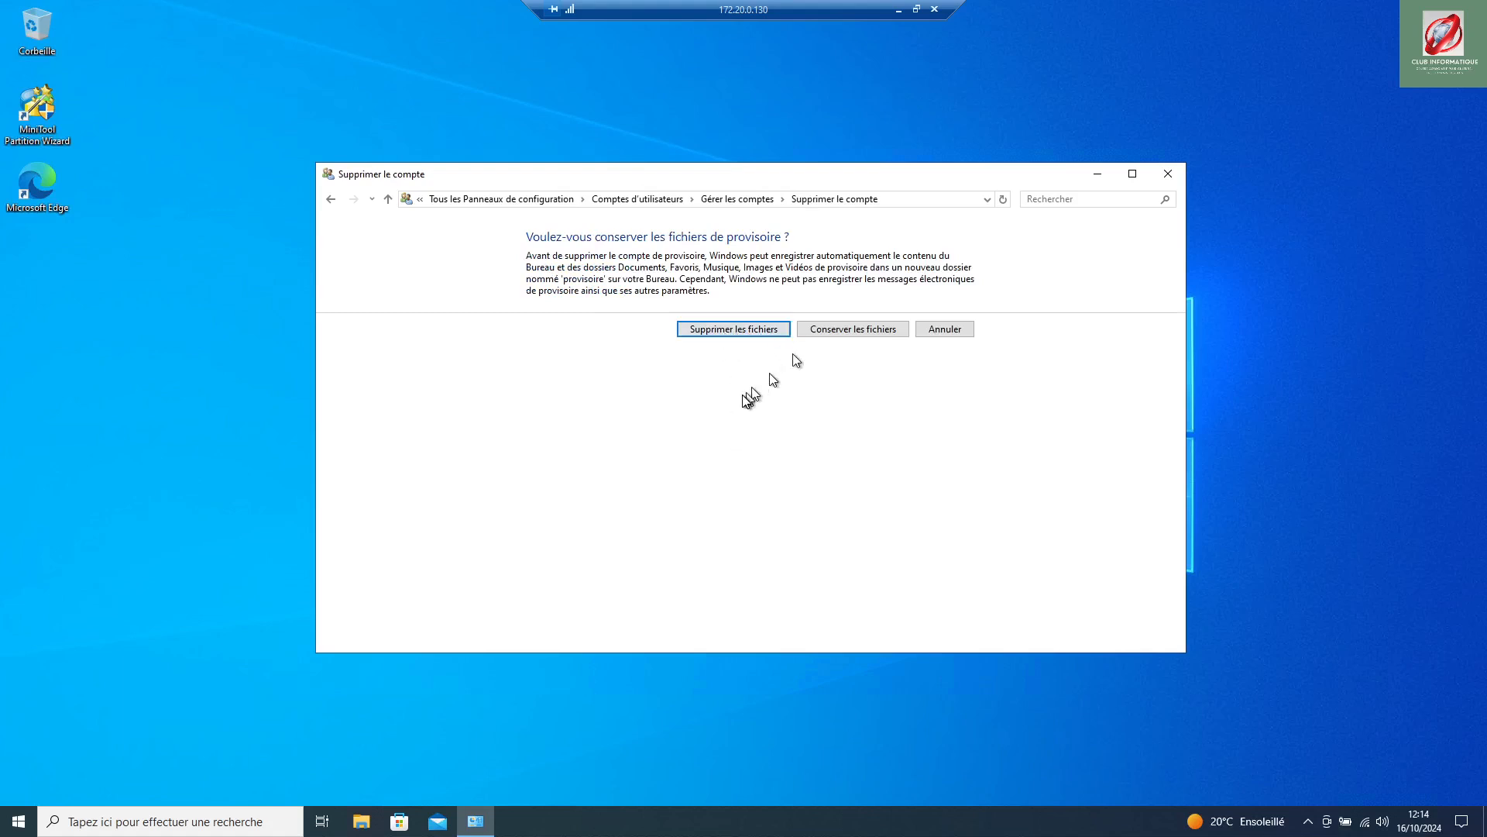
Step: Choose Supprimer les fichiers and confirm deleting provisoire, then dismiss the signed-in account error
click(733, 332)
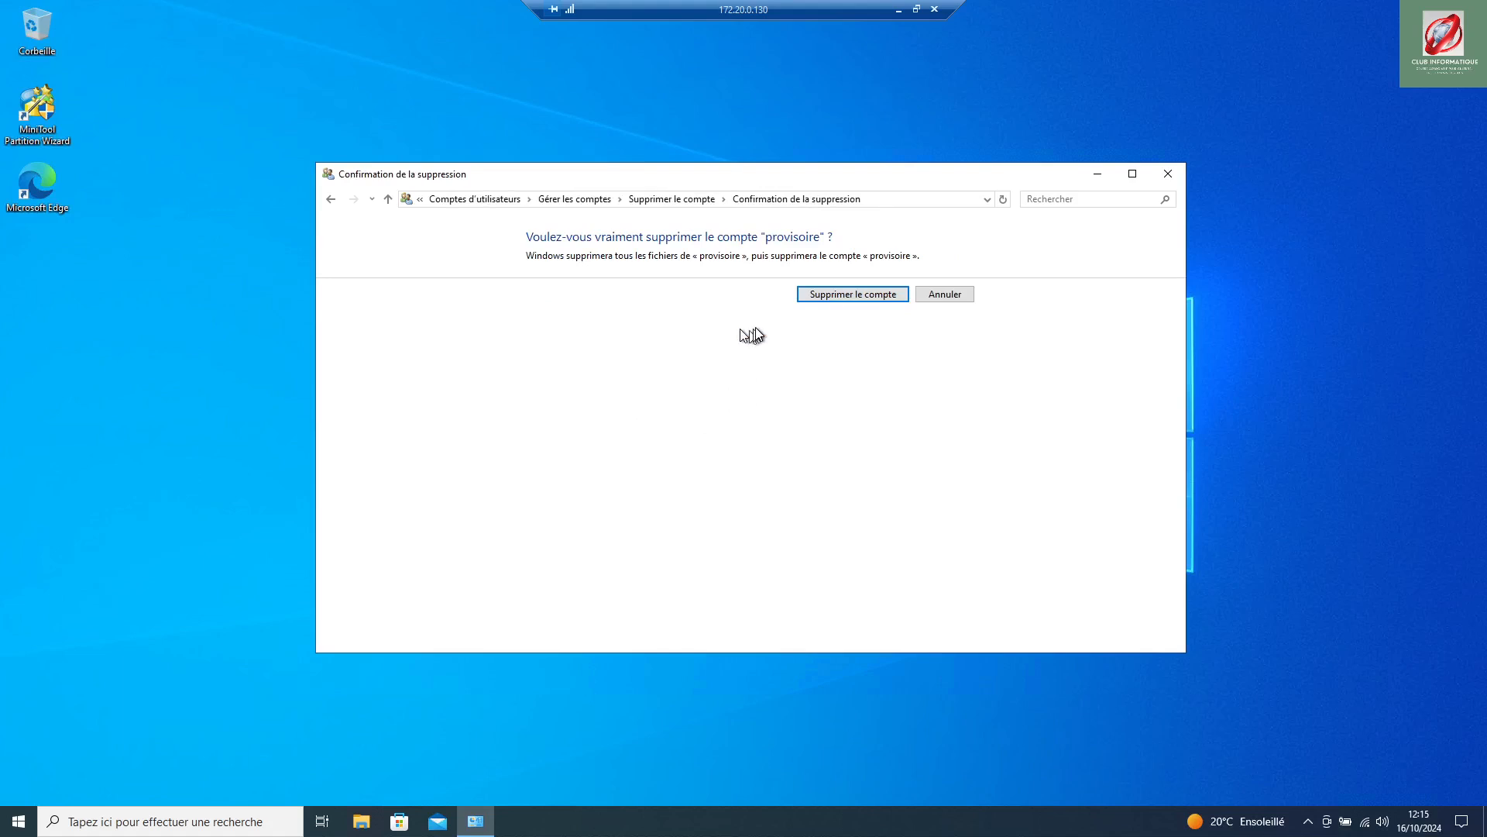
click(841, 299)
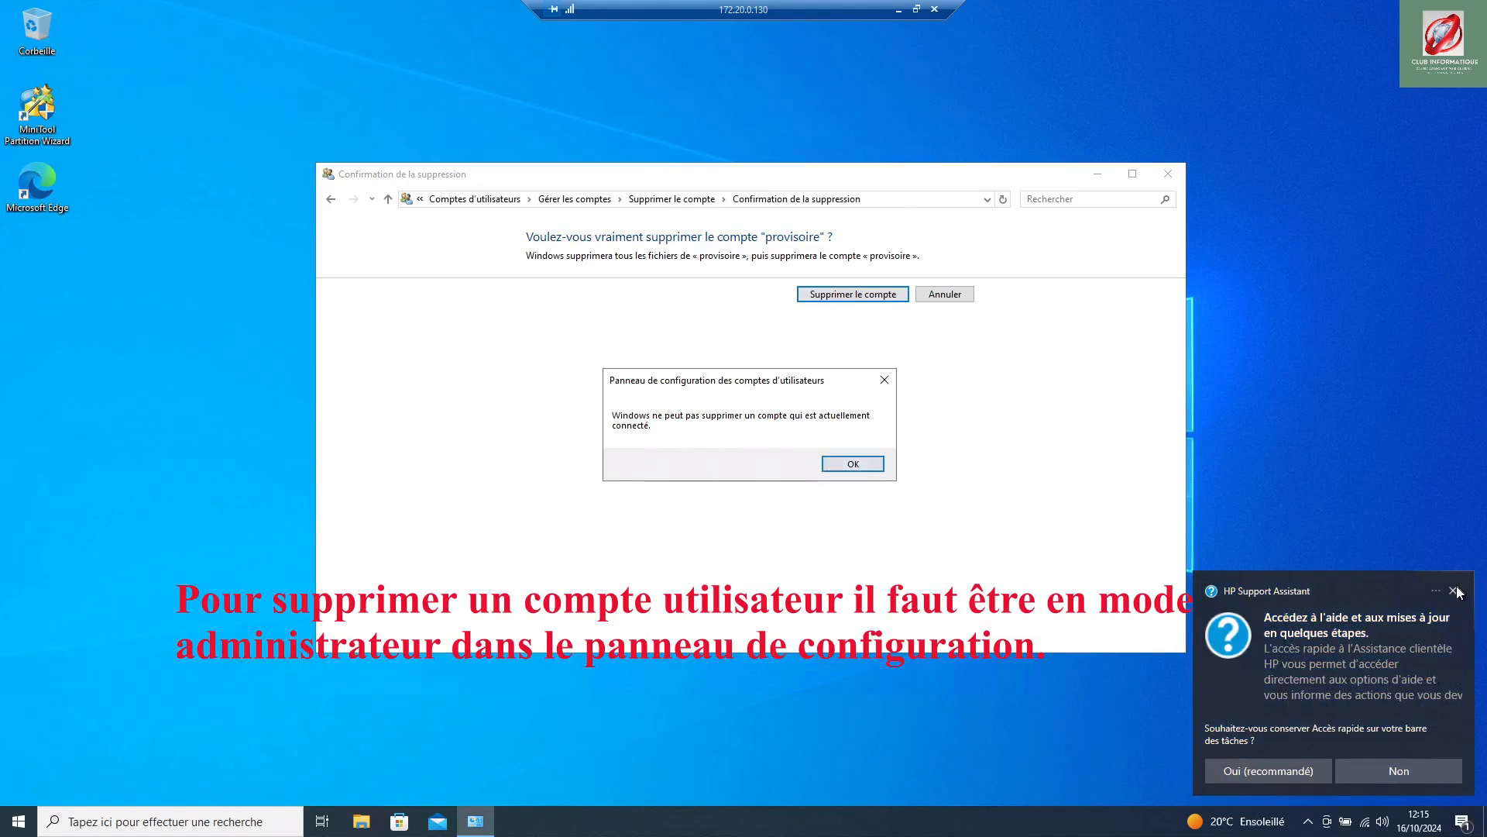
click(853, 463)
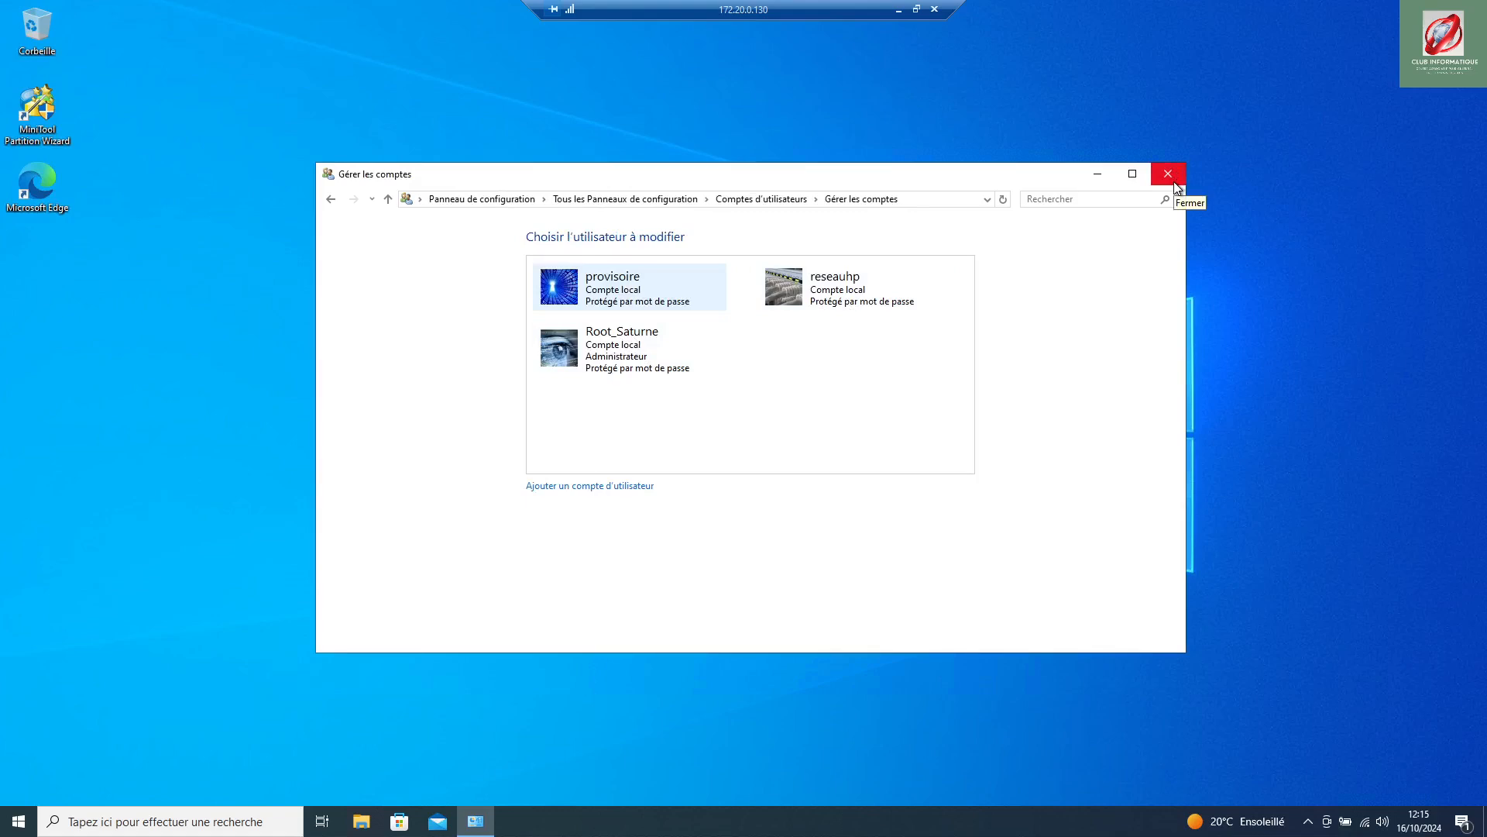
click(16, 825)
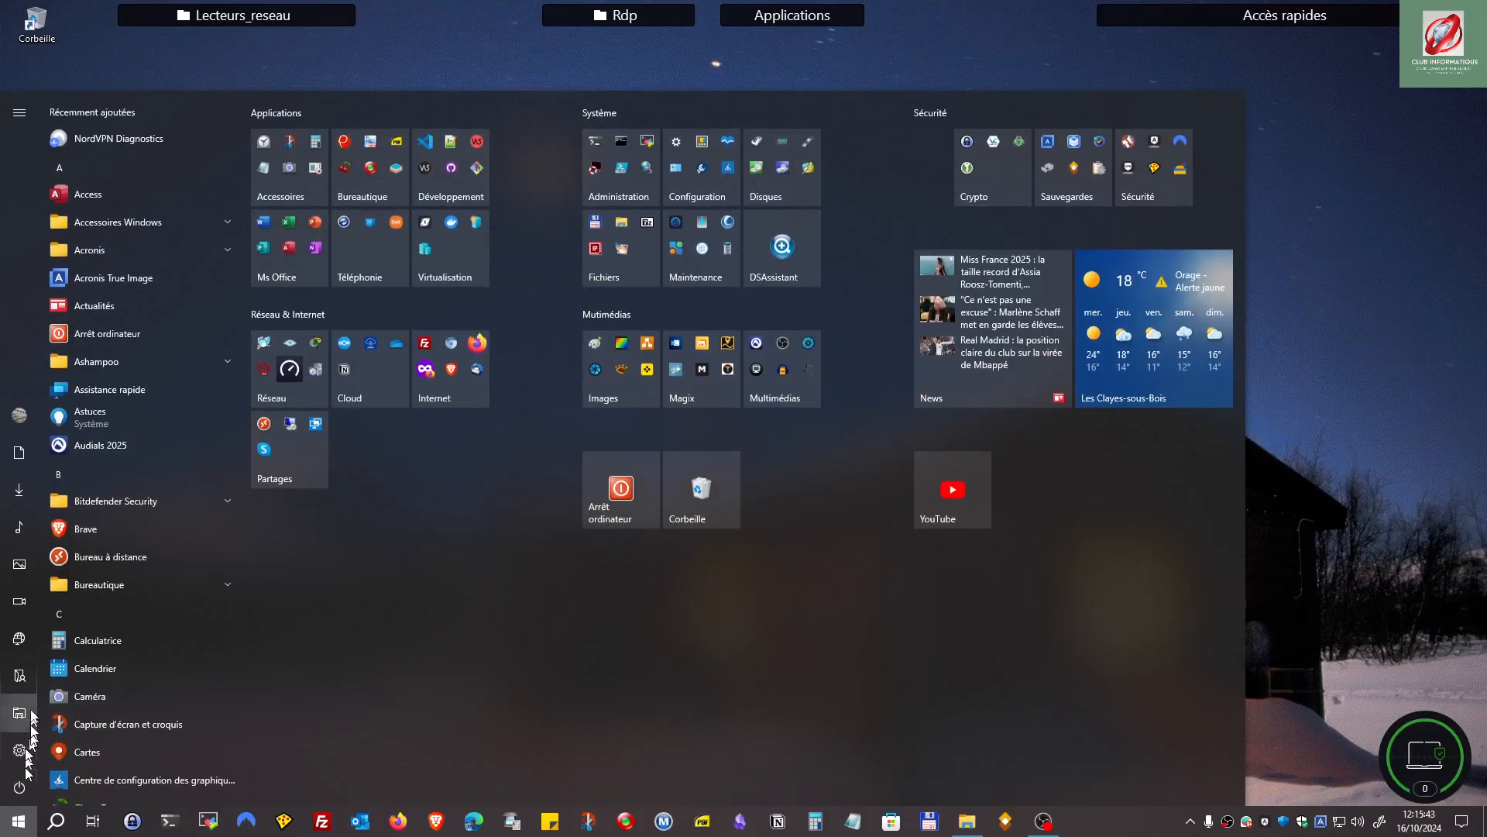
Step: Launch Paramètres from the Start menu and go to Comptes, then Options de connexion
mouse_move(17, 659)
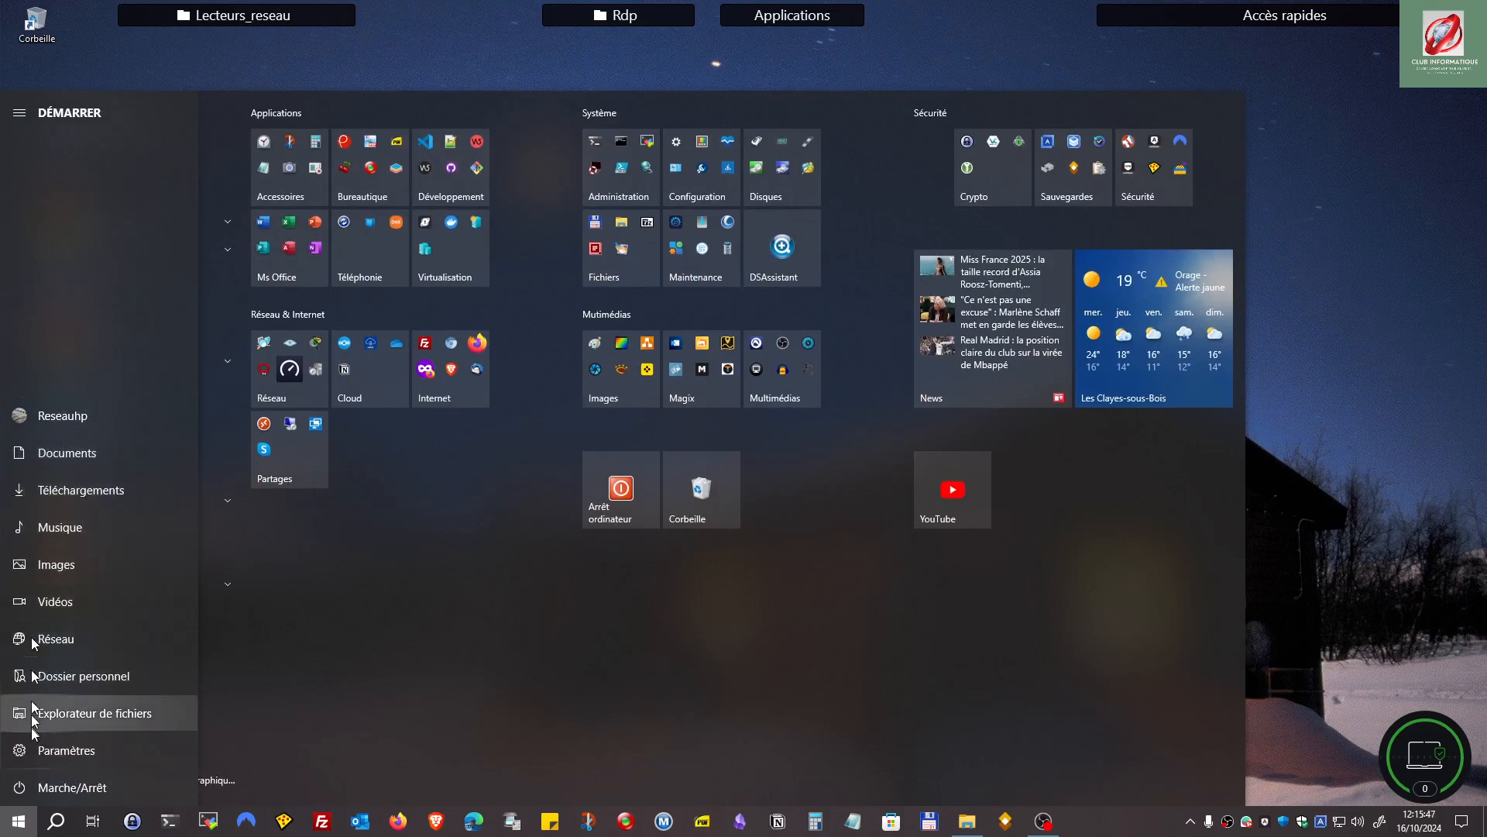
click(68, 750)
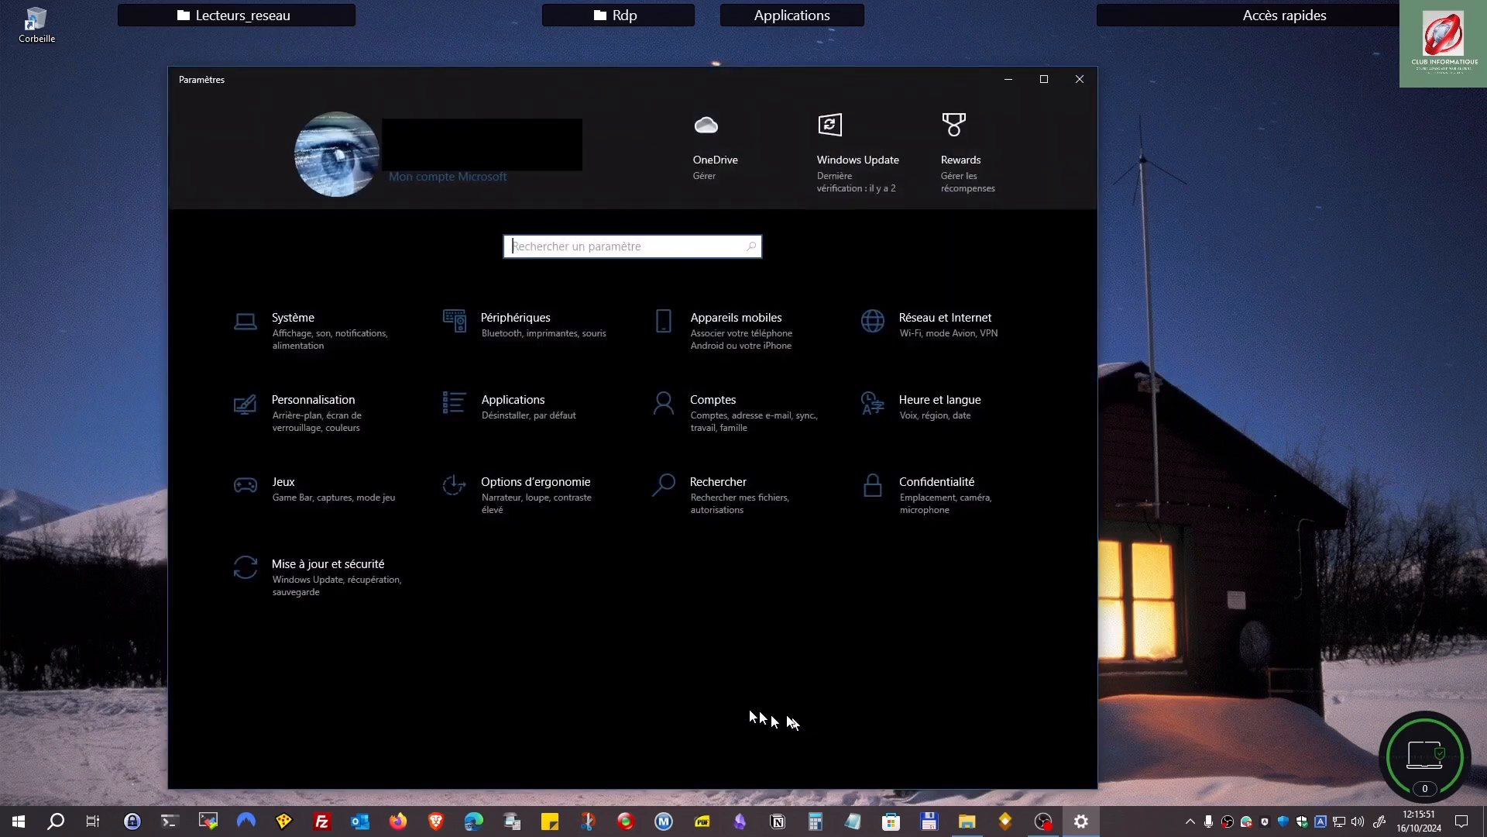
click(705, 433)
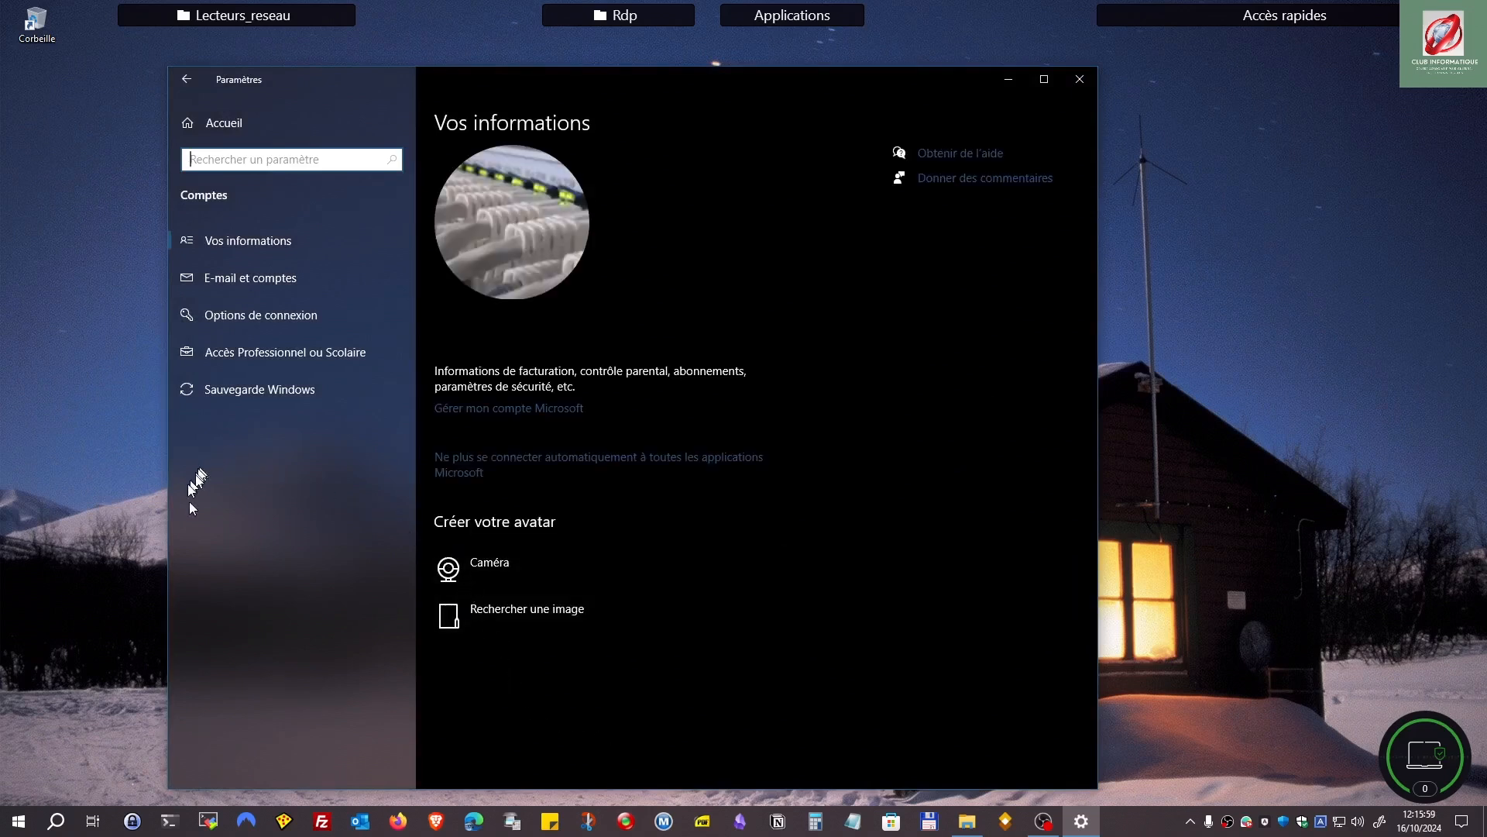
click(256, 318)
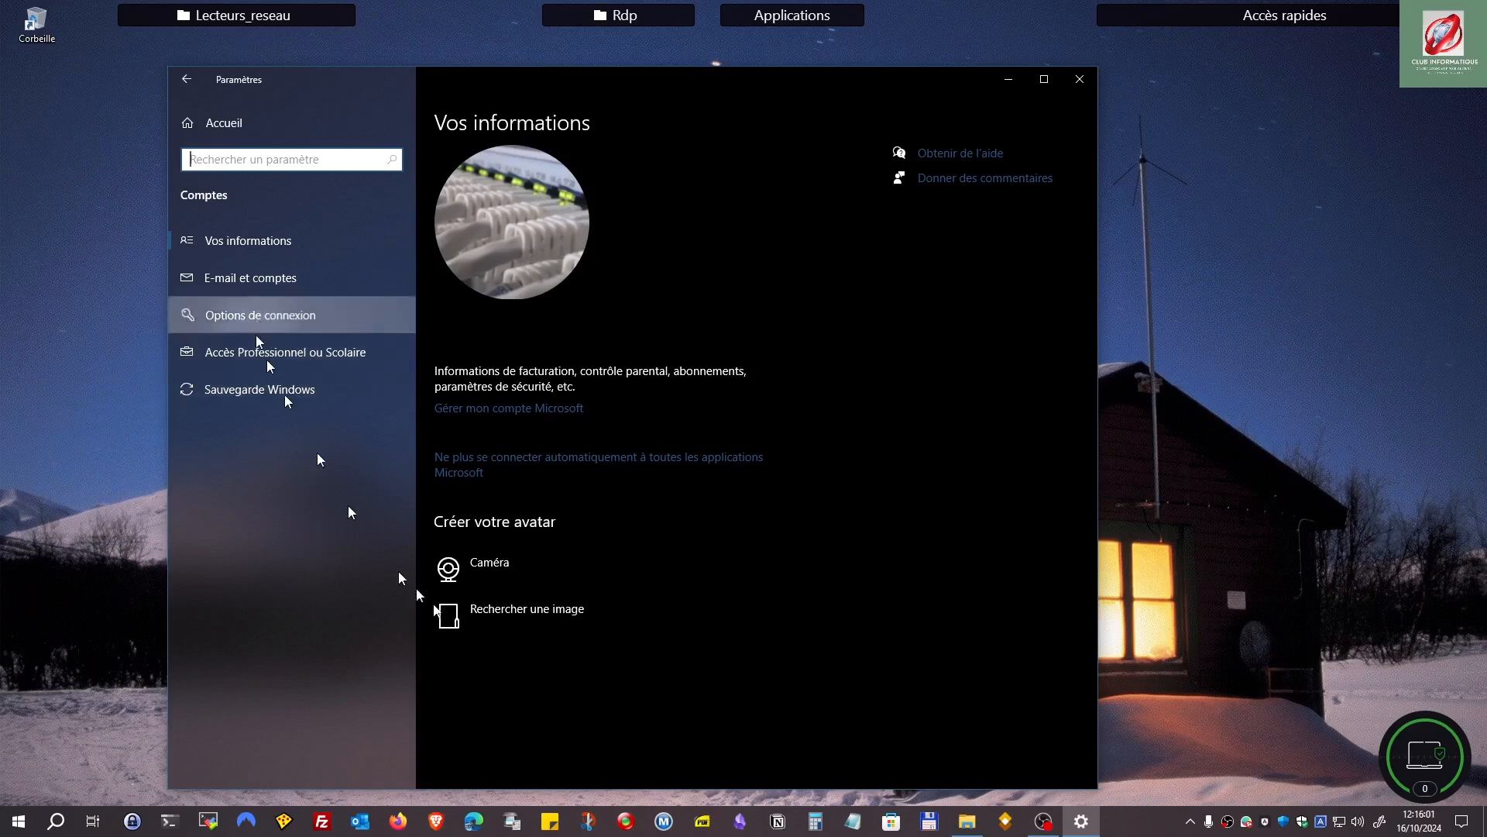
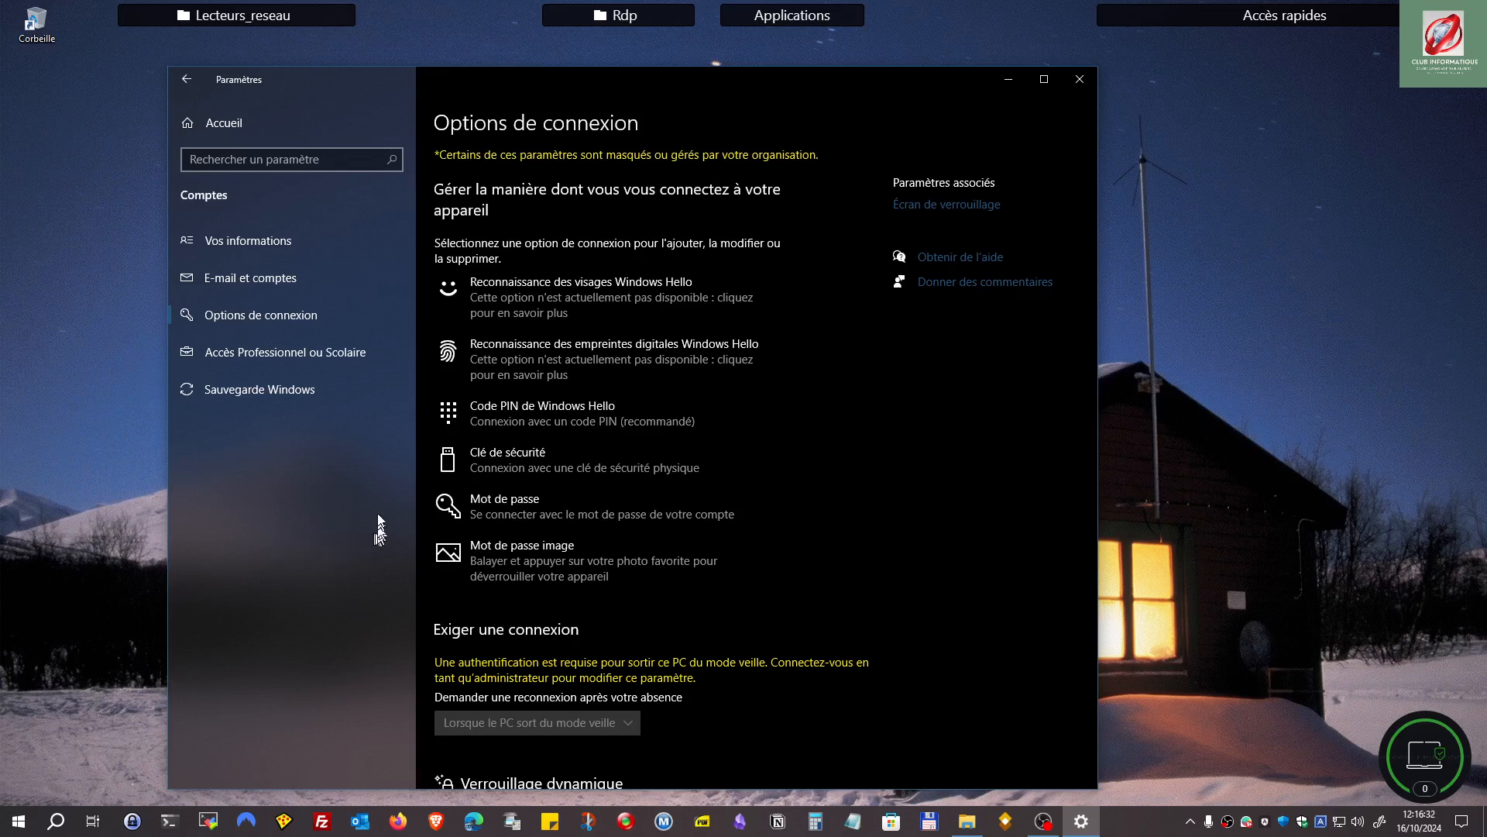
Step: Expand Code PIN de Windows Hello and choose Modifier to change the PIN
click(508, 420)
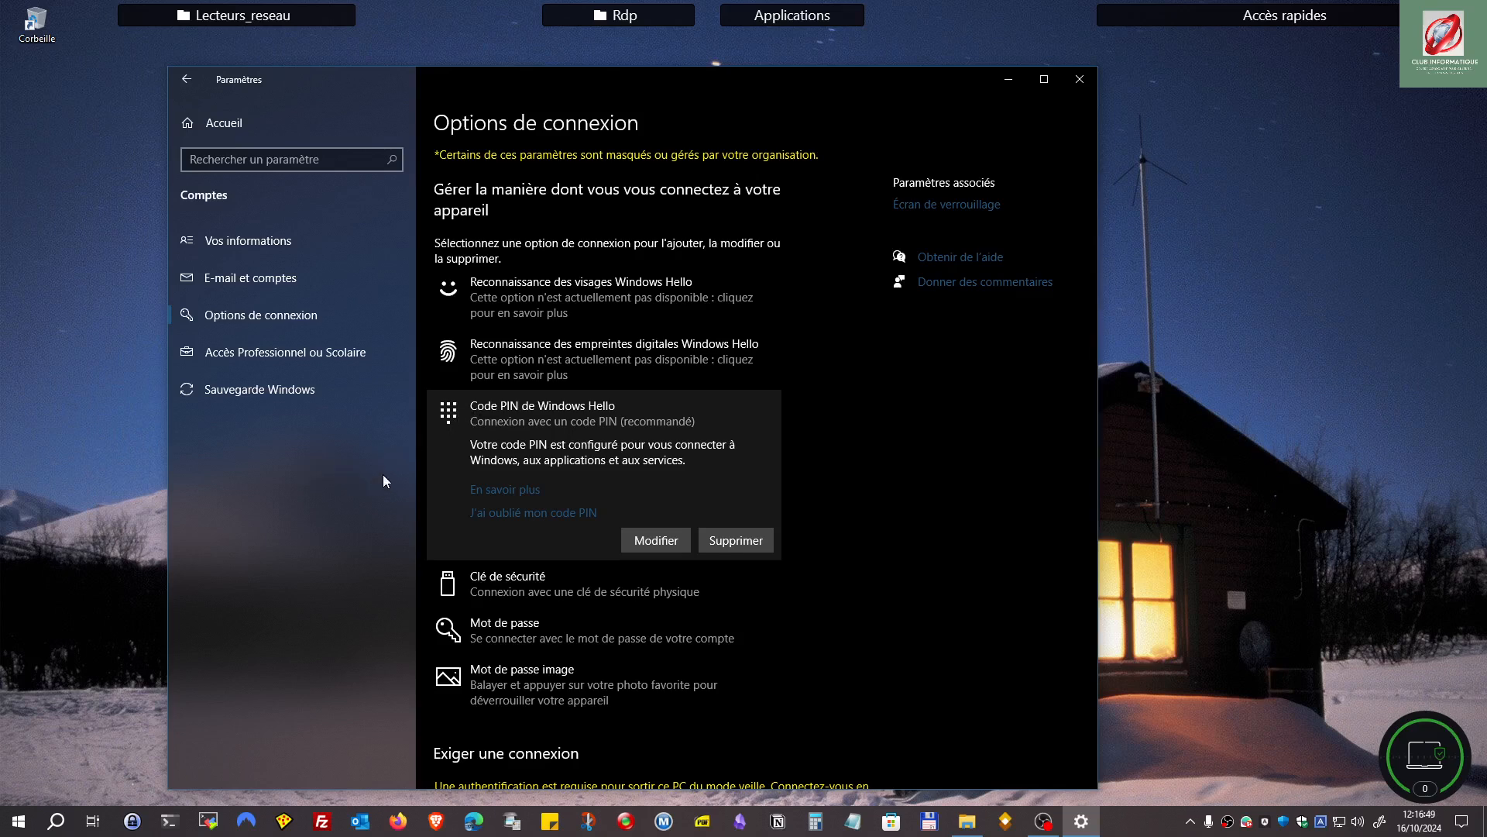
click(653, 541)
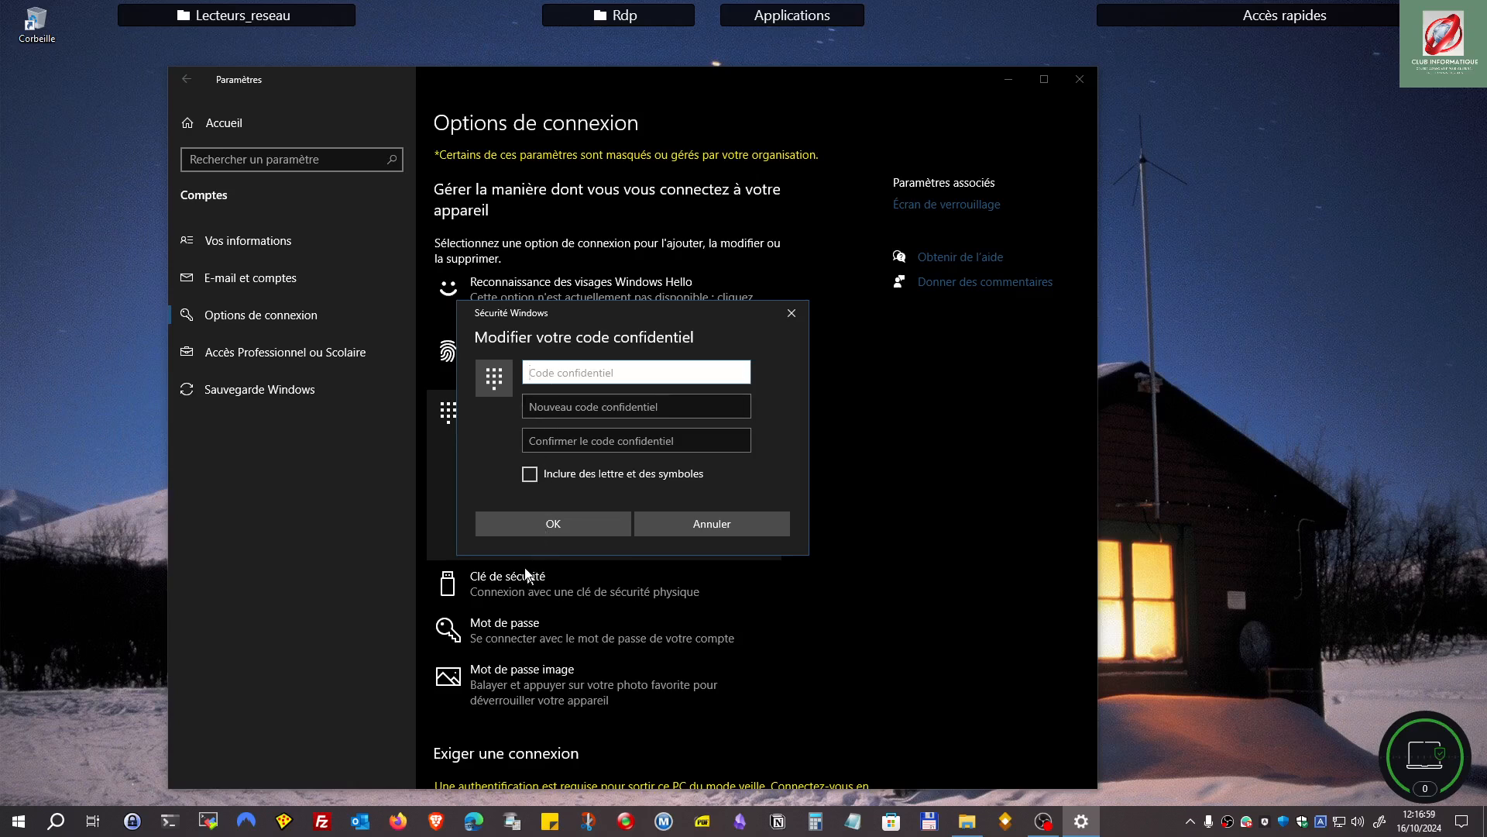
Step: Enter the current PIN in Code confidentiel, then cancel the PIN change without saving
text(••••••)
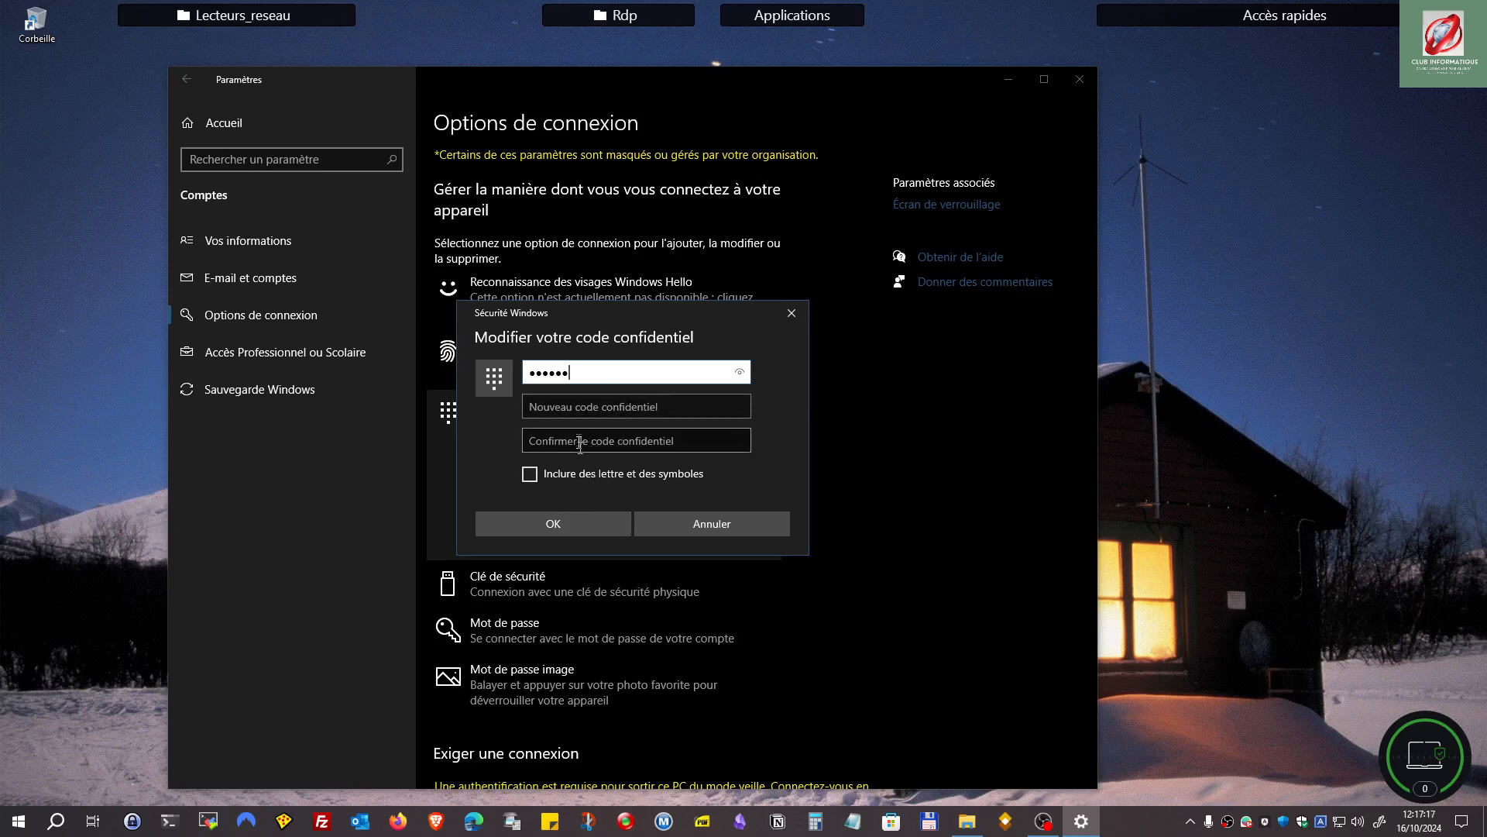
click(696, 523)
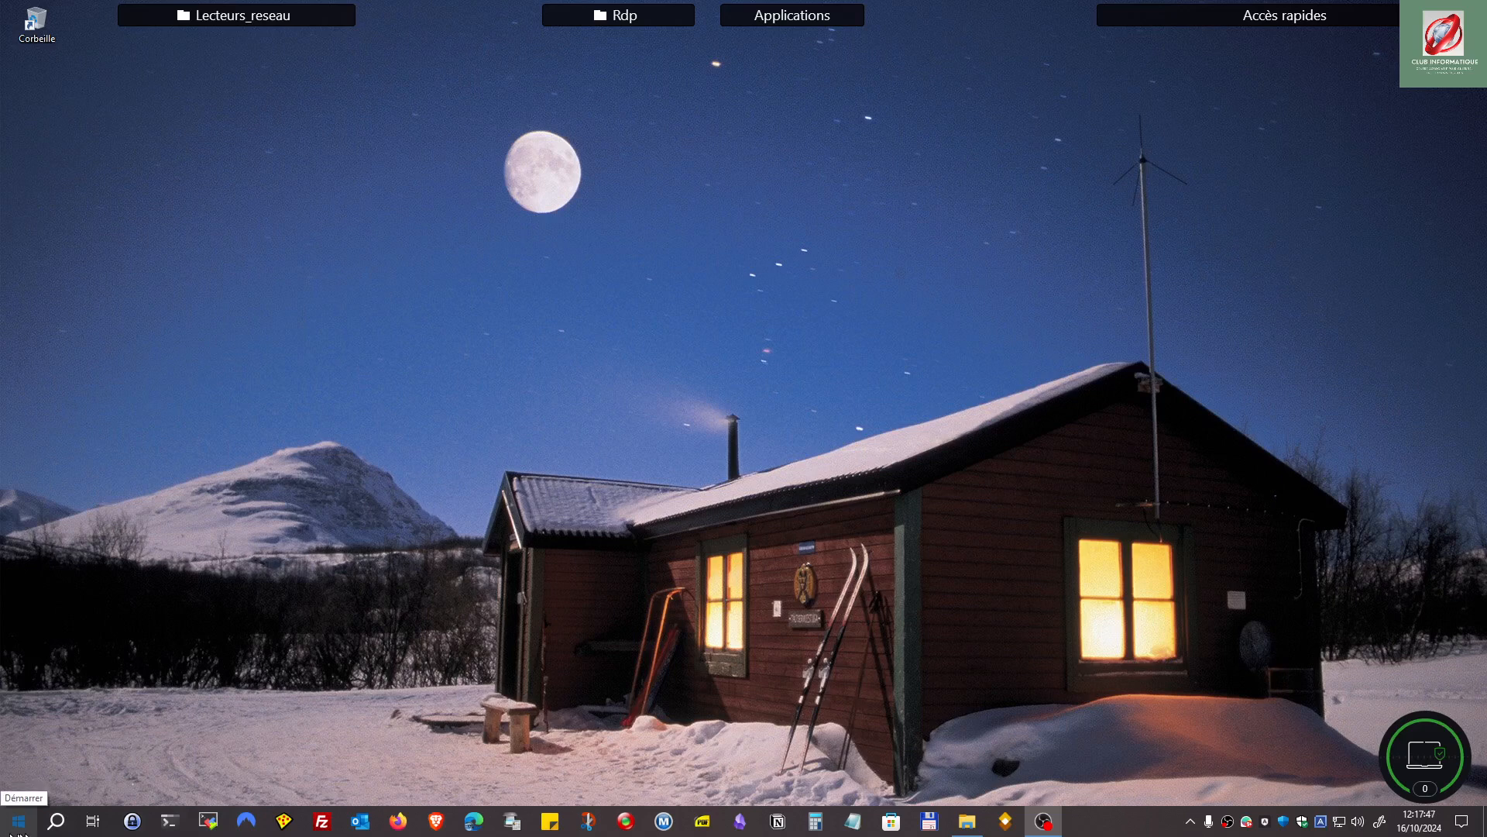
Step: Reopen Paramètres from the Start menu at its home page
click(19, 821)
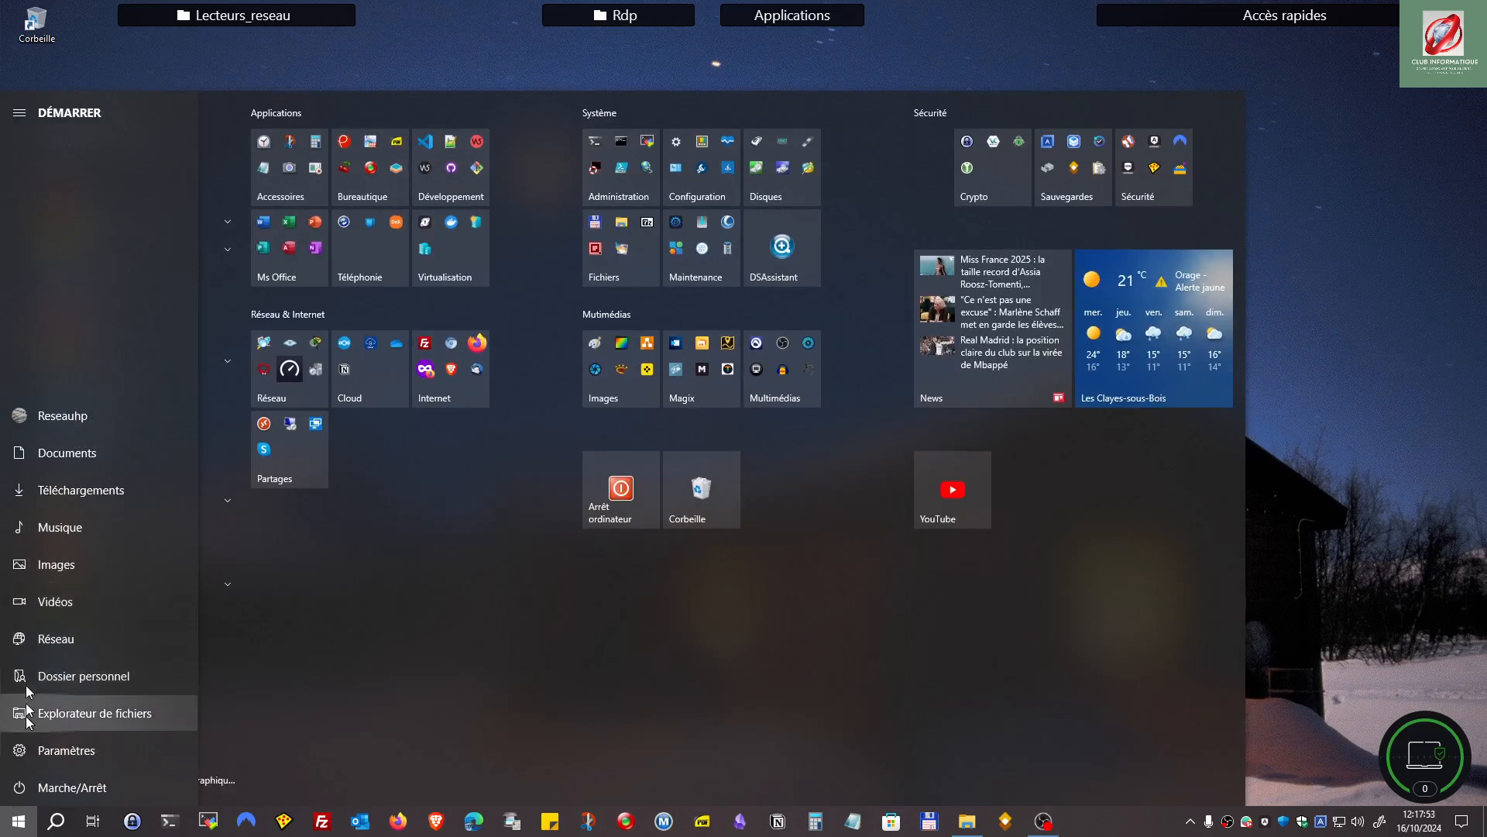
click(65, 750)
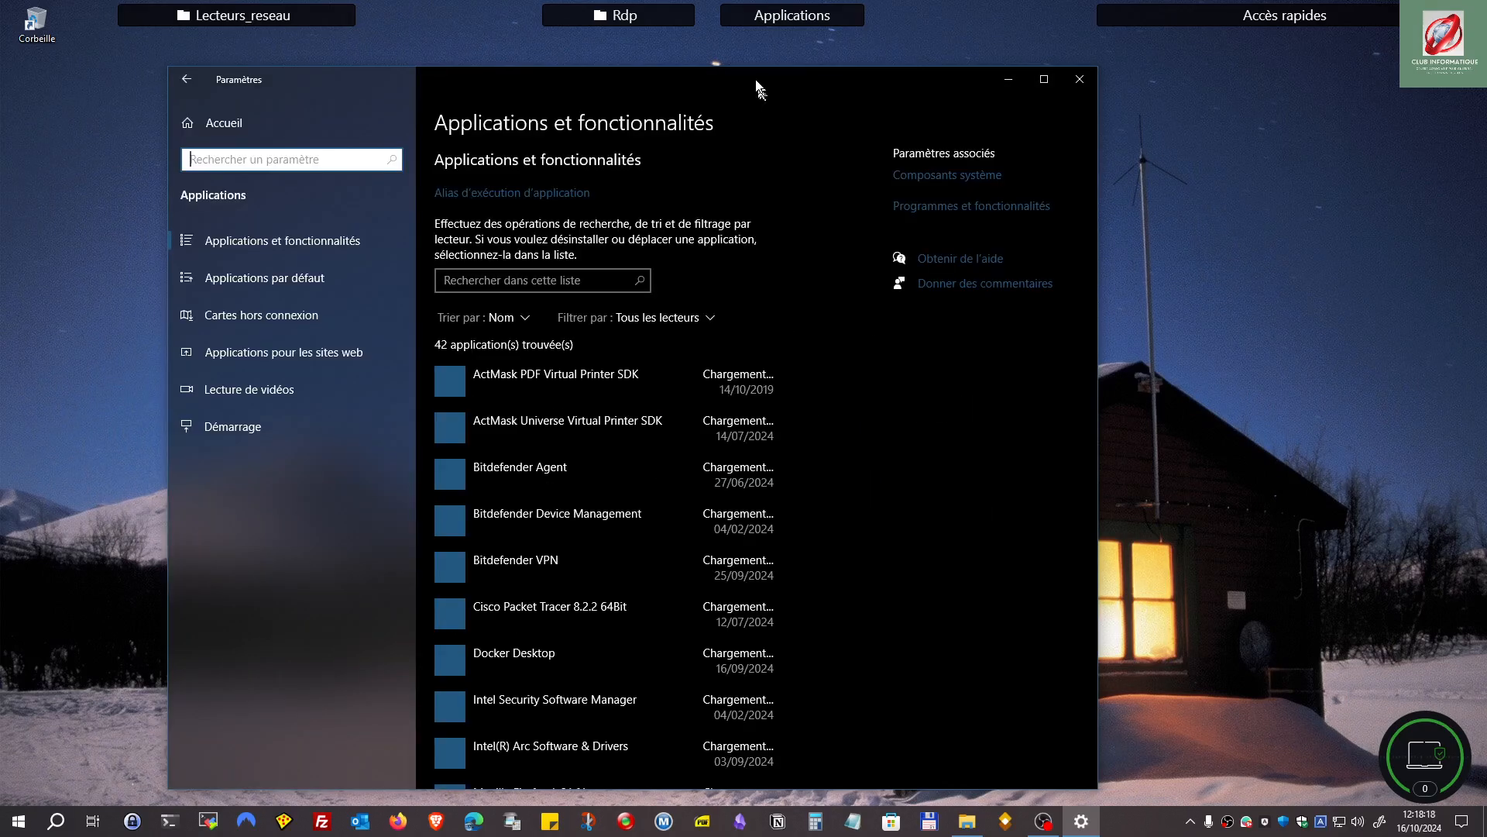
Step: Select Intel Security Software Manager in the app list and confirm Désinstaller
drag(756, 79, 888, 61)
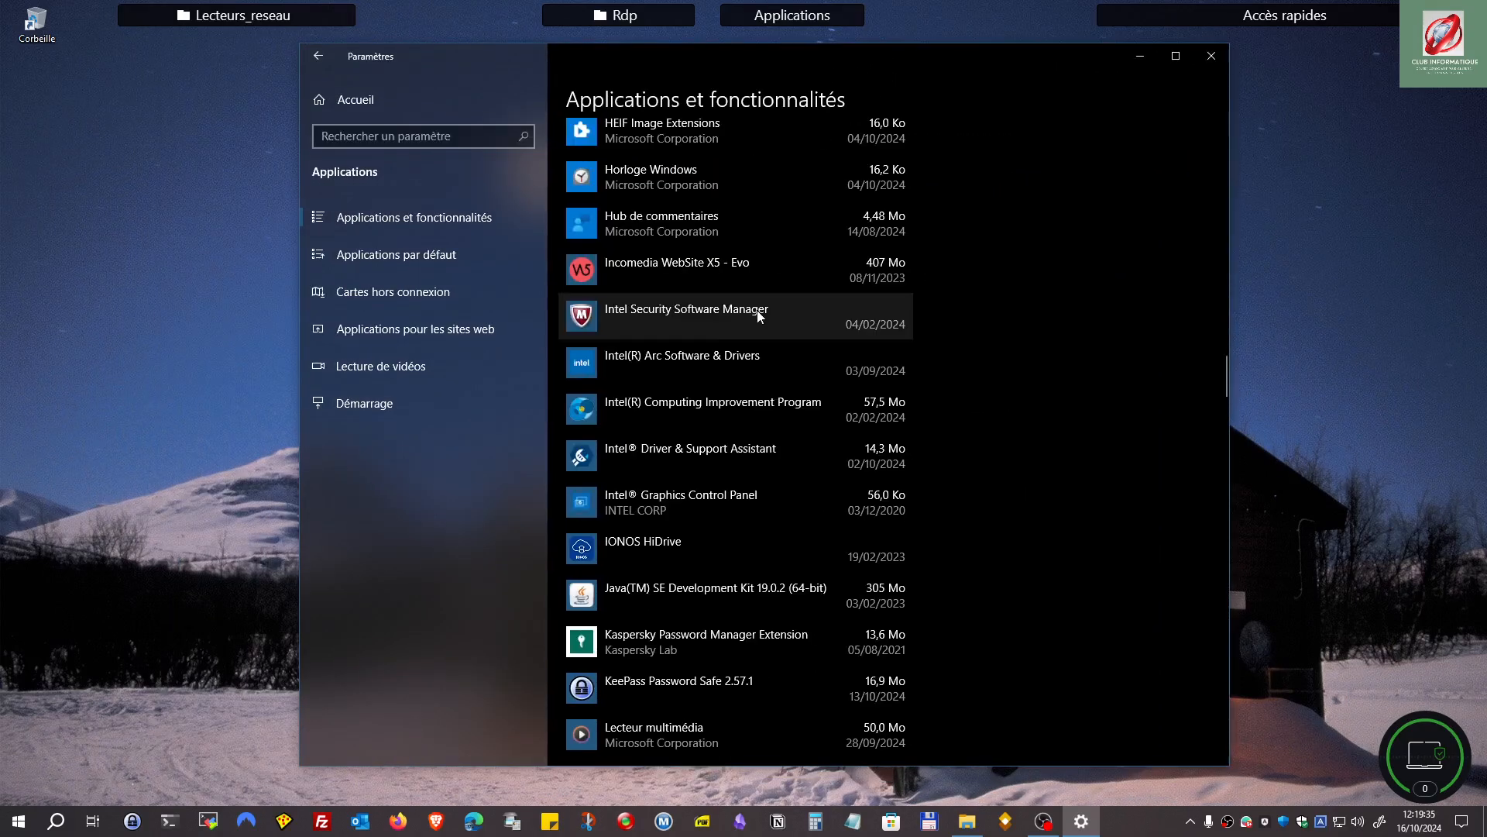
click(756, 305)
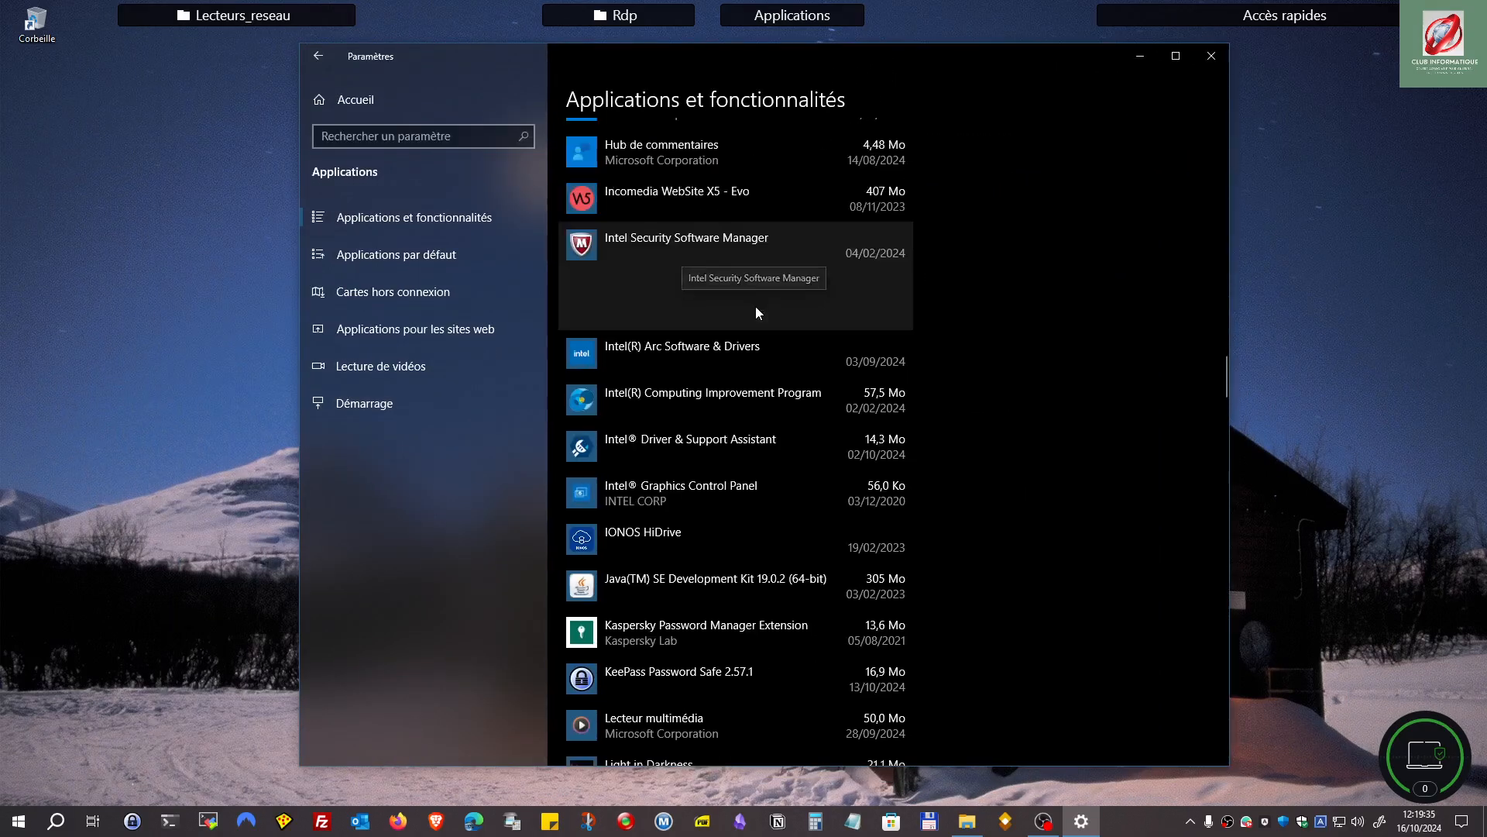
click(853, 313)
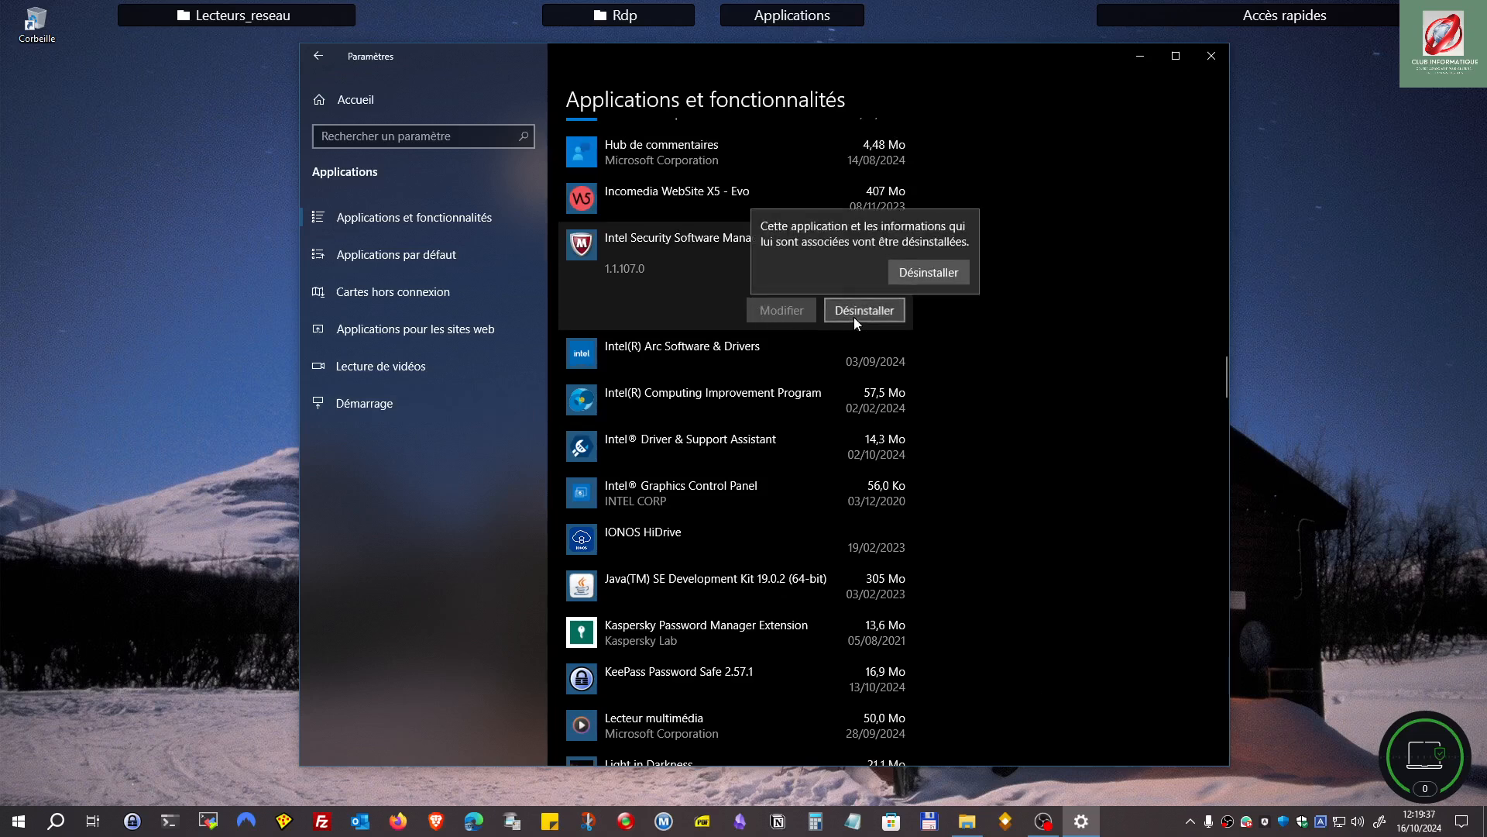
click(929, 272)
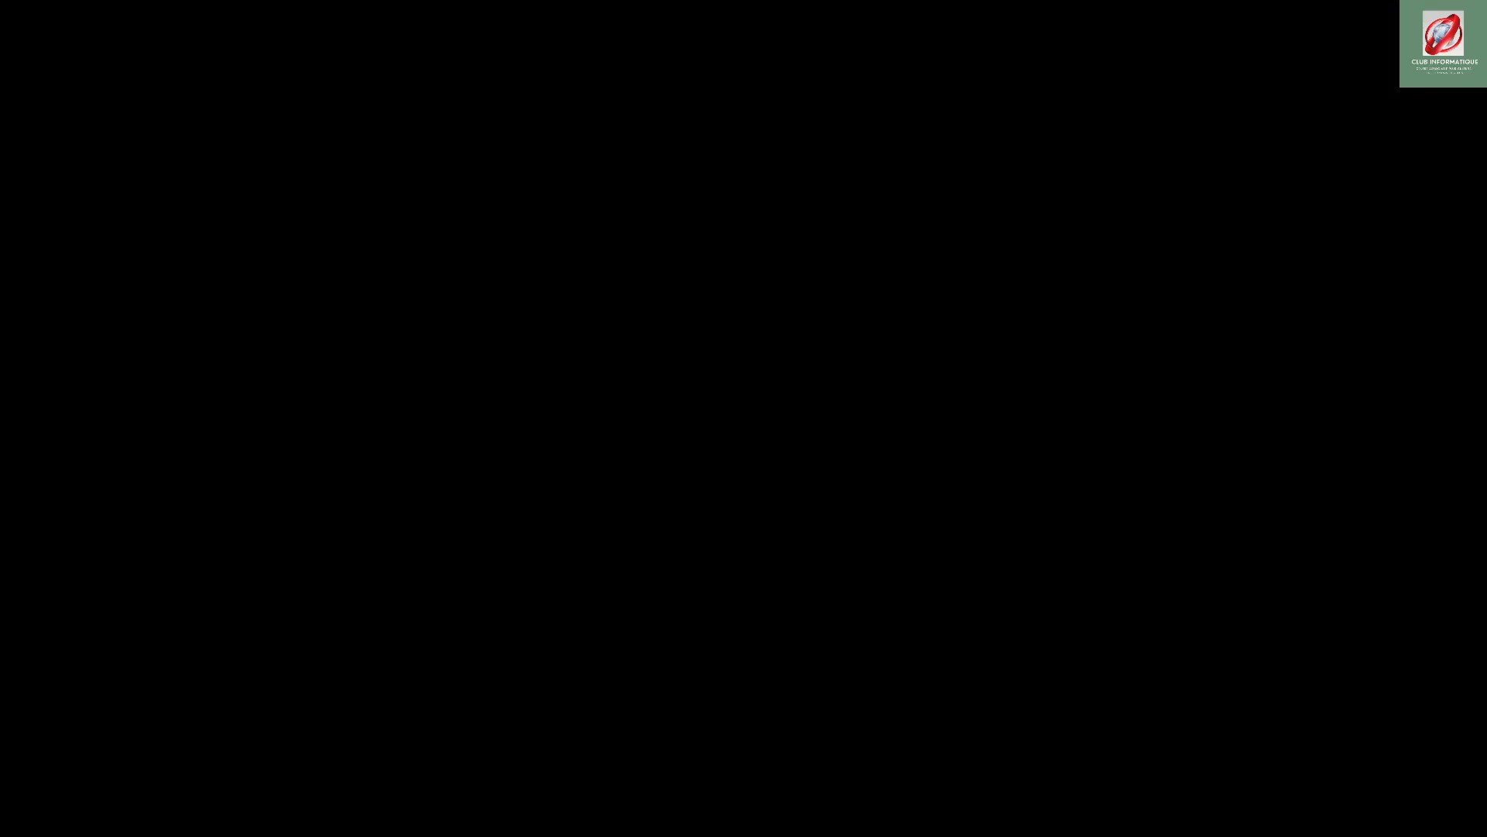